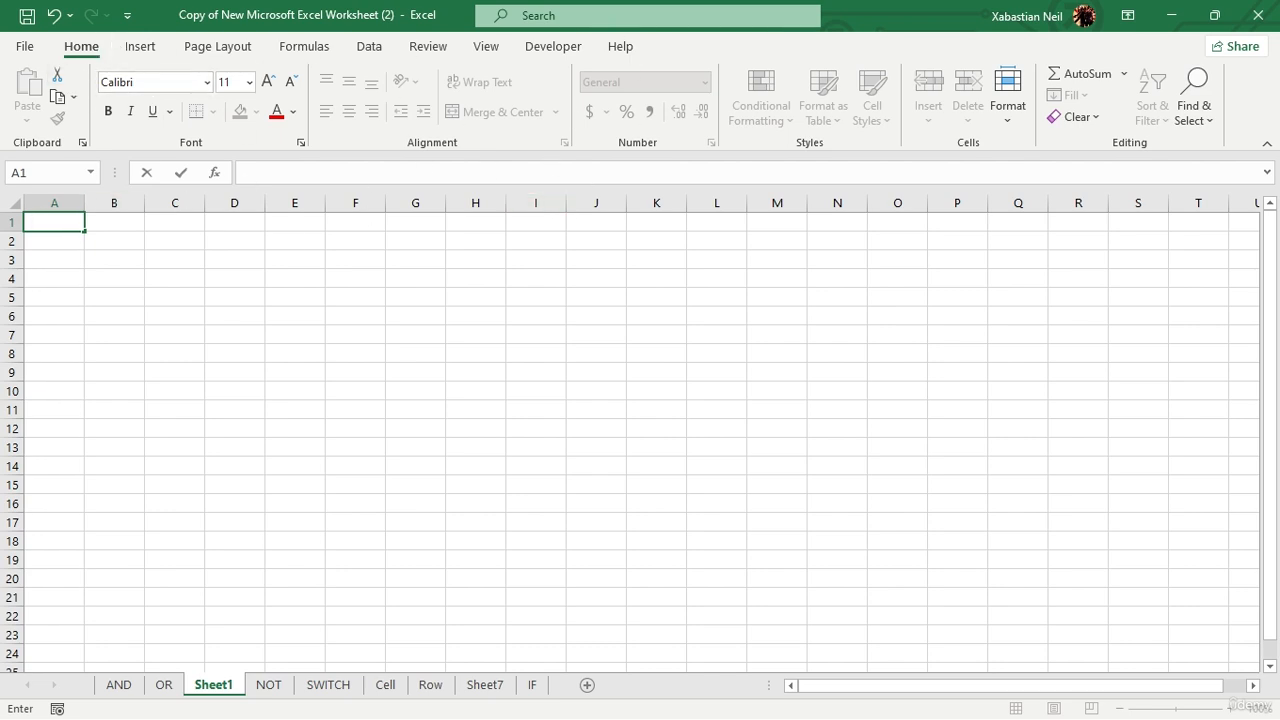
Step: Switch Sheet1 to the Page Layout view
click(487, 47)
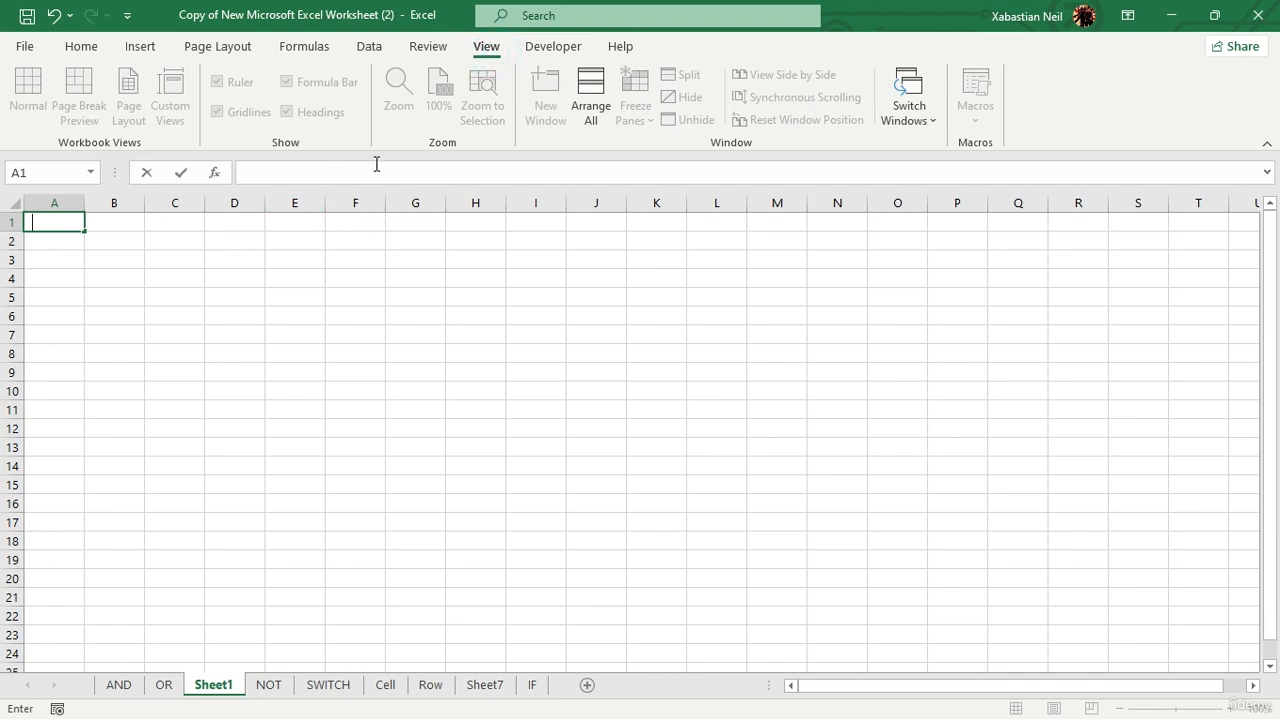
click(163, 314)
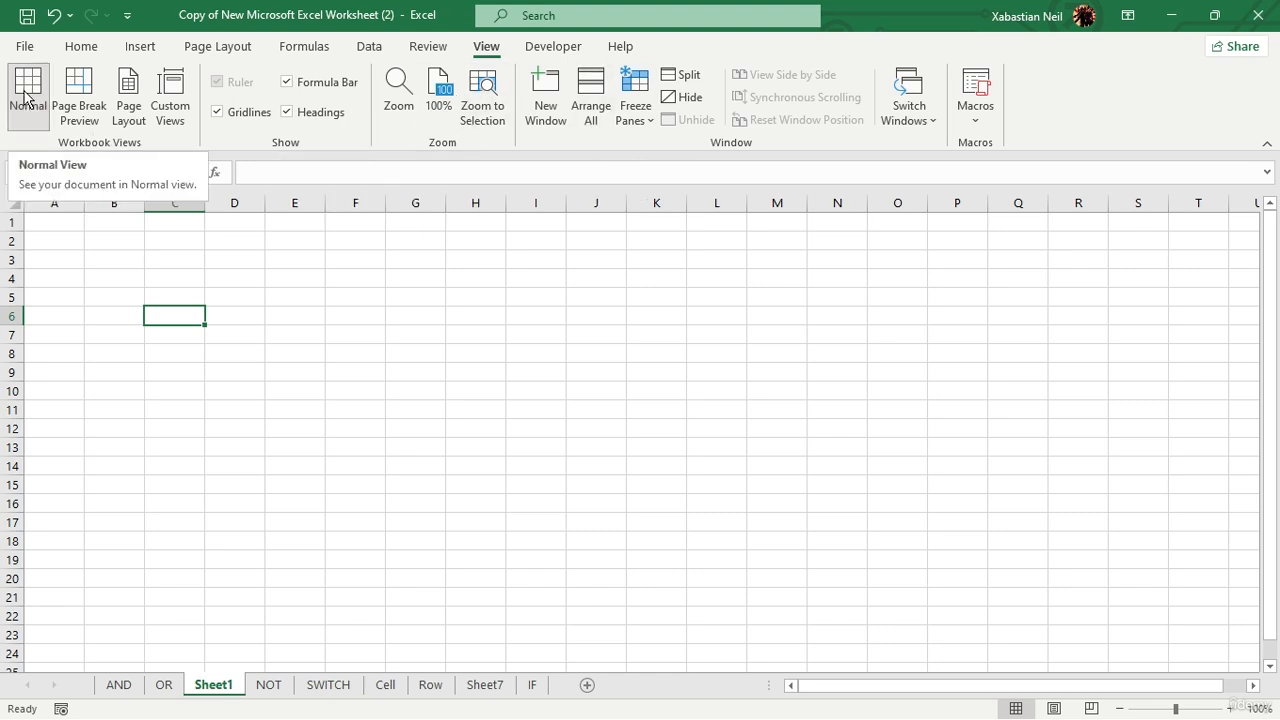
click(126, 110)
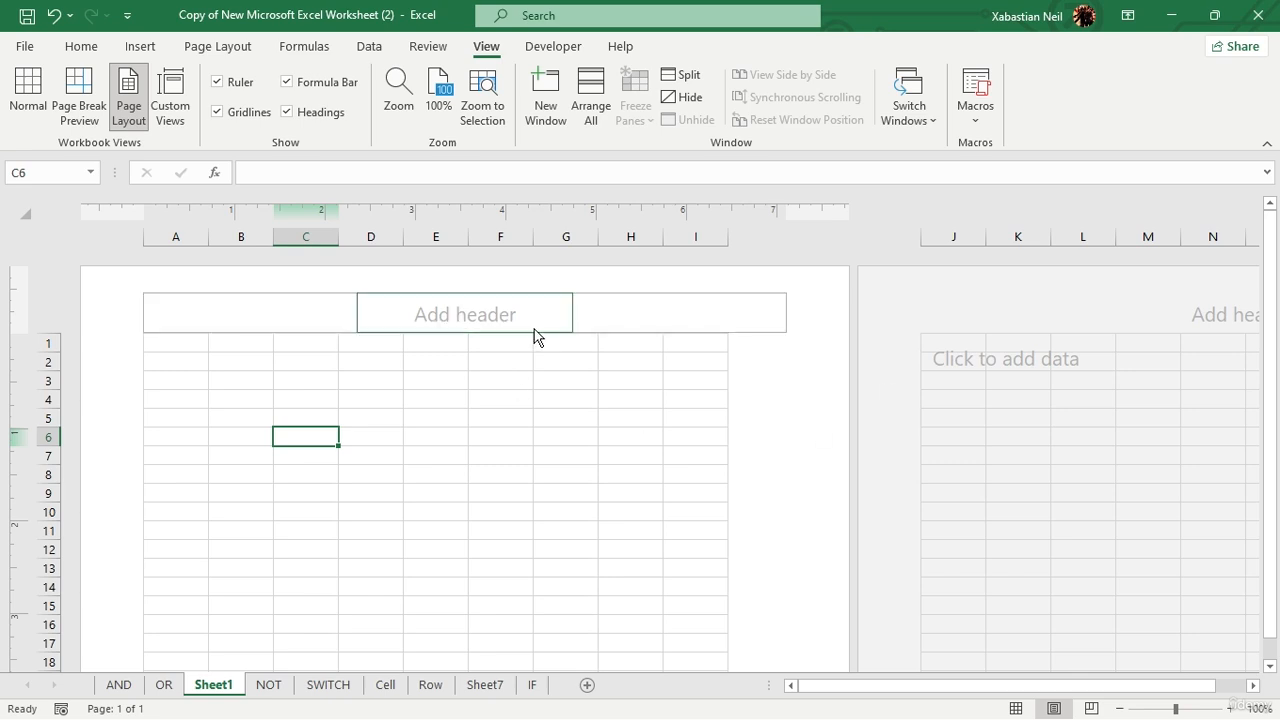
click(176, 236)
click(501, 237)
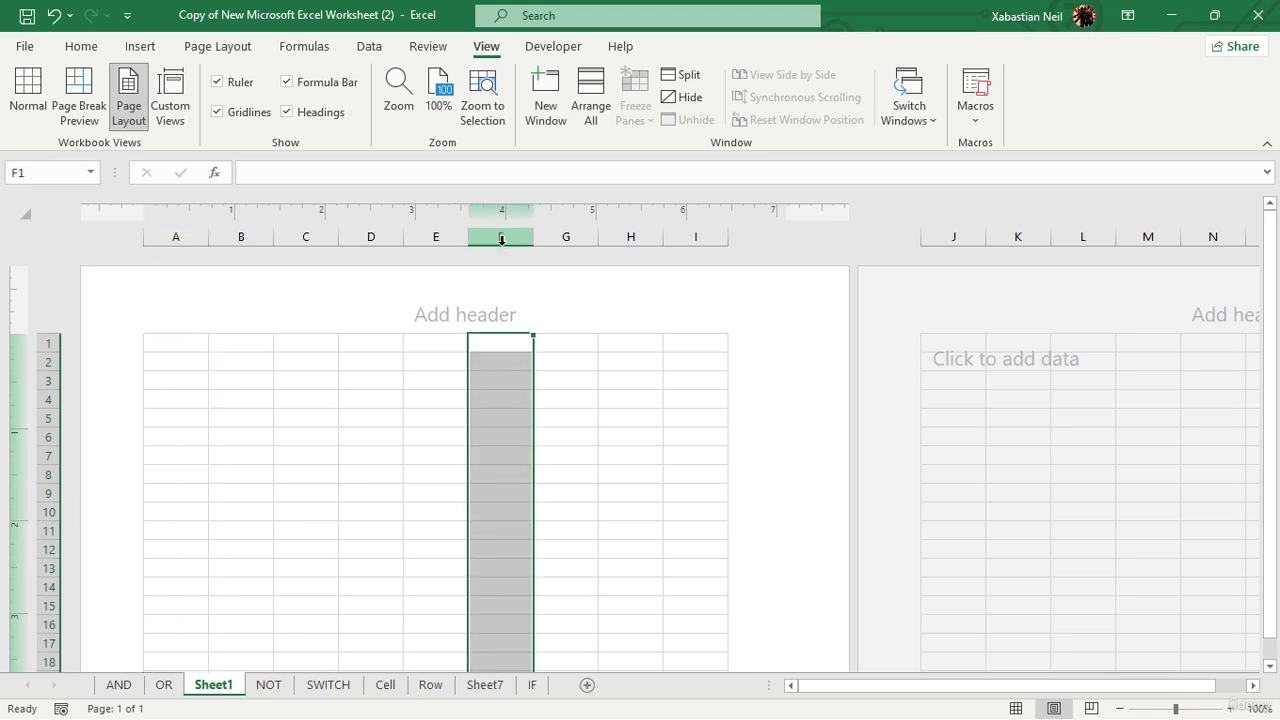
shift+click(151, 232)
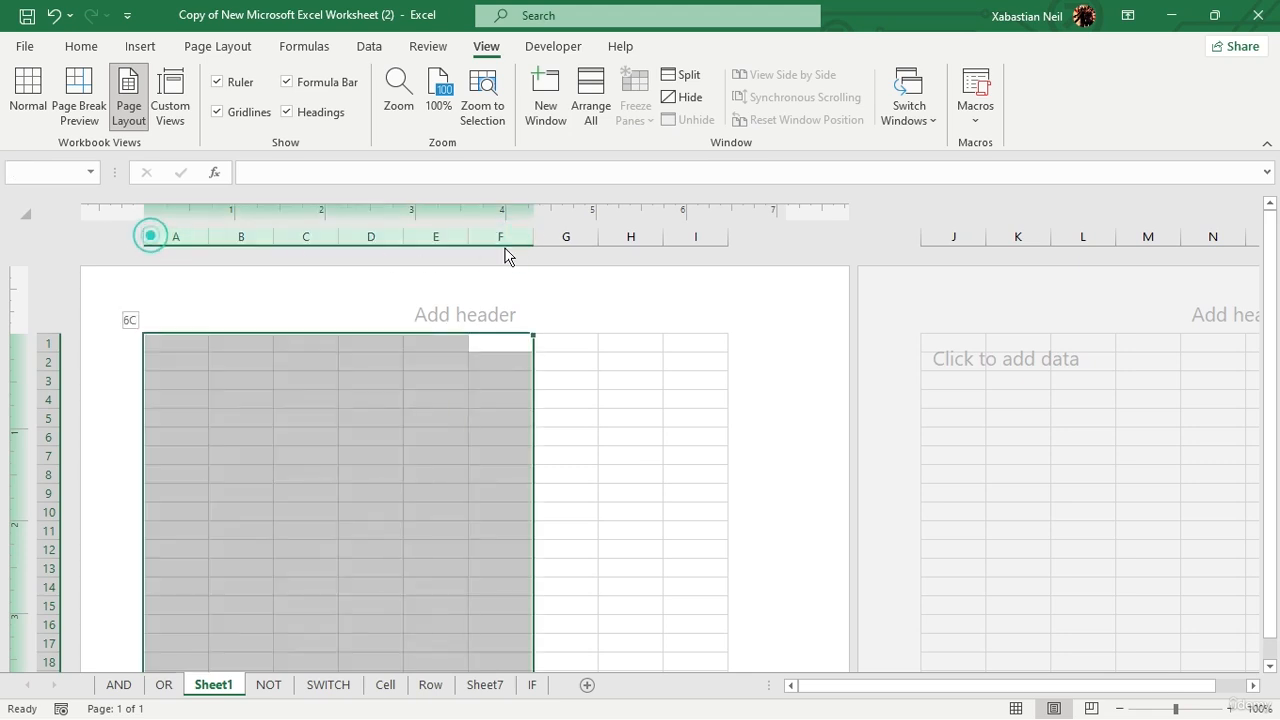
click(626, 300)
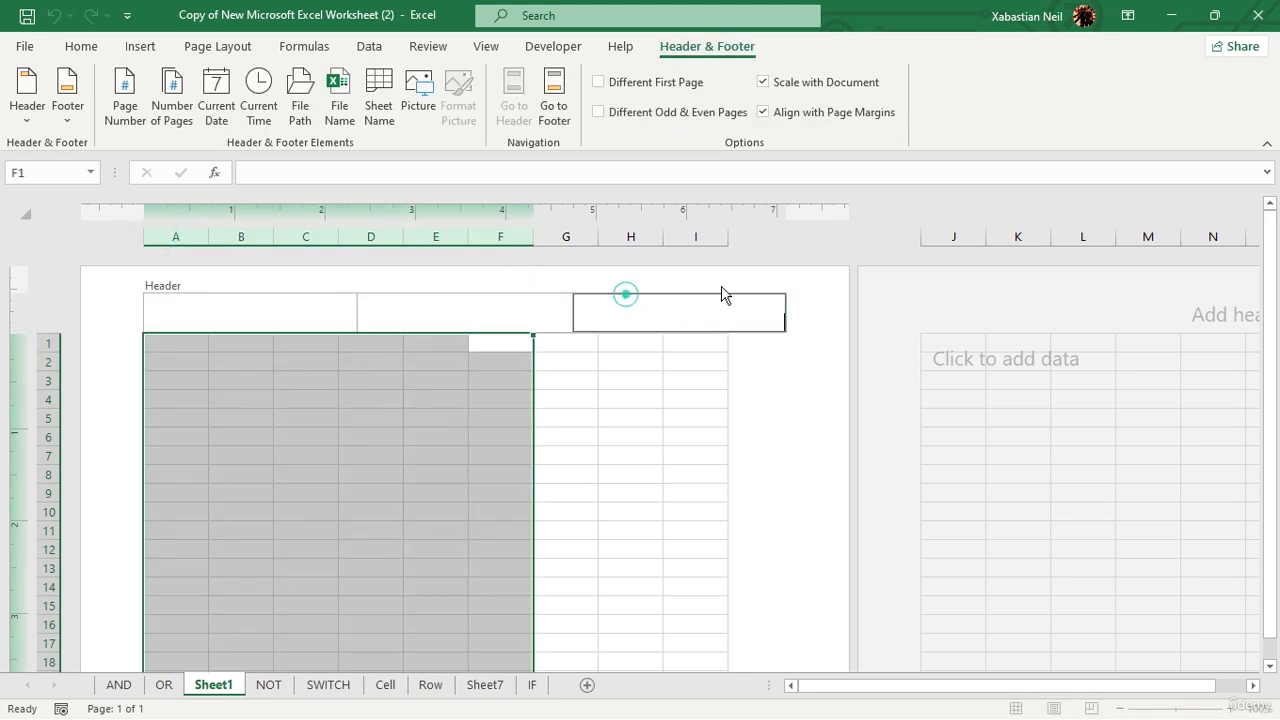
double_click(589, 264)
click(678, 330)
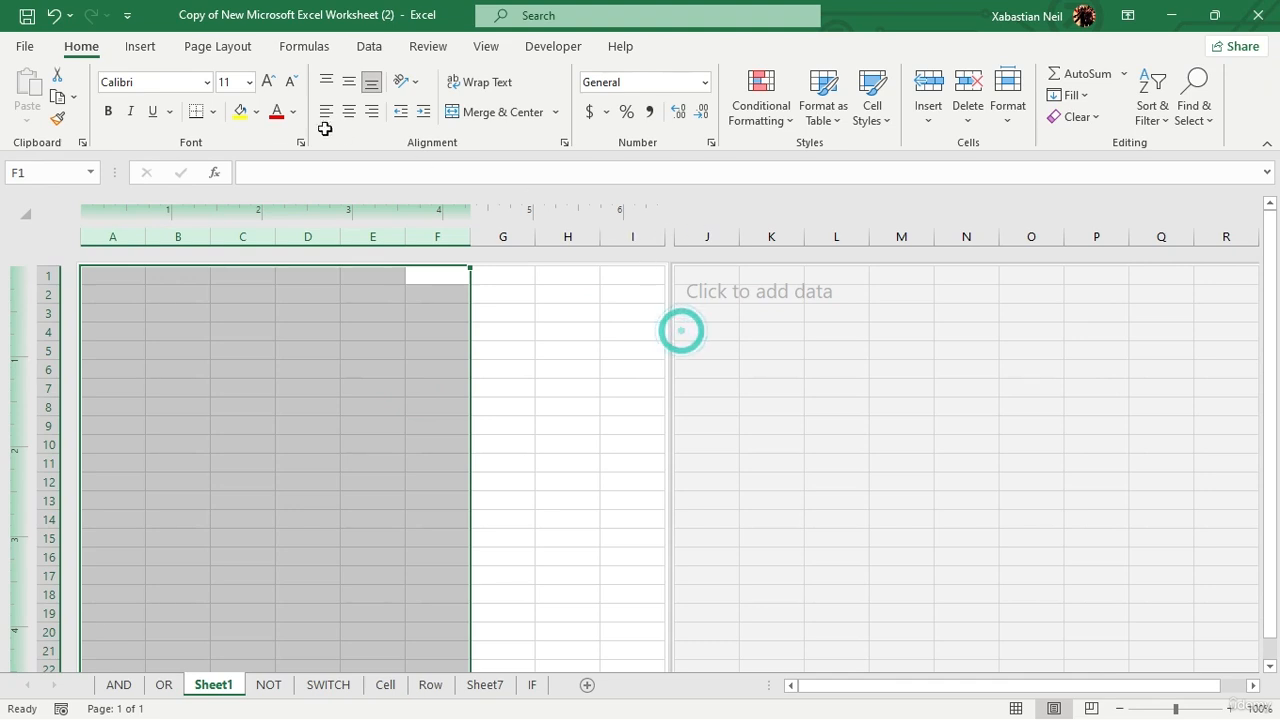
click(486, 47)
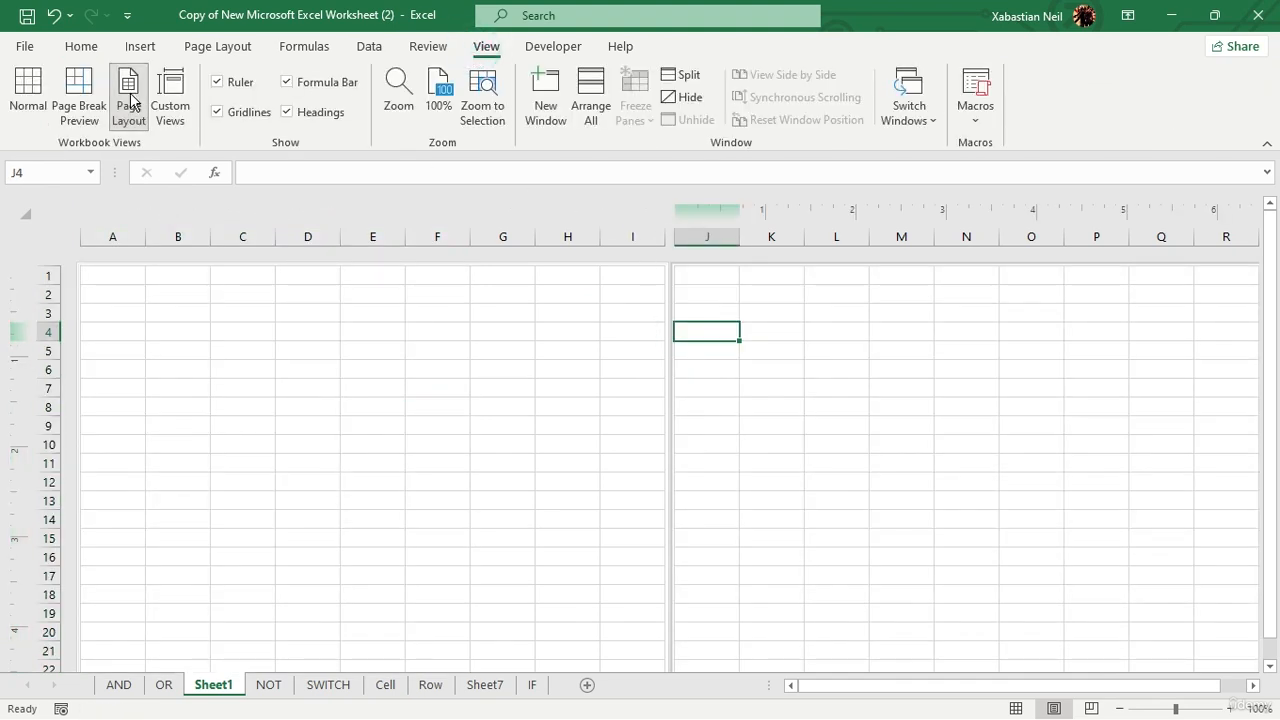
double_click(648, 191)
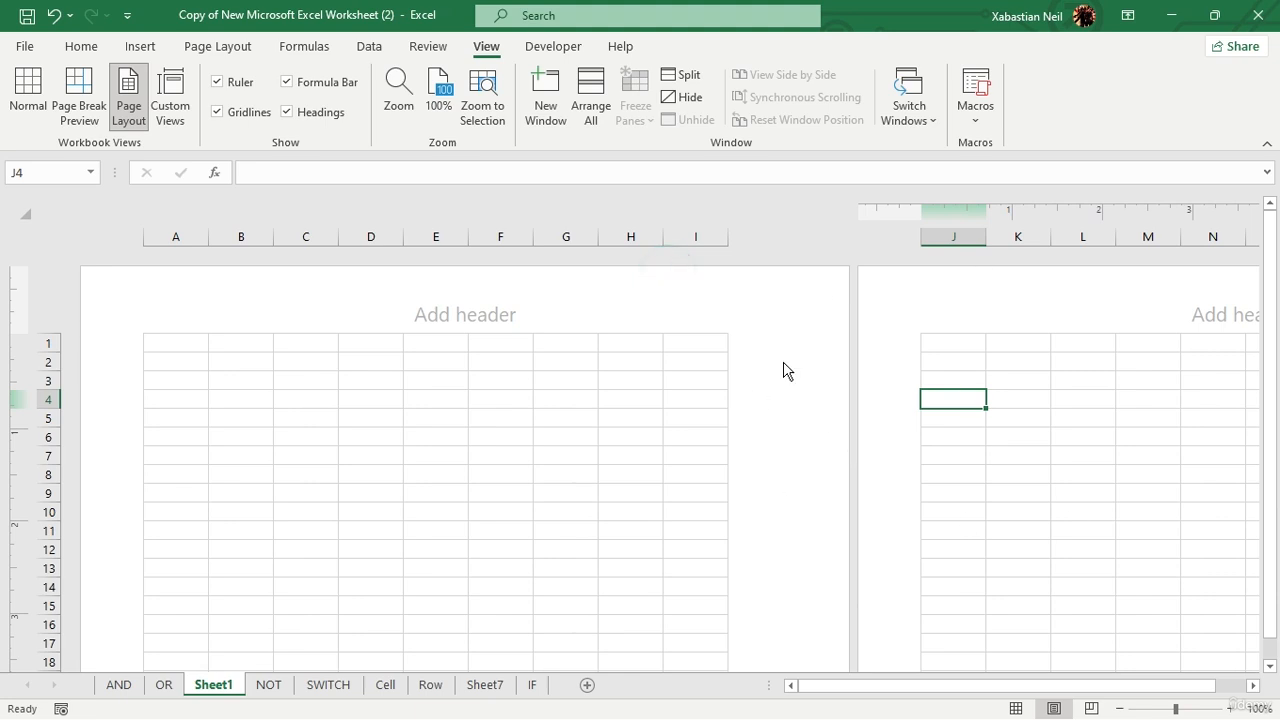
click(163, 238)
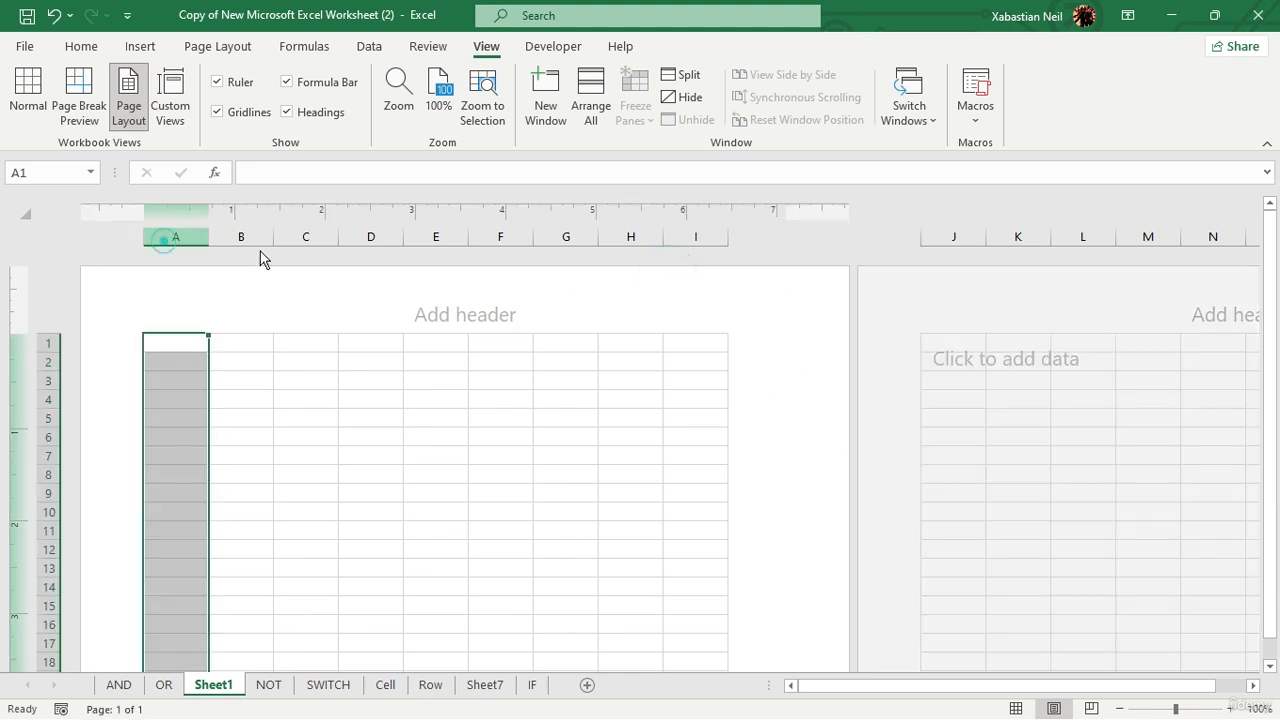
click(501, 238)
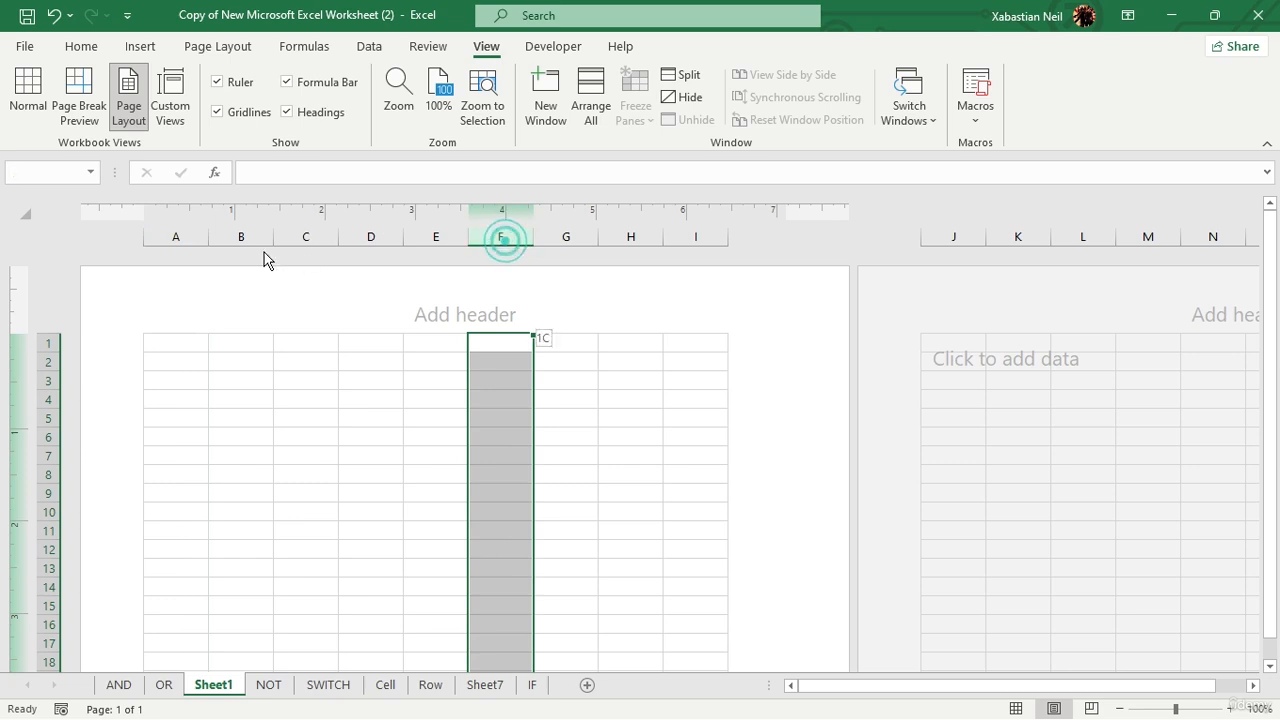
drag(177, 232, 505, 240)
drag(223, 354, 229, 535)
click(185, 350)
drag(188, 350, 191, 546)
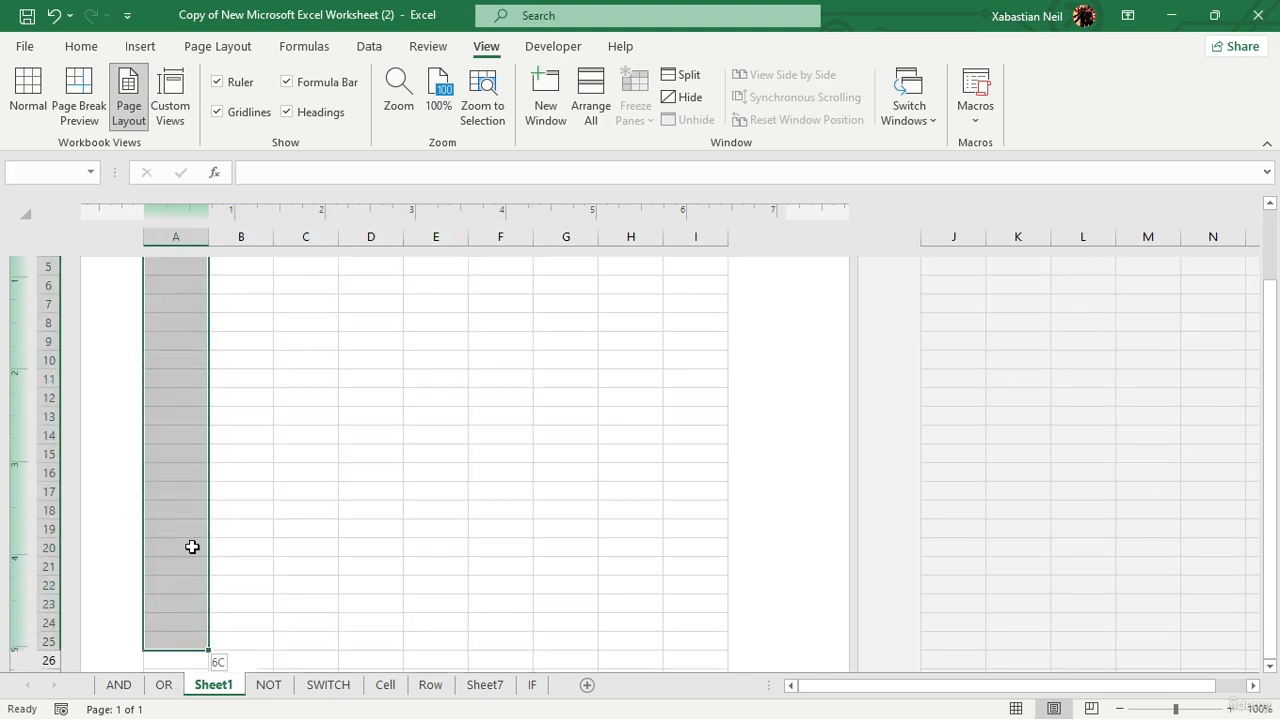
scroll(126, 371, up, 2)
click(122, 284)
click(156, 310)
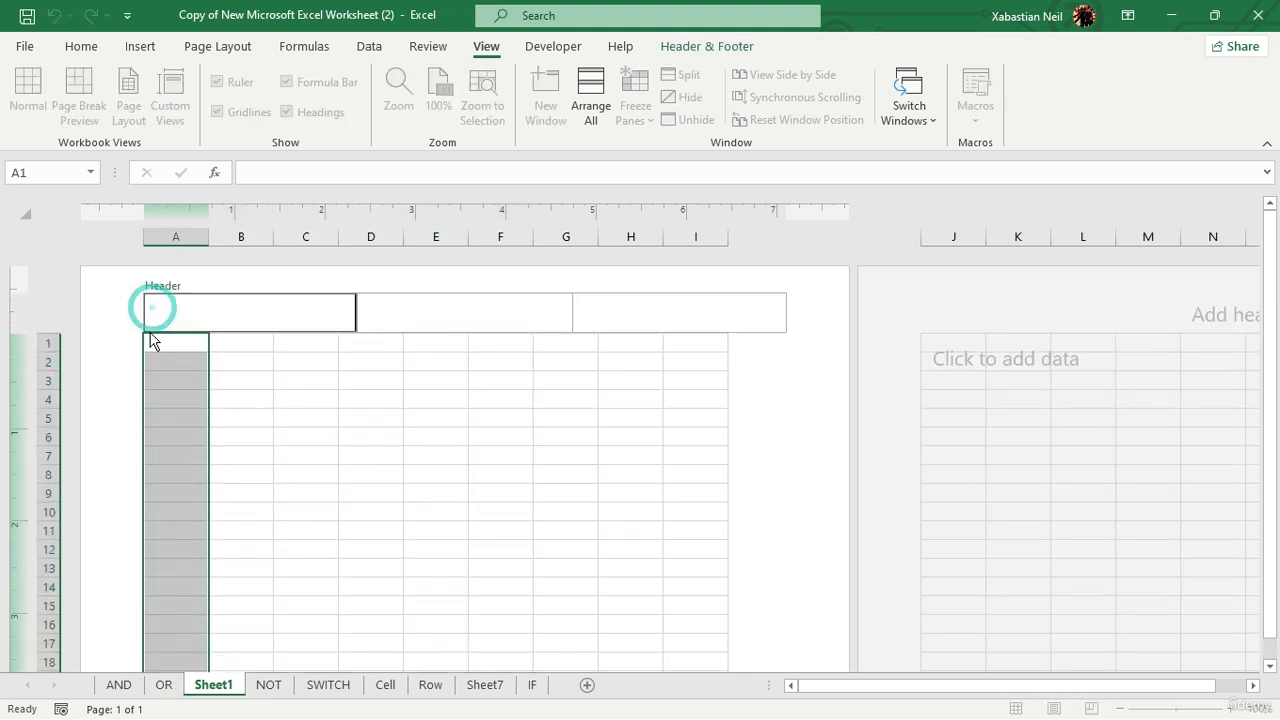
click(364, 346)
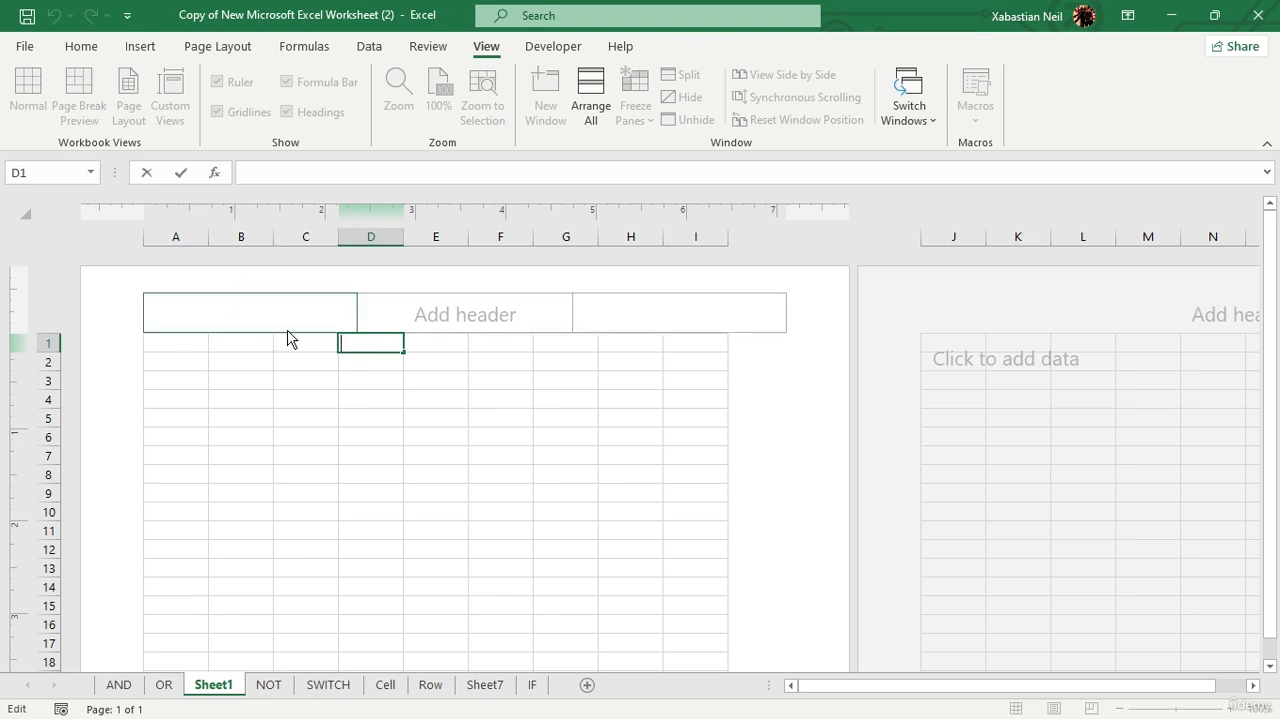
ctrl+click(187, 235)
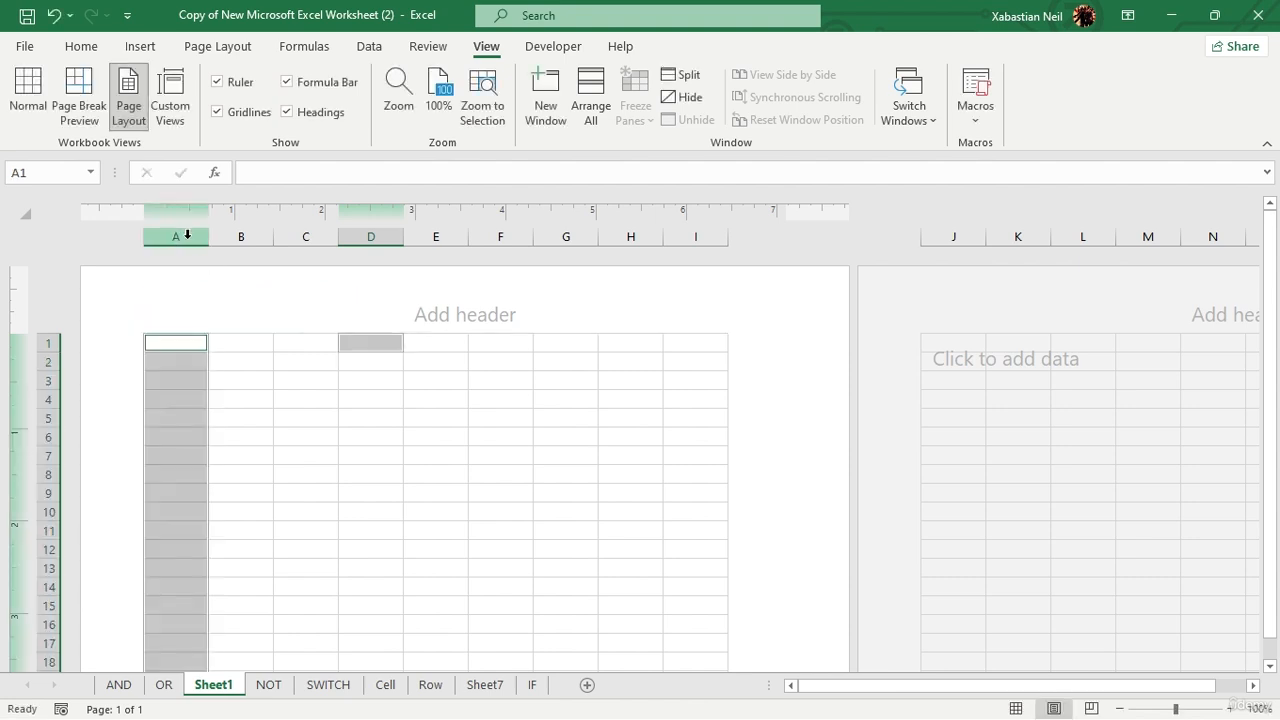
click(334, 374)
click(178, 343)
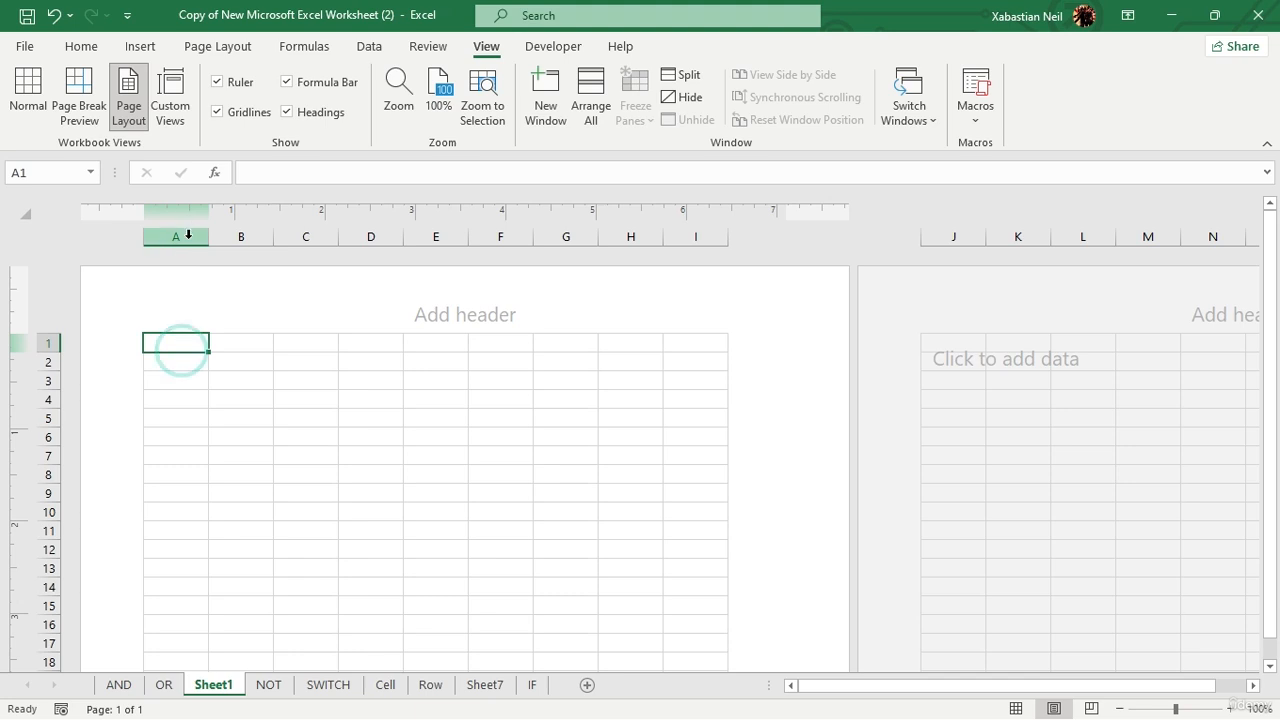
Step: Narrow columns A and F together by giving both the same smaller column width
click(188, 234)
ctrl+click(522, 232)
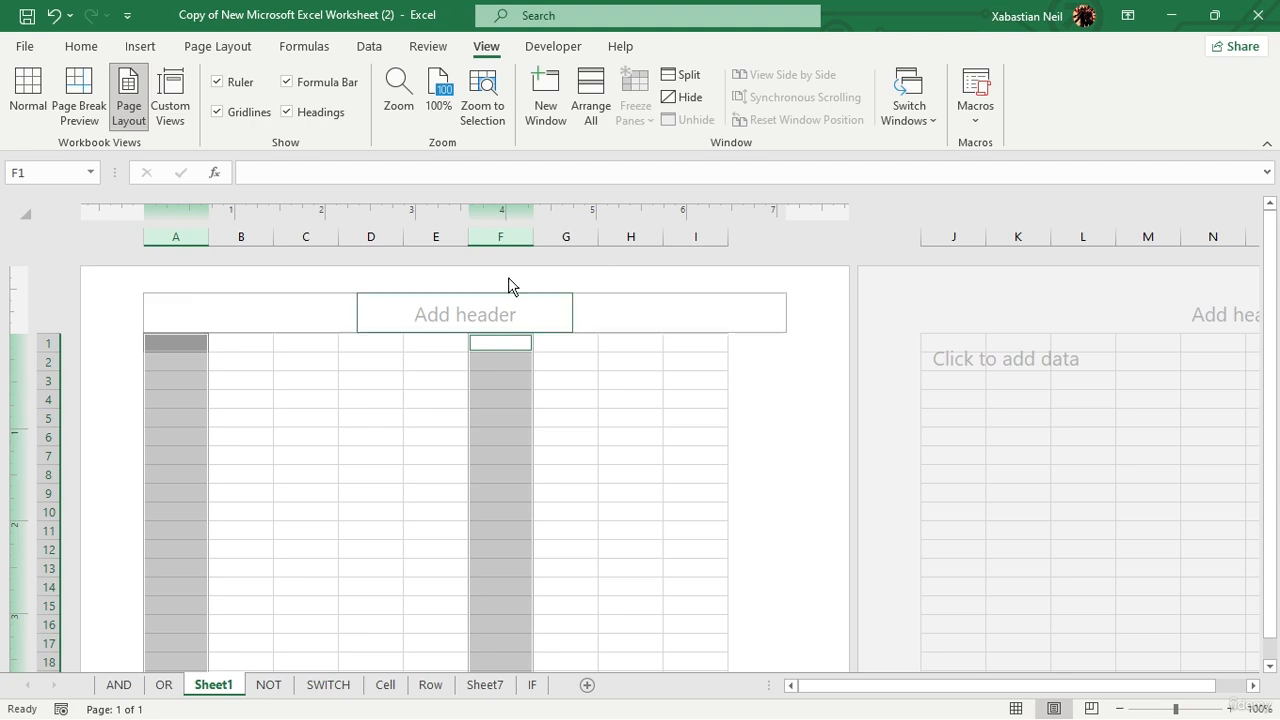
right_click(508, 236)
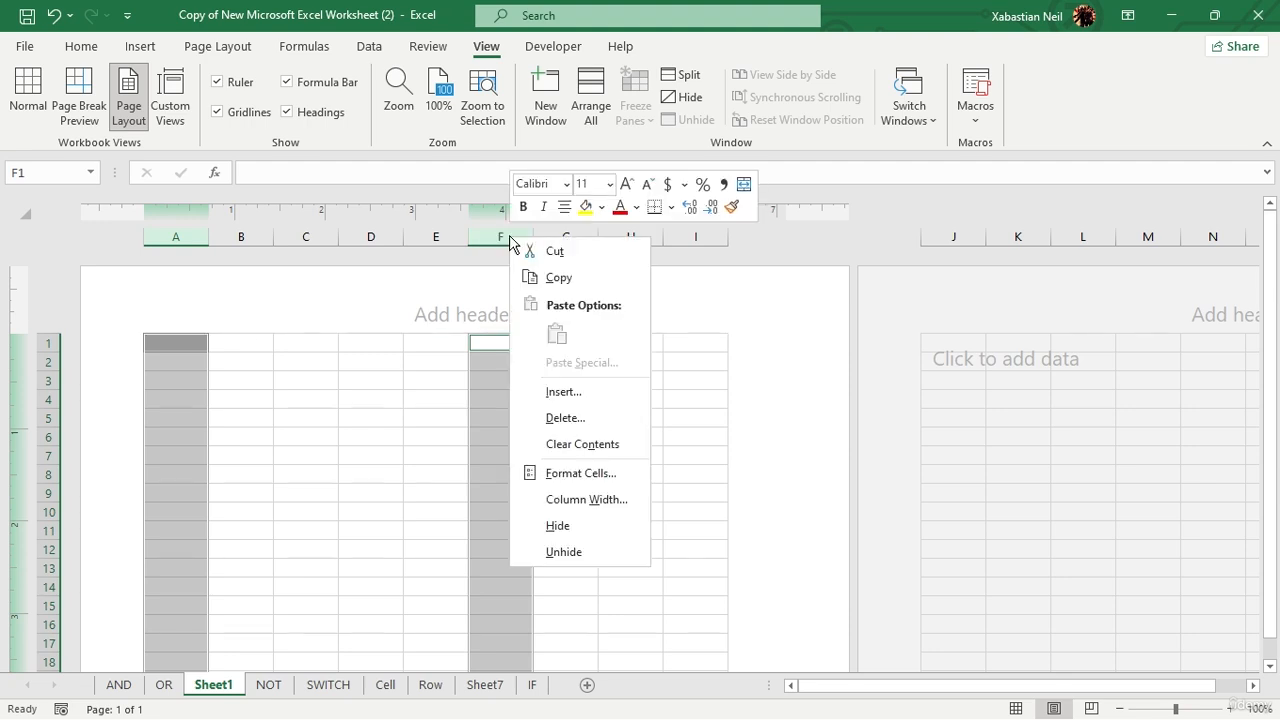
click(585, 505)
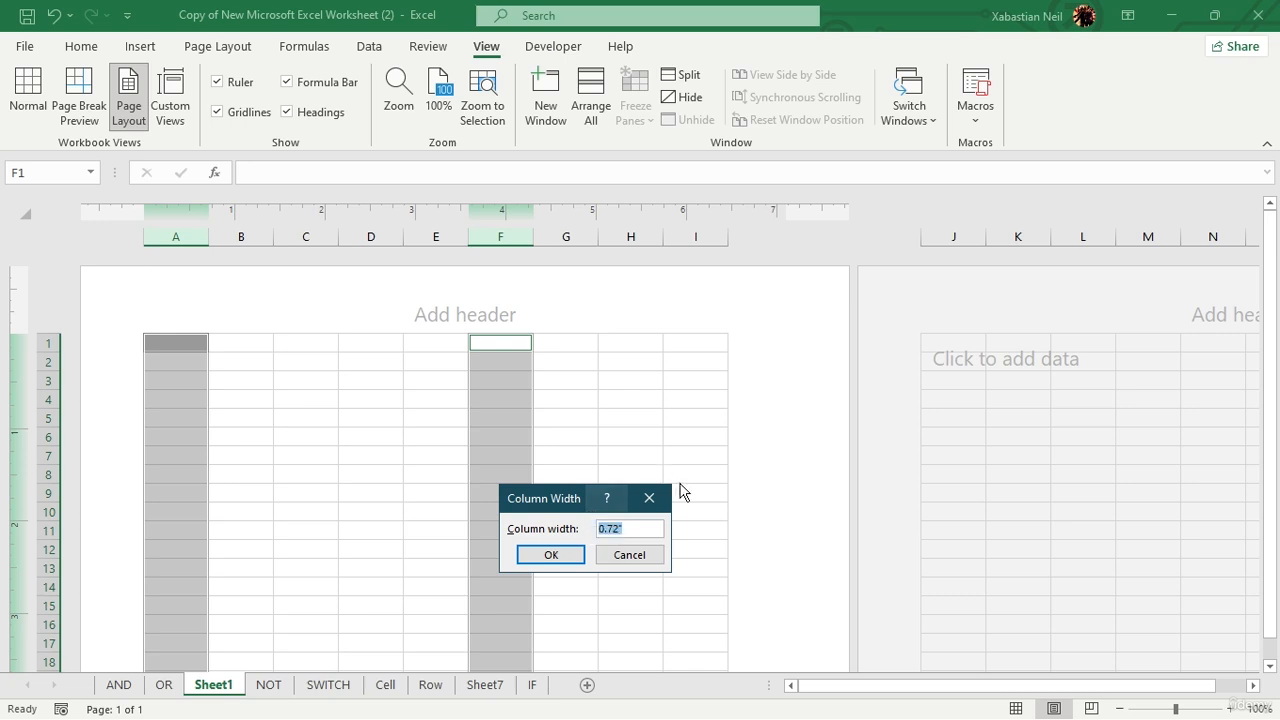
key(Home)
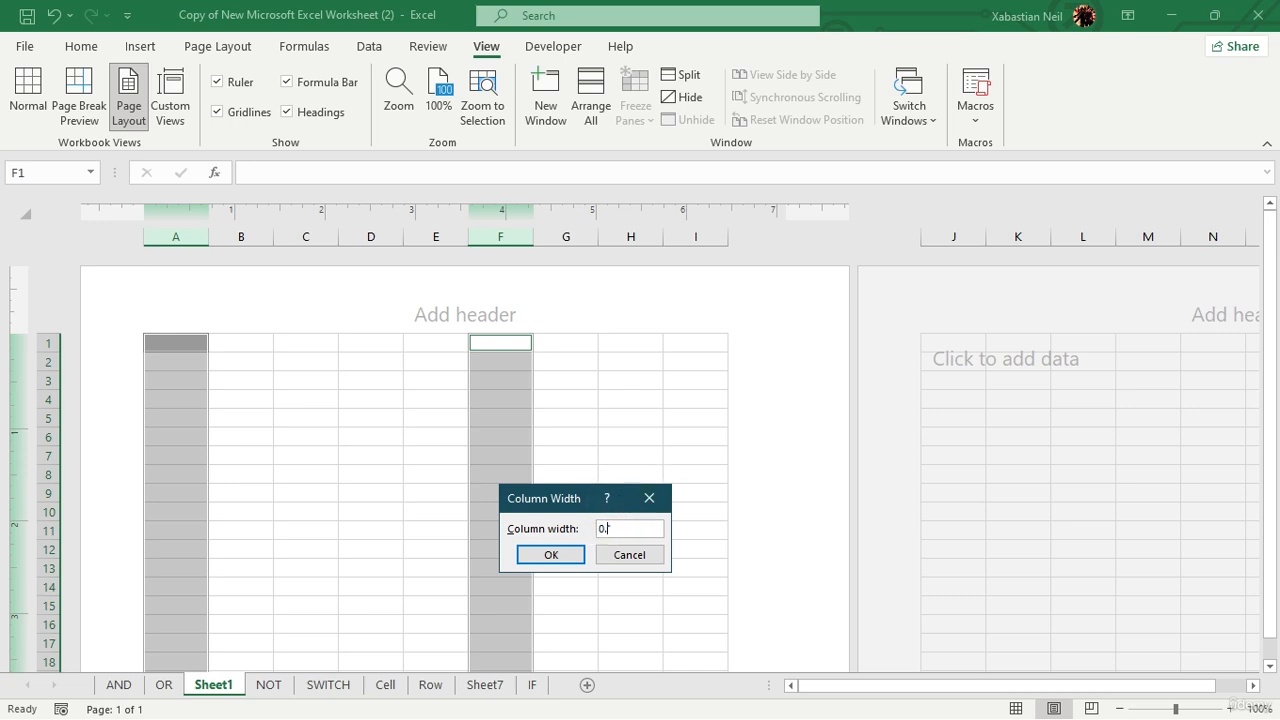
key(Return)
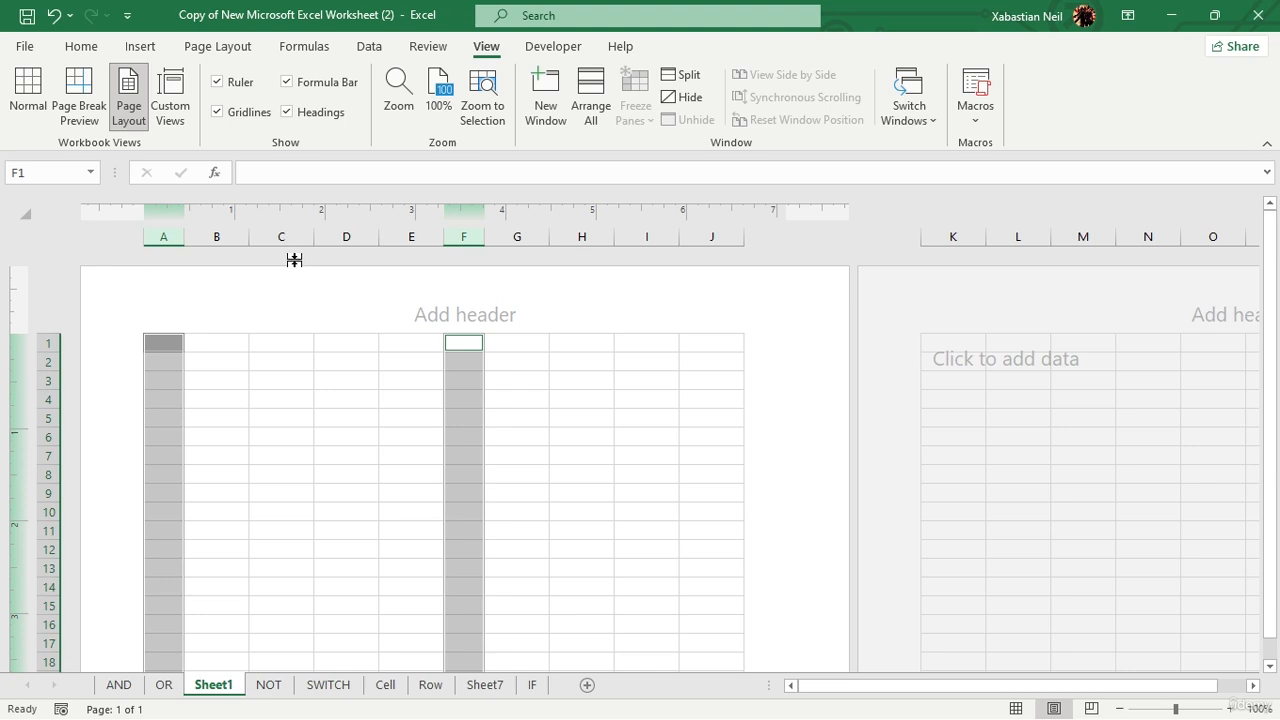
shift+click(216, 235)
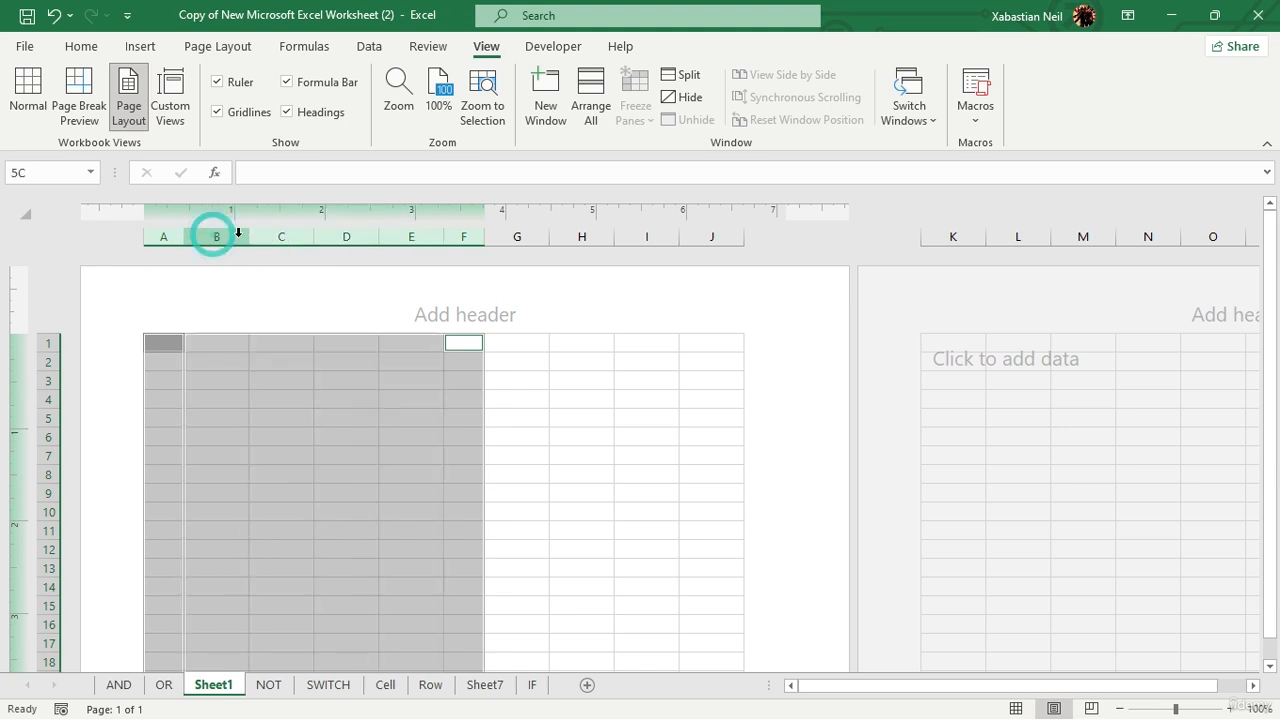
click(609, 306)
click(534, 276)
click(372, 381)
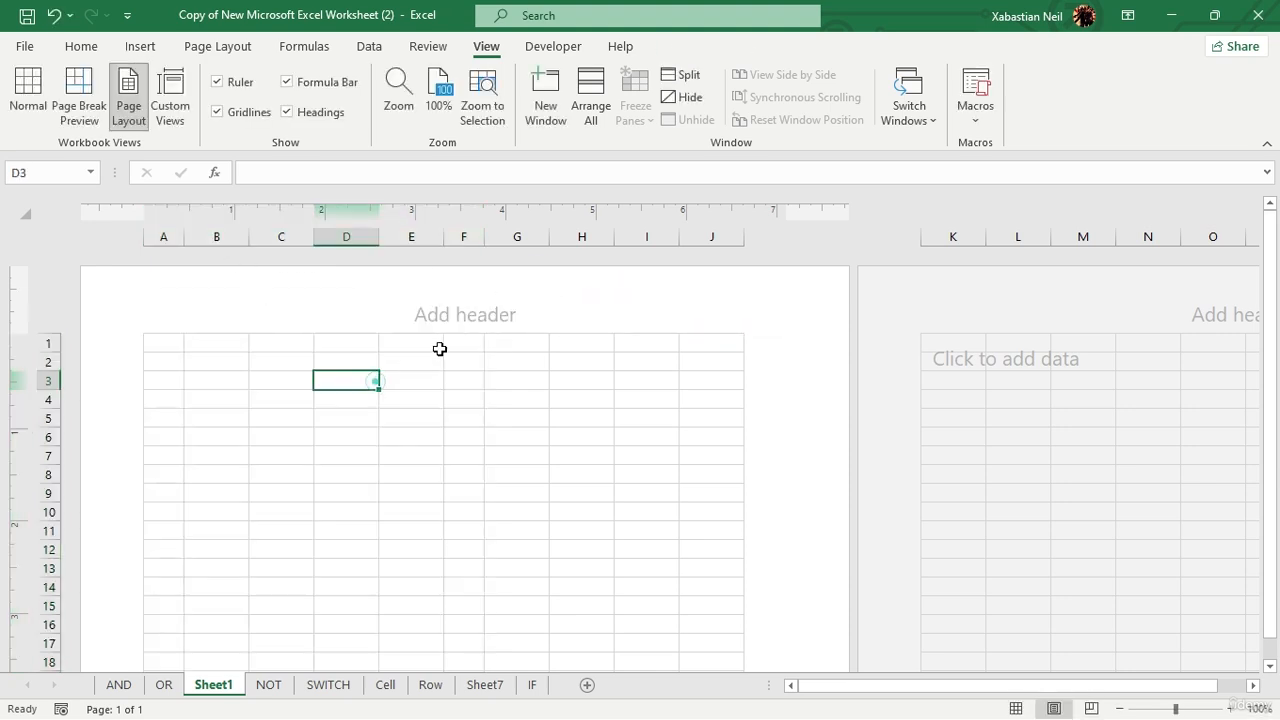
Step: Set the width of columns B, C, D and E to 1.50 inches and deselect them
ctrl+click(216, 236)
ctrl+click(283, 236)
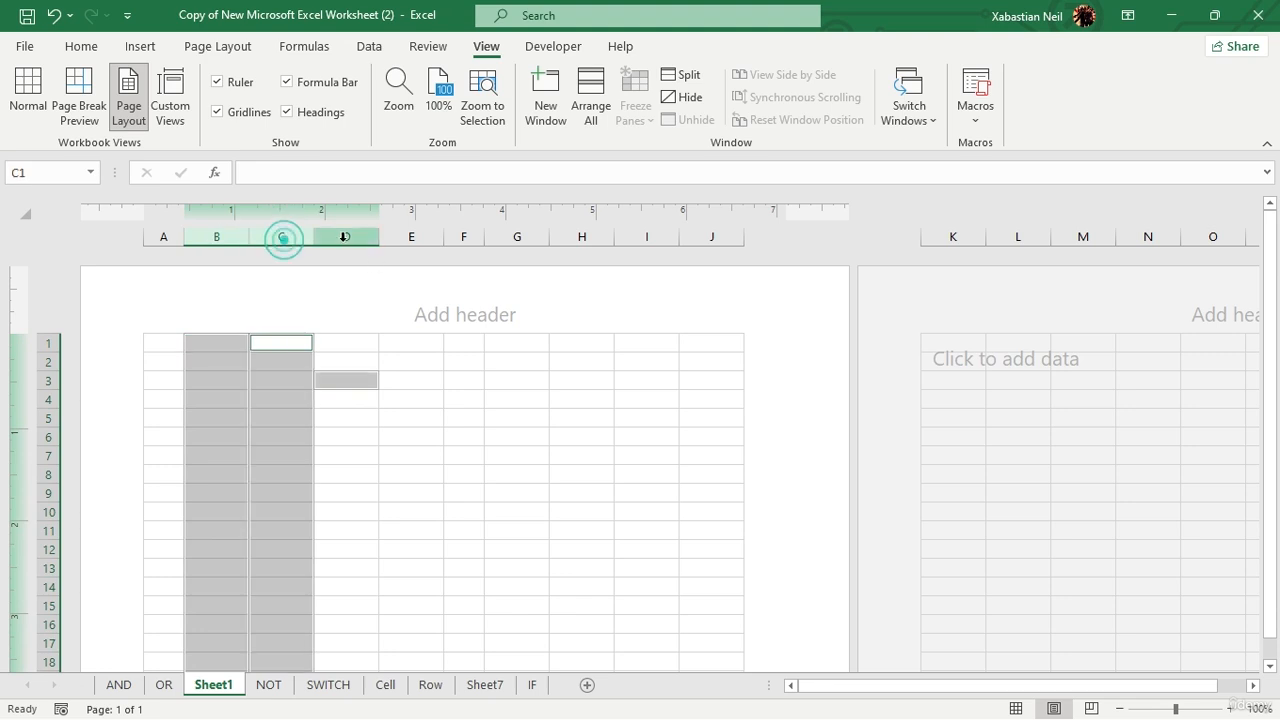
ctrl+click(346, 236)
ctrl+click(412, 236)
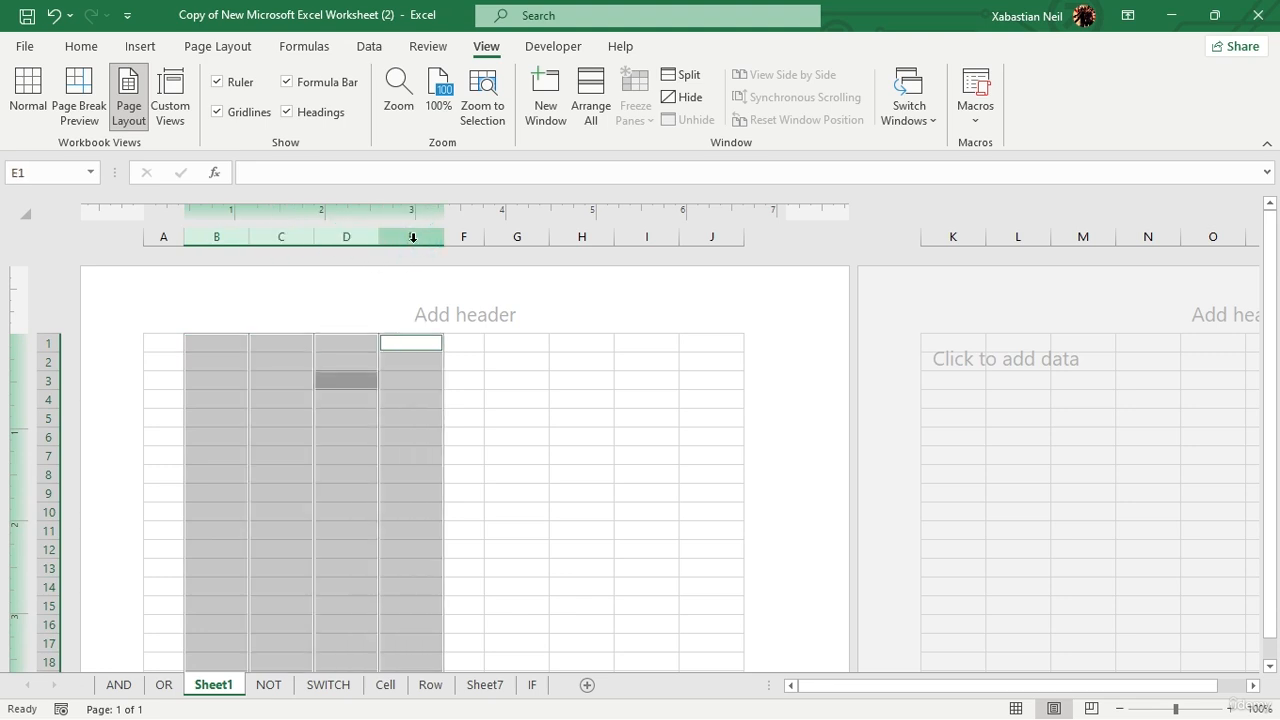
right_click(349, 345)
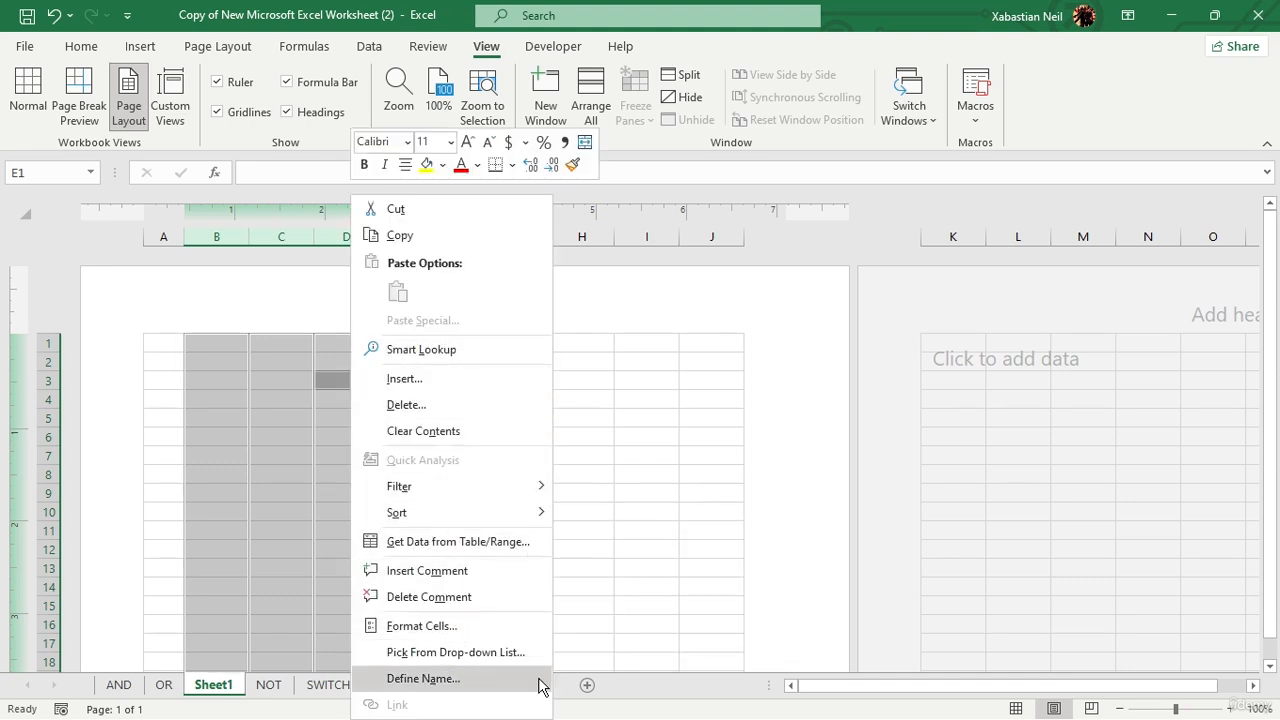
click(320, 191)
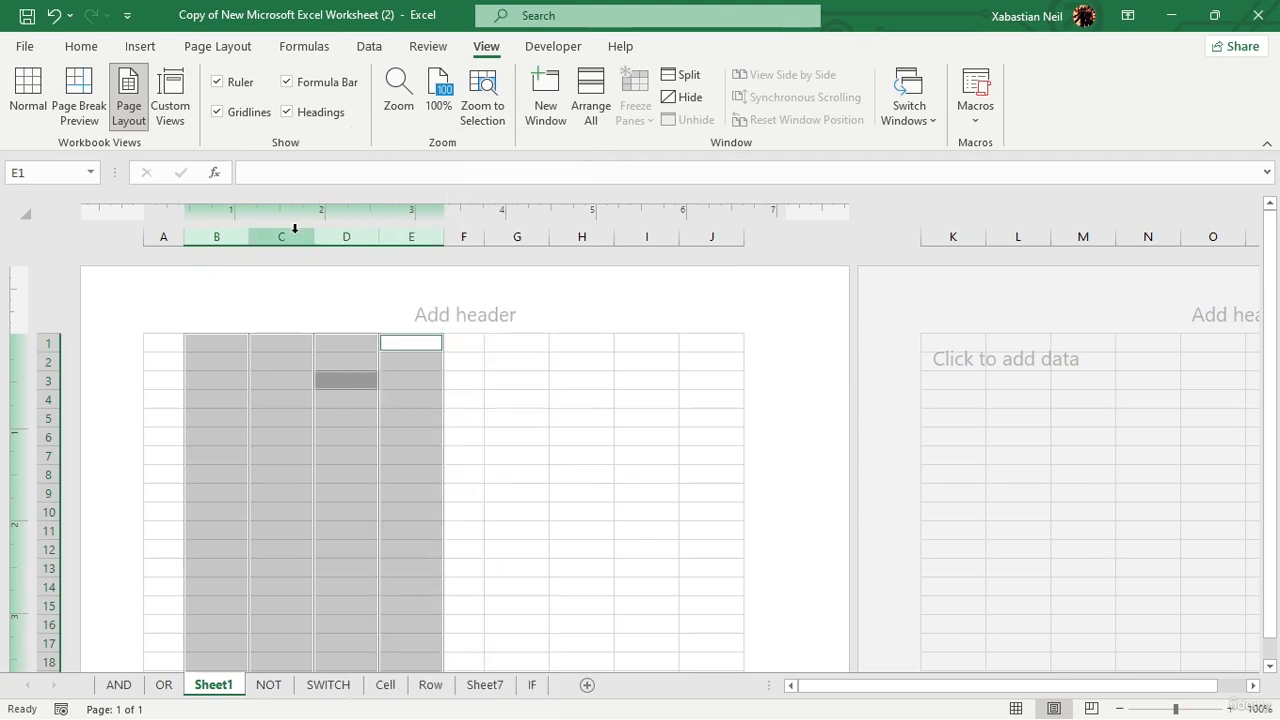
right_click(297, 234)
click(407, 497)
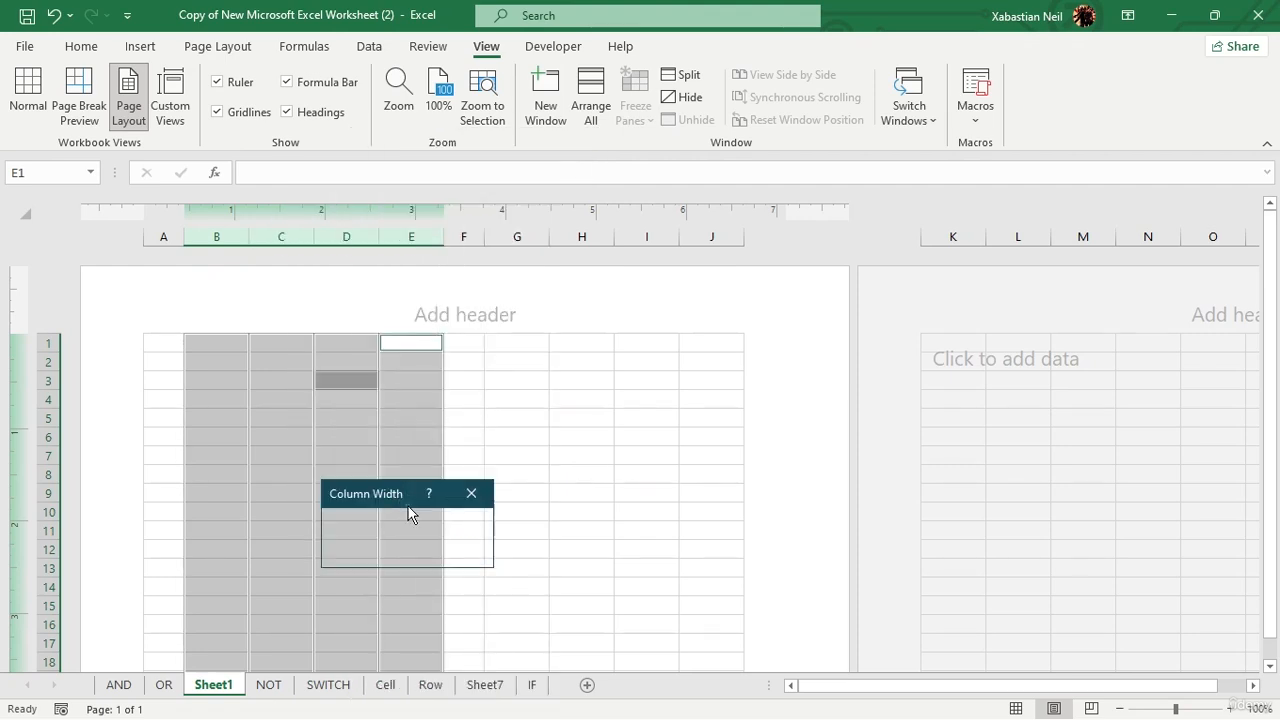
key(BackSpace)
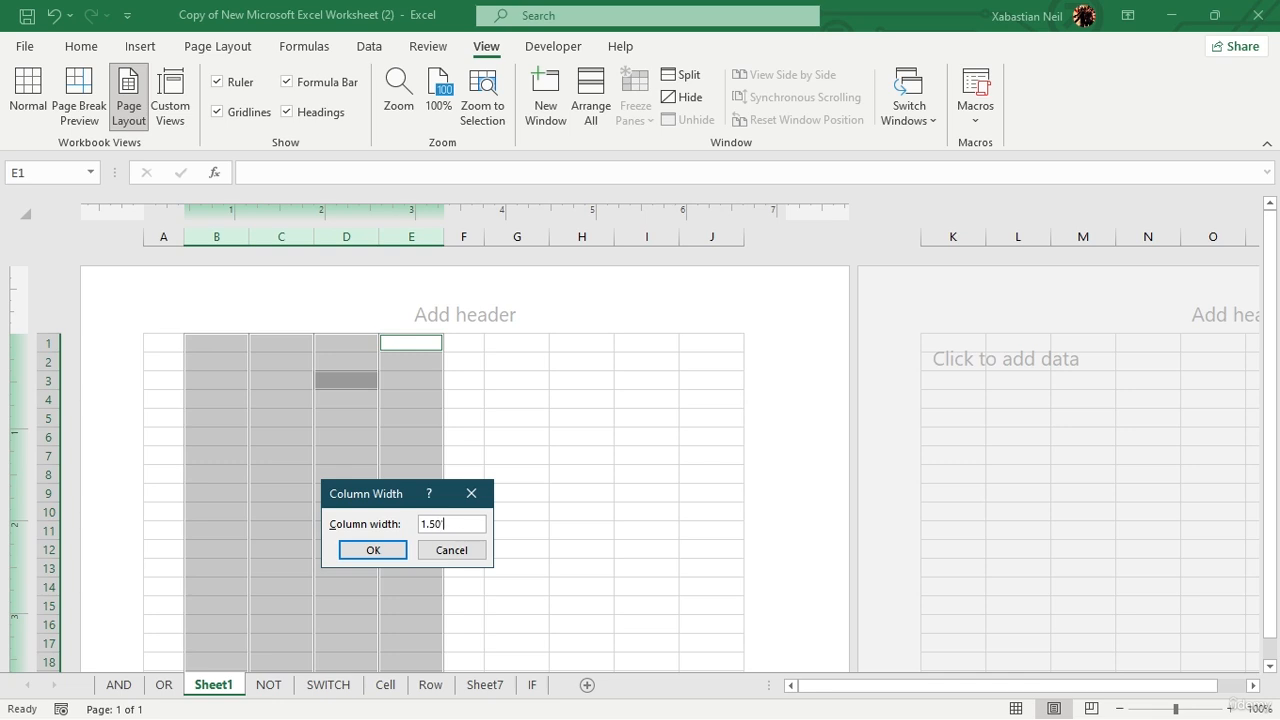
click(373, 550)
click(655, 426)
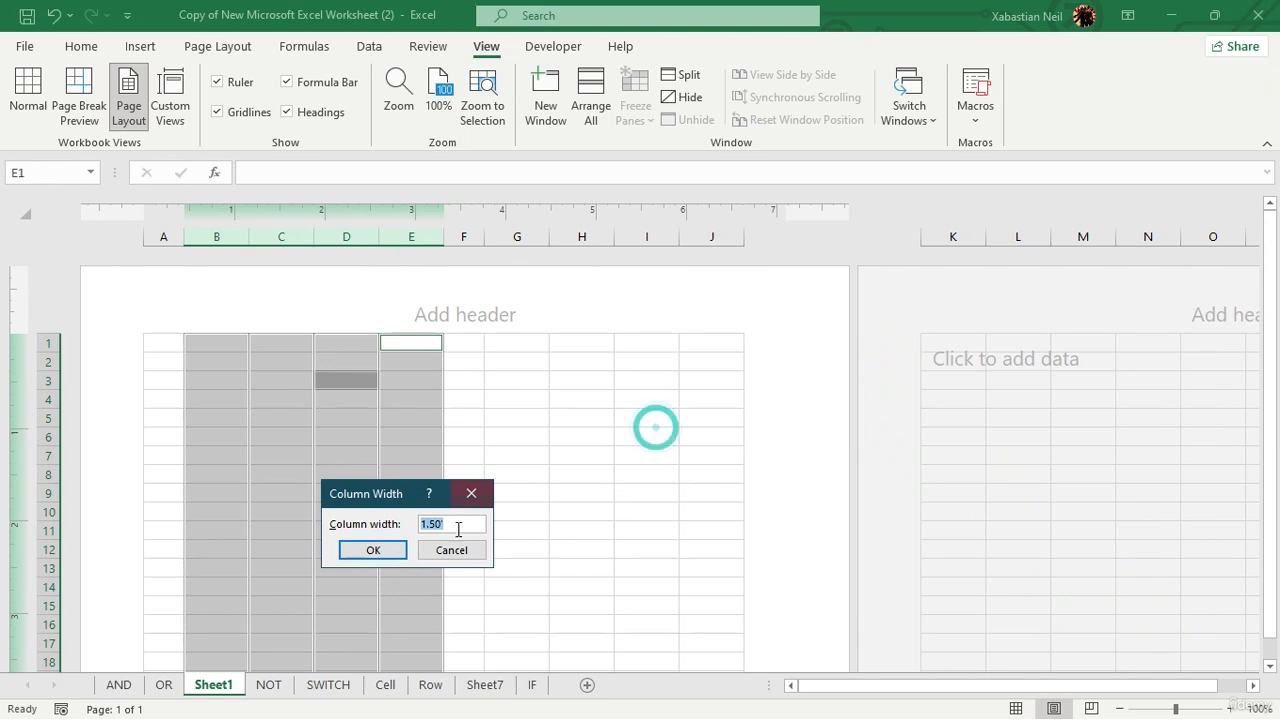
key(End)
key(Return)
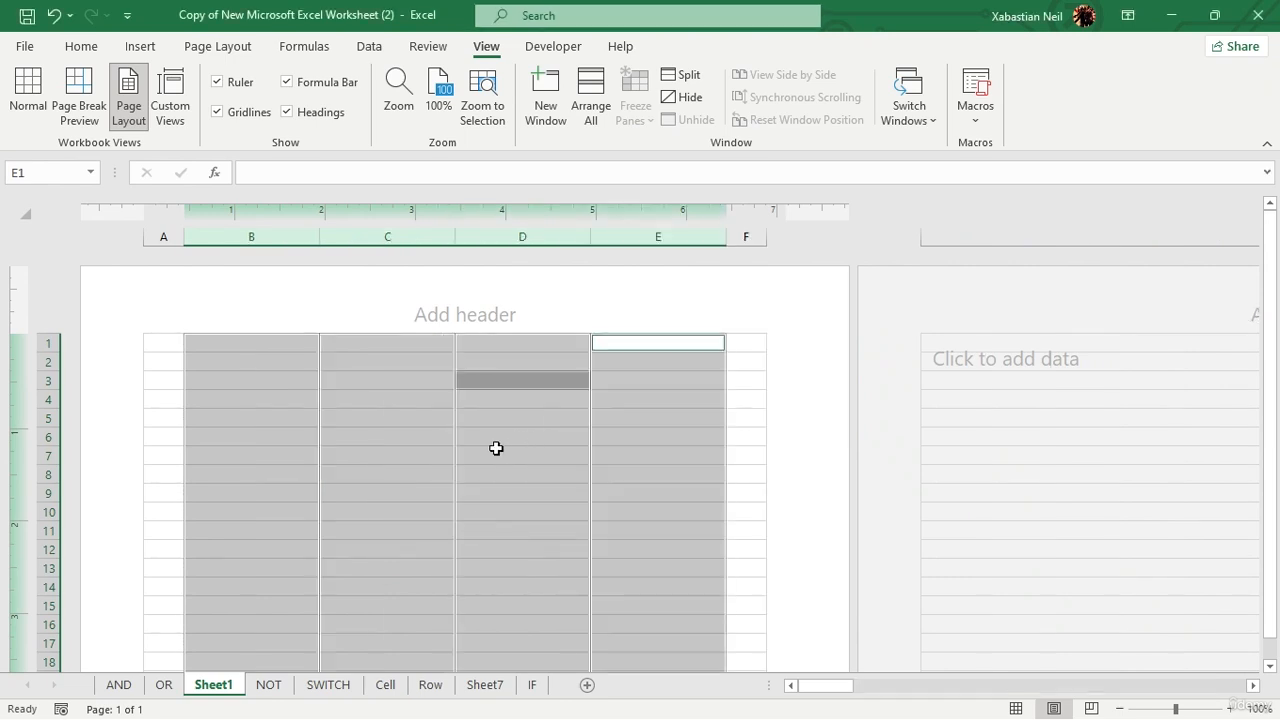
click(830, 280)
click(522, 493)
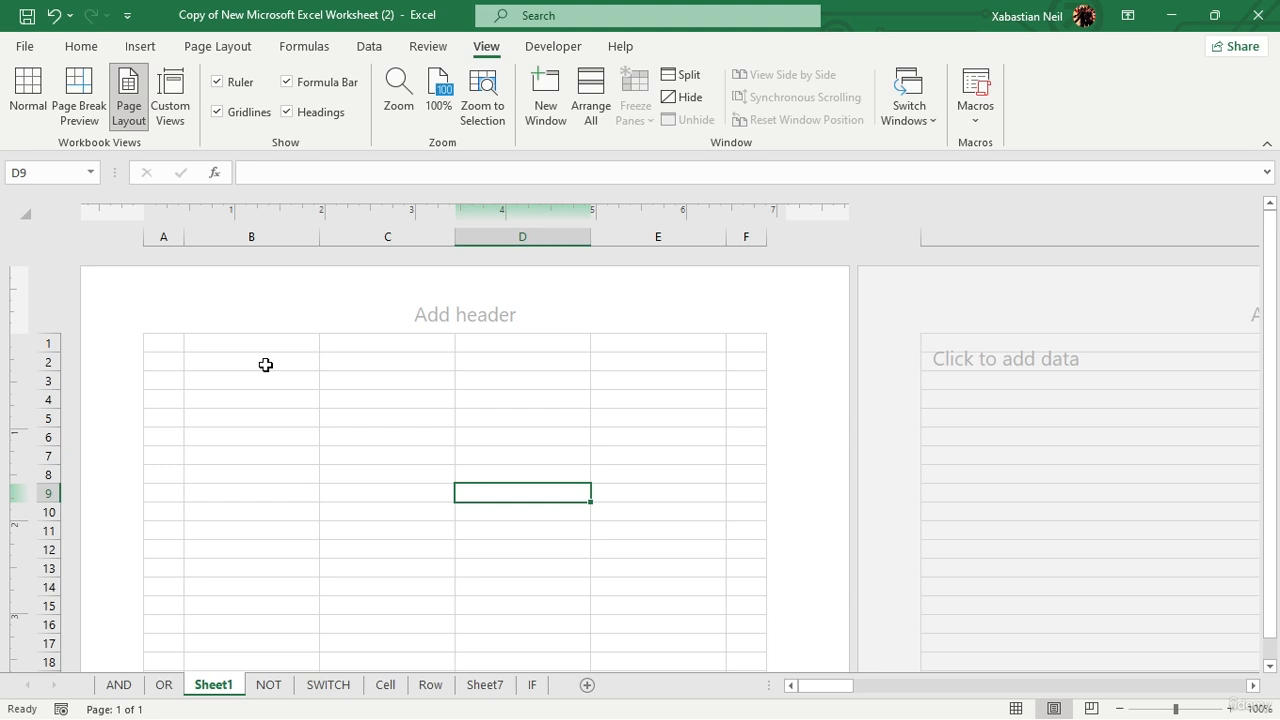
Step: Merge and center cells B2 through E2 into a single cell
drag(265, 364, 633, 364)
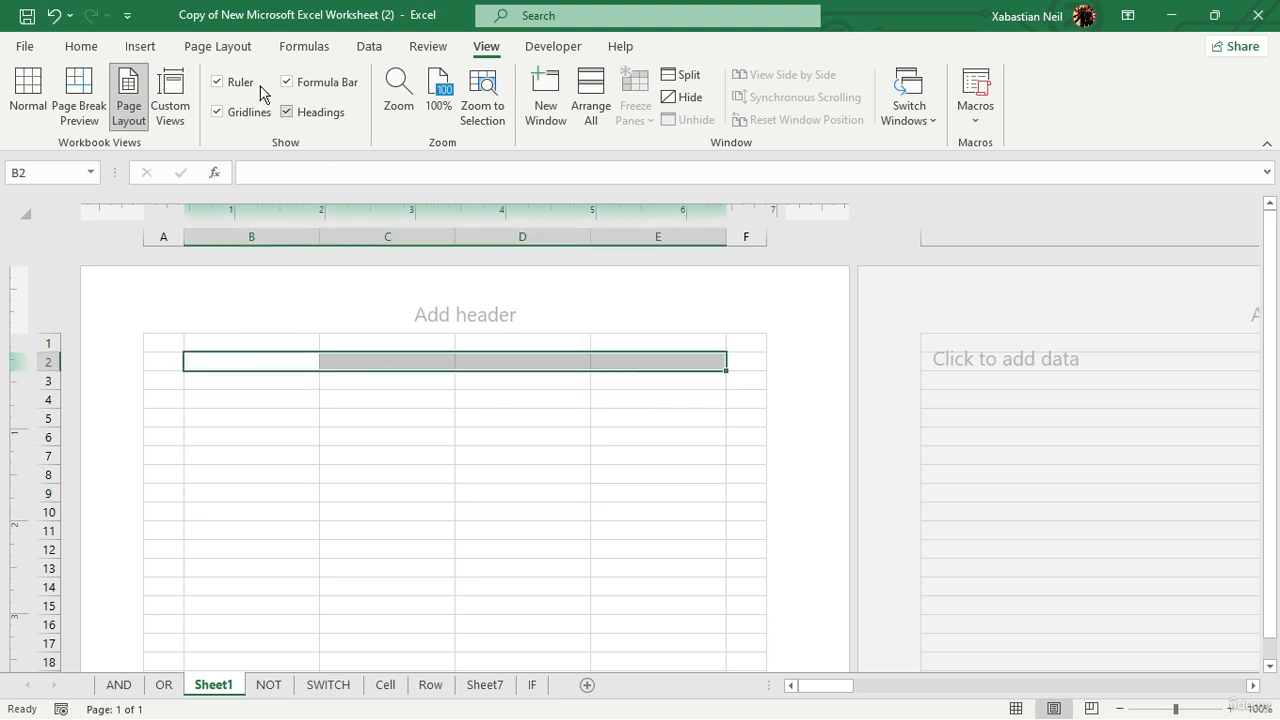
click(85, 48)
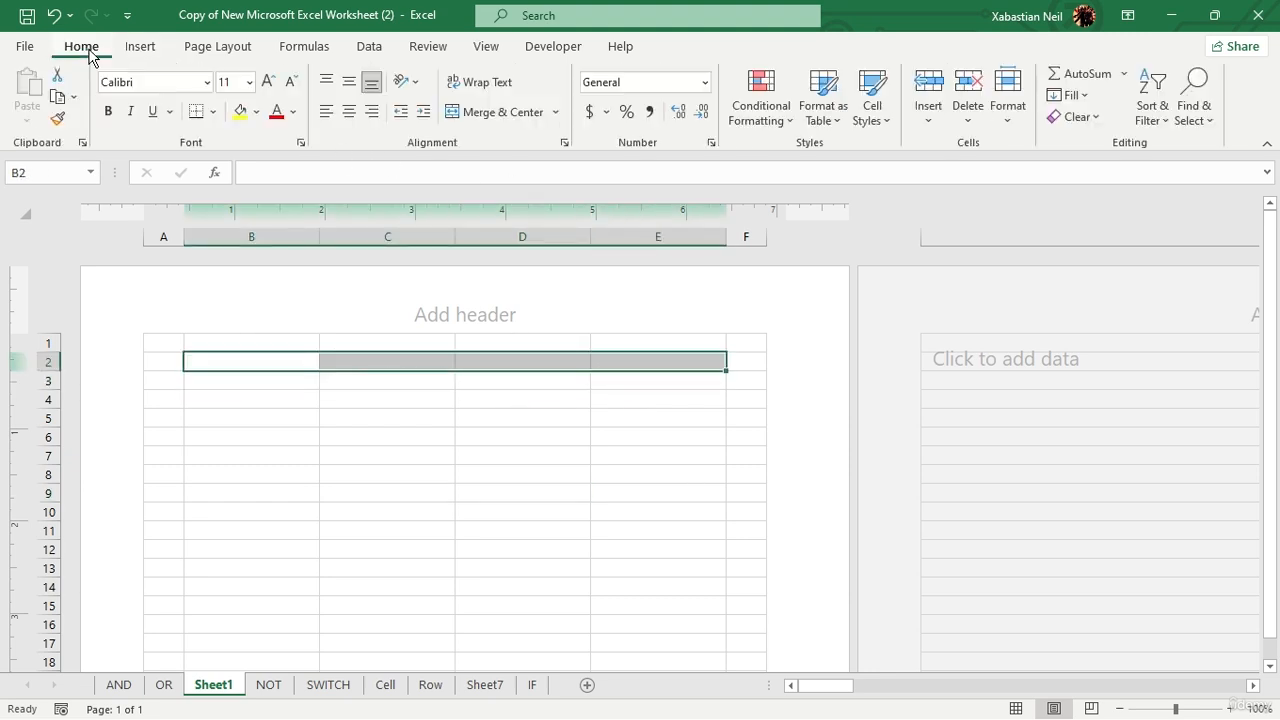
click(514, 114)
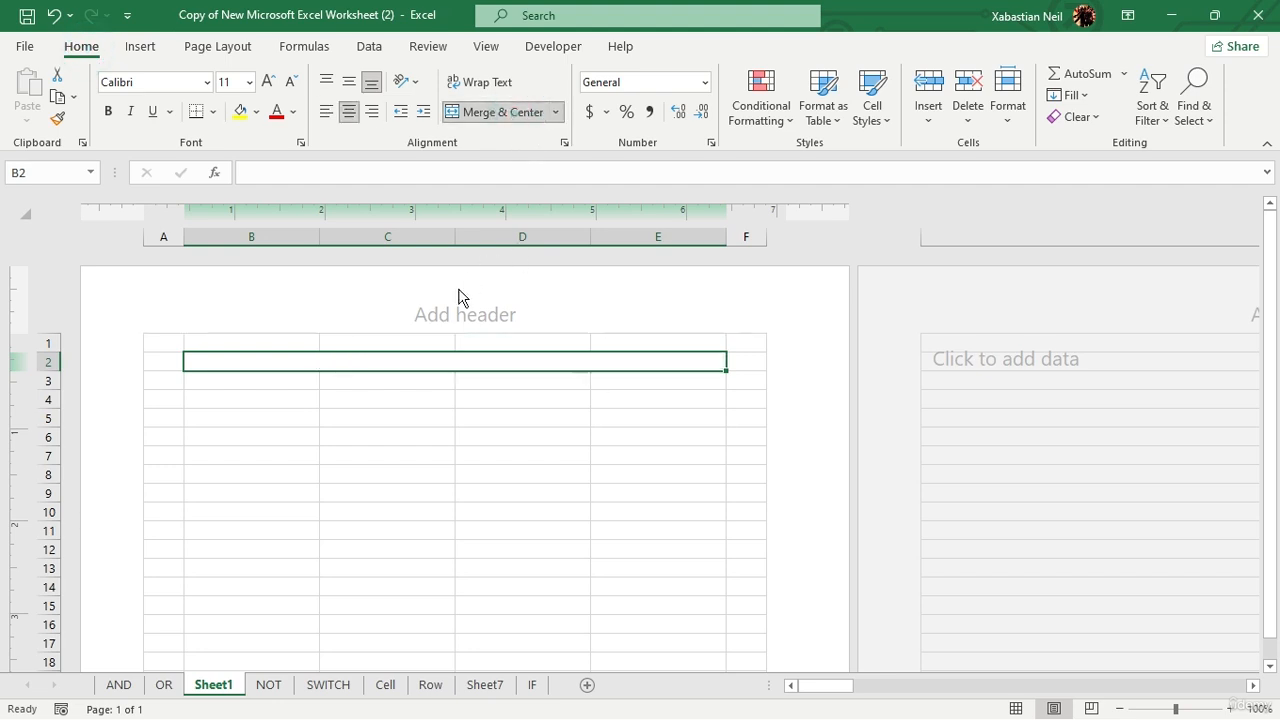
Step: Enter the heading text TRD in the merged cell B2
double_click(476, 362)
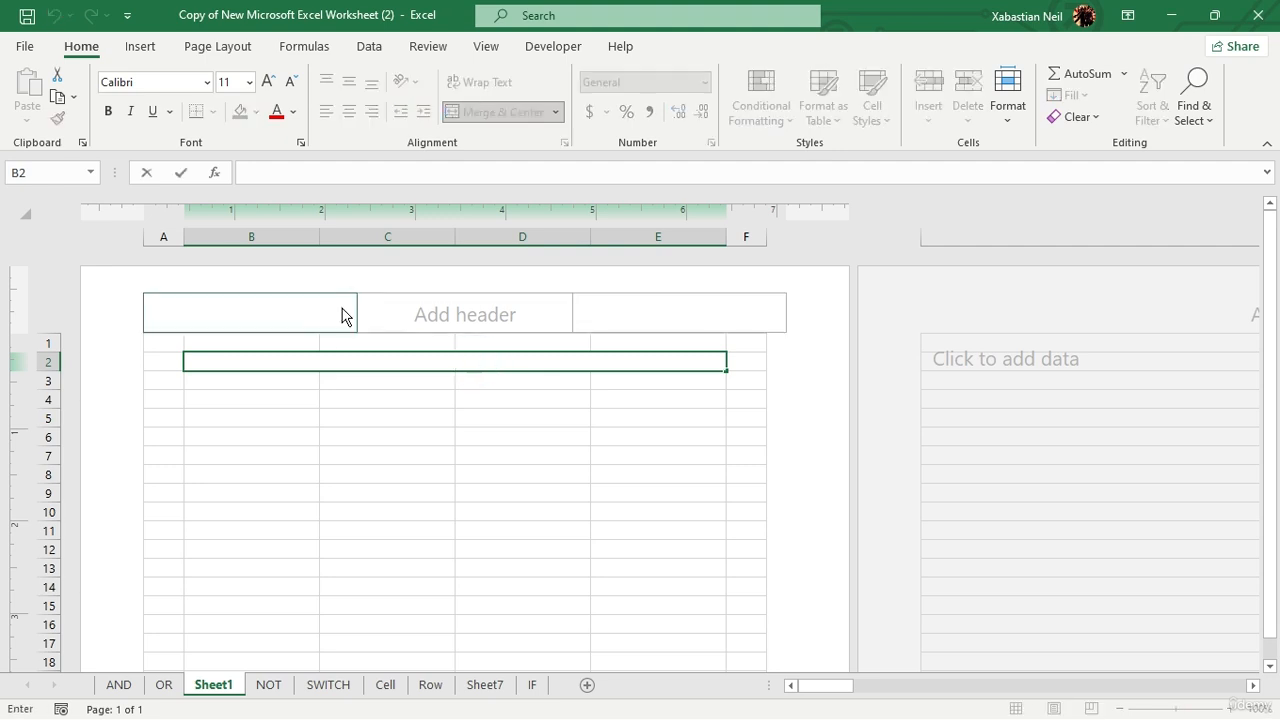
text(C)
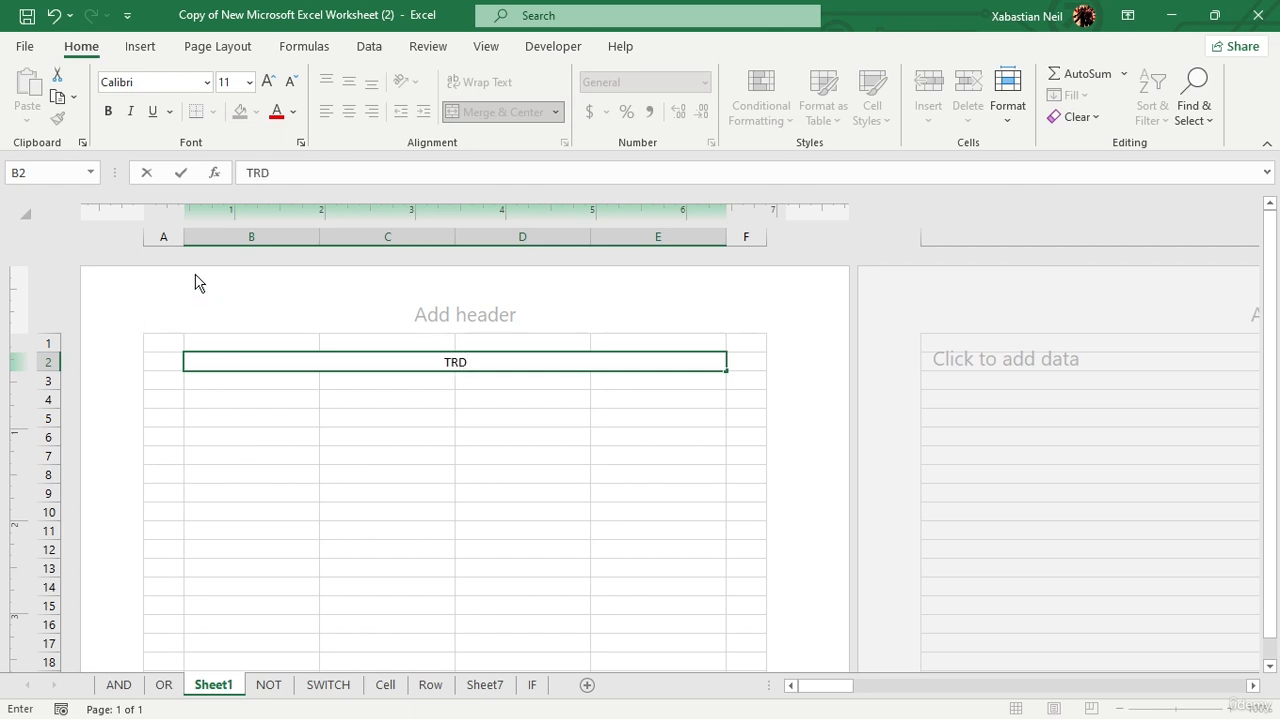
click(197, 383)
Step: Merge and center cells B3 through E3 and enter Location/Adress in the merged cell
drag(197, 383, 631, 384)
click(500, 112)
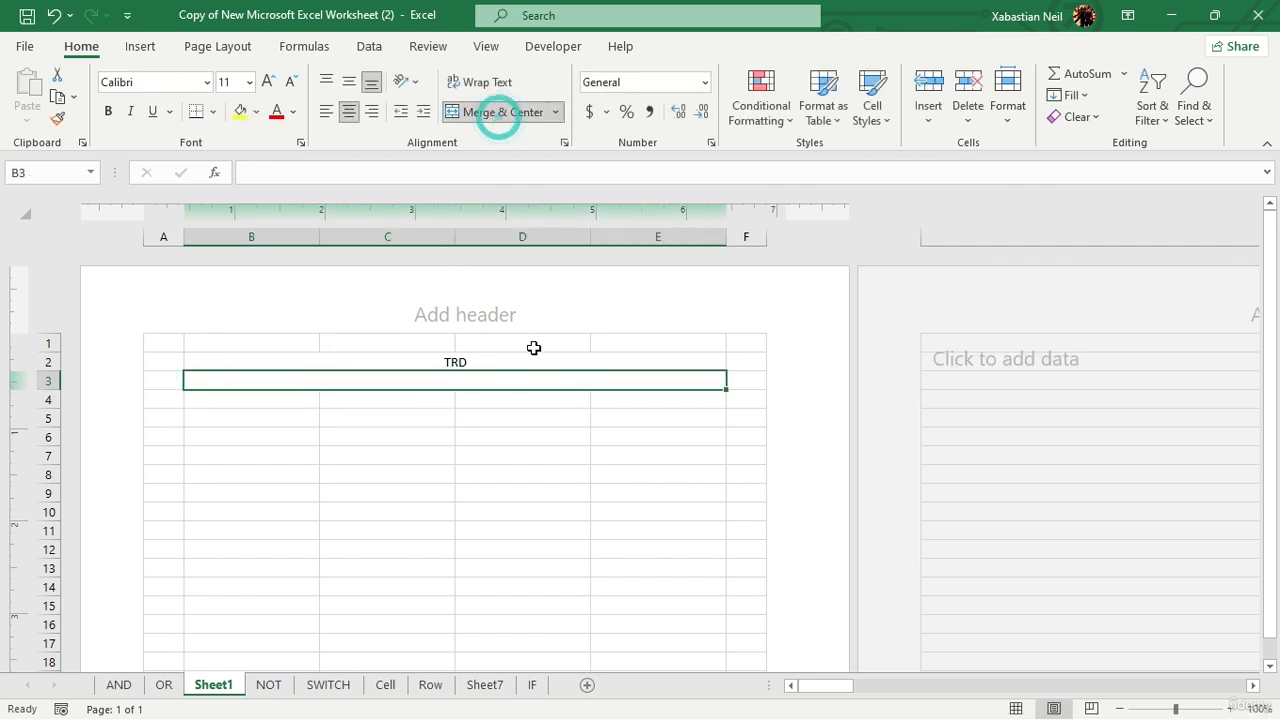
double_click(468, 377)
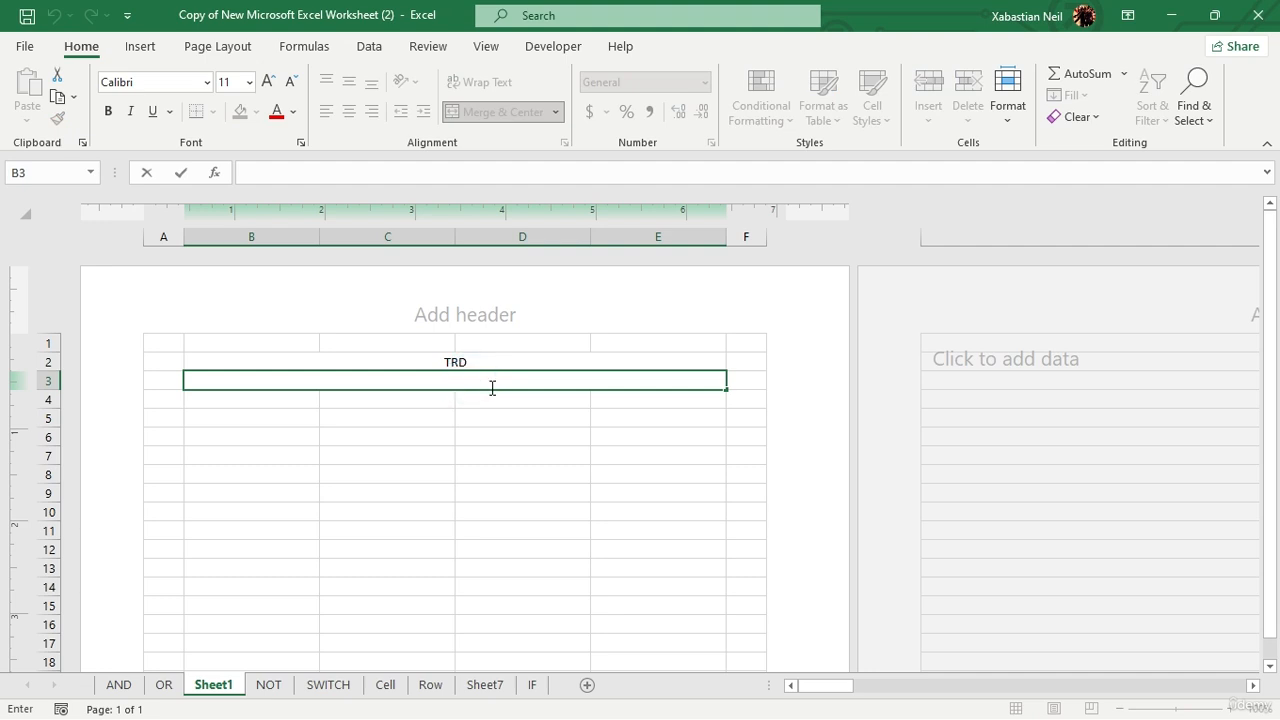
text(Location)
text(/Adress)
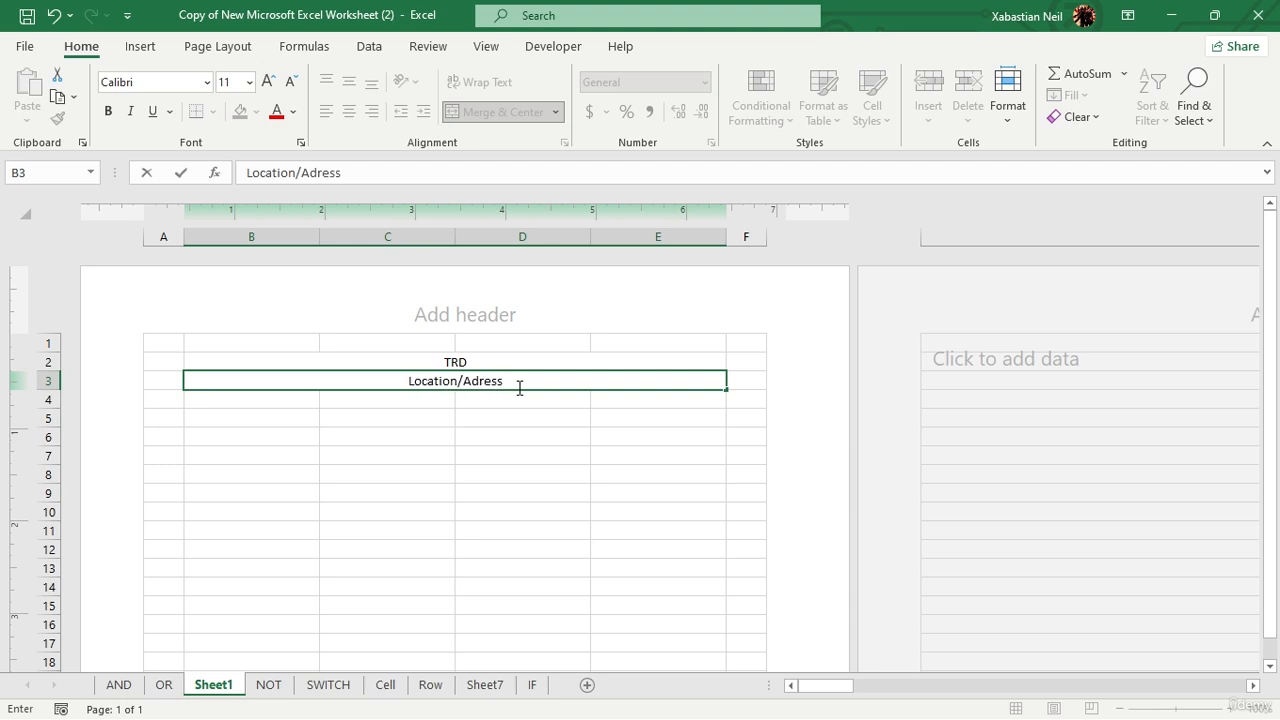
Step: Format the TRD heading in B2 with font size 20, bold and italic
click(512, 356)
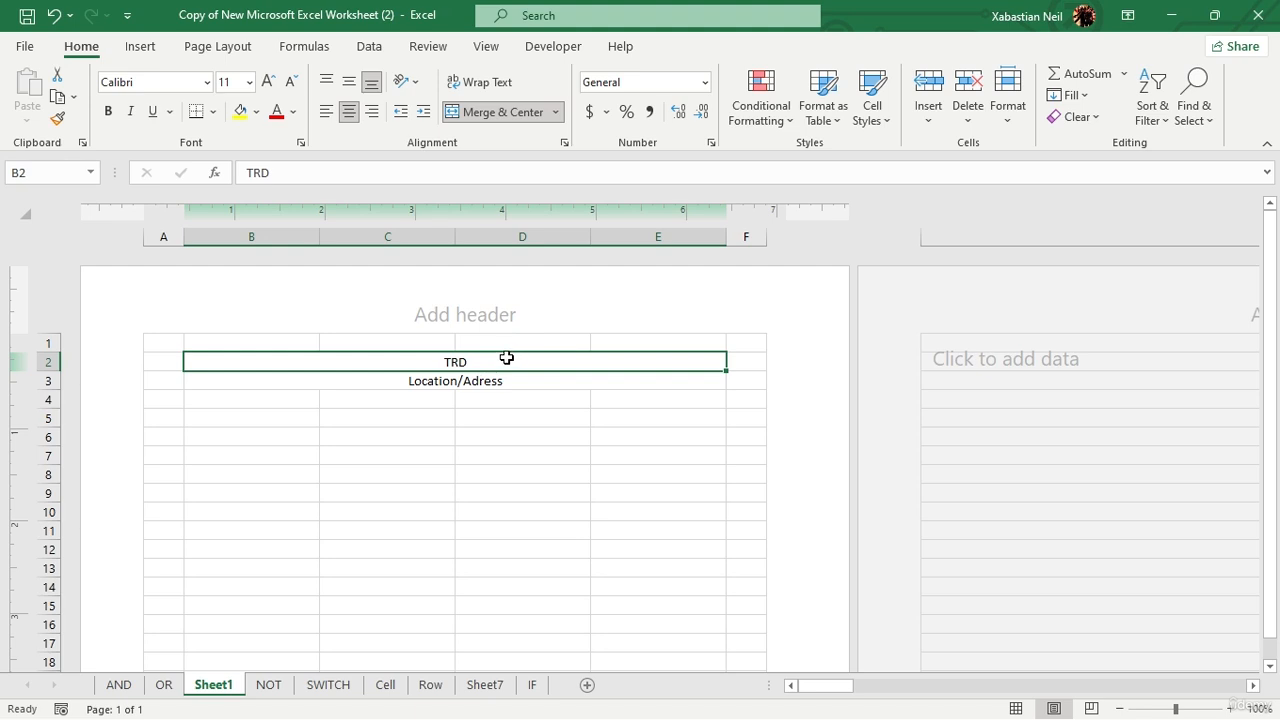
click(507, 358)
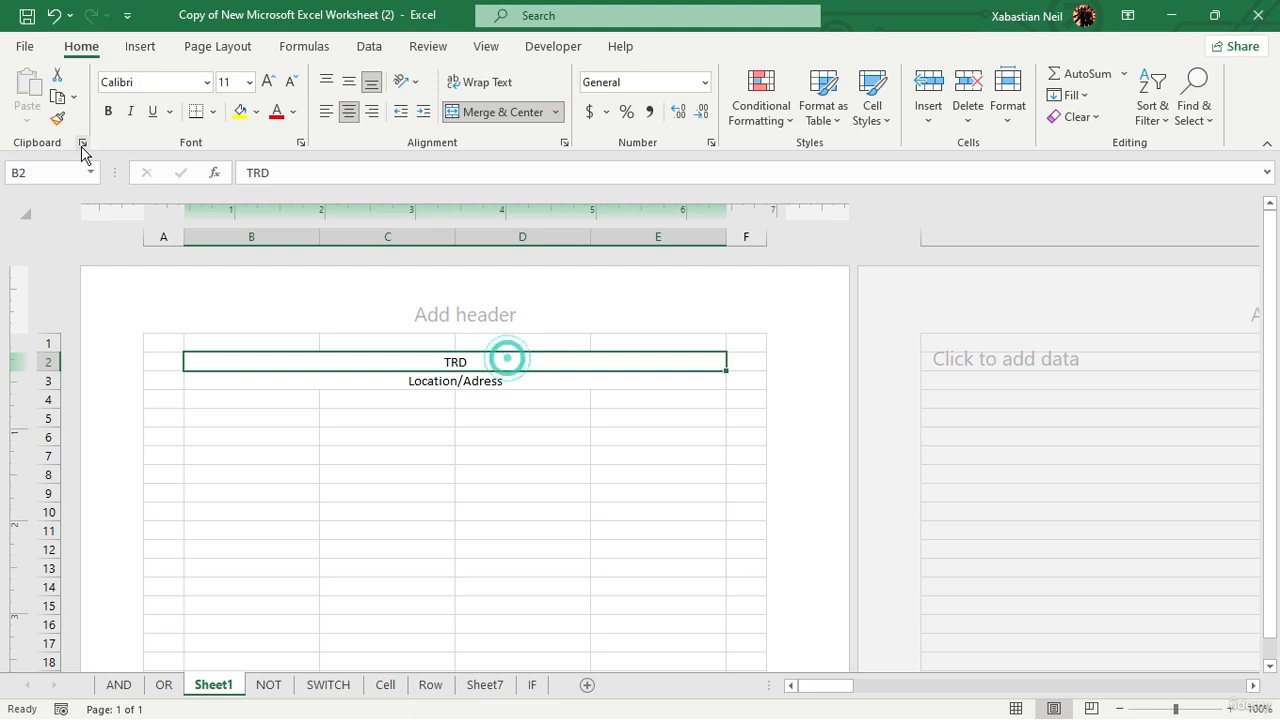
click(268, 82)
click(268, 82)
click(268, 82)
click(268, 82)
click(268, 82)
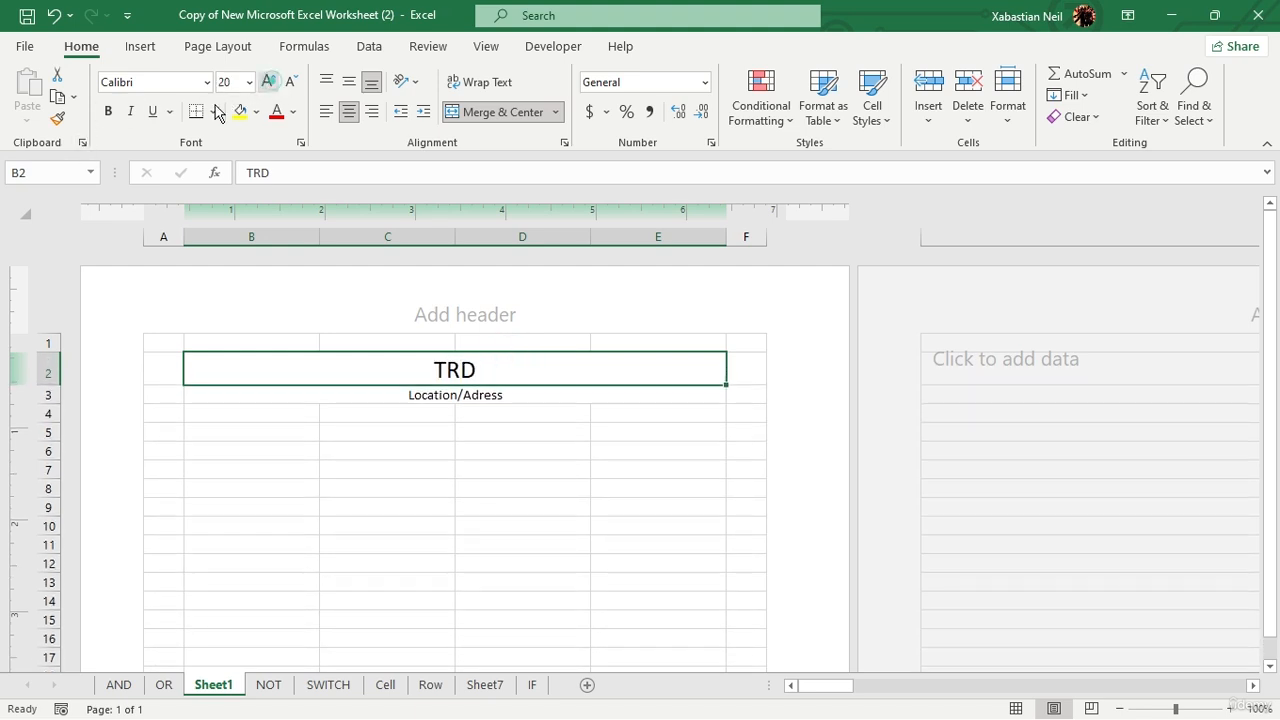
click(109, 112)
click(130, 112)
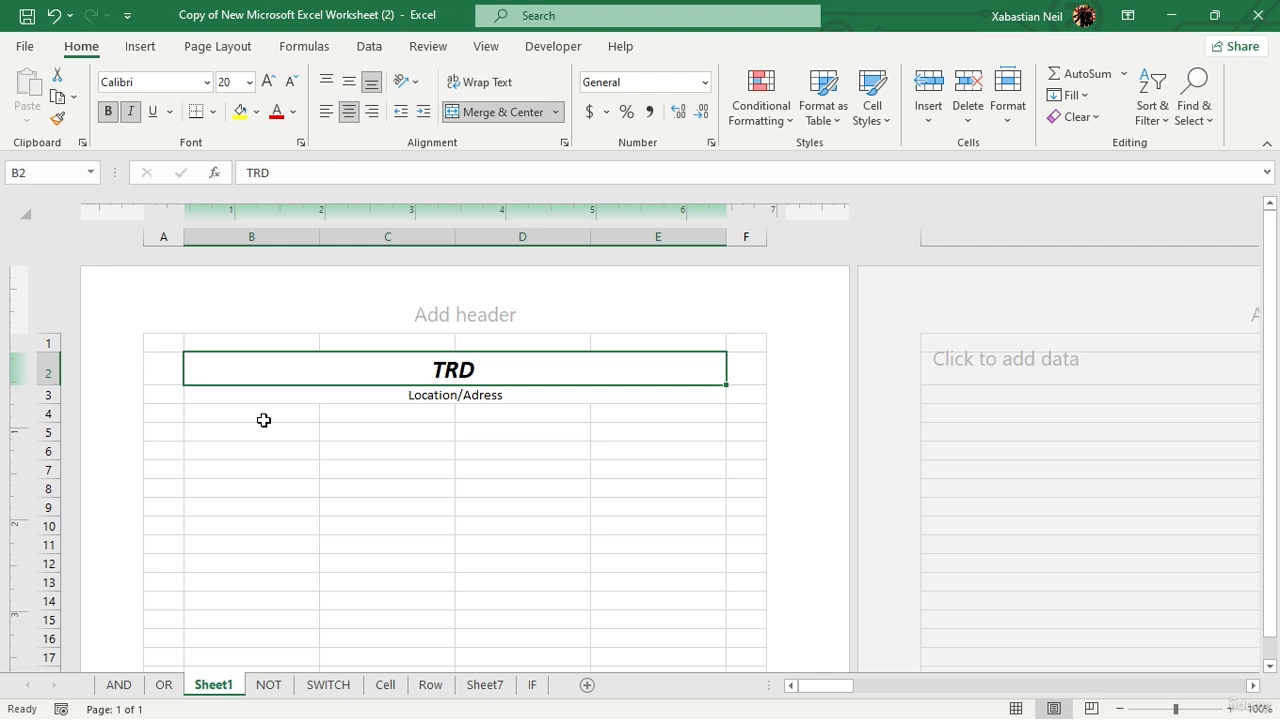
Step: Merge and center cells B5 through E5 and enter Salary Slip in the merged cell
drag(251, 437, 583, 427)
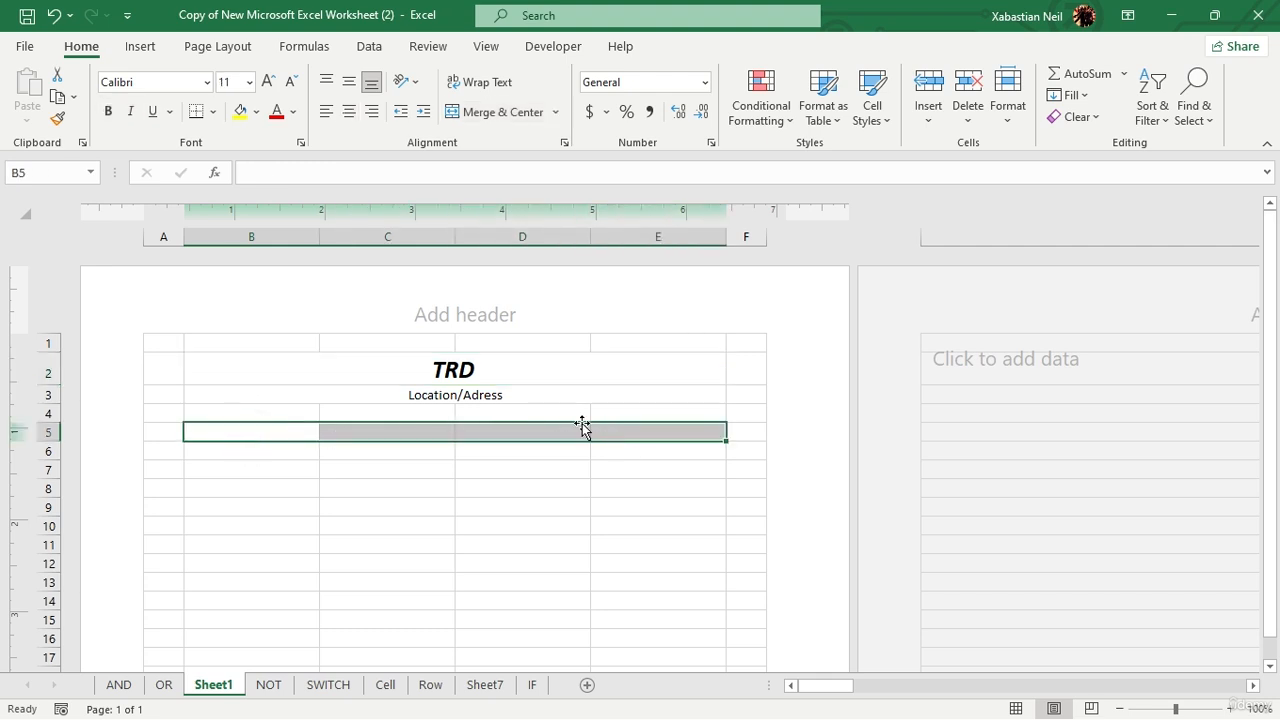
click(497, 113)
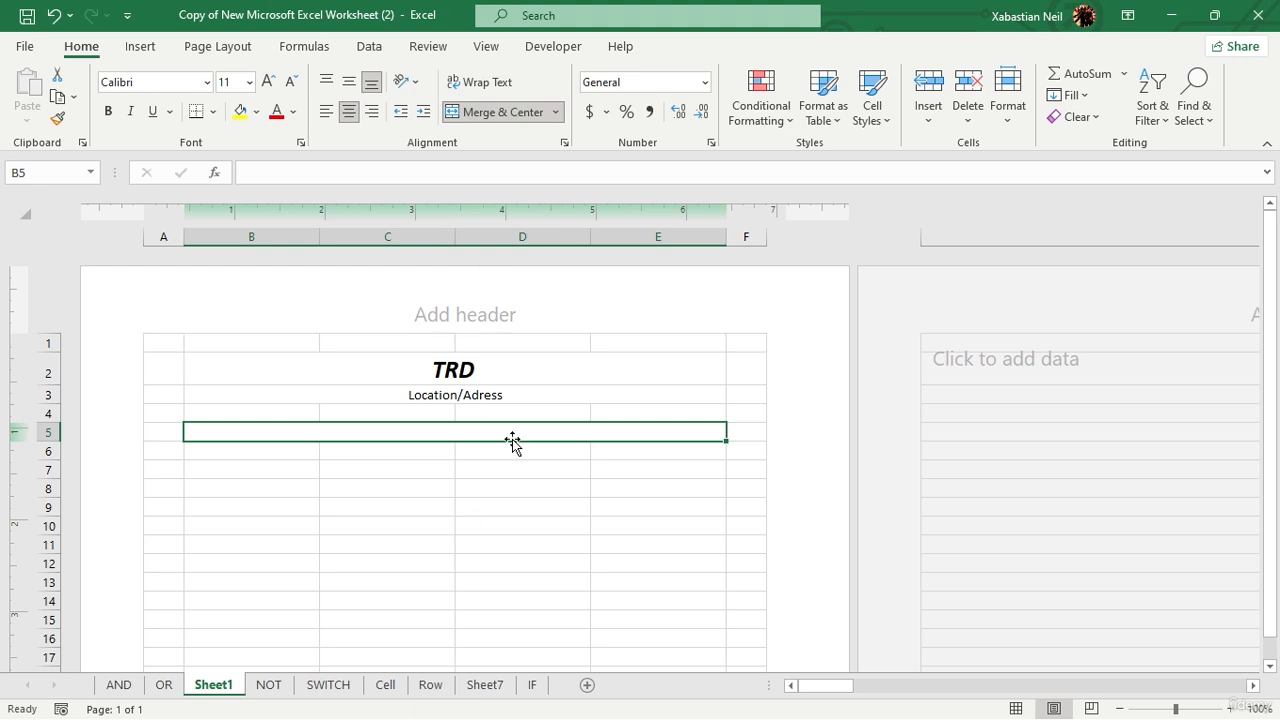
double_click(471, 429)
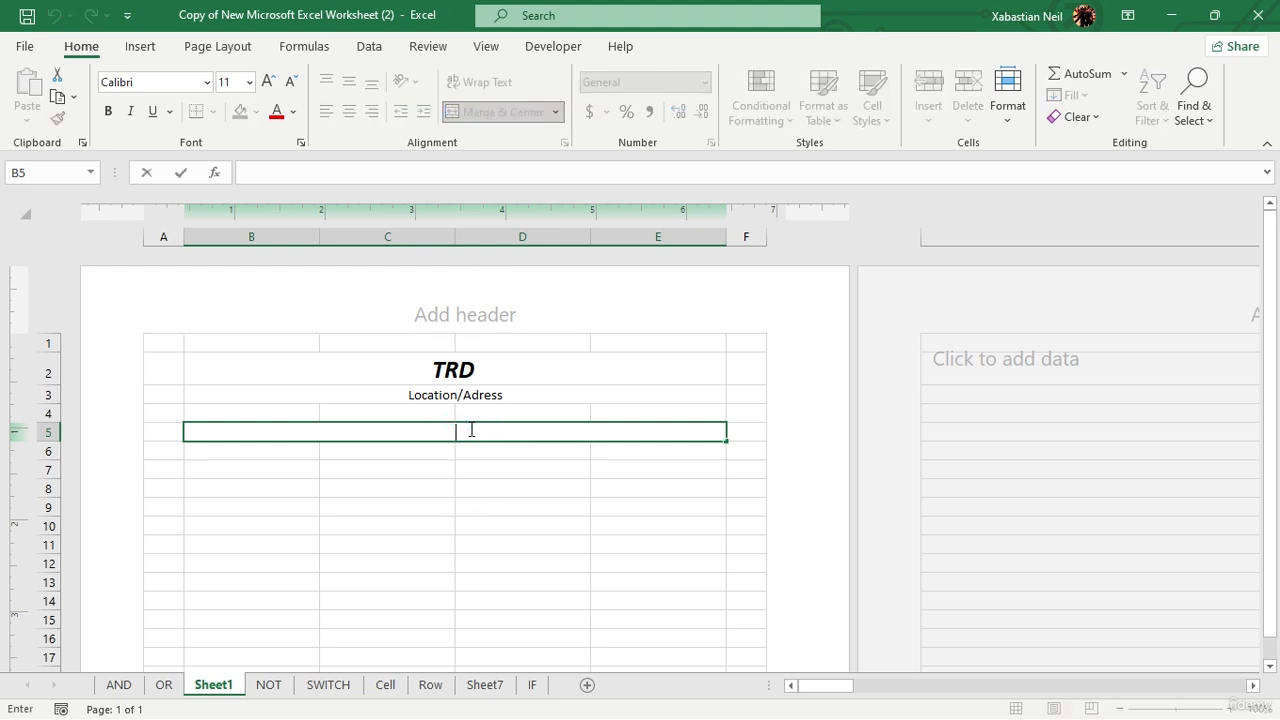
text(Salary Slip)
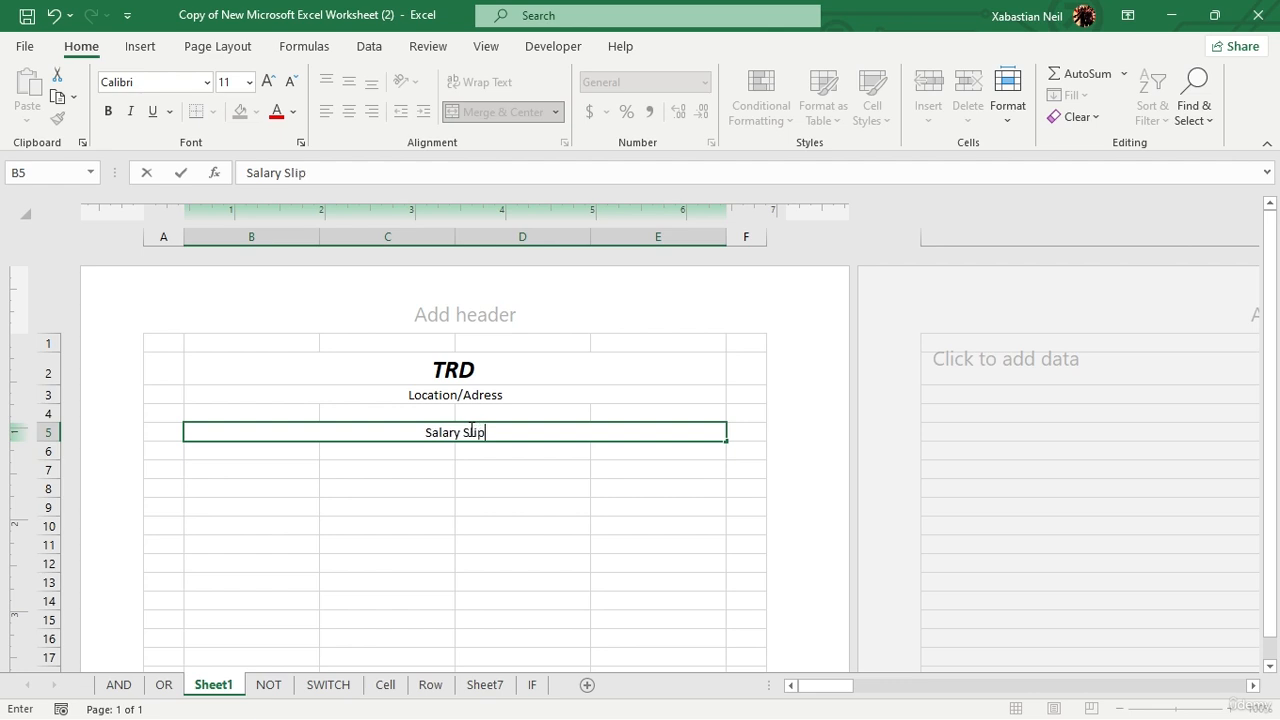
Step: Format the Salary Slip title in B5 with font size 14, bold and italic
click(265, 81)
click(265, 81)
click(265, 81)
click(512, 465)
click(512, 435)
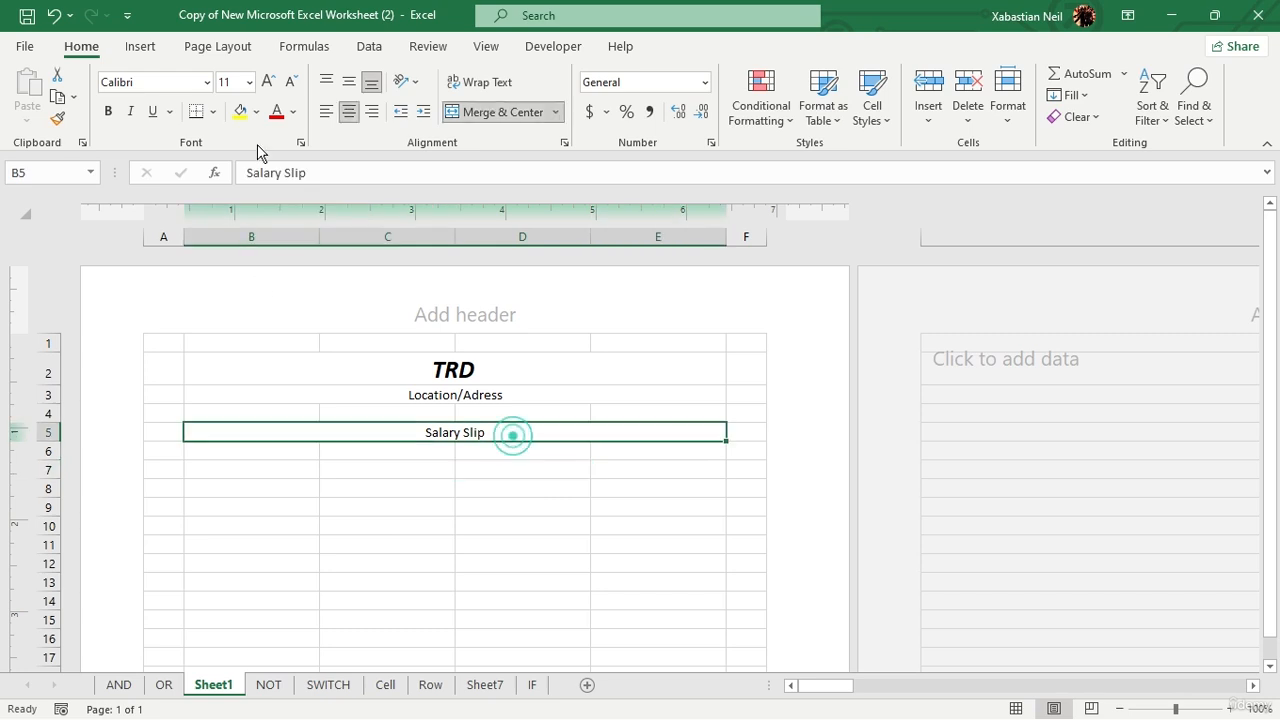
click(266, 86)
click(266, 86)
click(266, 86)
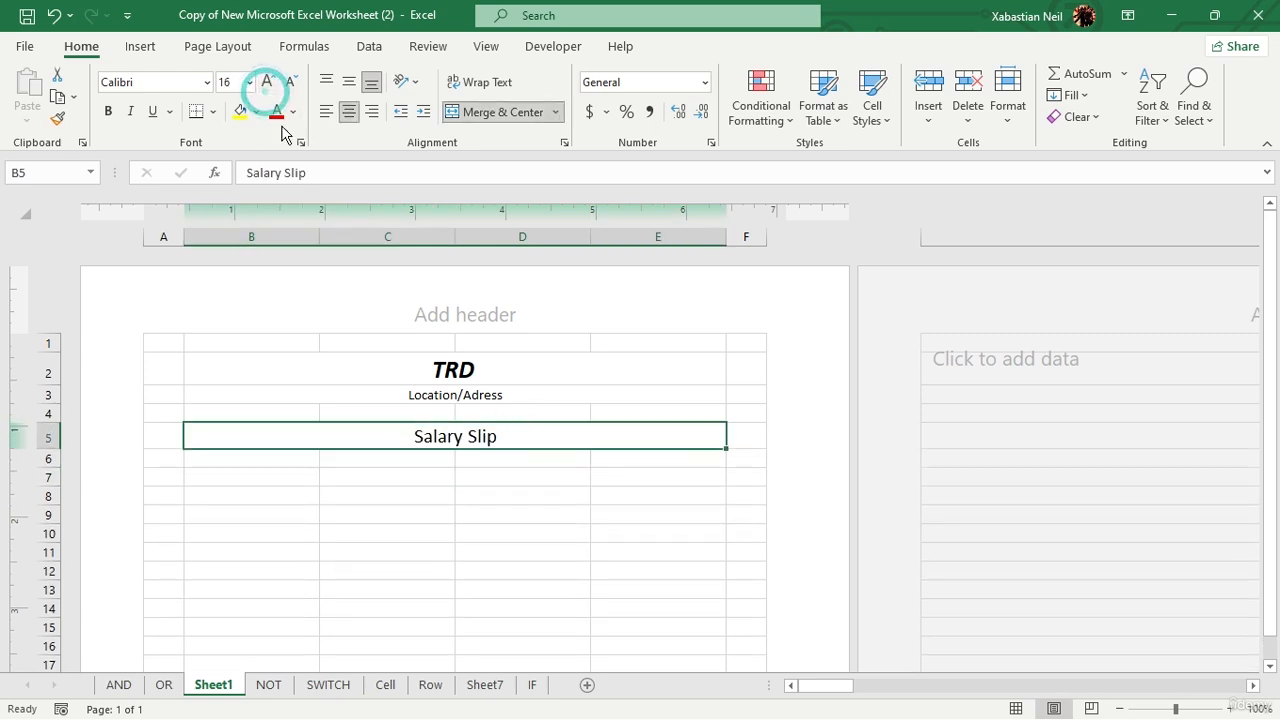
click(109, 112)
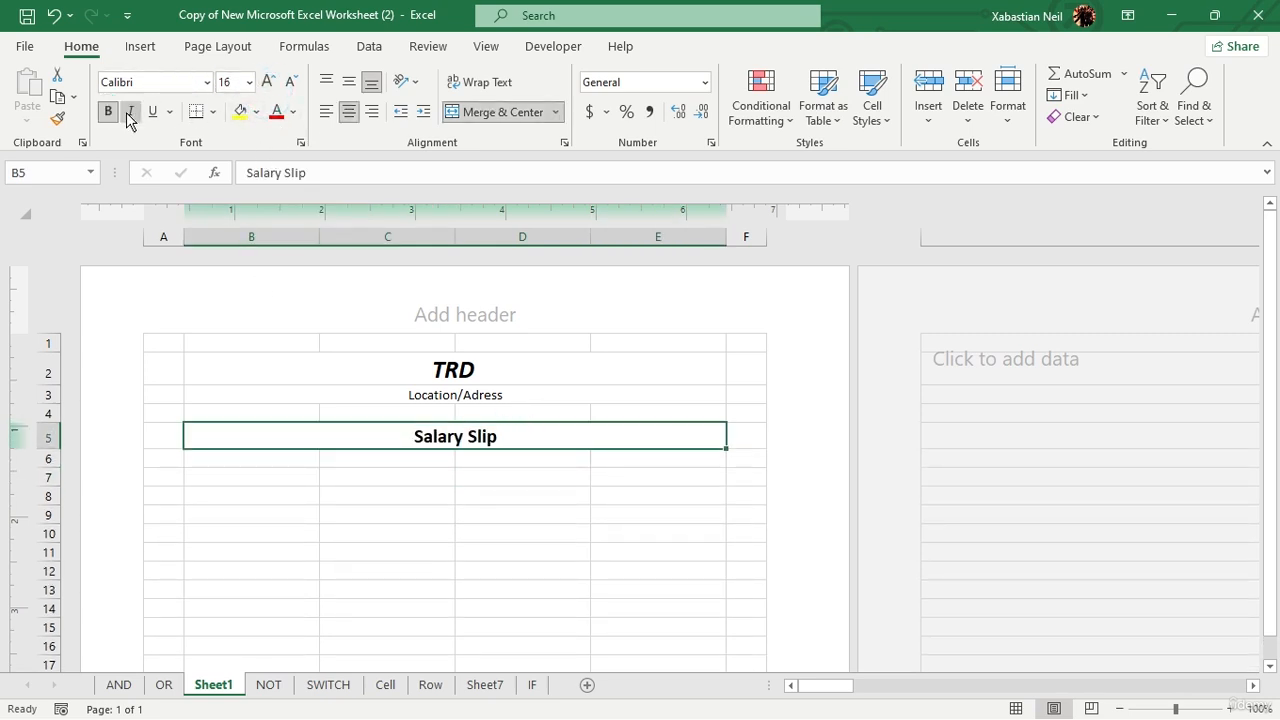
click(130, 111)
click(289, 85)
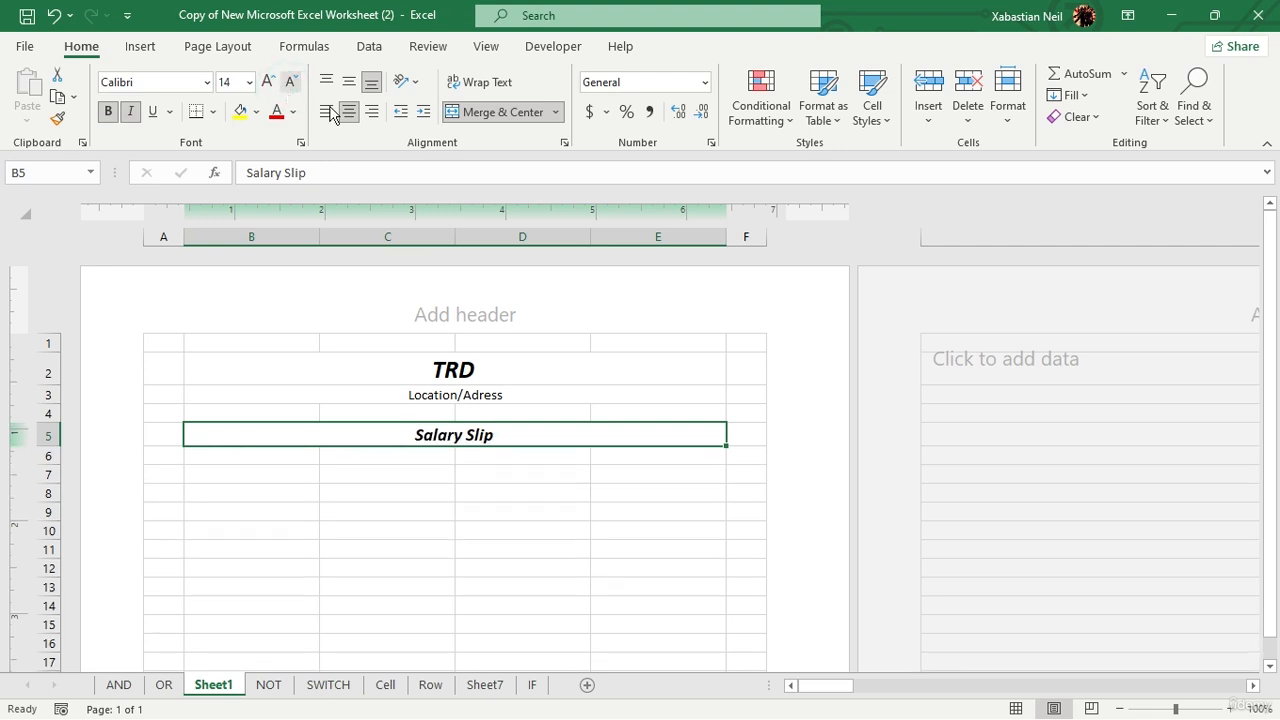
Step: Add a thick bottom border under the Salary Slip title and deselect it
click(204, 113)
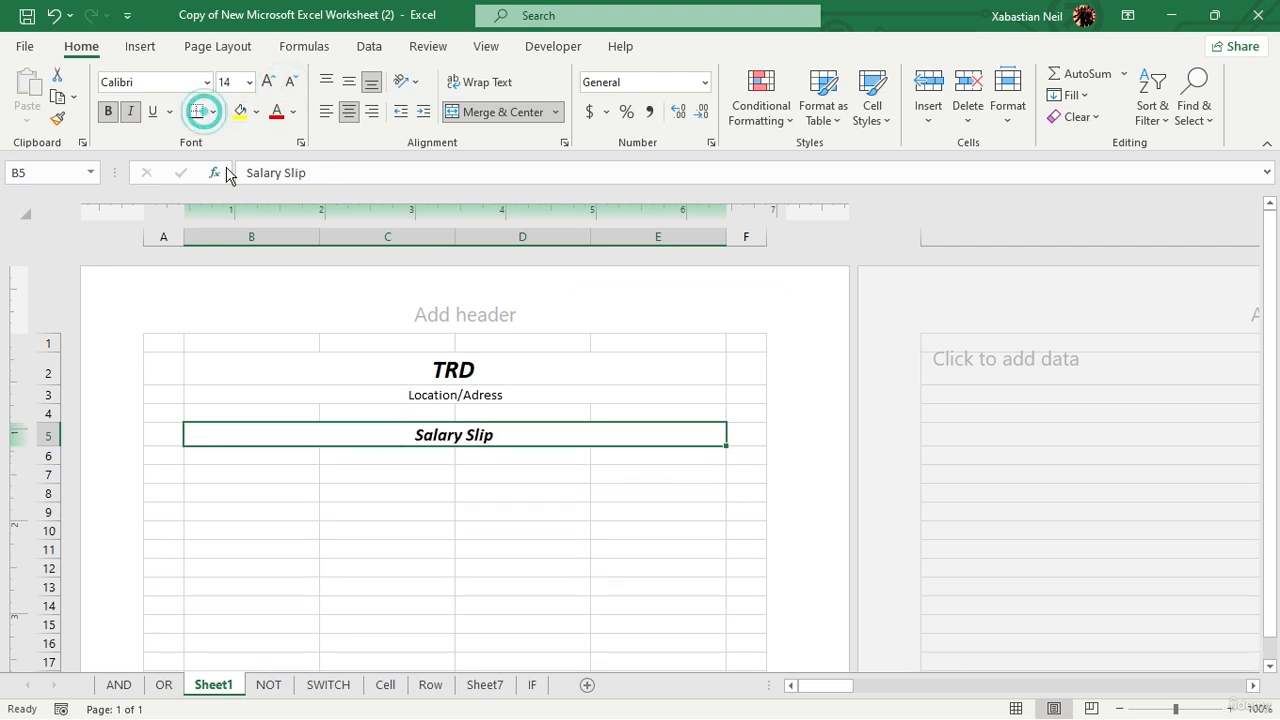
click(212, 112)
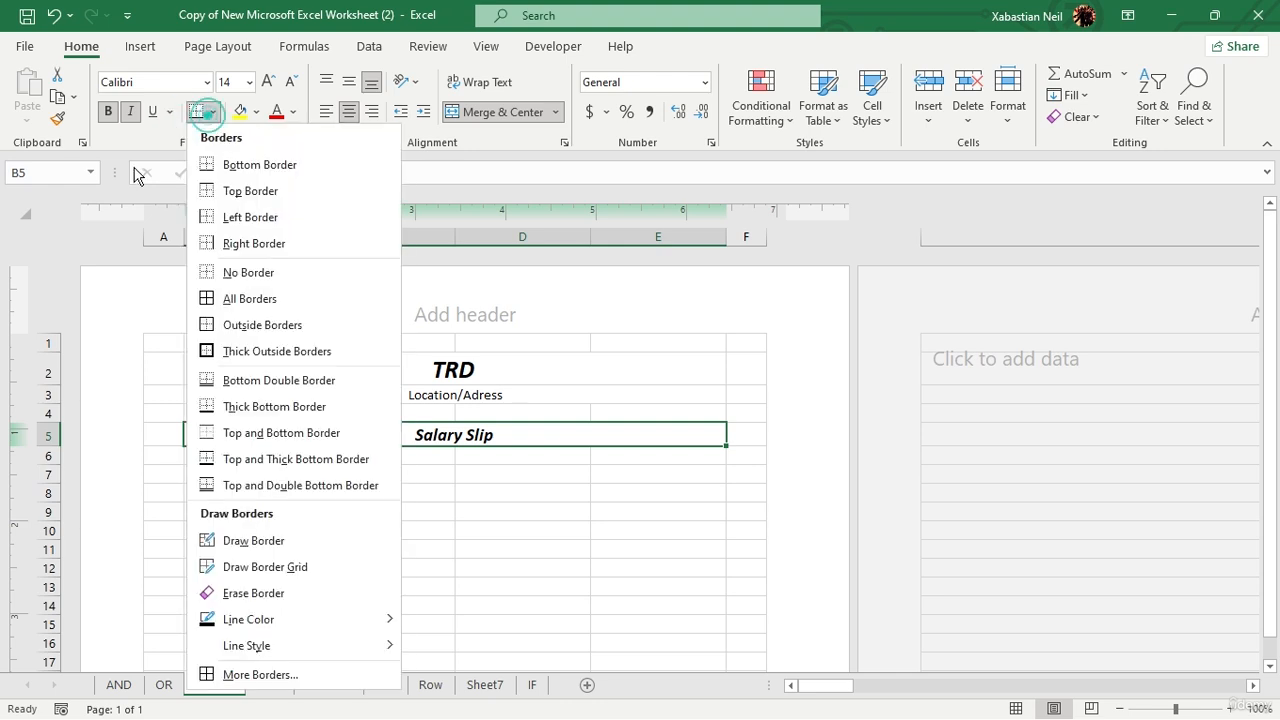
click(336, 412)
click(550, 515)
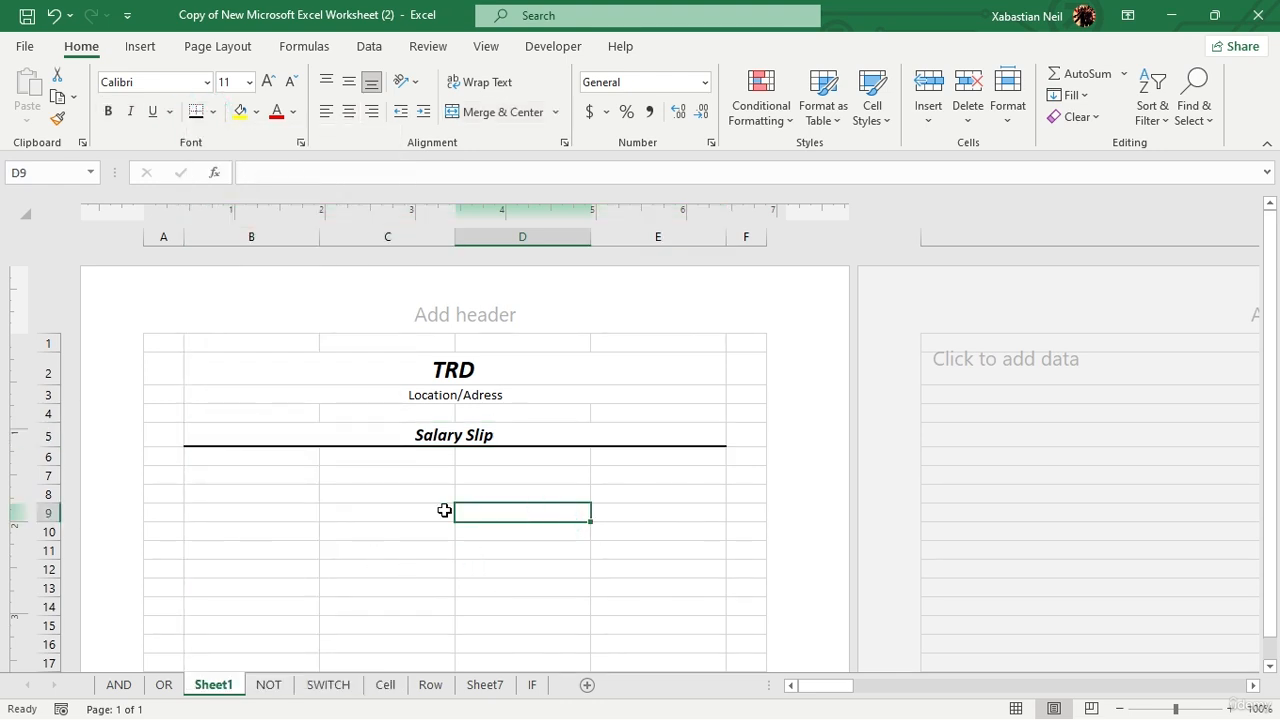
Step: Format the Location/Adress line in B3 with font size 12 and italic, without bold
click(566, 401)
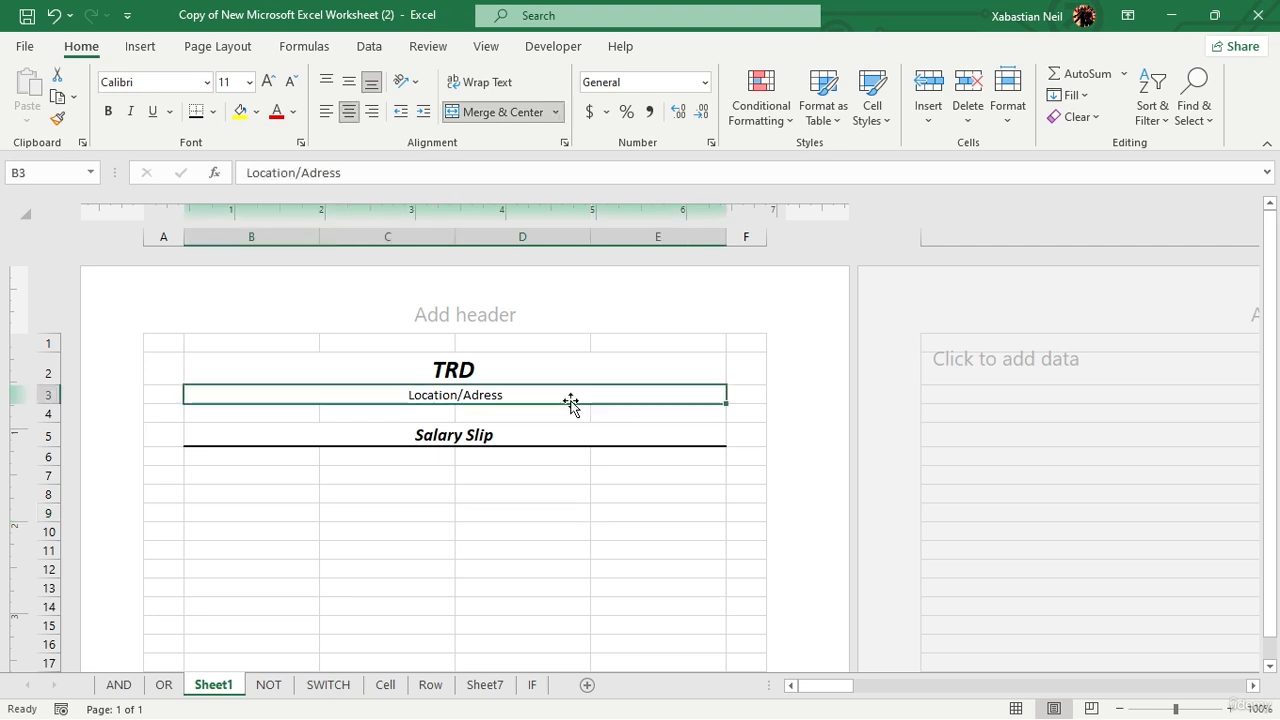
click(267, 82)
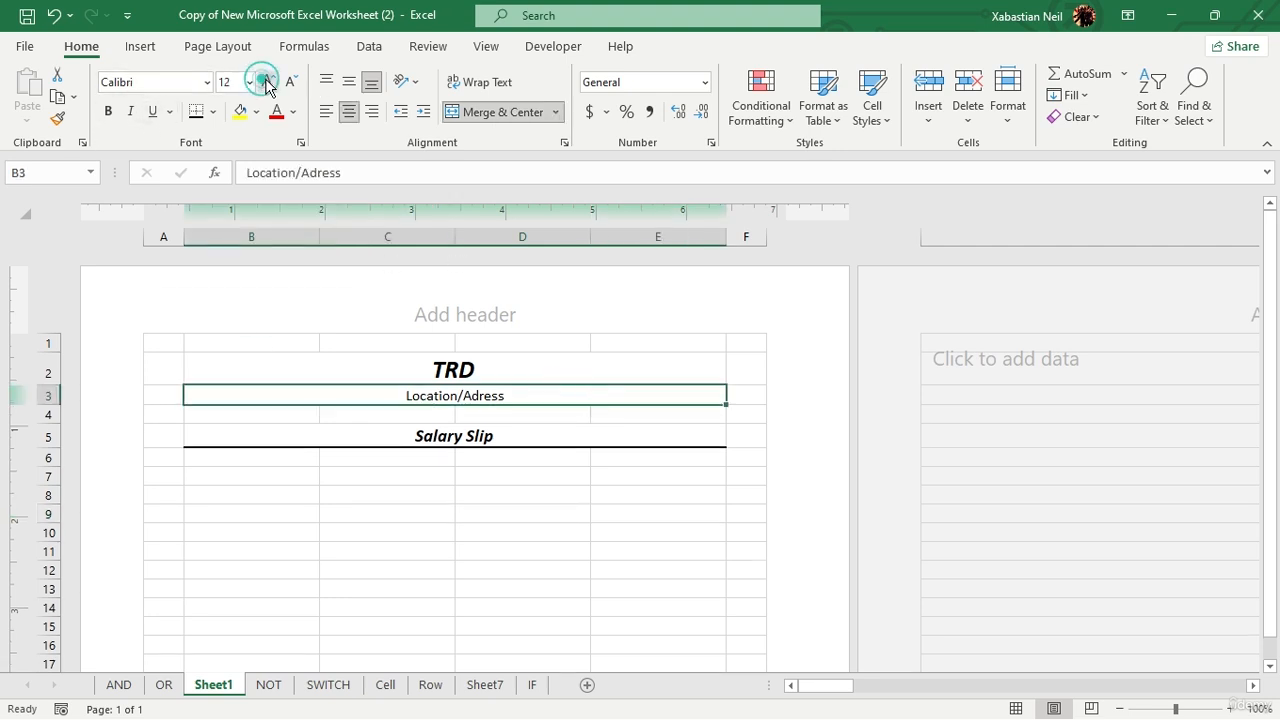
click(131, 112)
click(108, 111)
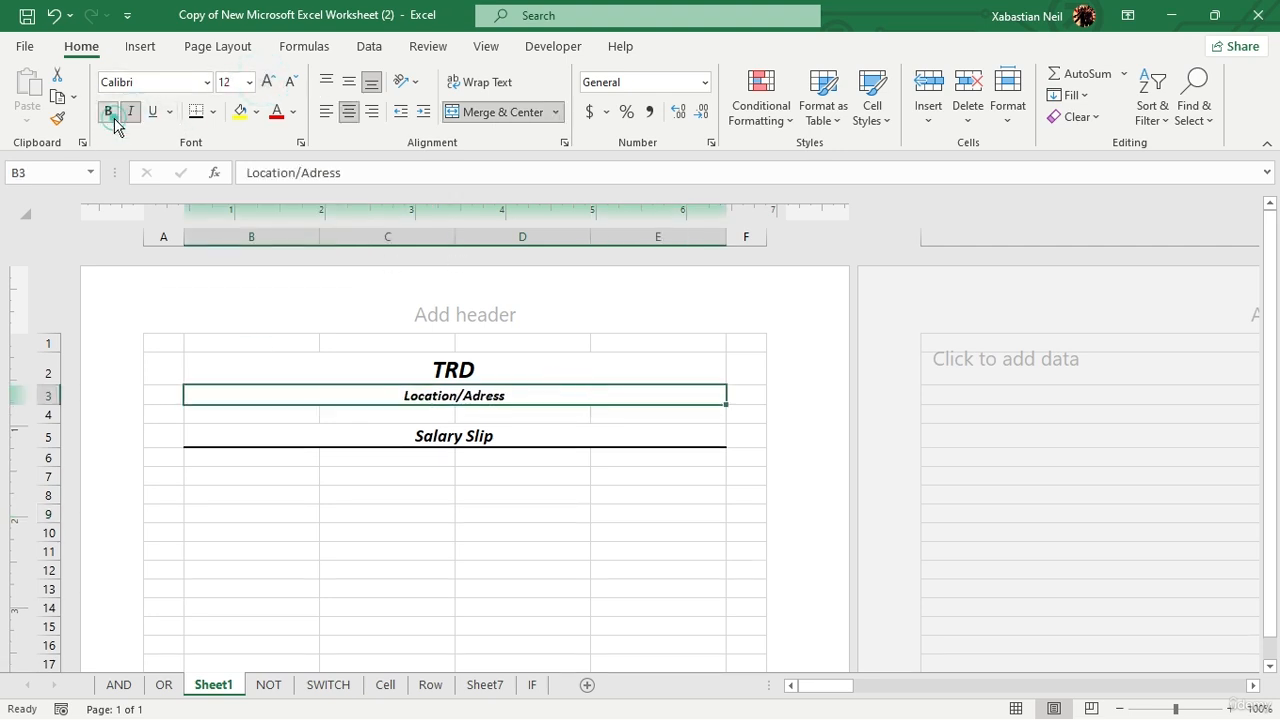
click(108, 111)
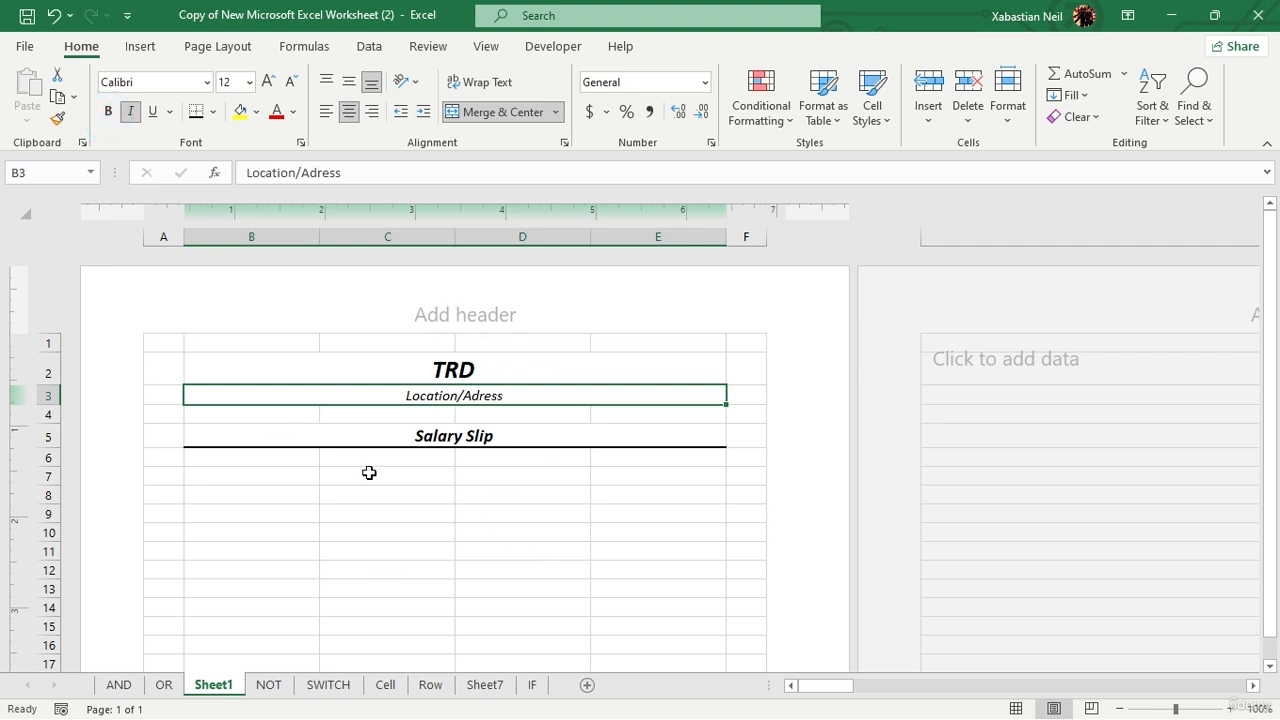
Step: Enter the labels ID in B7, Name in D7, Designation in B8 and Month/Year in D8
click(272, 480)
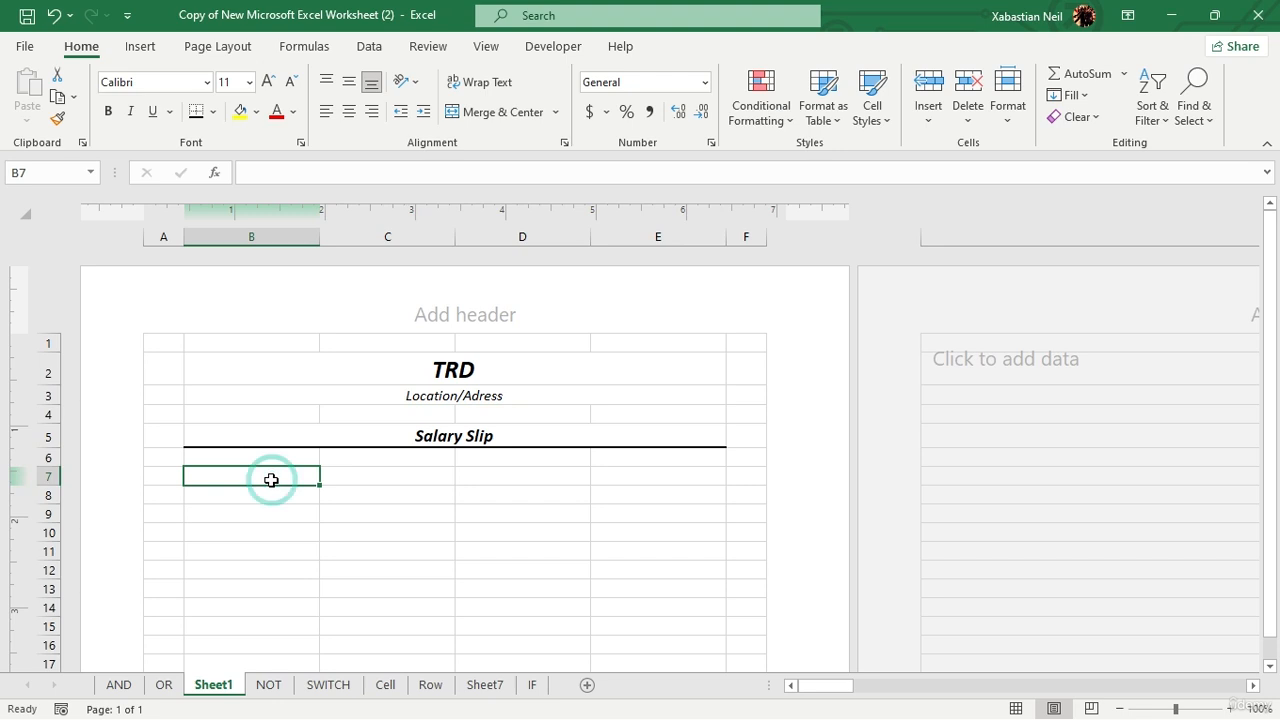
text(E)
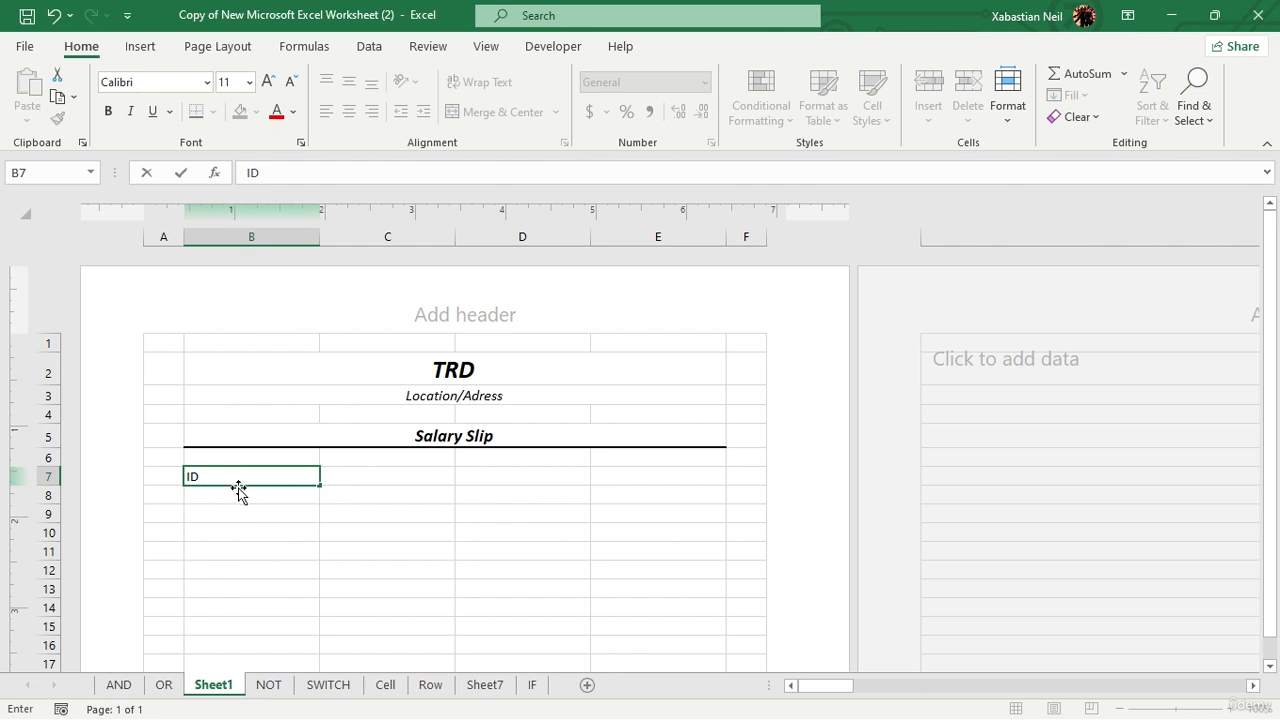
click(493, 476)
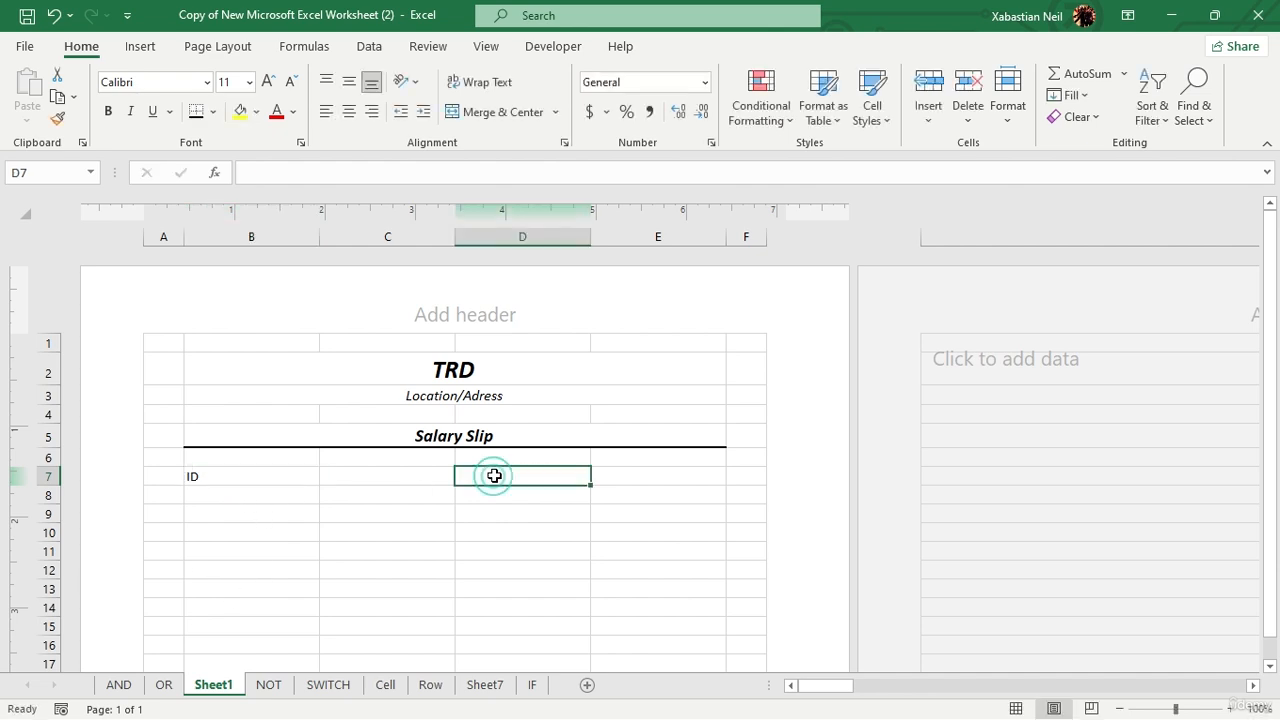
text(Name)
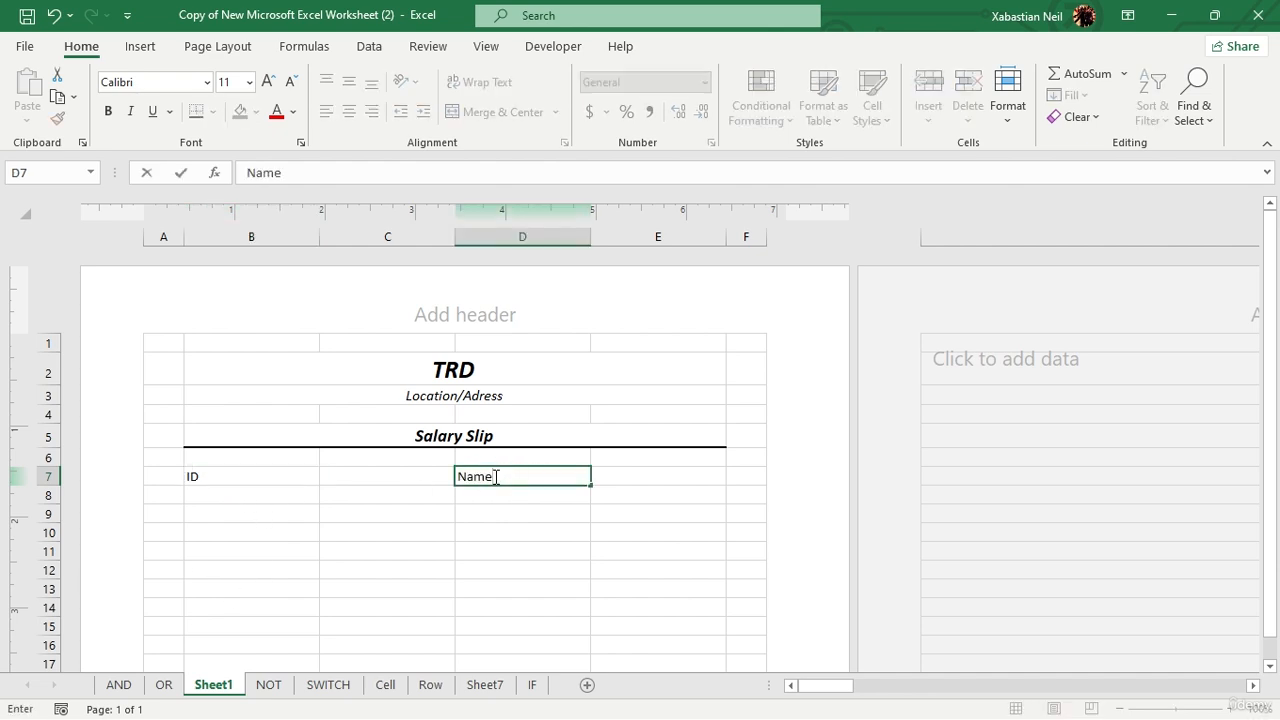
click(222, 501)
double_click(229, 496)
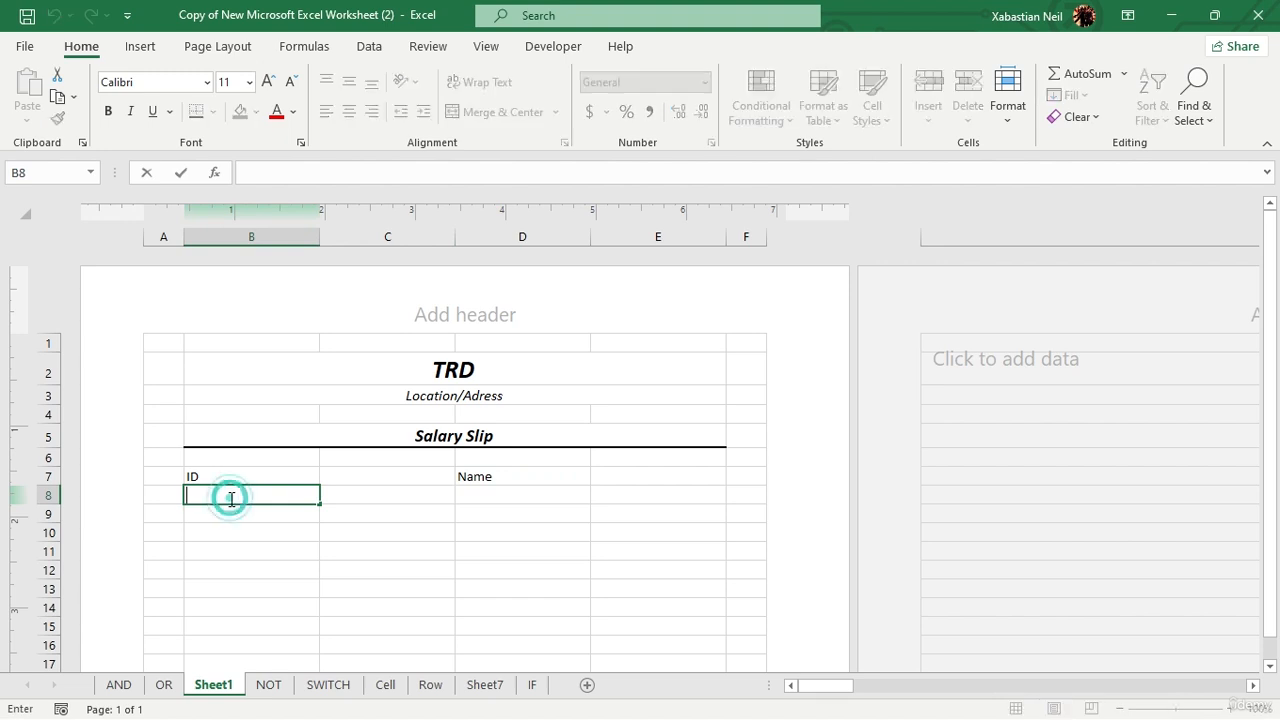
text(Designation)
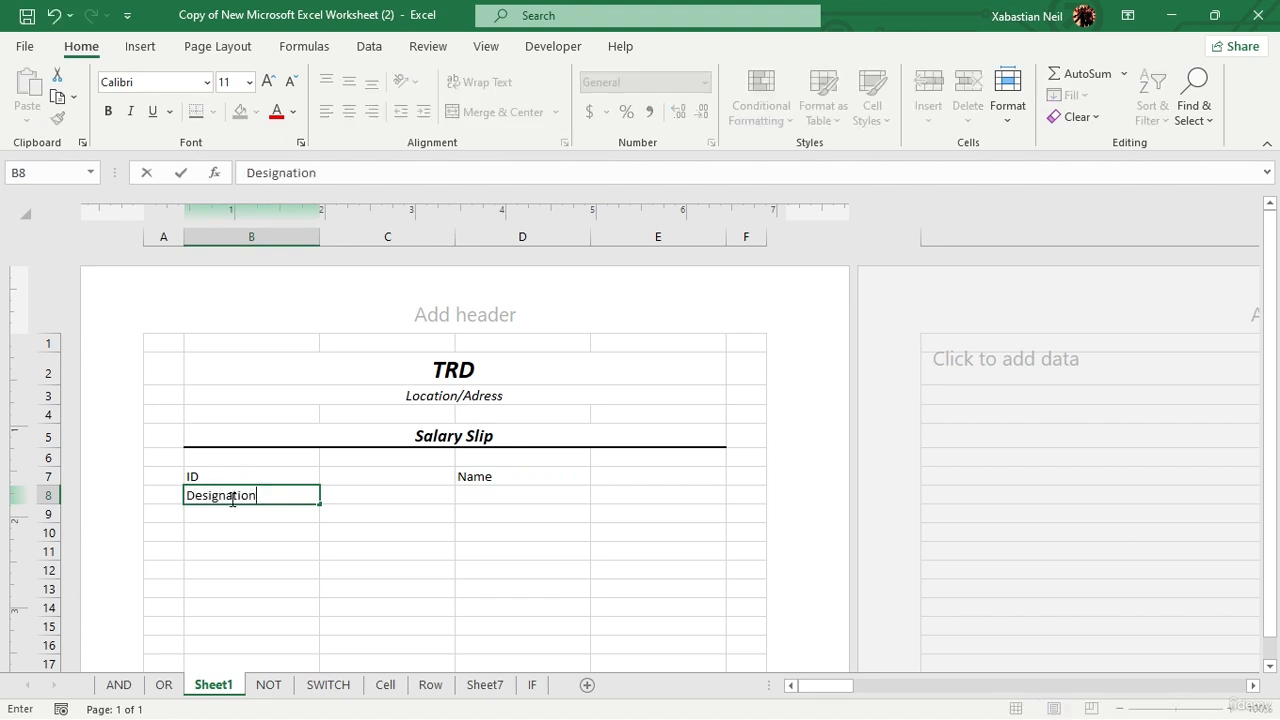
click(535, 497)
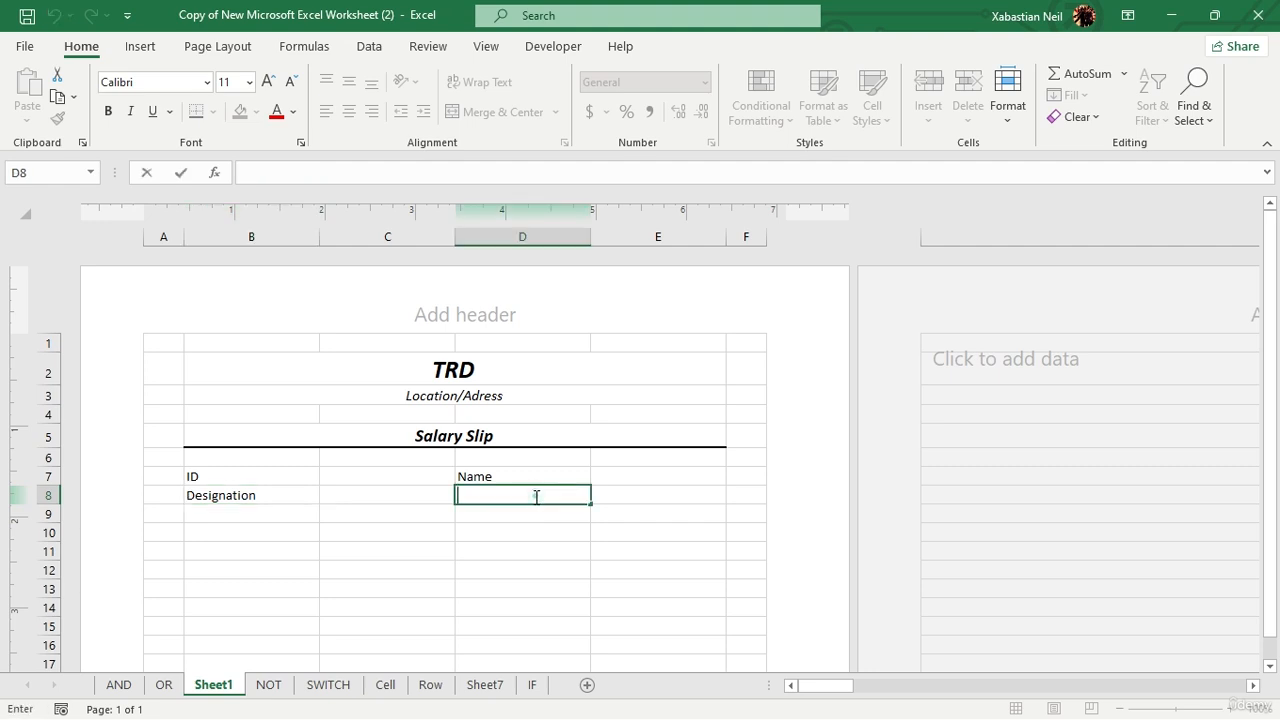
text(M)
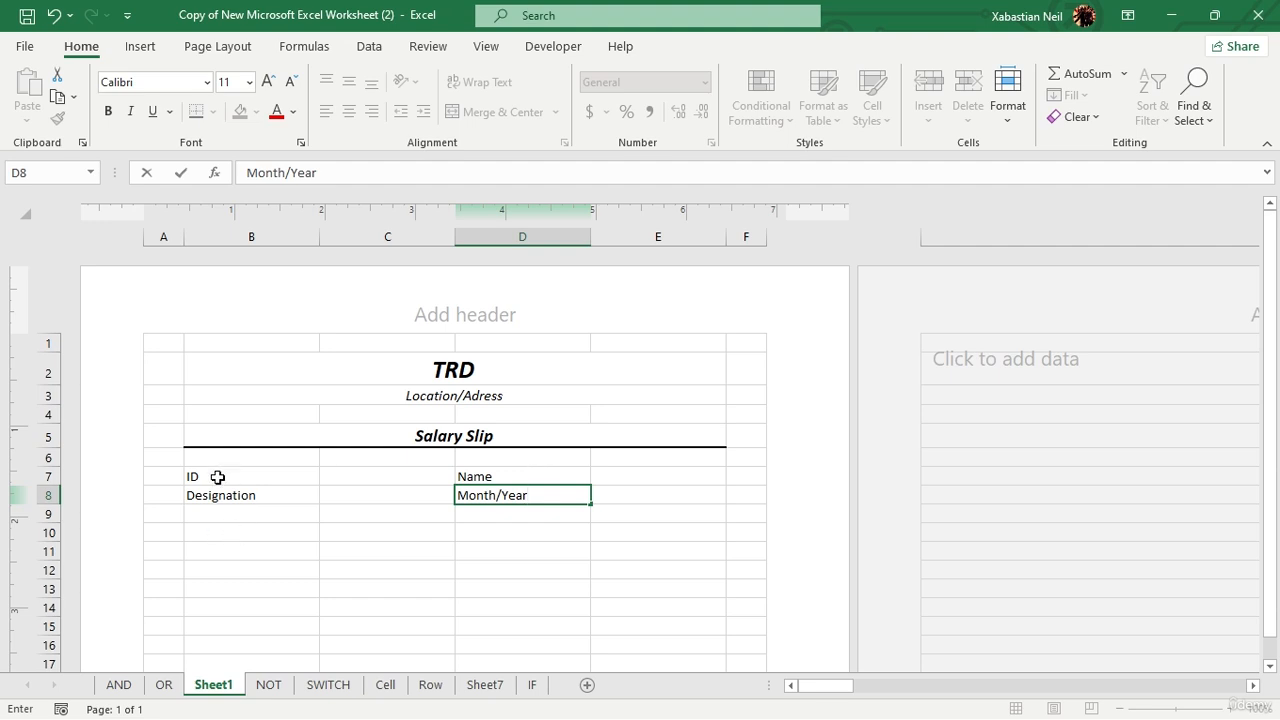
text(onth/Year)
Step: Try applying All Borders to cells B7 through E8 and undo it
drag(217, 477, 647, 495)
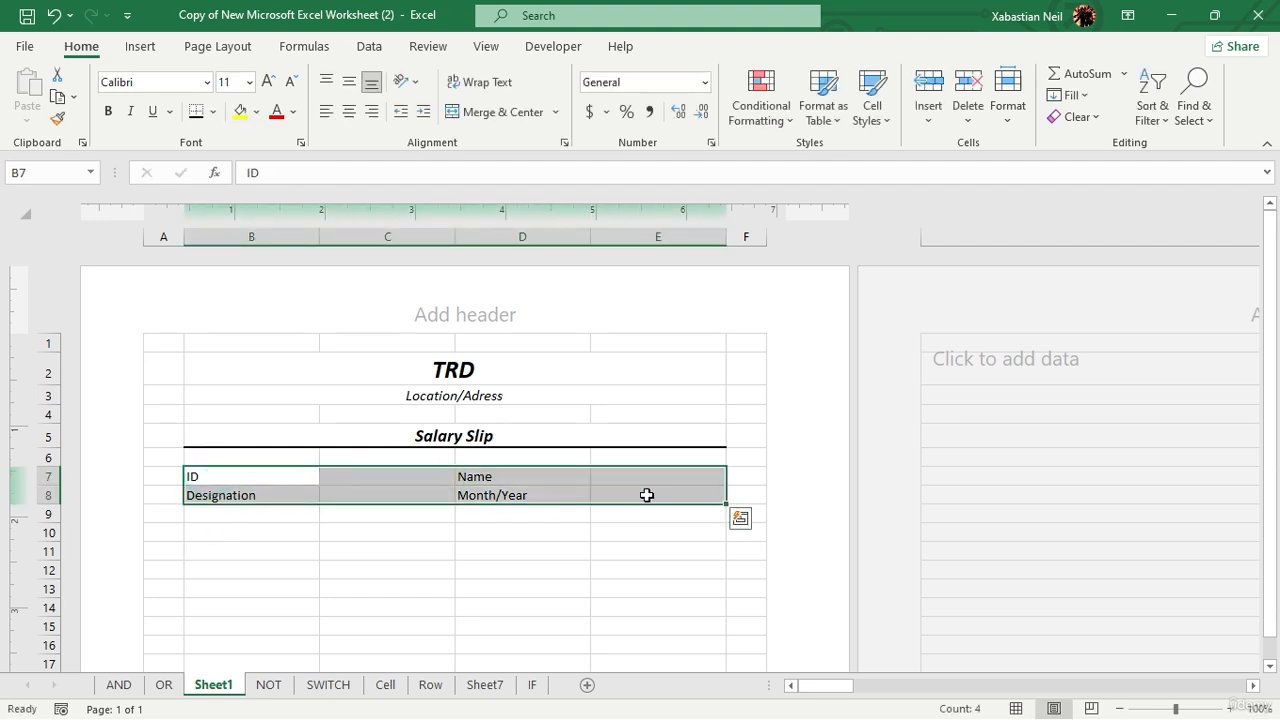
click(212, 111)
click(308, 302)
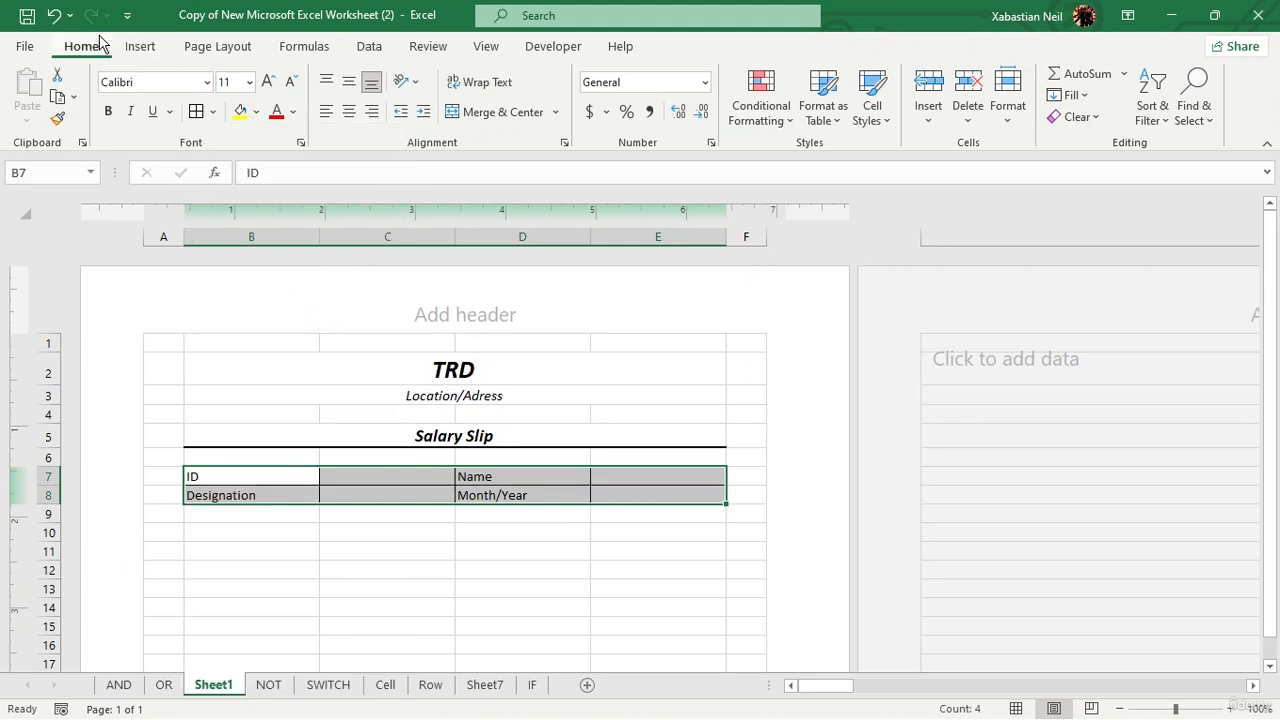
click(54, 16)
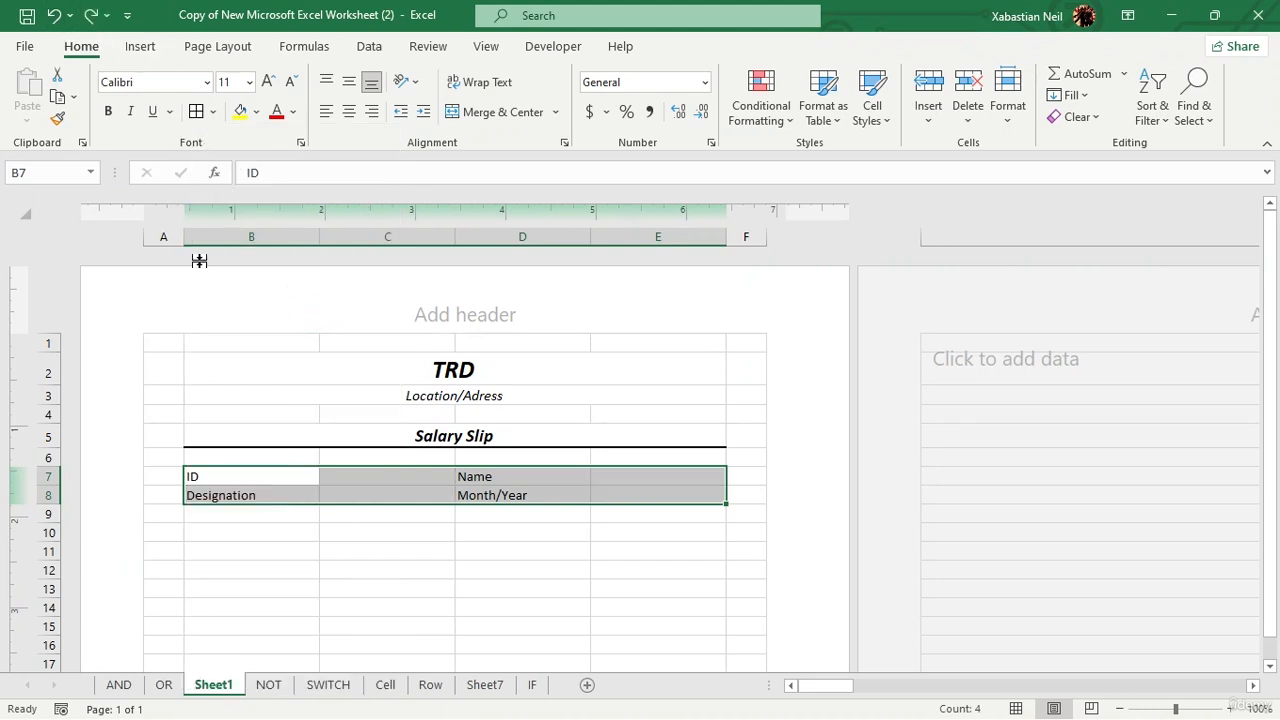
Step: Apply Outside Borders around the employee detail cells B7 through E8
click(214, 112)
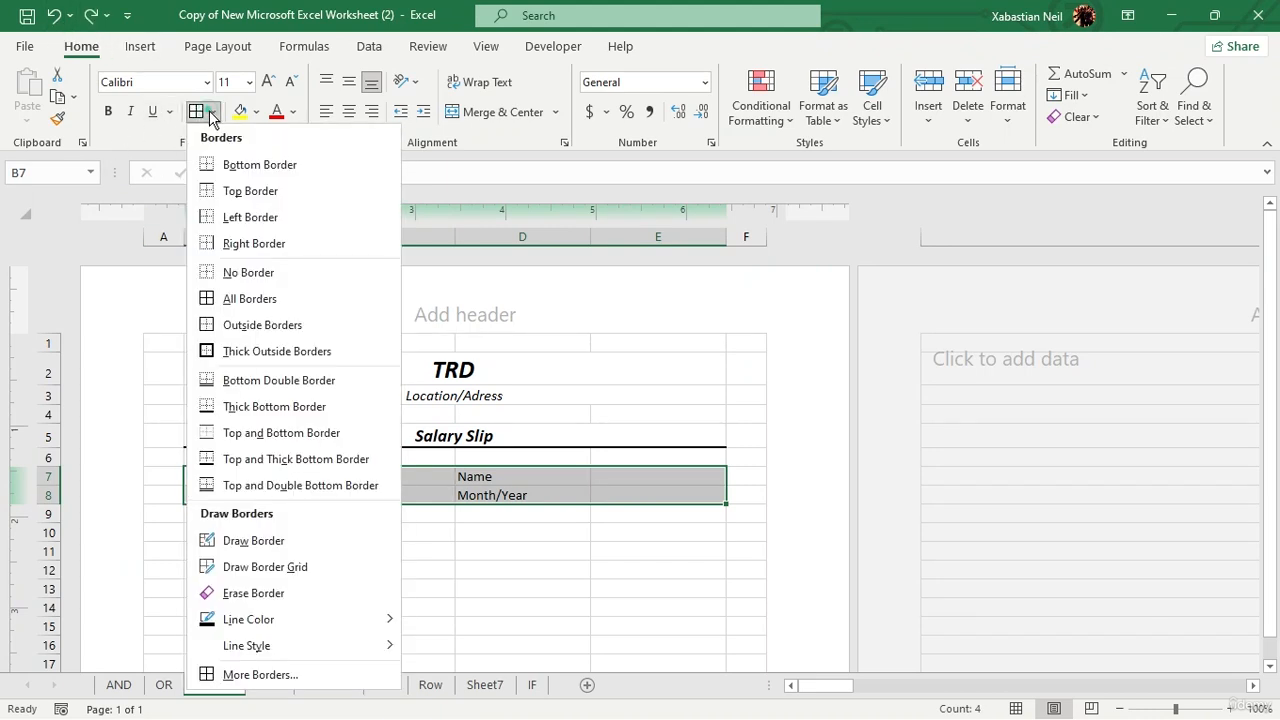
click(323, 324)
click(708, 400)
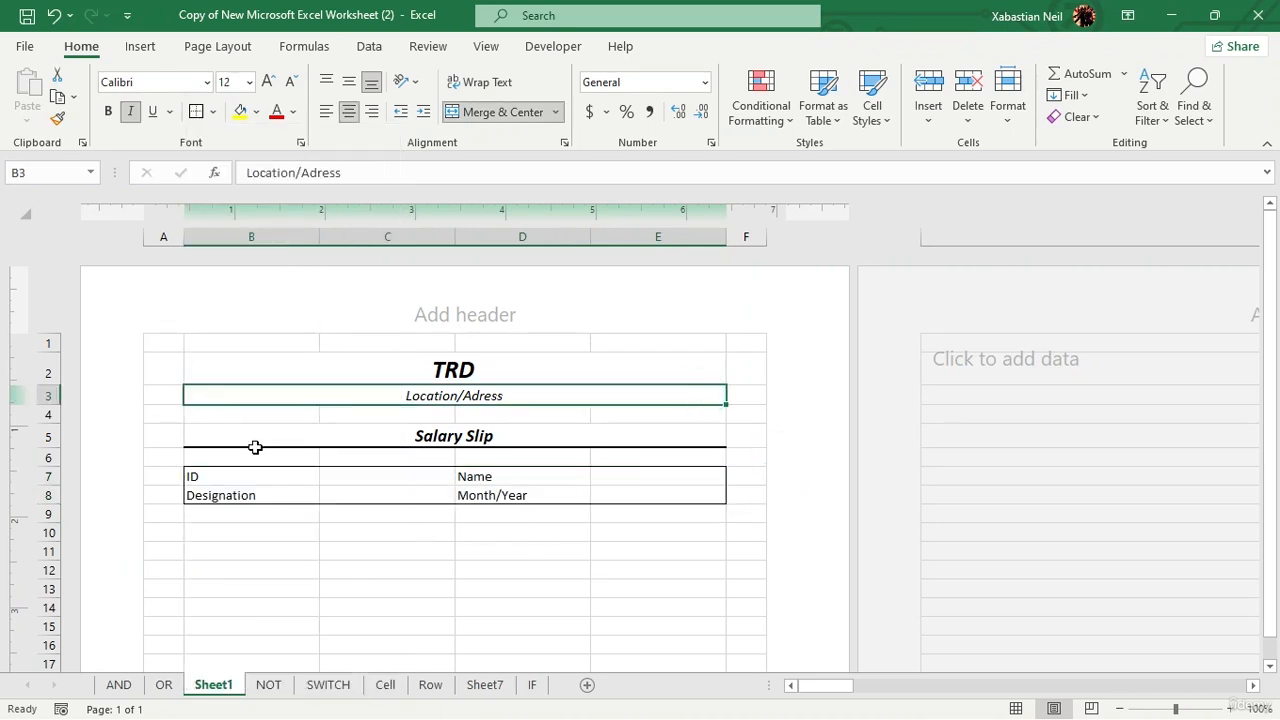
Step: Apply All Borders to the employee detail cells B7 through E8 and deselect them
drag(229, 484, 615, 492)
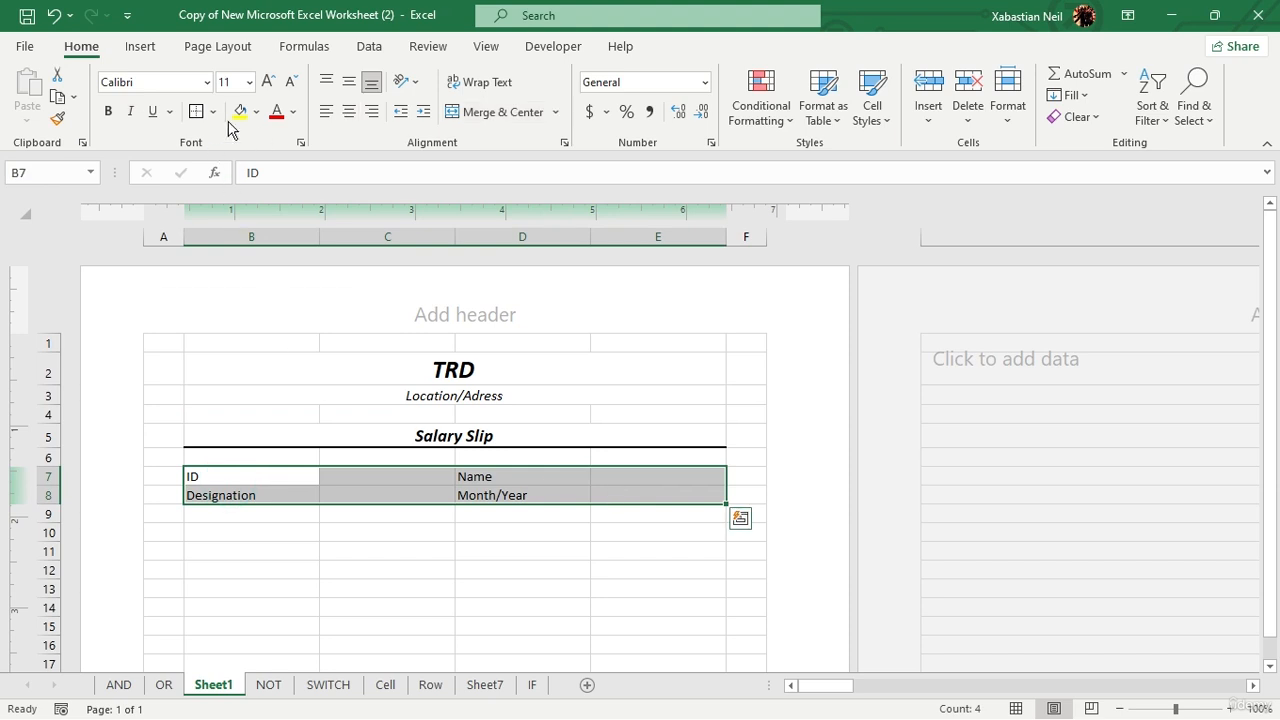
click(213, 111)
click(291, 303)
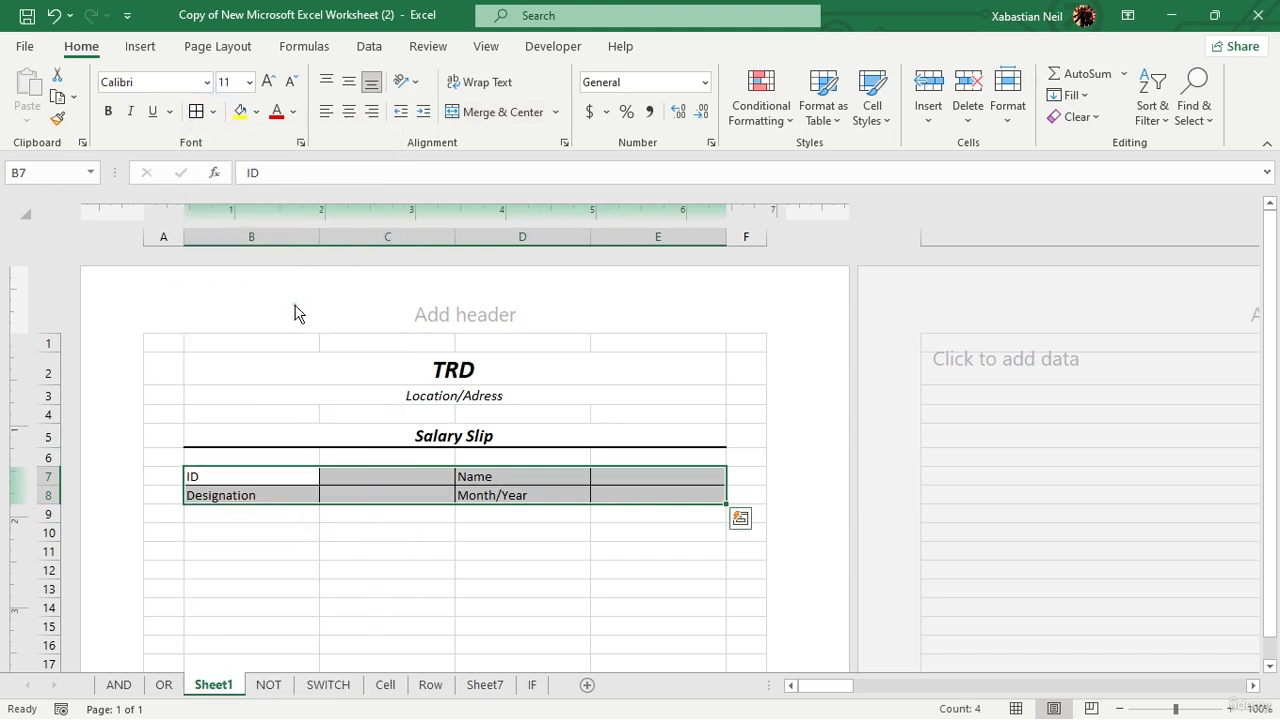
click(785, 418)
click(689, 593)
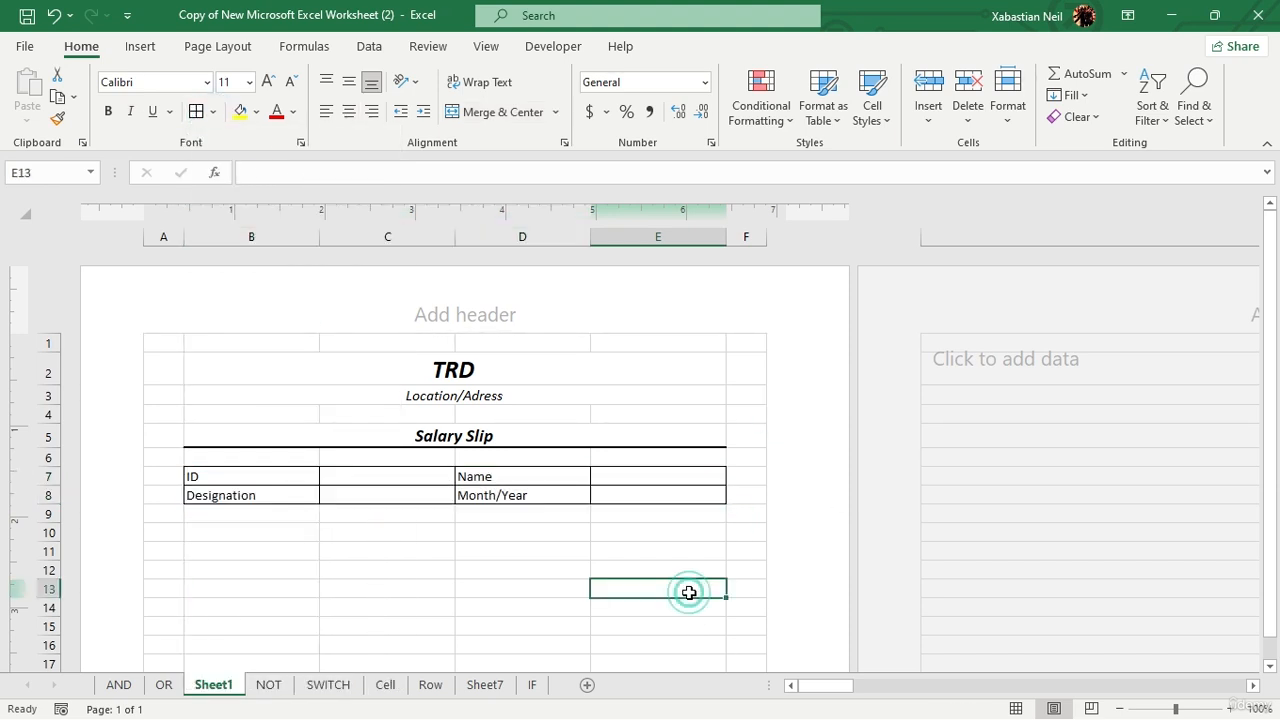
Step: Format the employee detail cells B7 through E8 with font size 12, bold and italic
drag(210, 483, 654, 503)
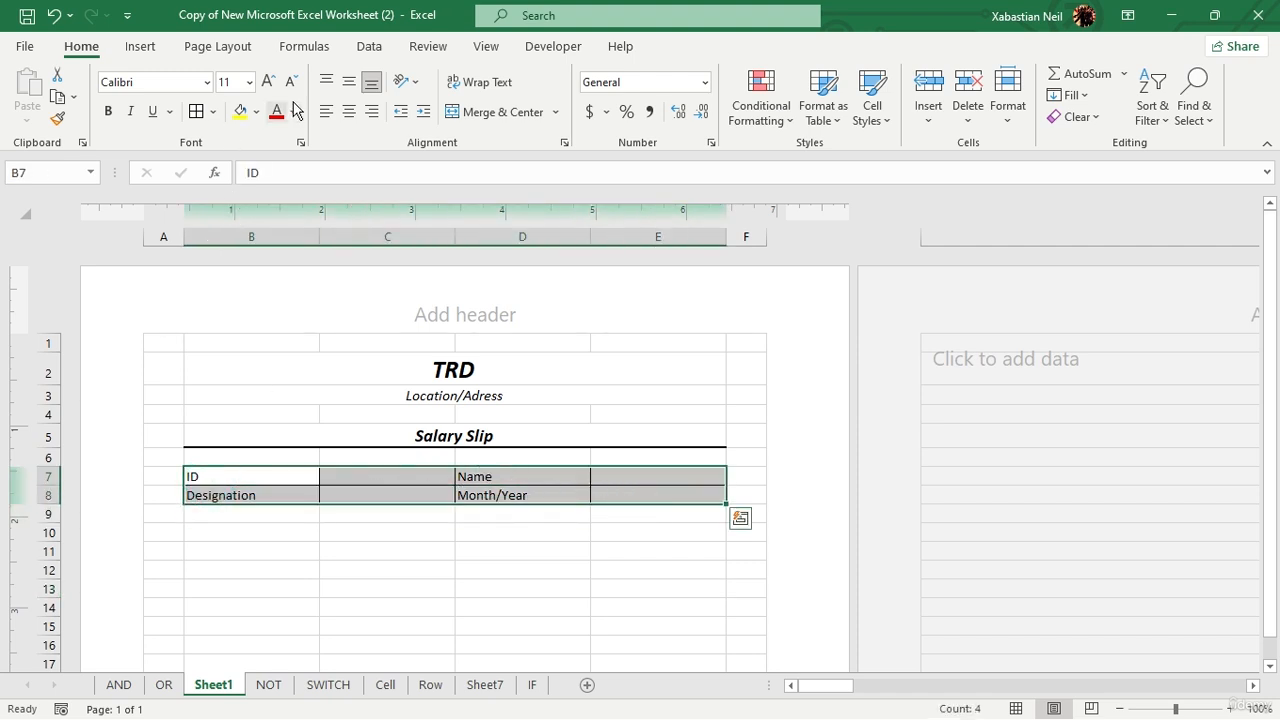
click(267, 81)
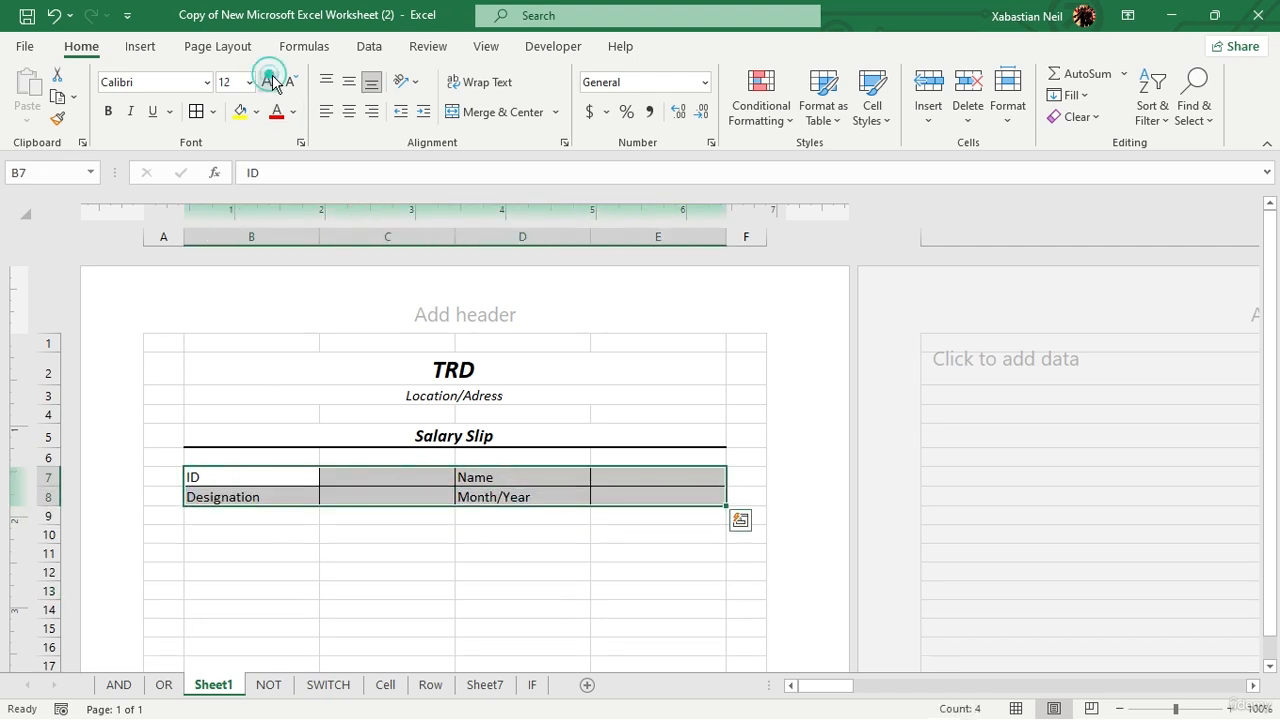
click(108, 111)
click(130, 111)
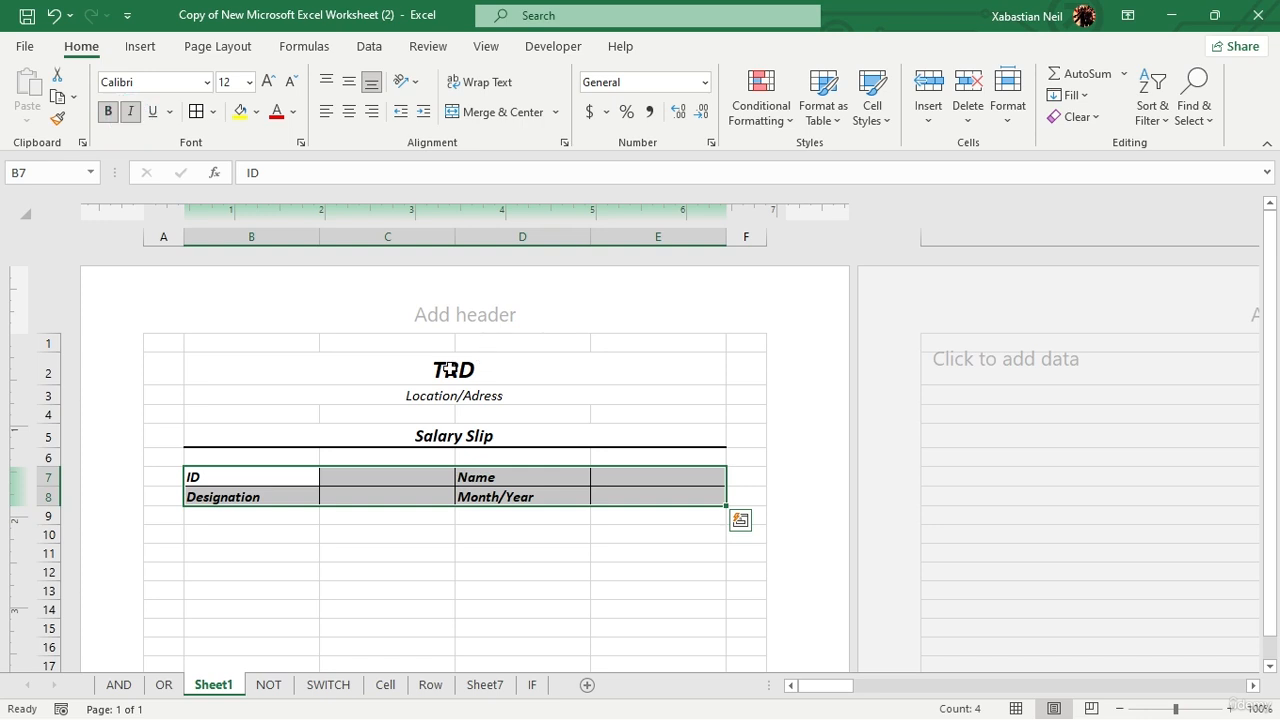
scroll(594, 540, down, 3)
scroll(591, 480, up, 3)
click(583, 305)
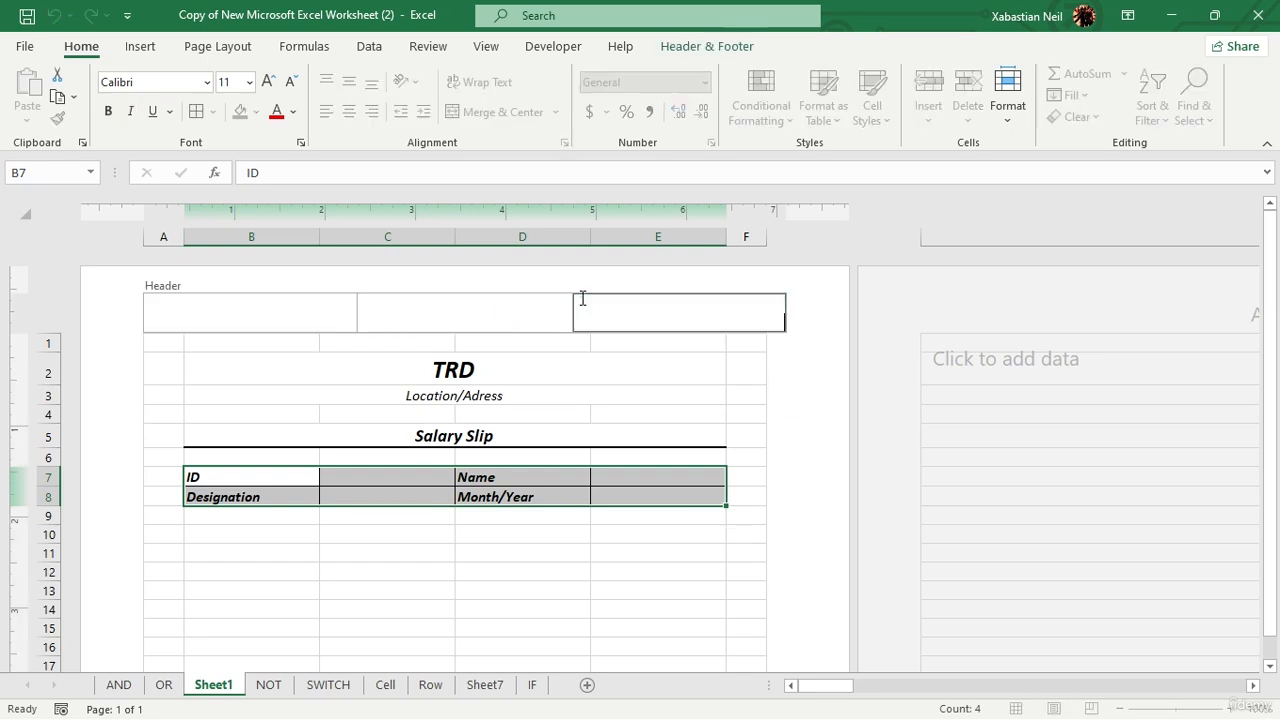
click(594, 433)
scroll(546, 514, down, 5)
scroll(491, 514, up, 6)
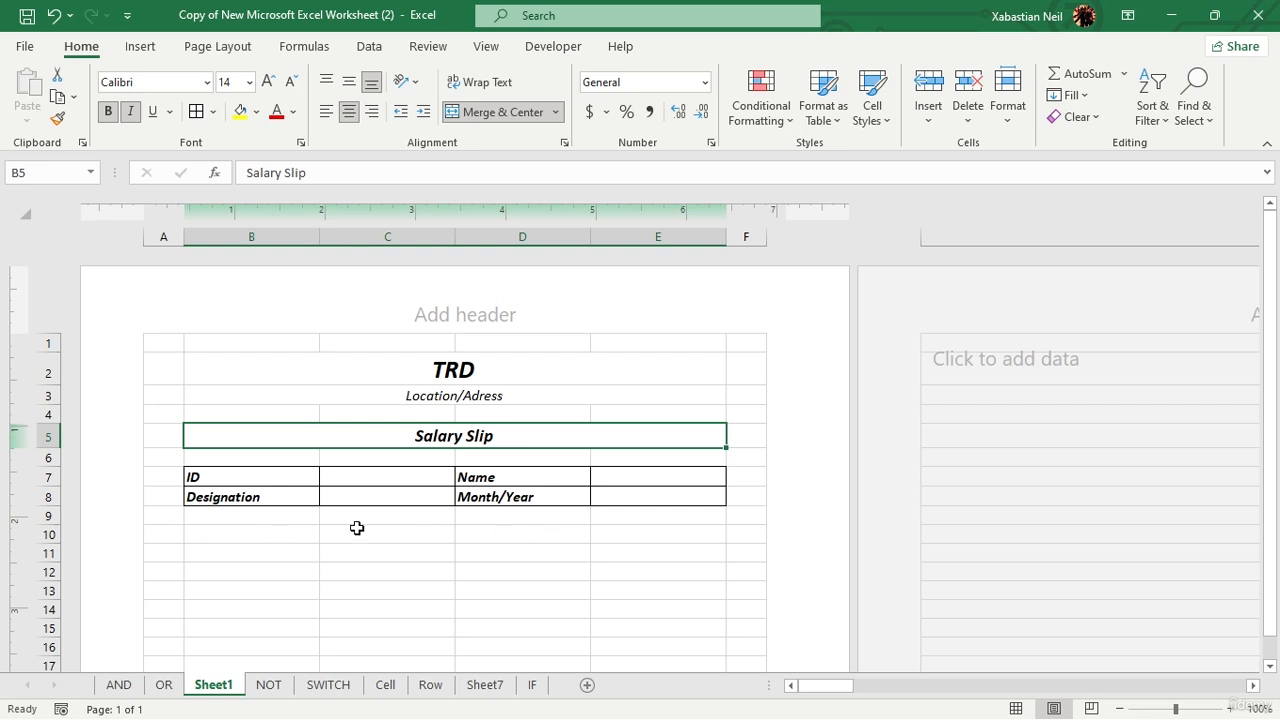
Step: Enter the section headings Earnings in B10 and Deduction in D10
double_click(242, 539)
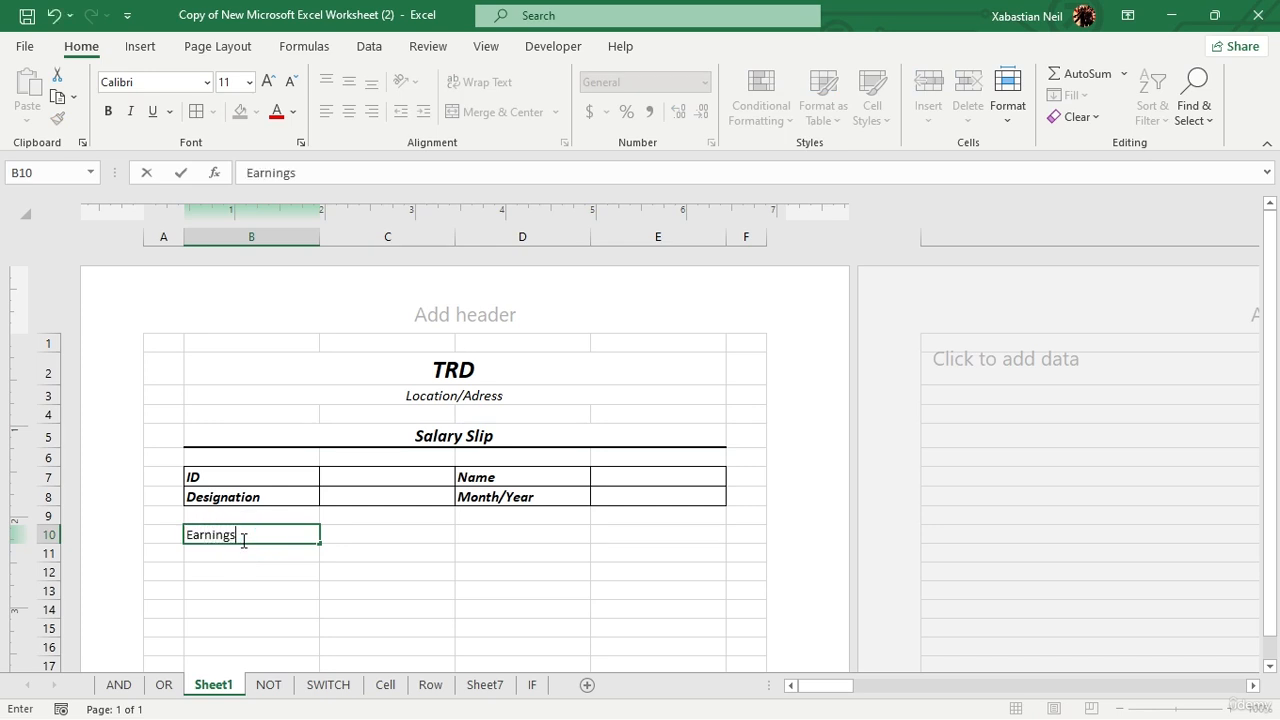
double_click(546, 538)
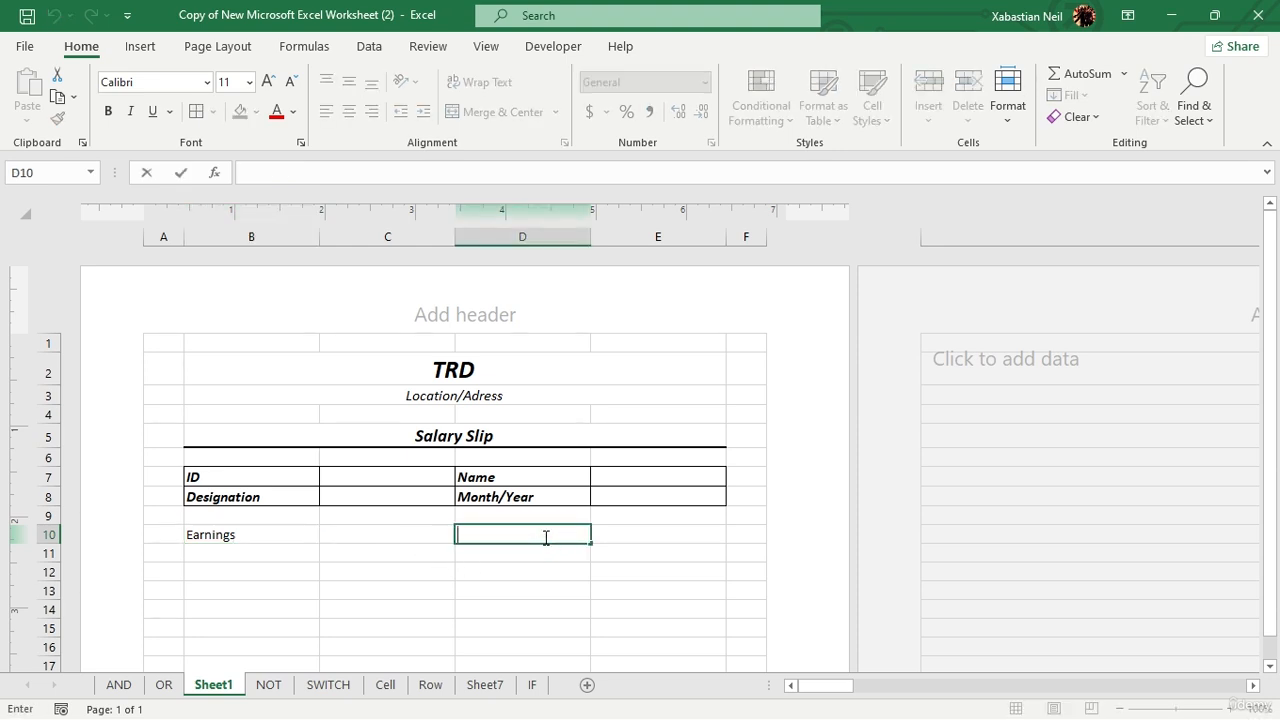
text(Deduction)
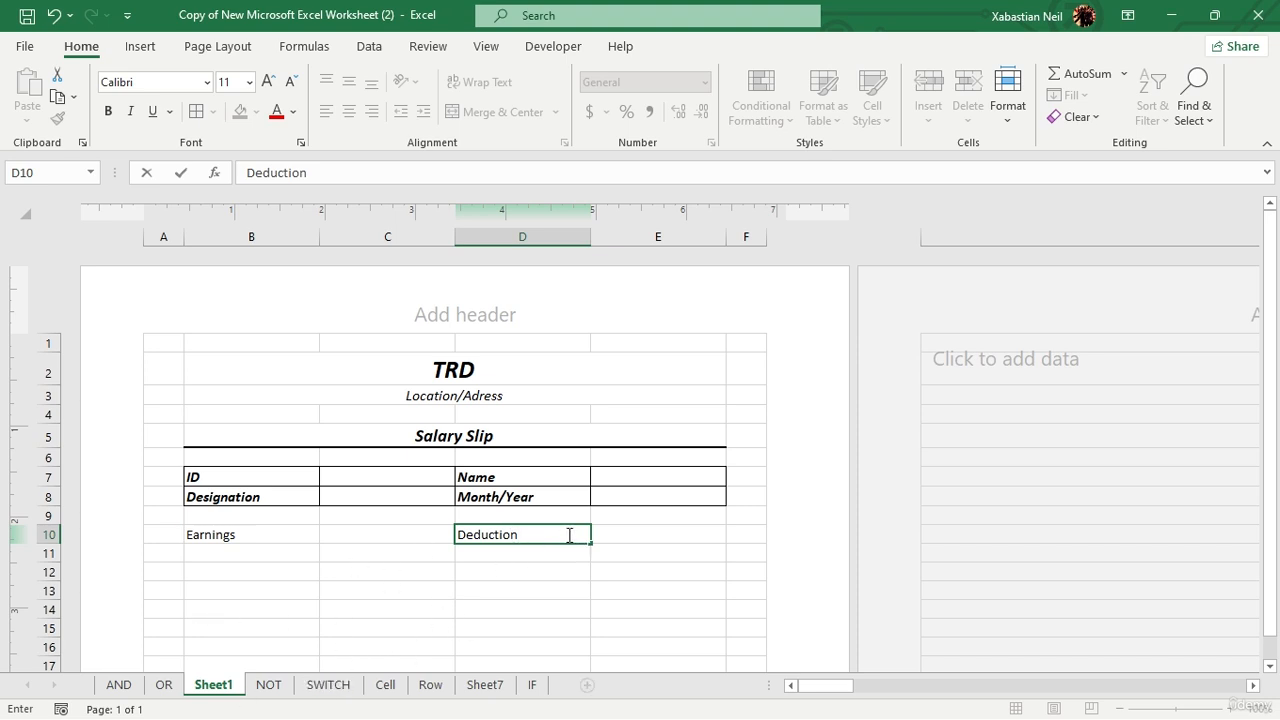
Step: Merge and center the Deduction heading across D10:E10 and the Earnings heading across B10:C10
drag(657, 543, 556, 540)
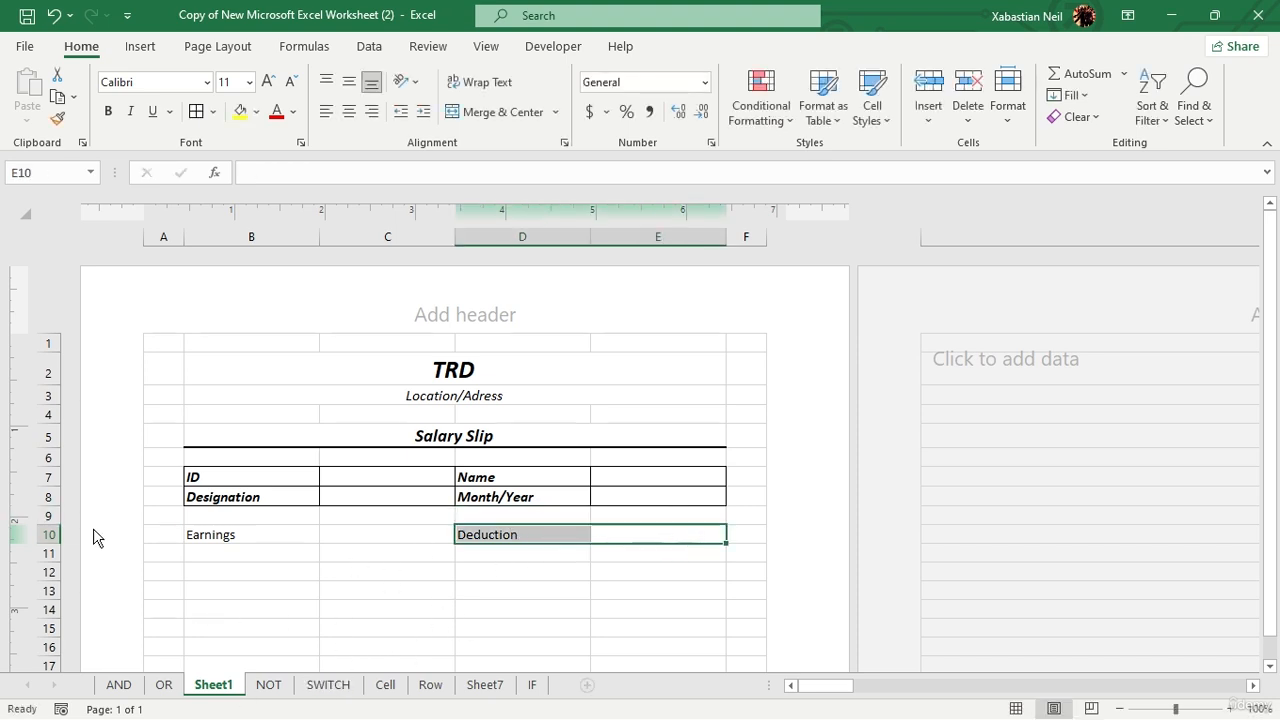
click(474, 112)
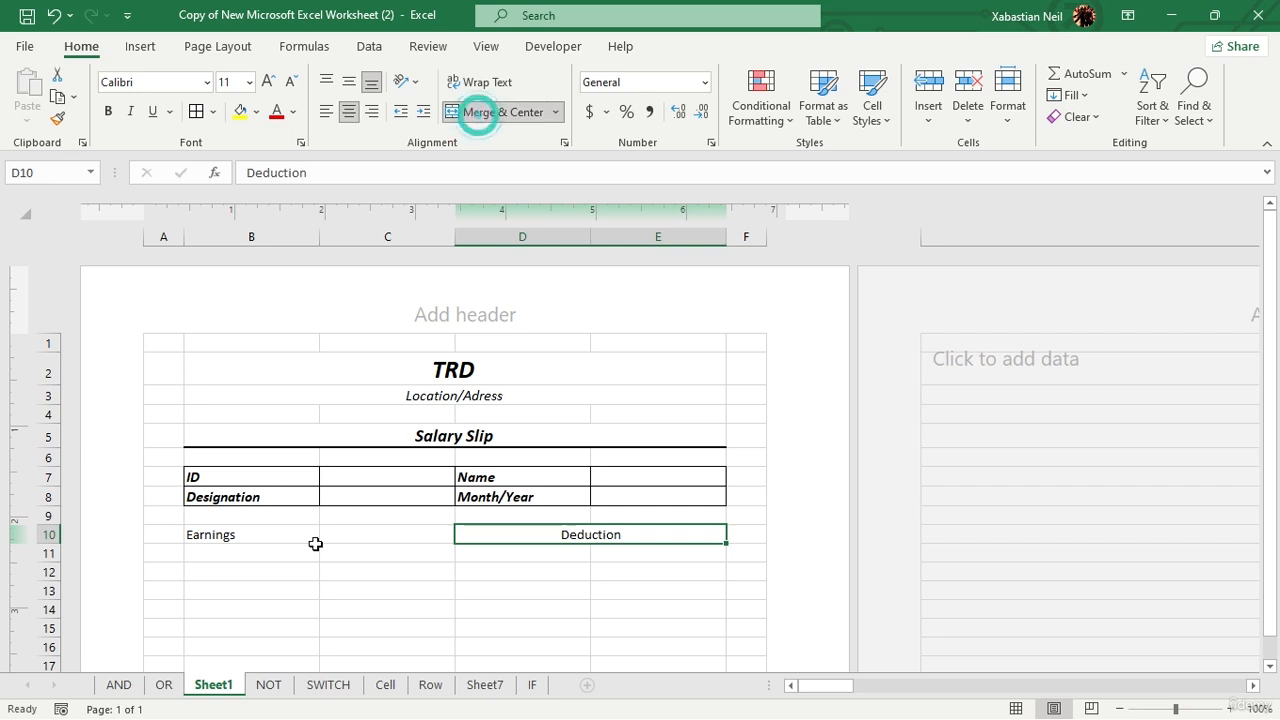
drag(363, 538, 284, 533)
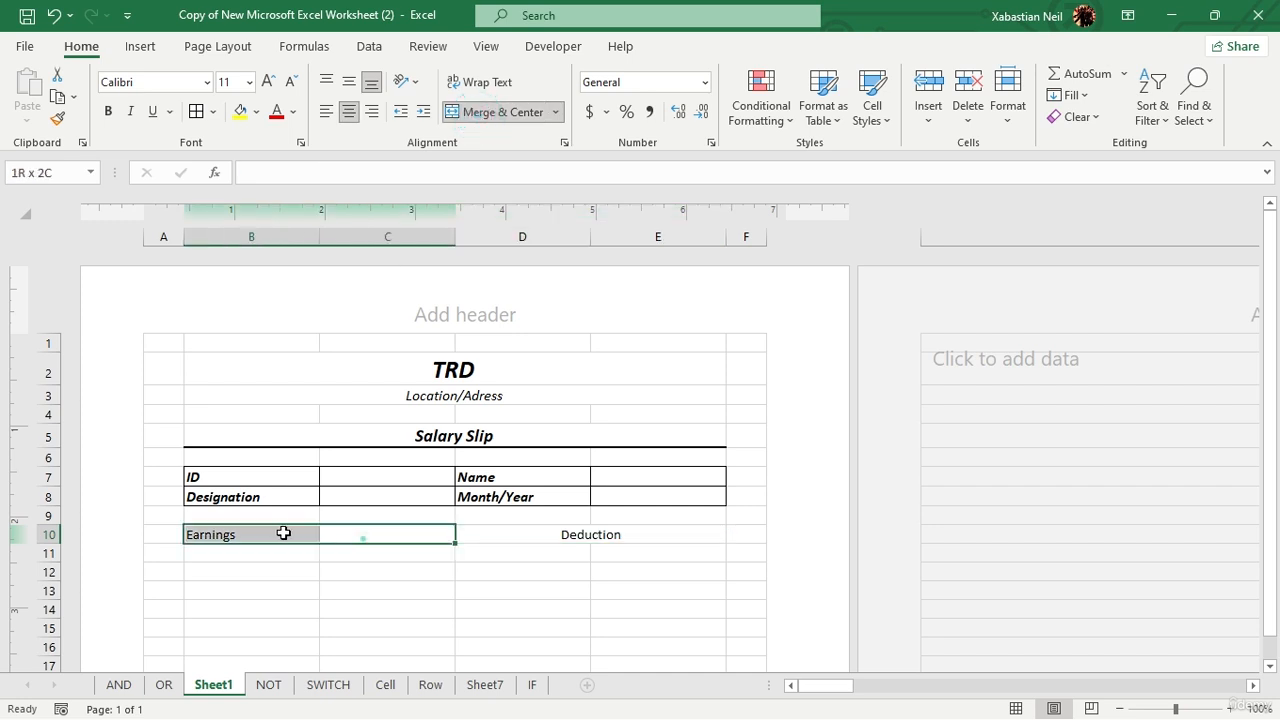
click(508, 116)
click(560, 567)
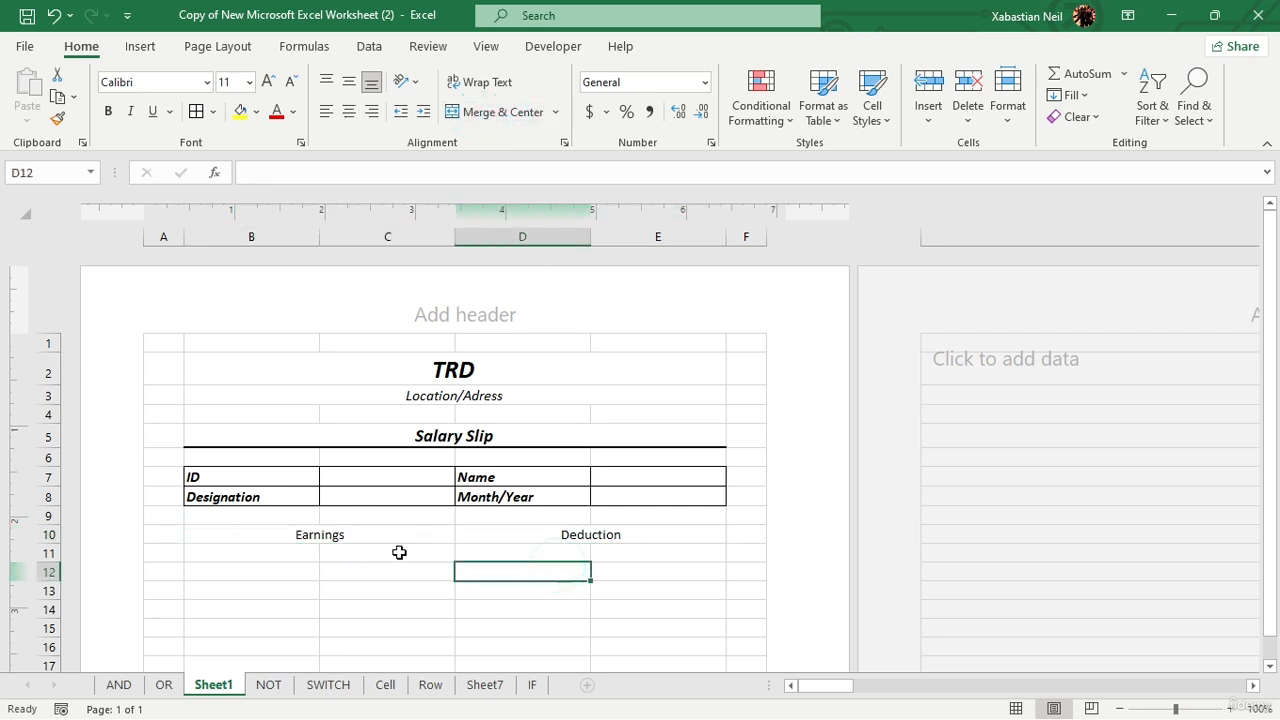
Step: Apply All Borders to the Earnings and Deduction headings in row 10
drag(410, 534, 526, 531)
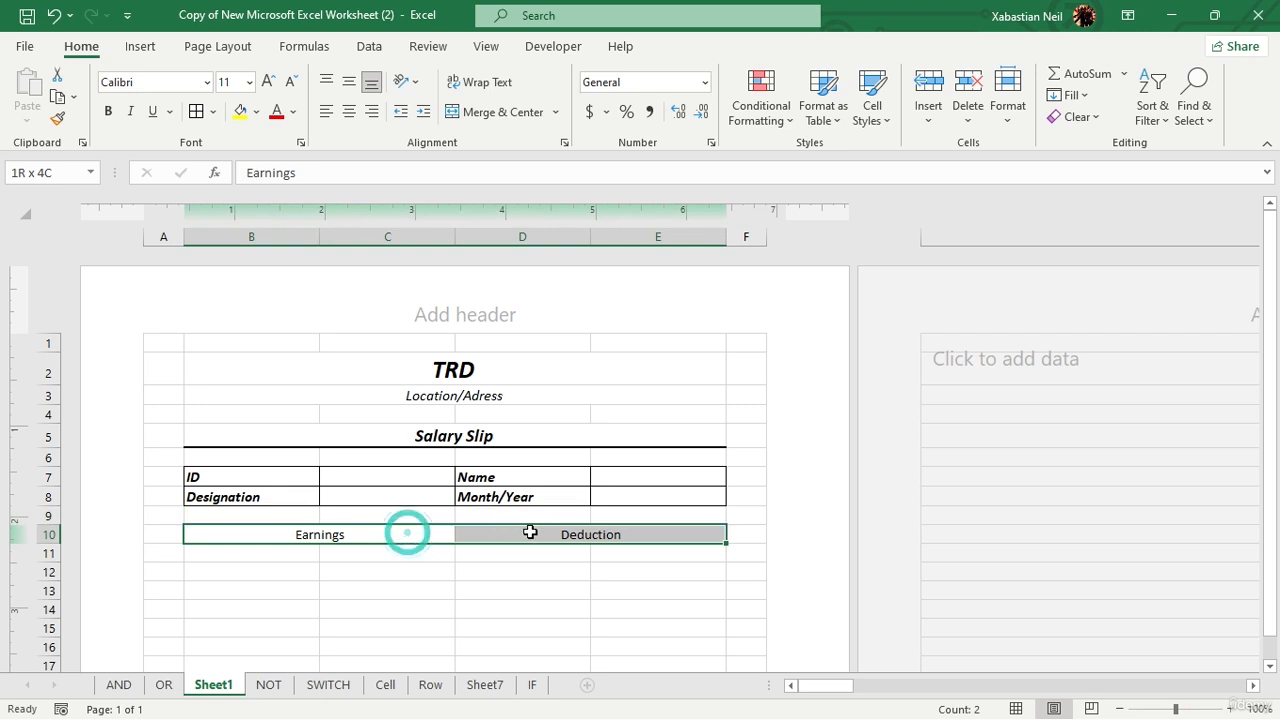
click(196, 111)
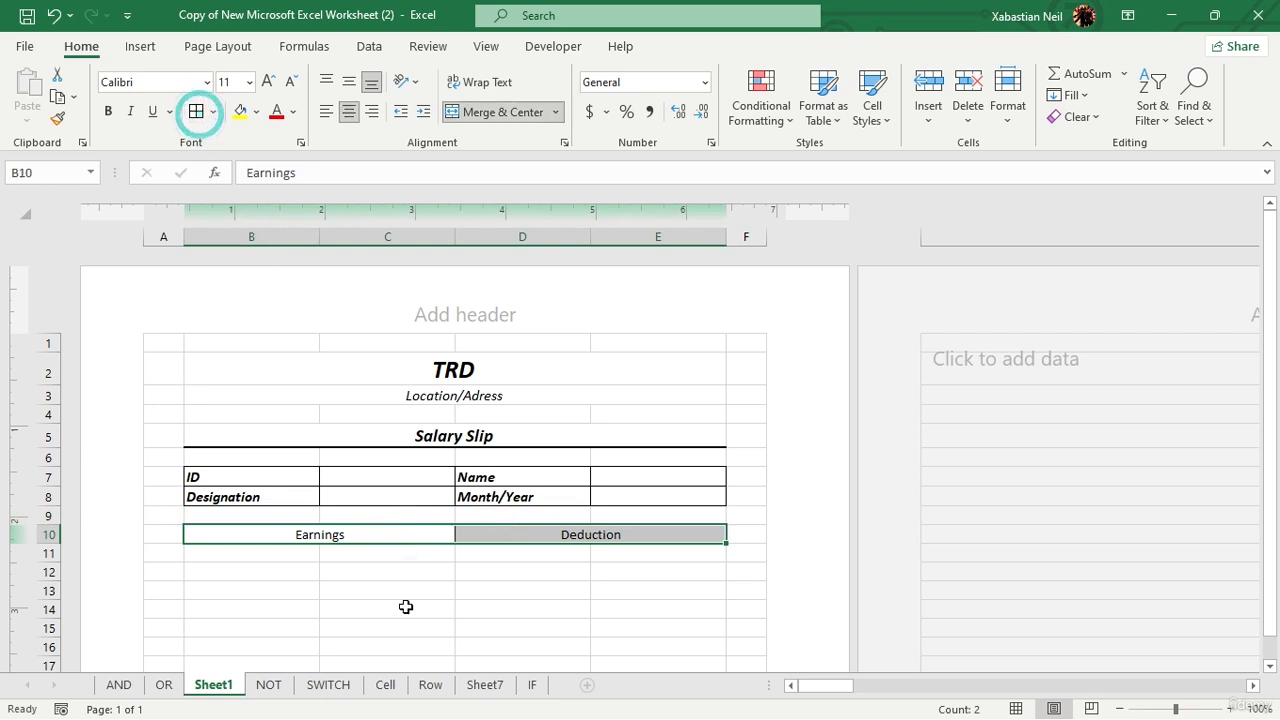
click(406, 606)
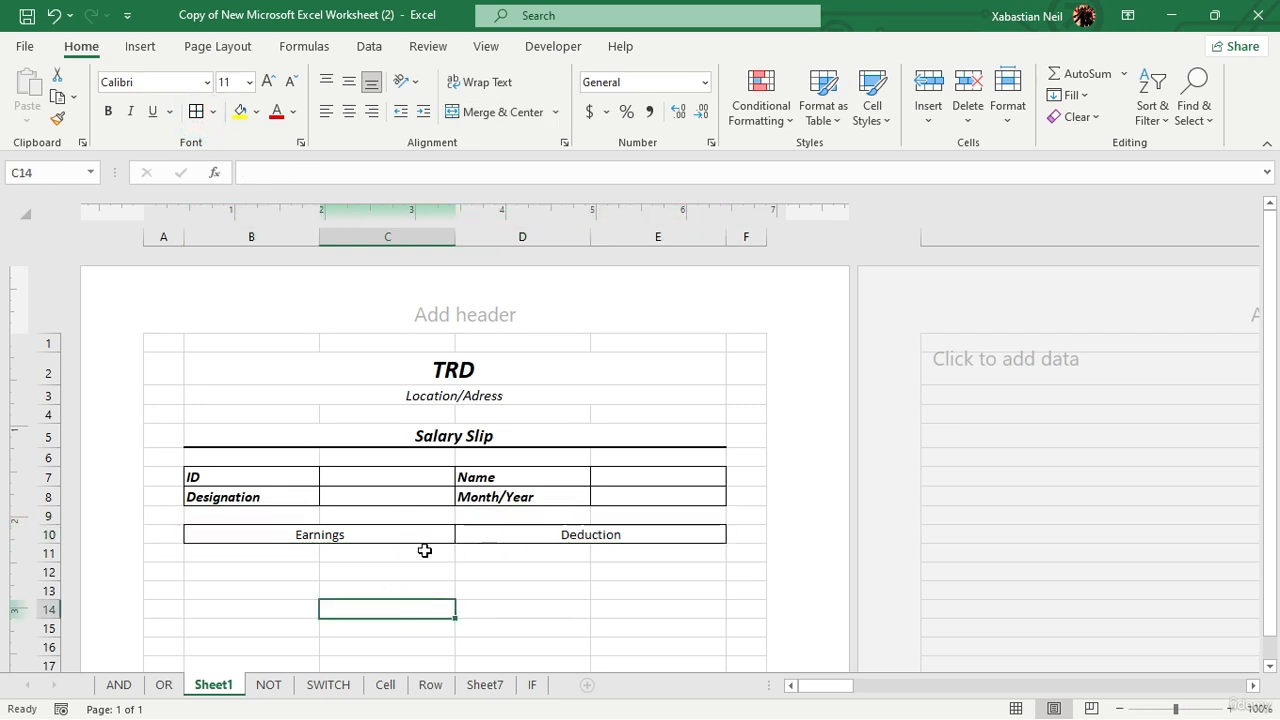
click(268, 557)
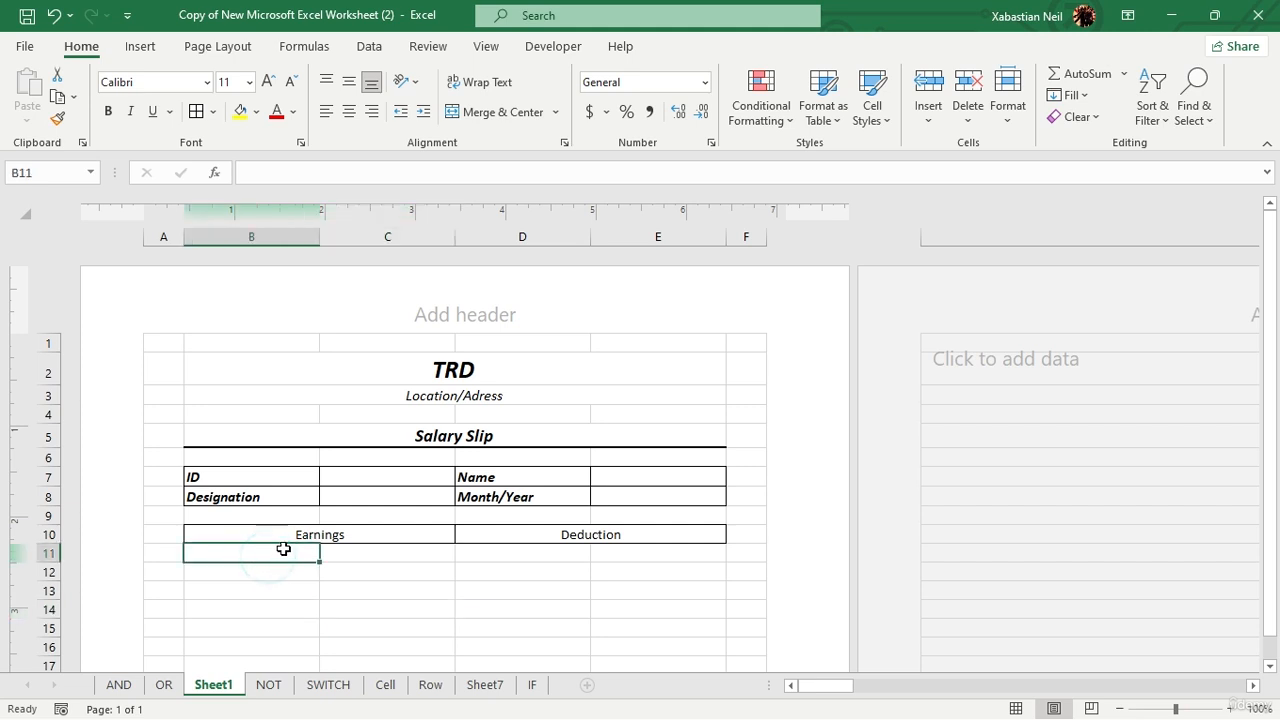
Step: Format the Earnings and Deduction headings in row 10 with font size 12 and bold
drag(348, 533, 520, 537)
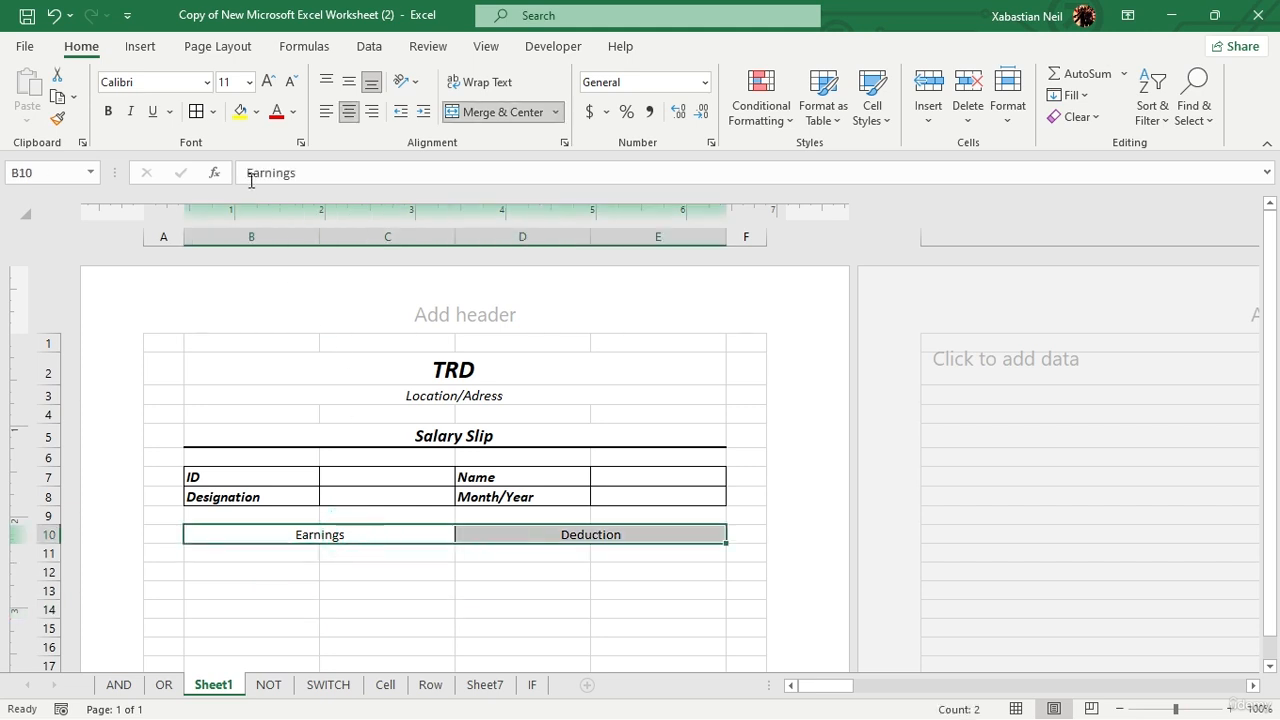
click(267, 82)
click(110, 113)
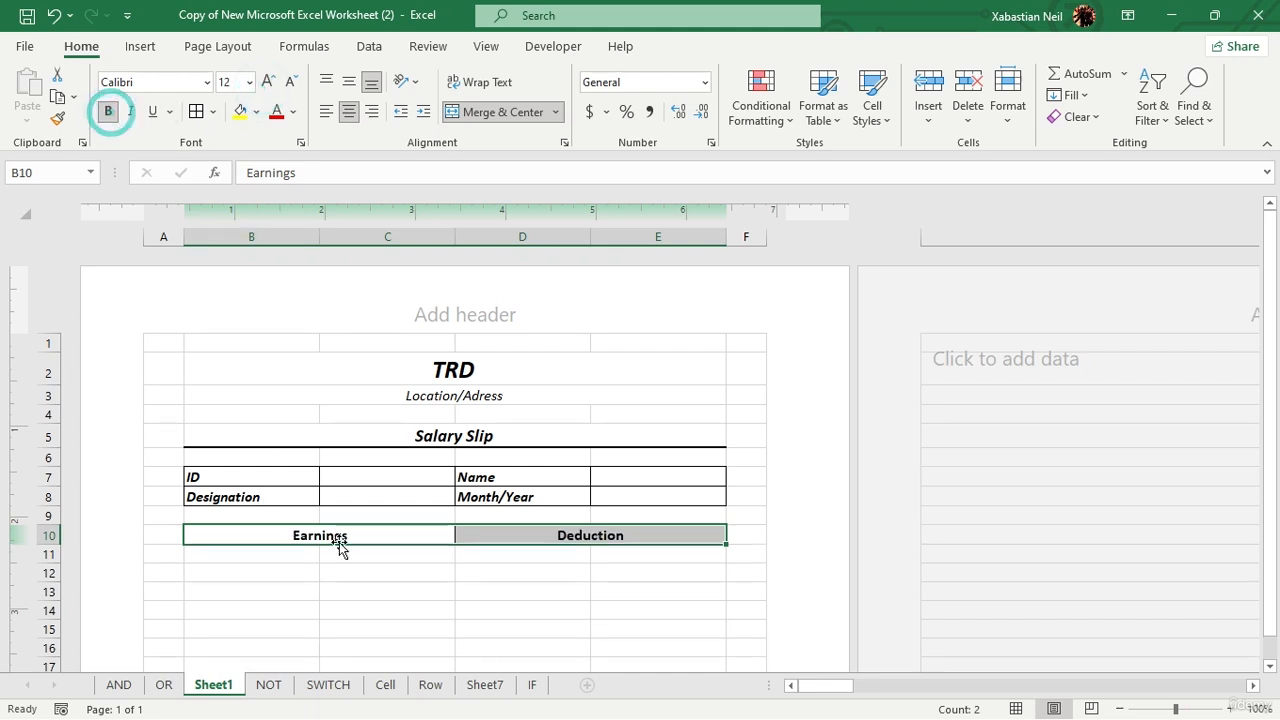
click(346, 578)
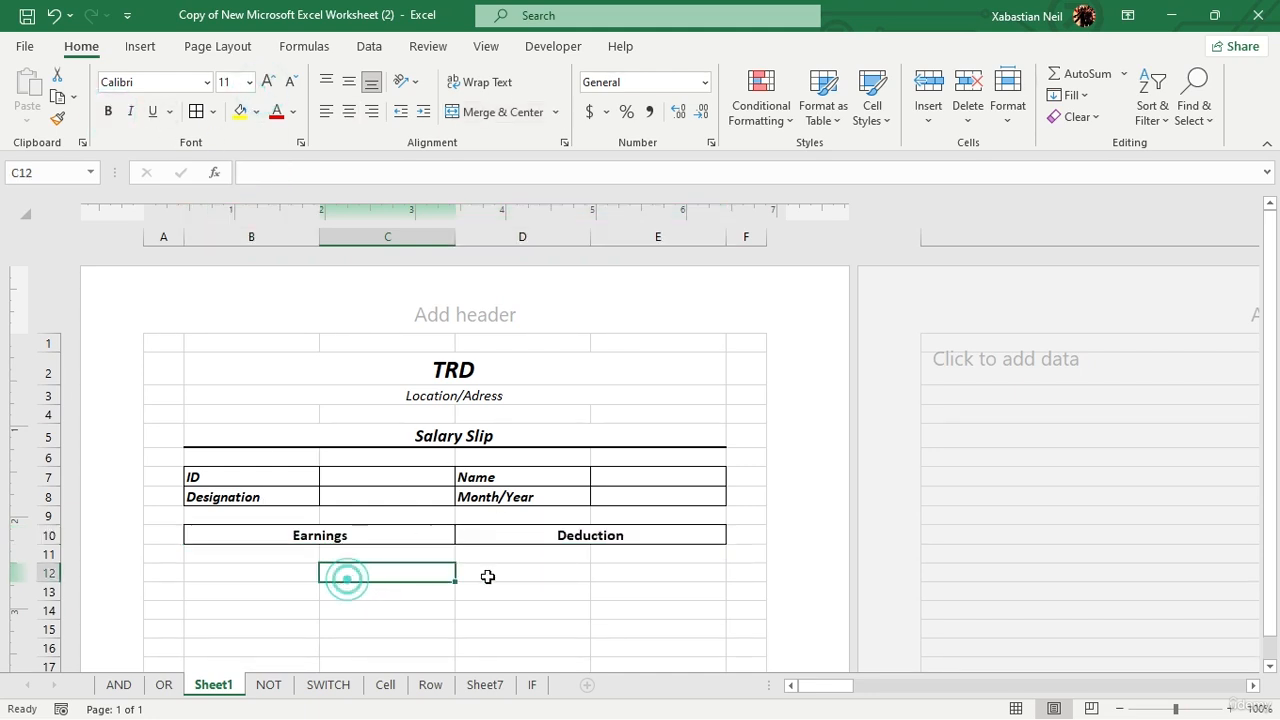
Step: Enter the earnings labels Basics in B11 and DA in B12
double_click(273, 556)
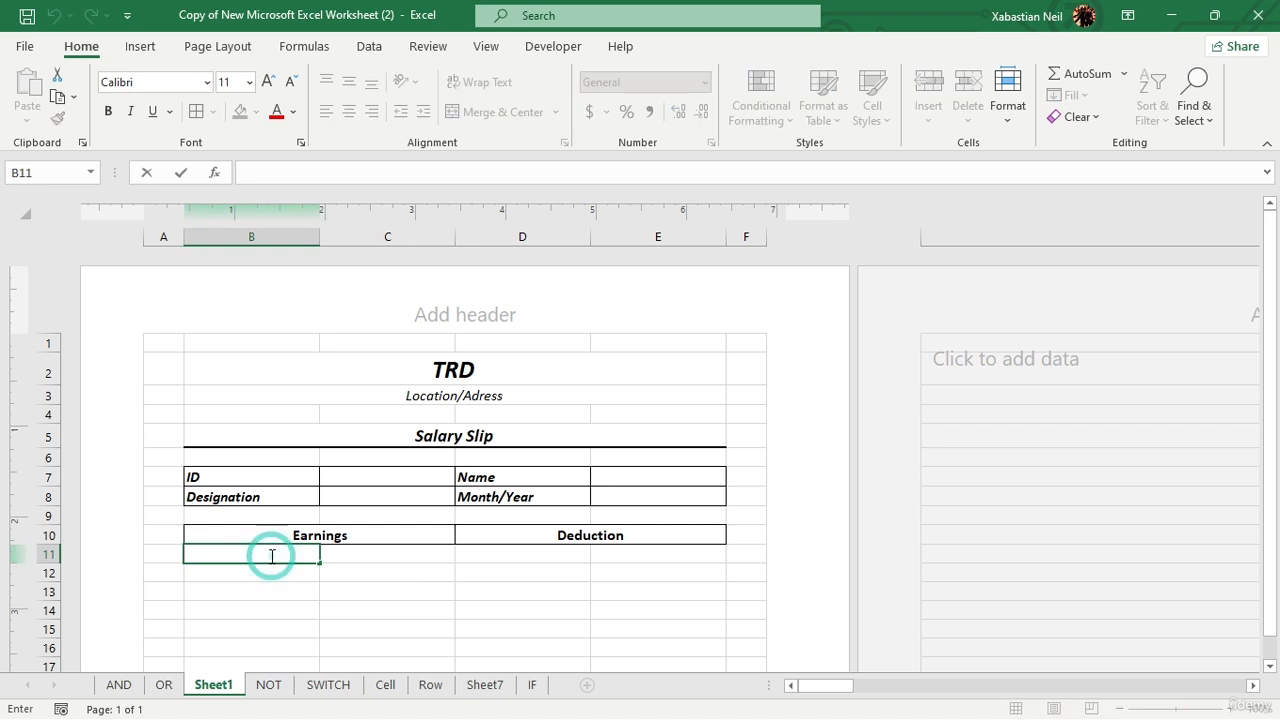
text(BAs)
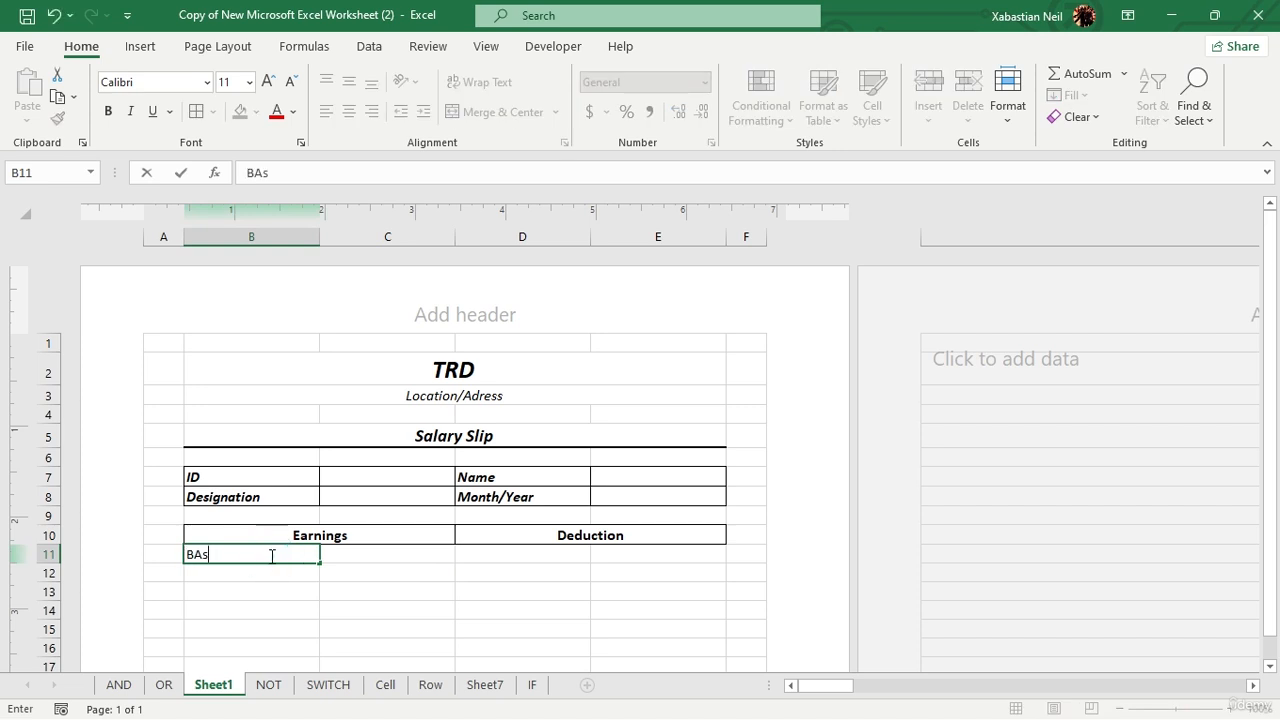
key(BackSpace)
key(BackSpace)
text(asics)
double_click(253, 572)
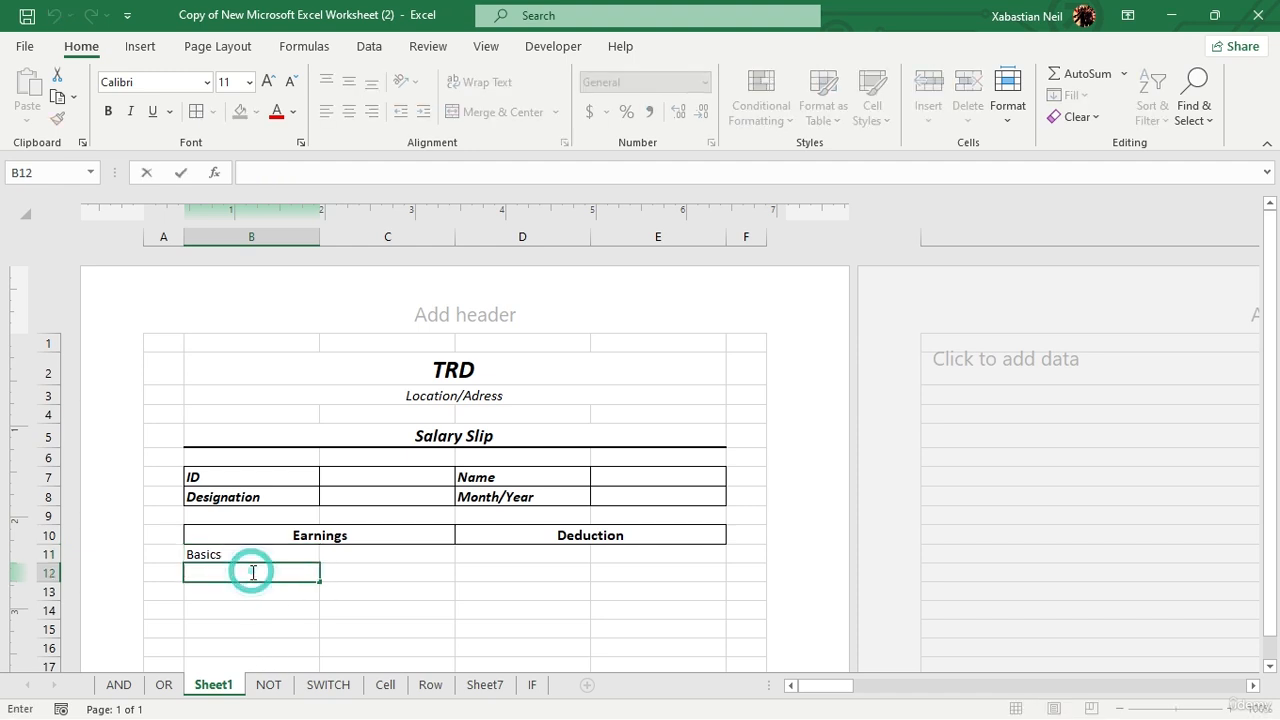
text(Da)
key(BackSpace)
text(A)
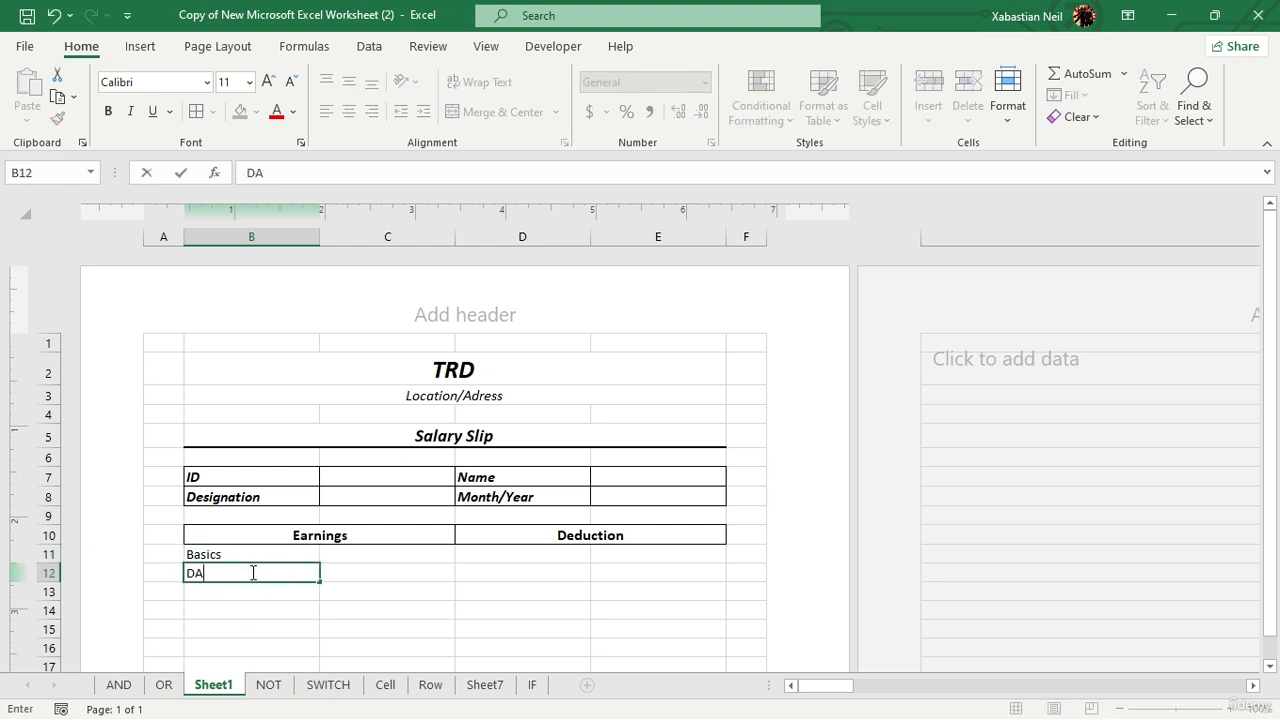
Step: Enter the earnings labels HRA in B13, TA in B14 and Total Addition in B15
click(240, 589)
double_click(241, 590)
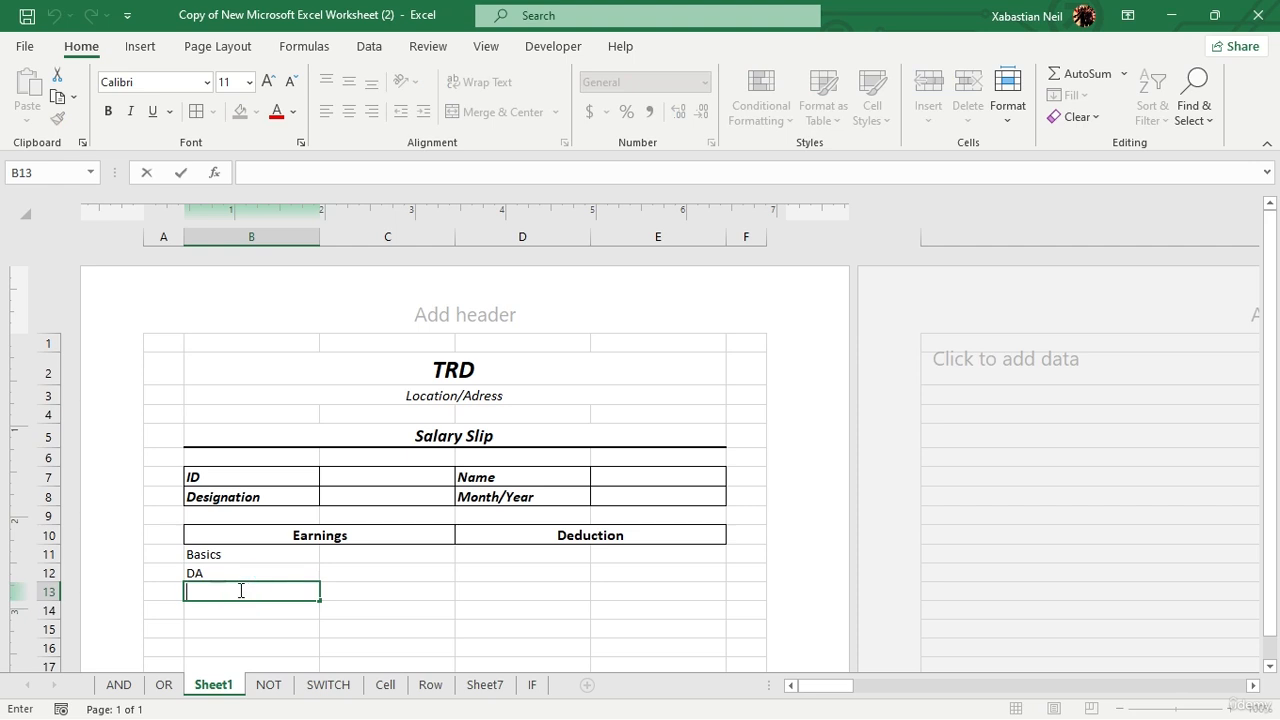
text(HRA)
click(211, 611)
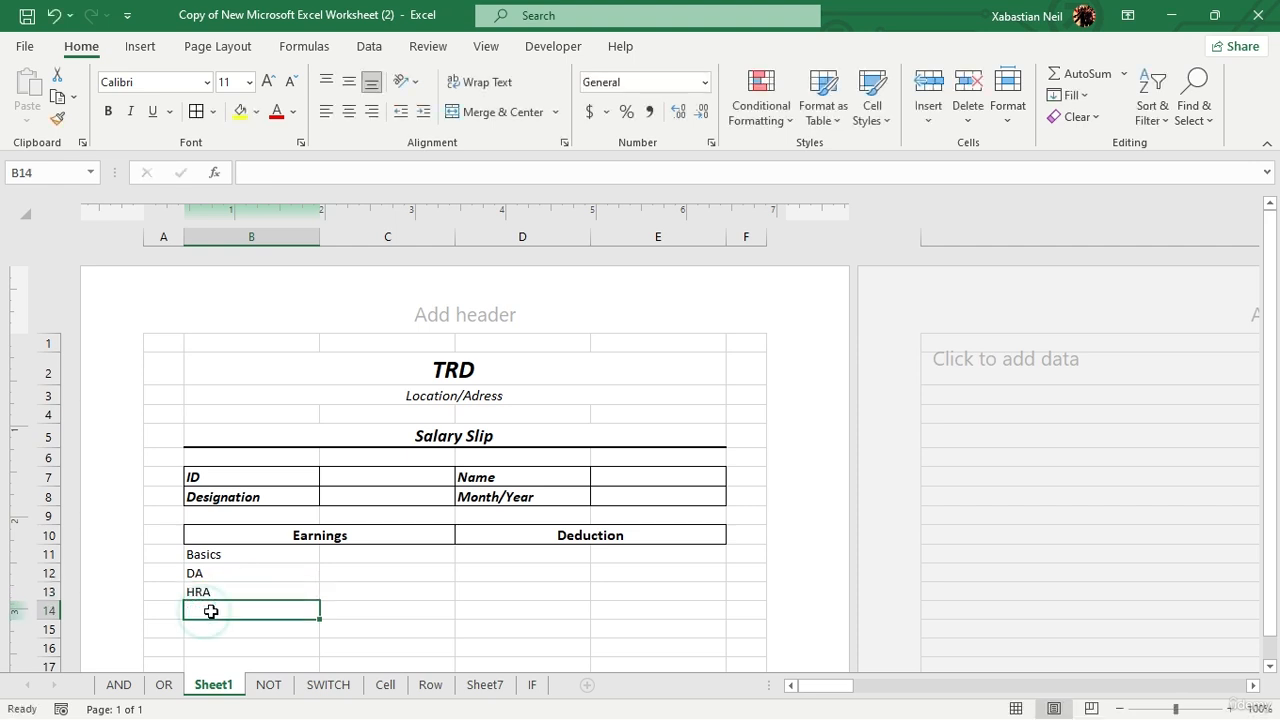
text(TA)
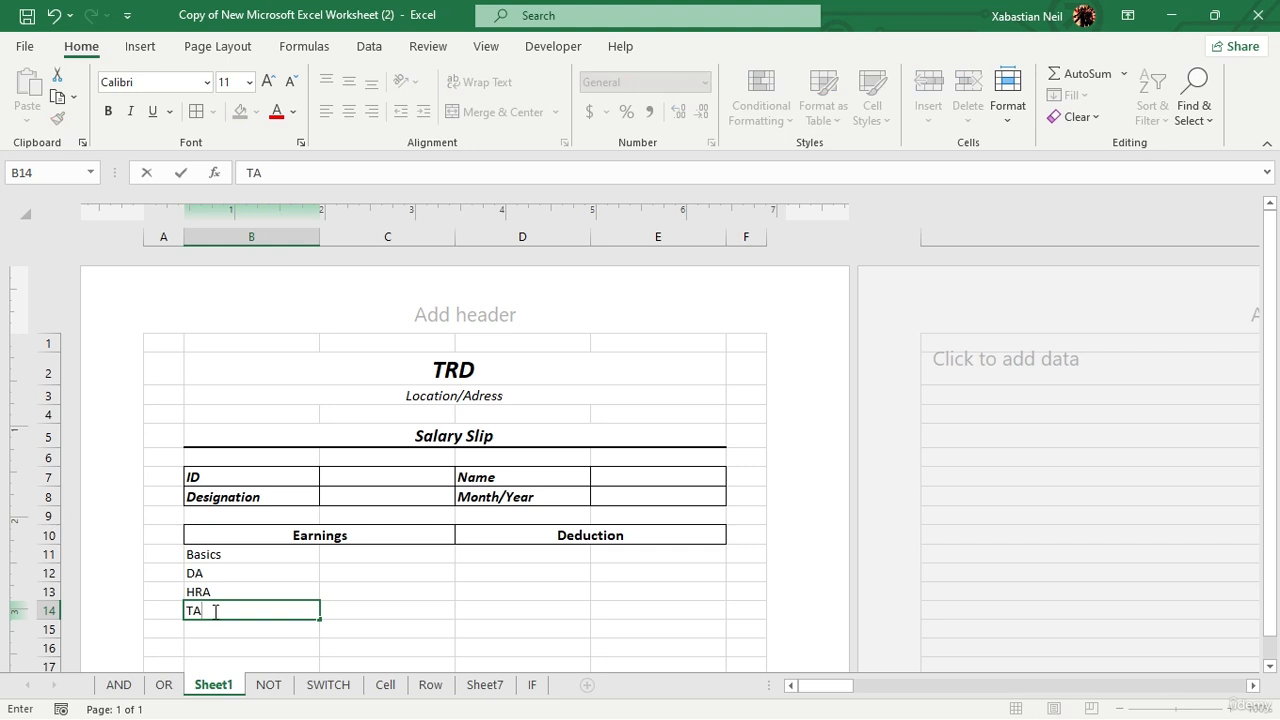
click(212, 626)
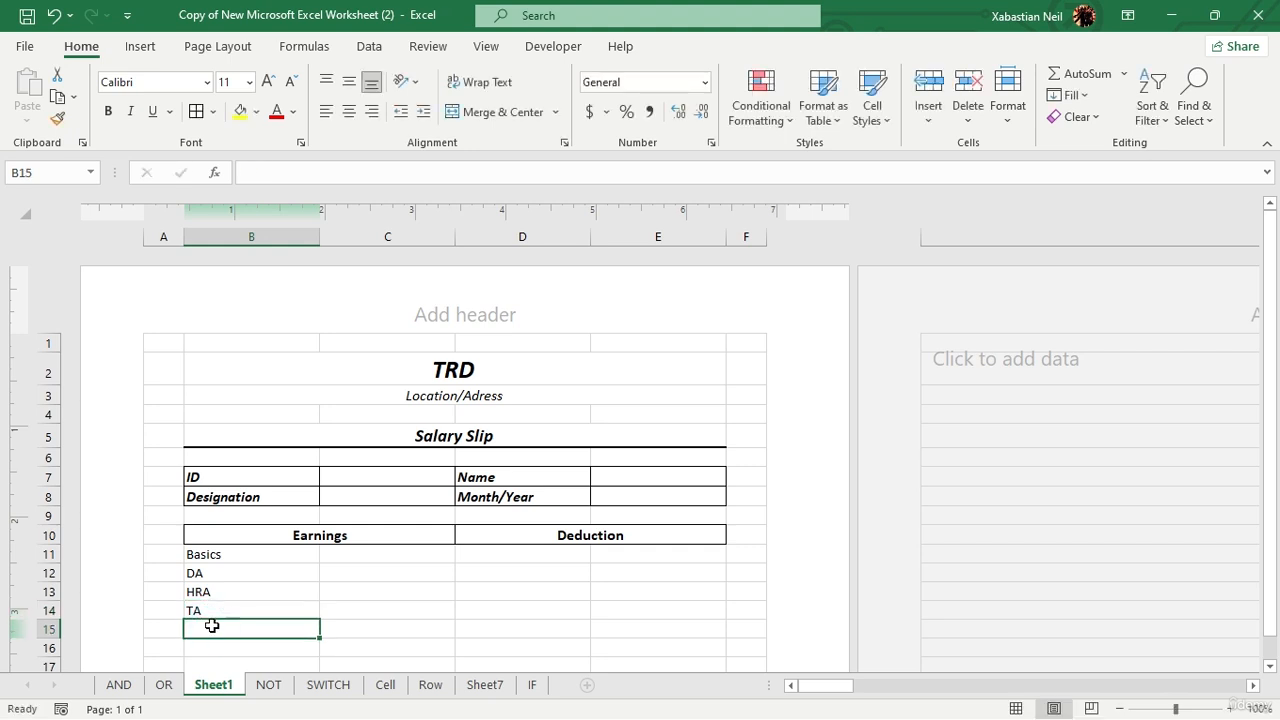
text(TA)
text(ota)
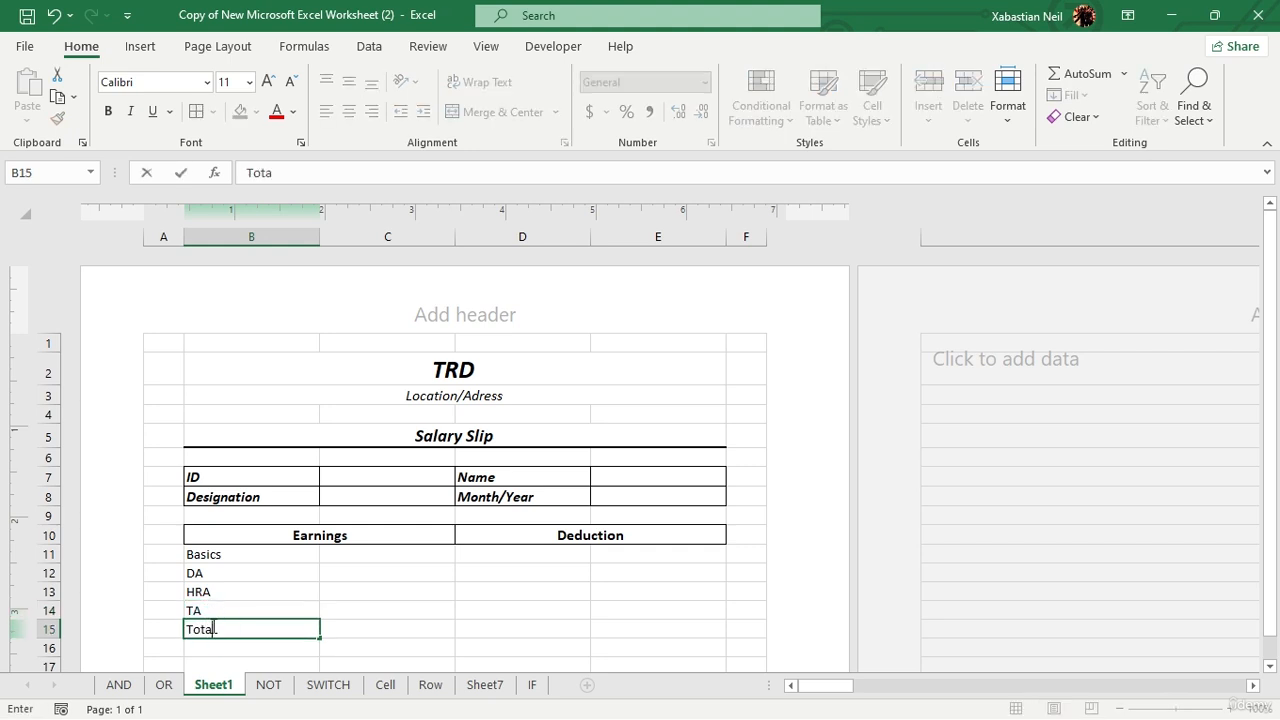
text(l AS)
text(dition)
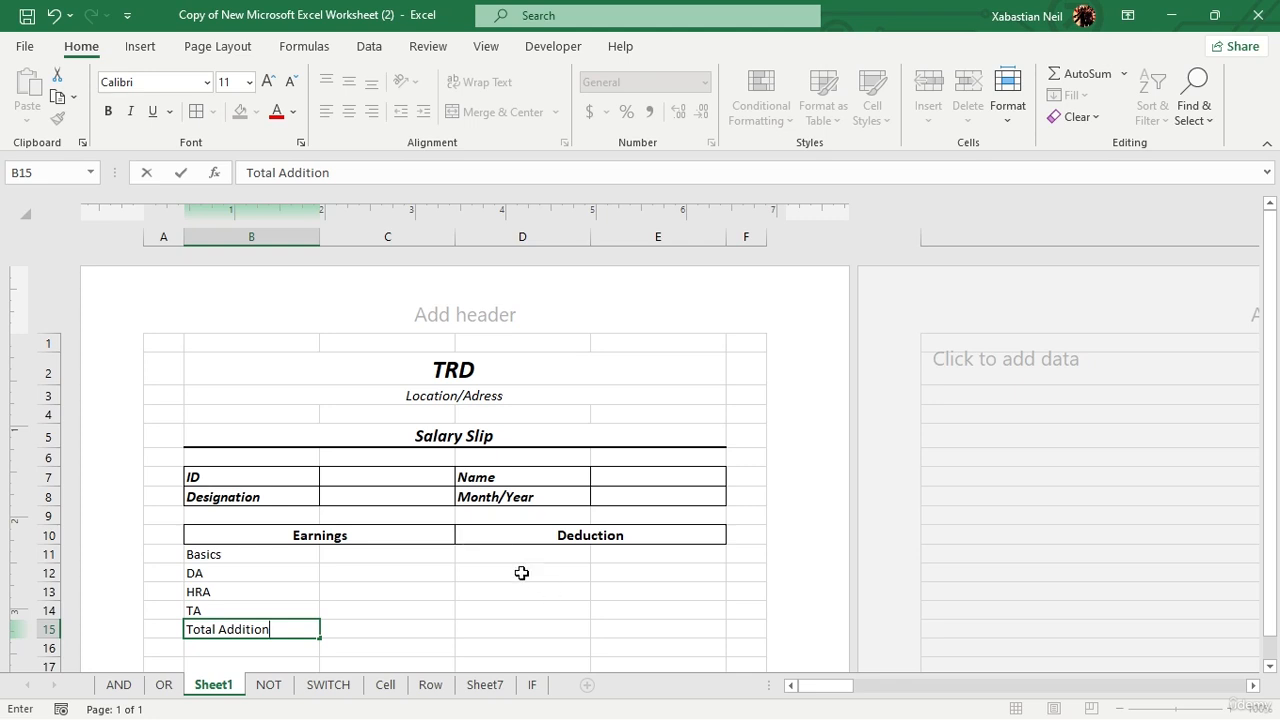
Step: Enter the deduction labels Provident Fund in D11 and ESI in D12
click(552, 557)
double_click(560, 555)
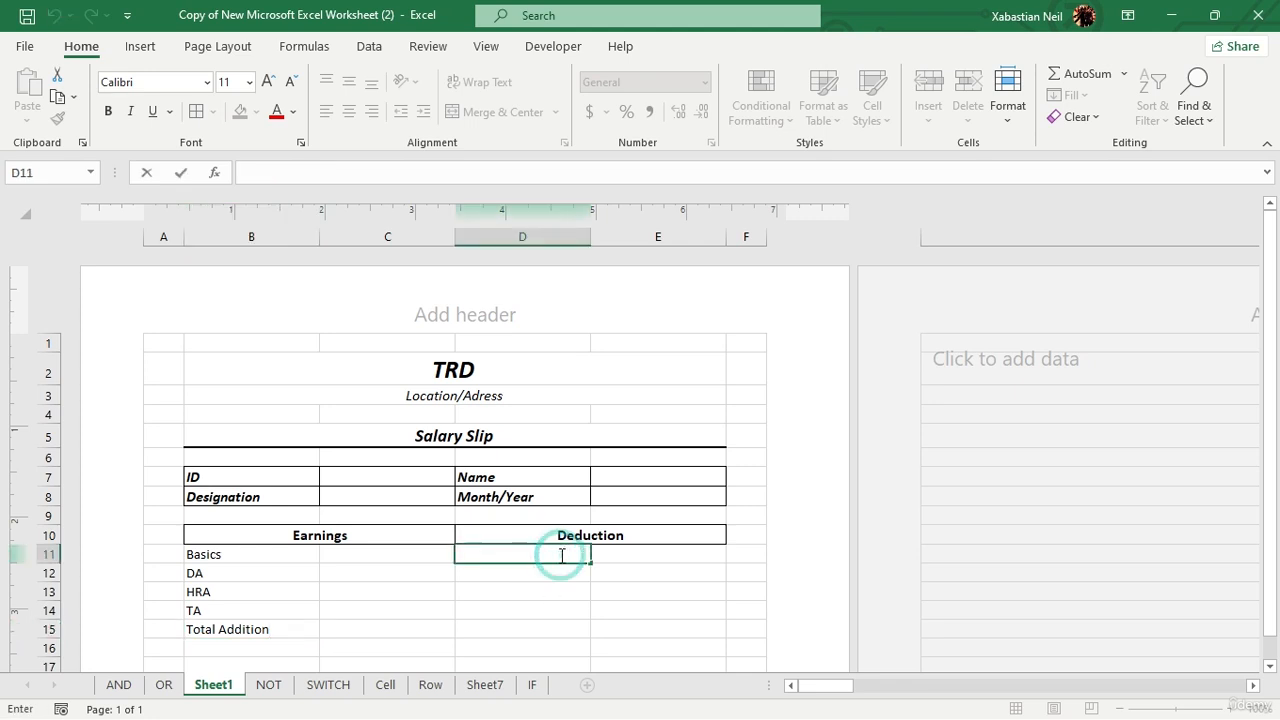
text(Pro)
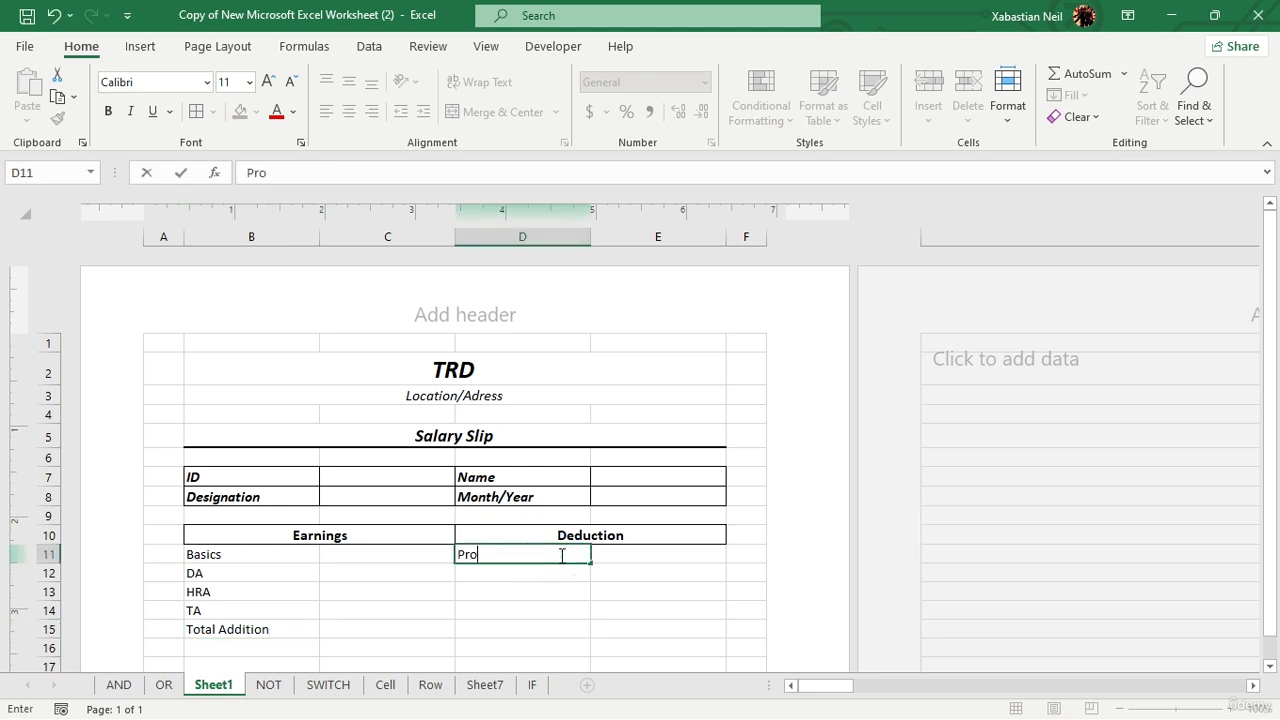
text(vident Fund)
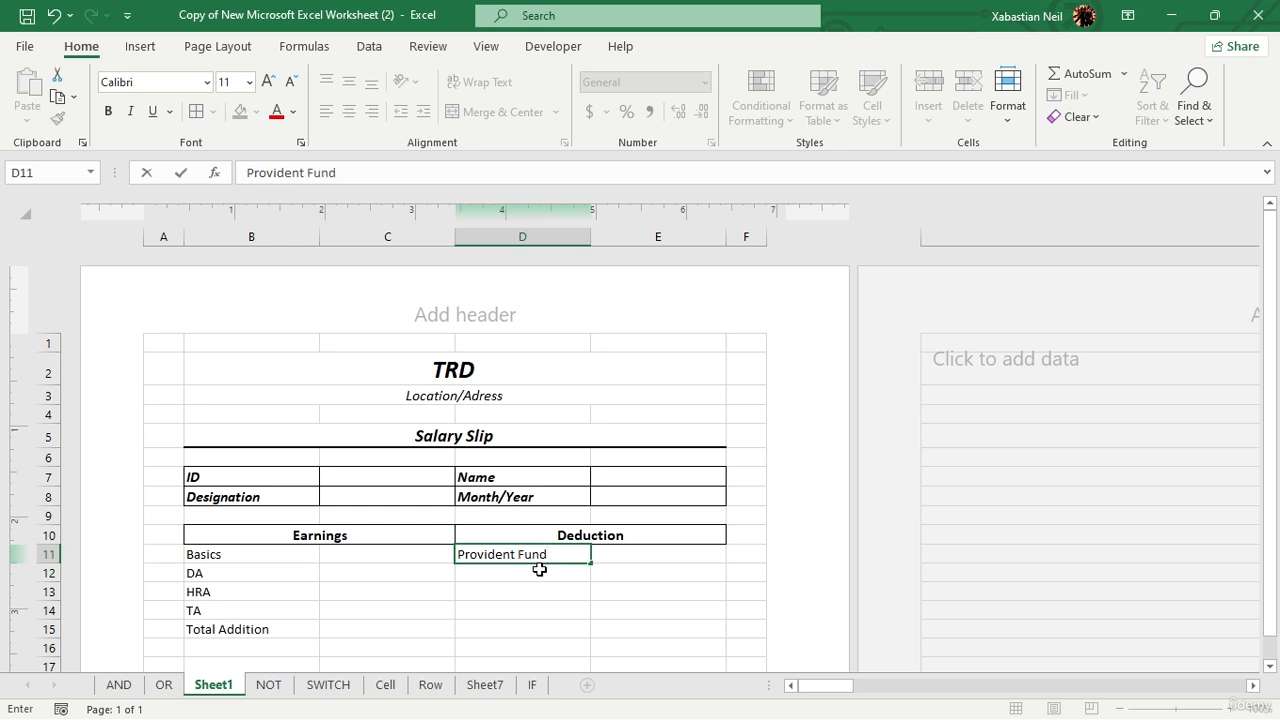
double_click(529, 576)
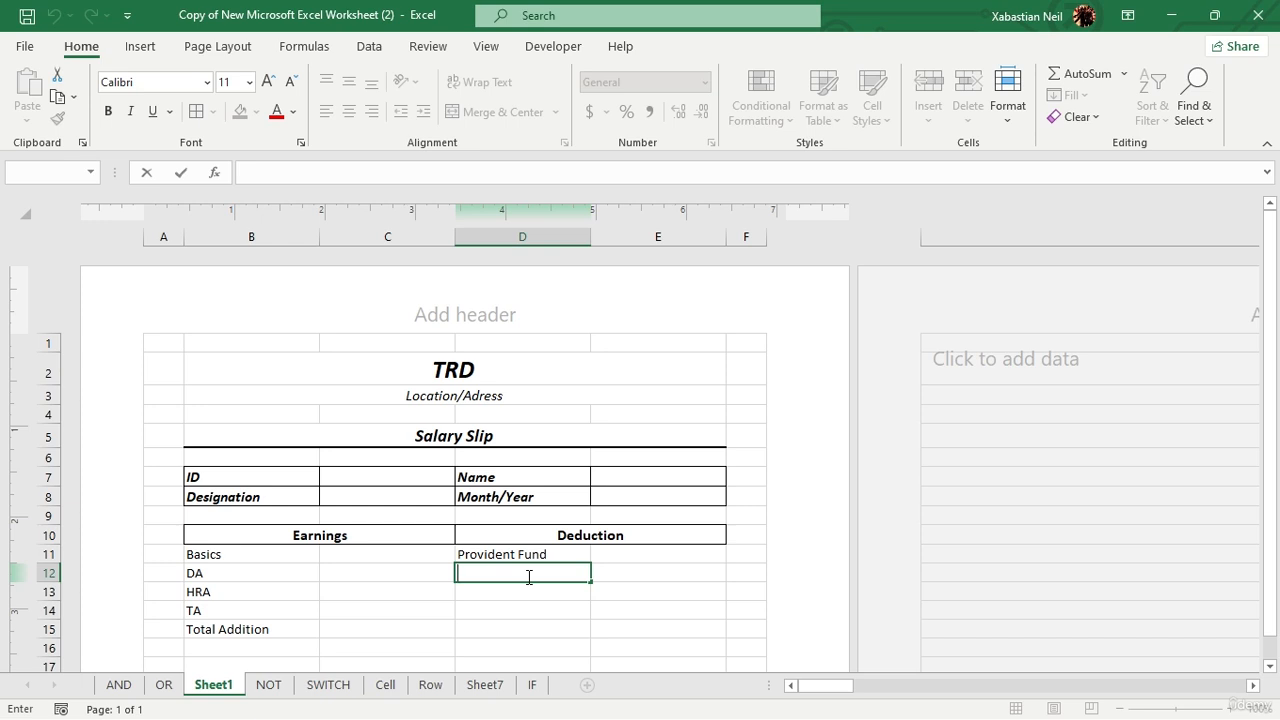
scroll(502, 566, down, 2)
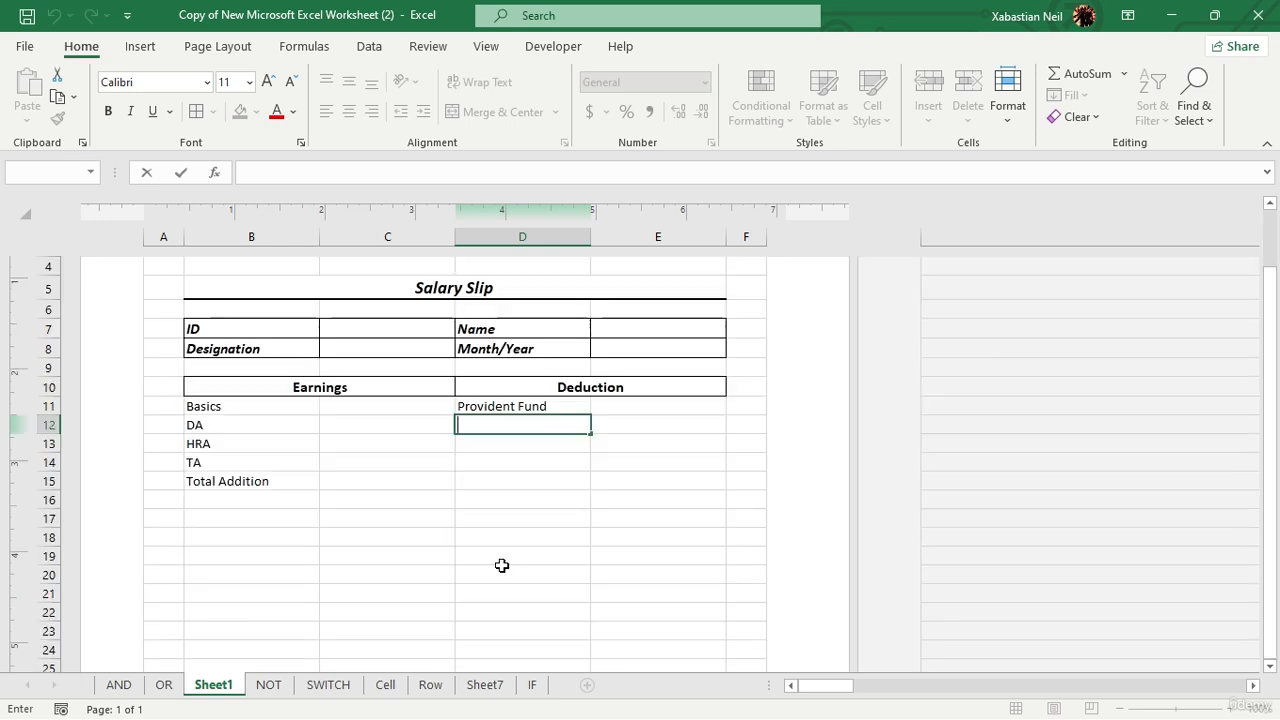
text(ESI)
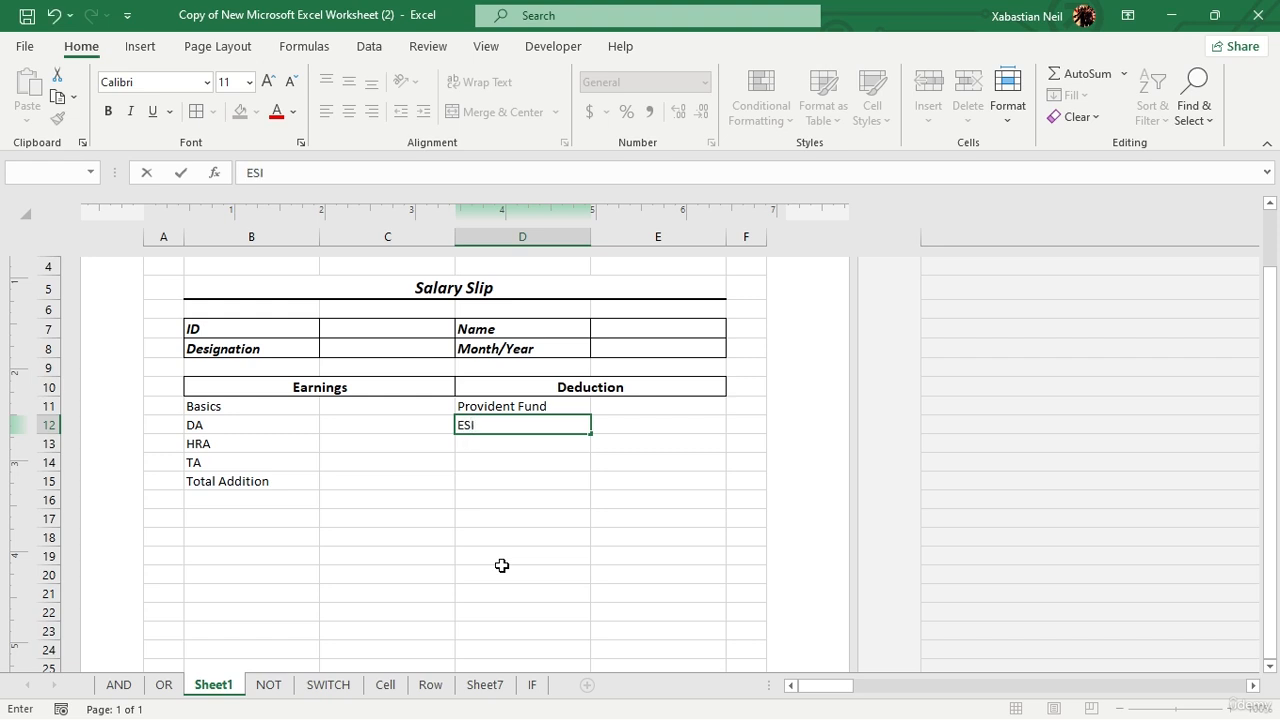
key(Return)
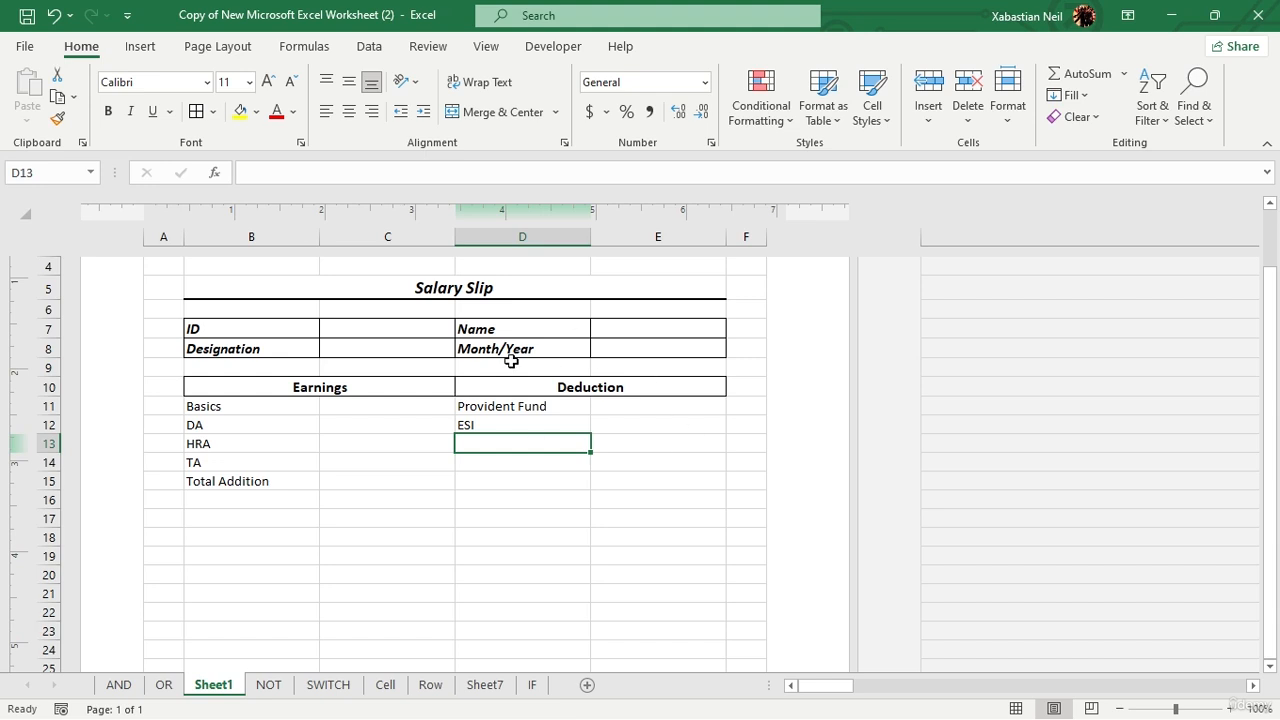
Step: Enter the deduction labels Loan in D13, Tax in D14 and Total Deduction in D15
text(Loan)
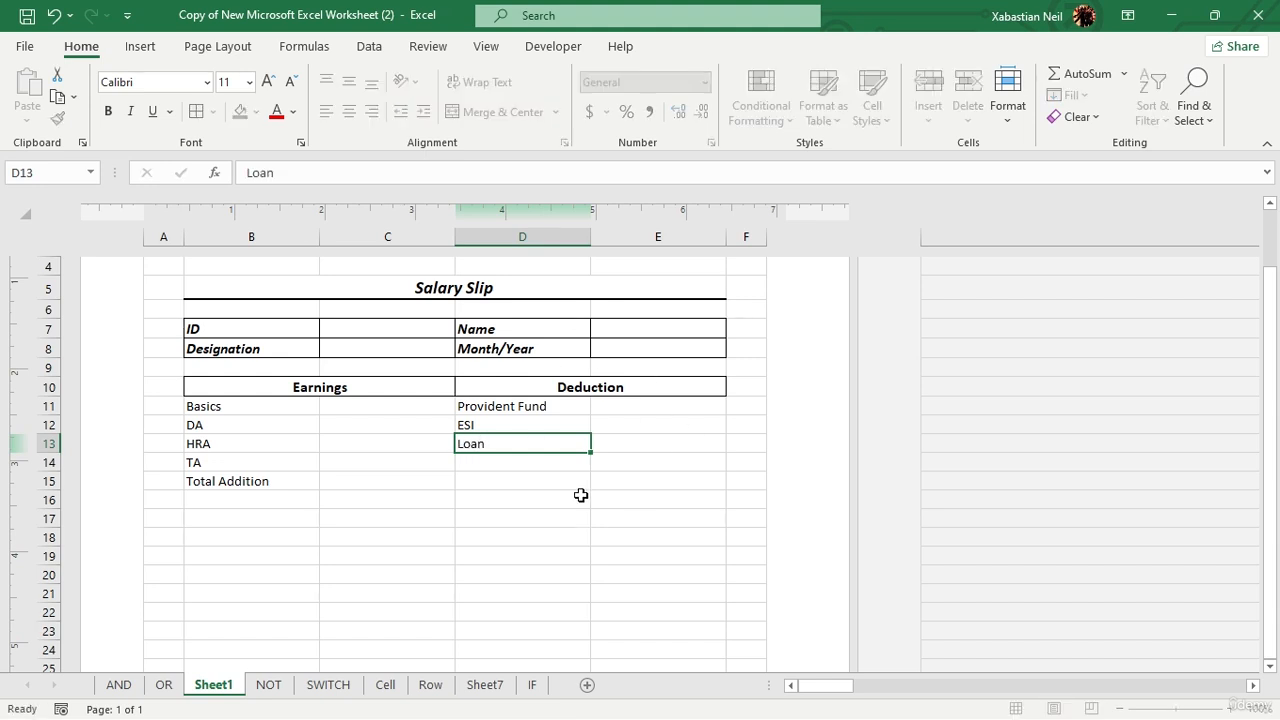
key(Return)
text(Tax)
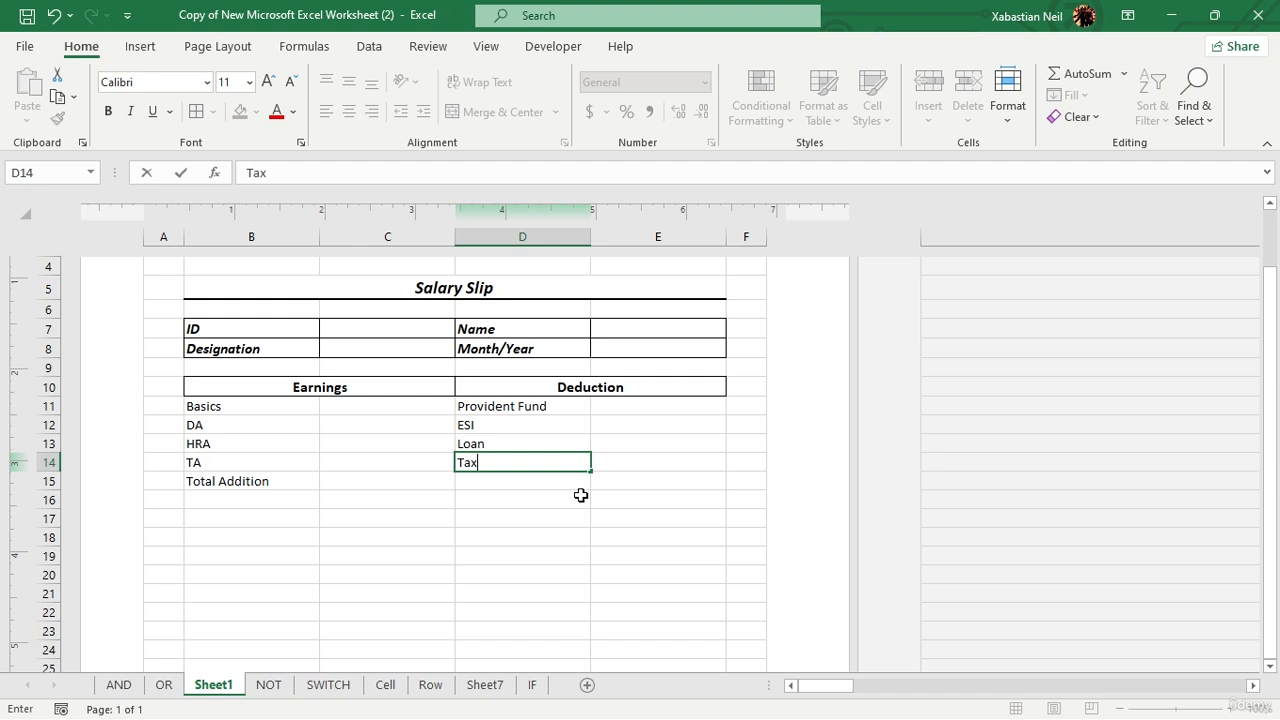
key(Return)
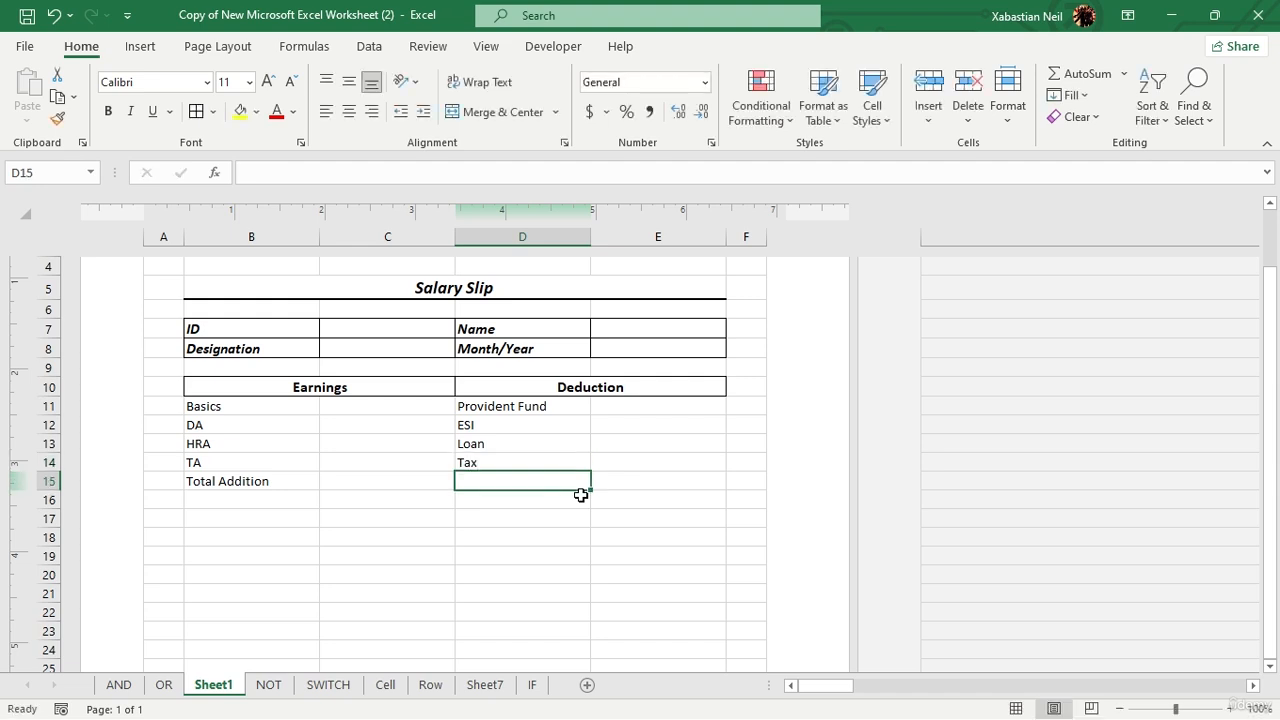
text(To)
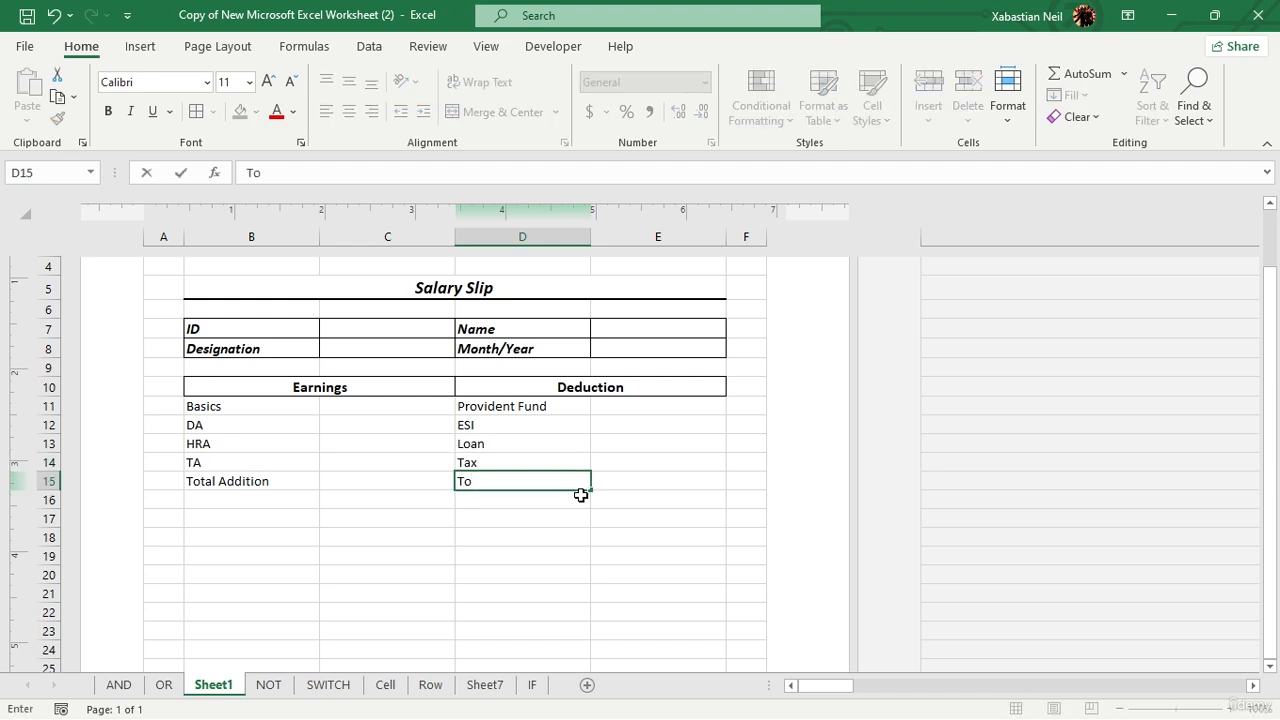
text(tal DEduction)
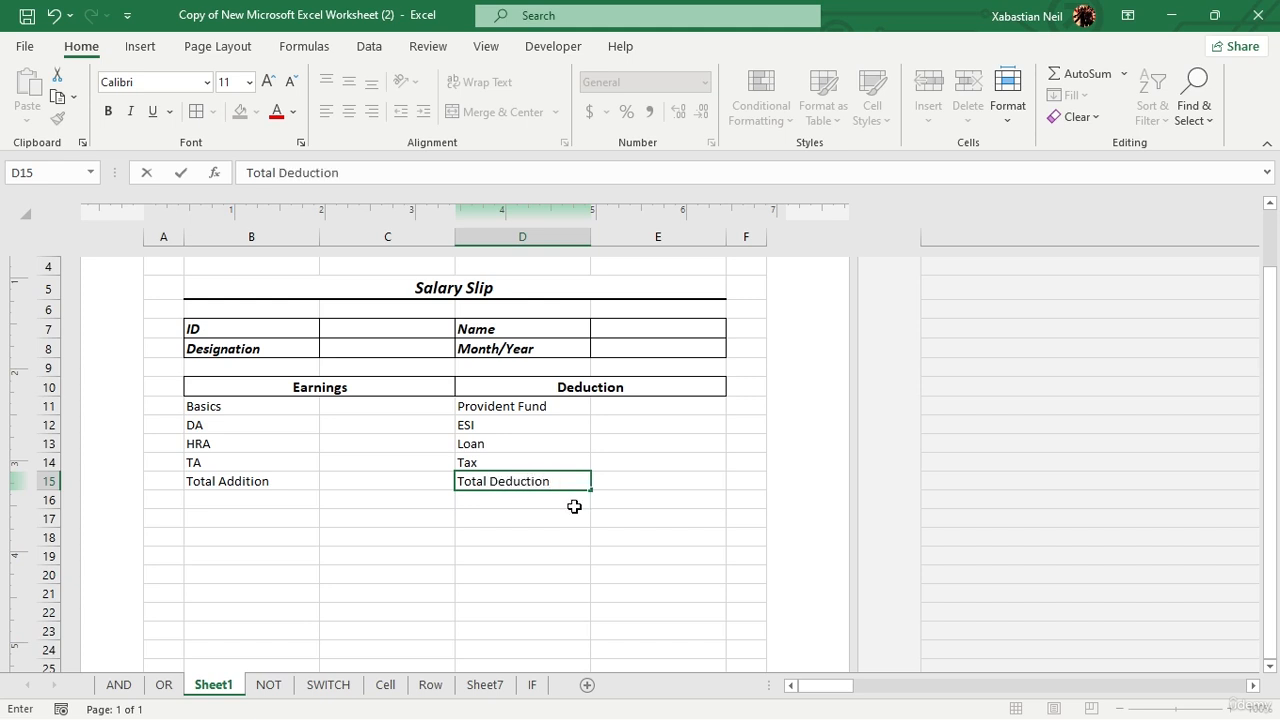
click(541, 593)
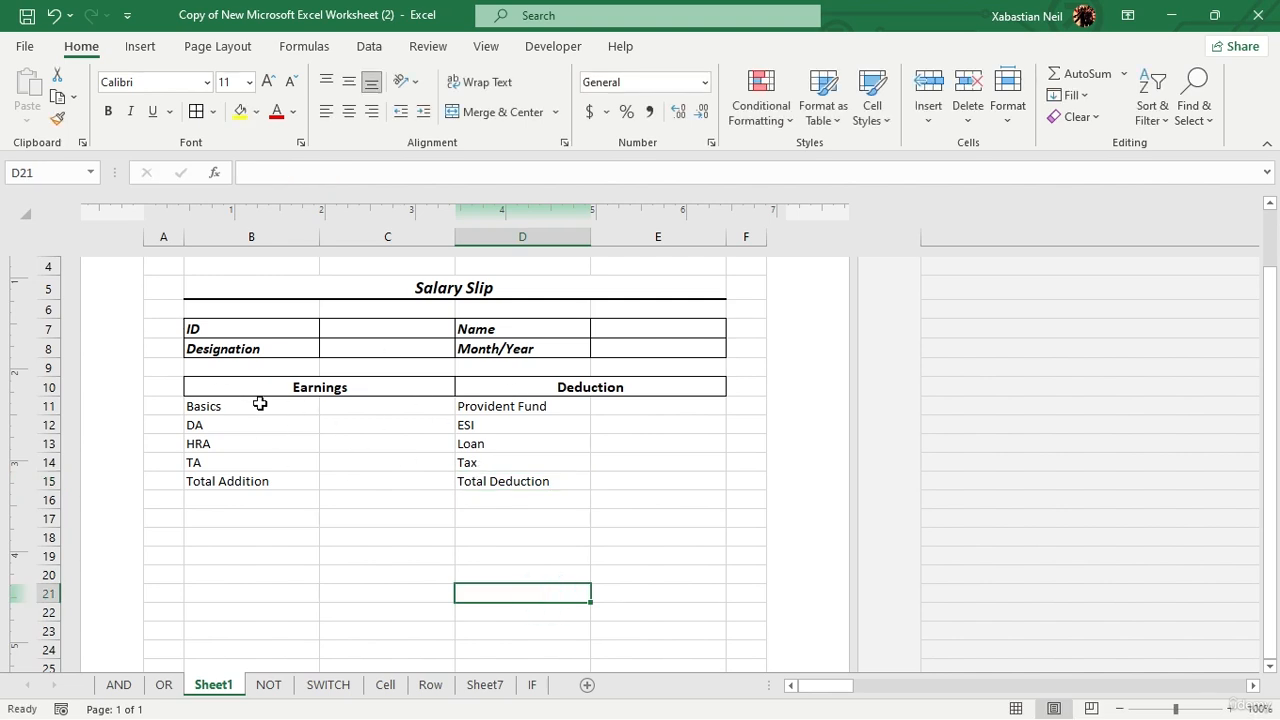
Step: Enter the summary labels Net Salary in B17 and Salary in words in B18
click(237, 520)
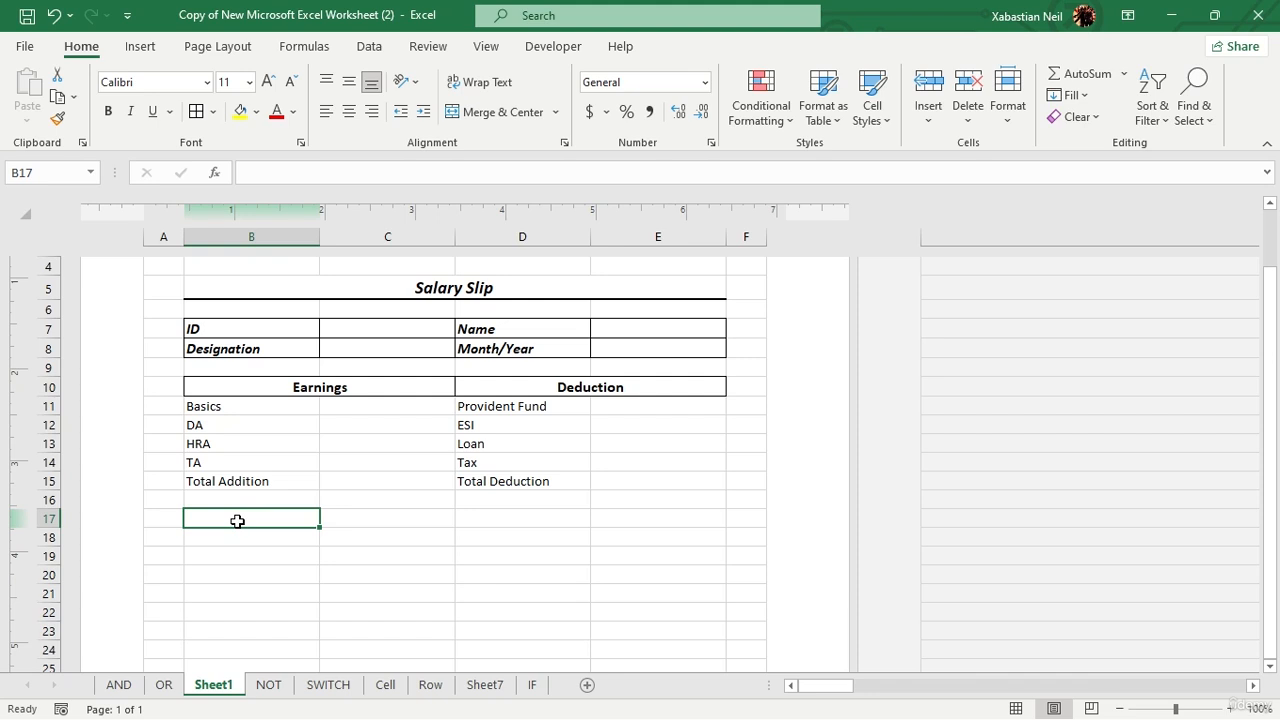
text(Net)
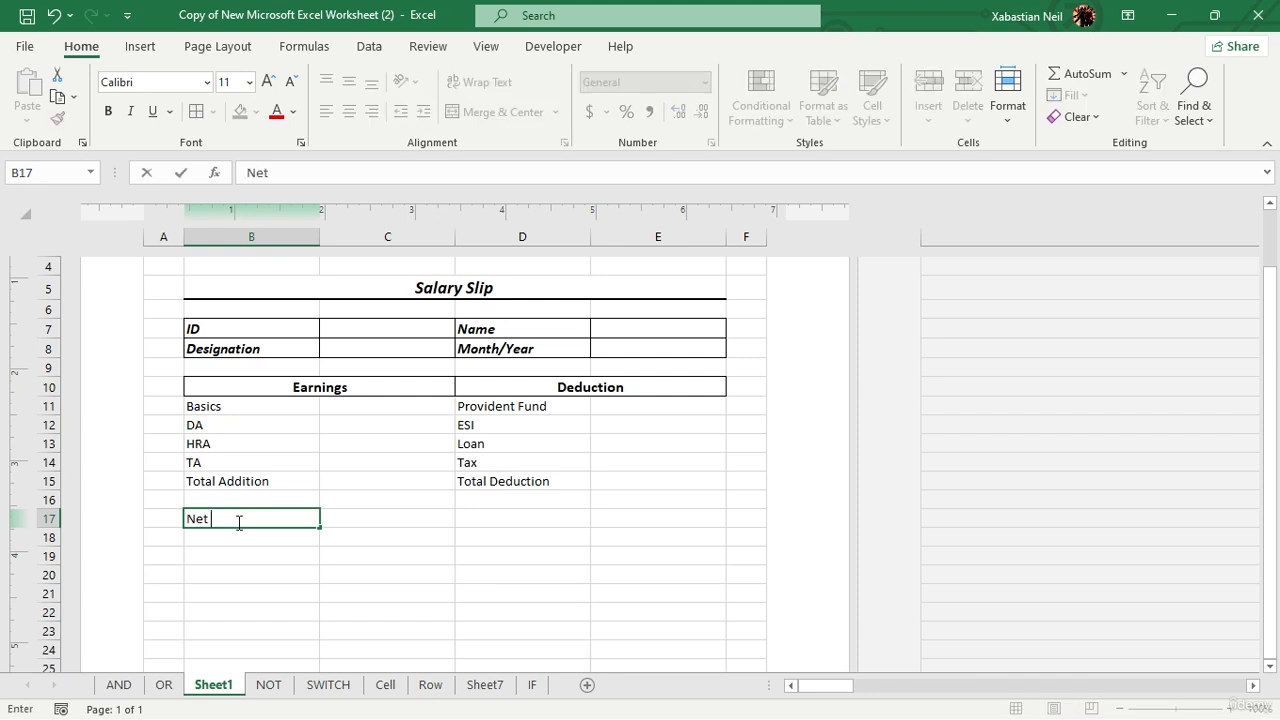
text( Salary)
key(Return)
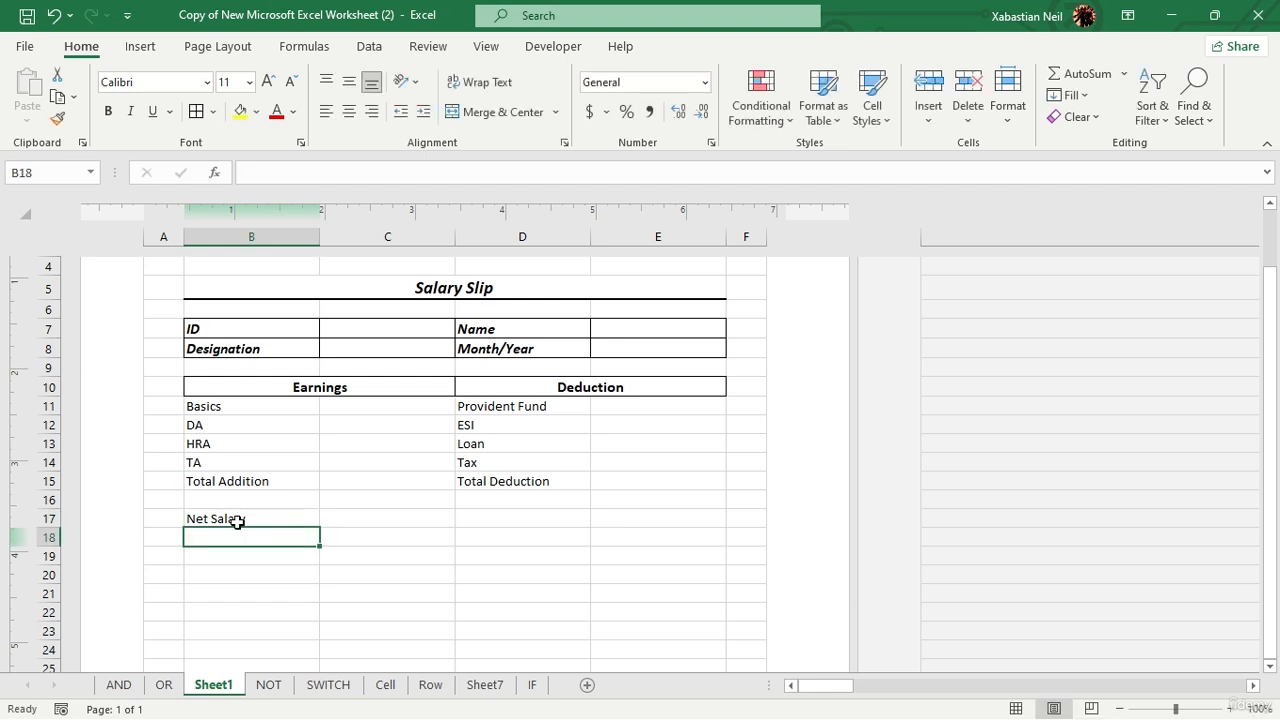
text(Sa)
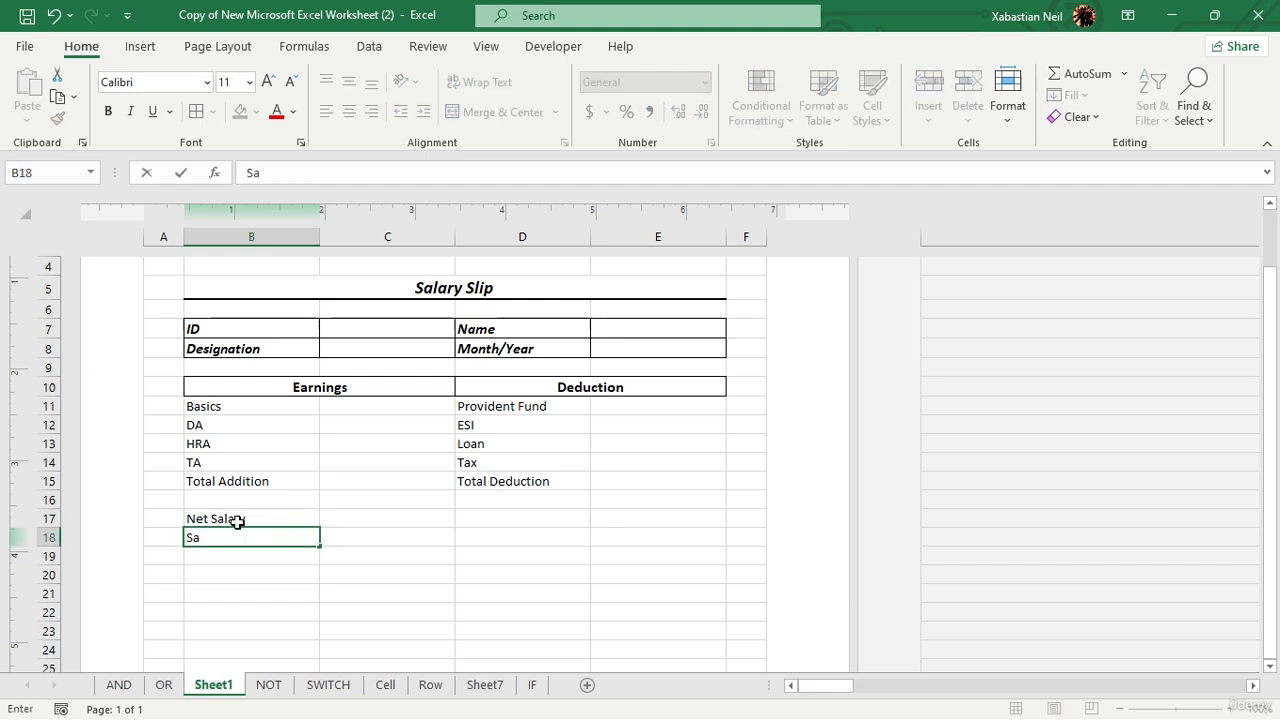
text(lary )
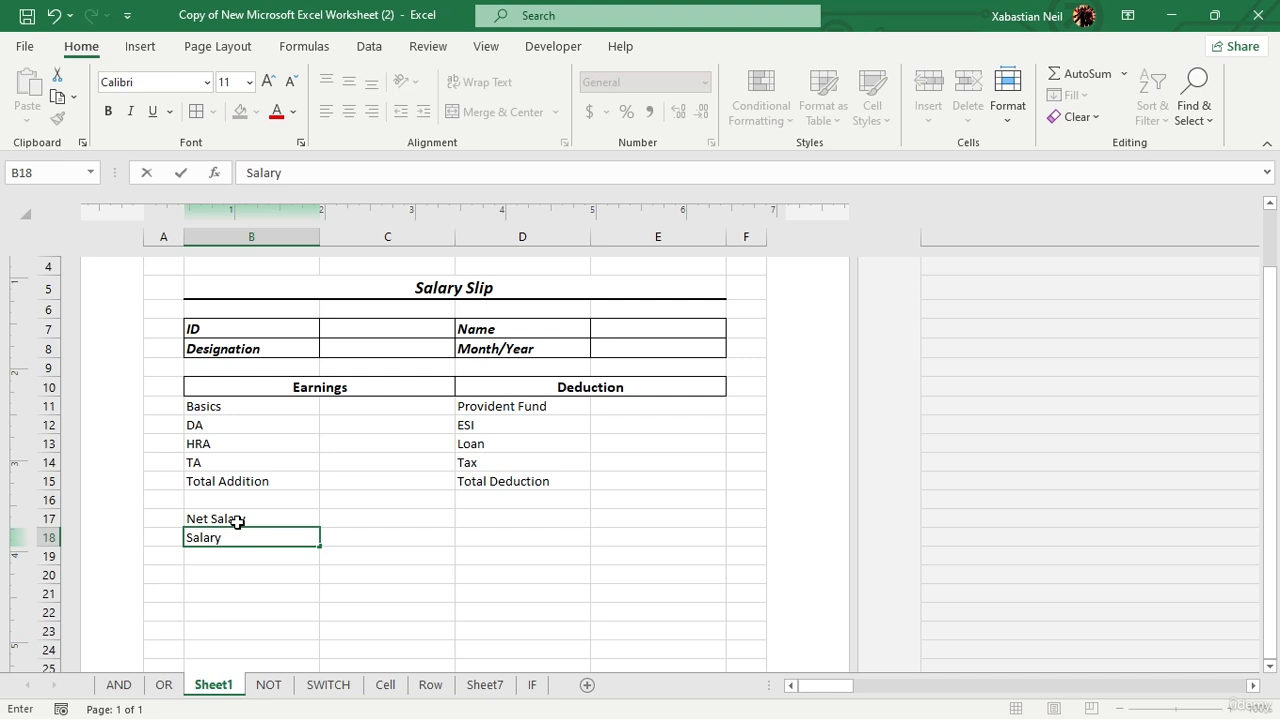
text(W)
key(BackSpace)
text(in words)
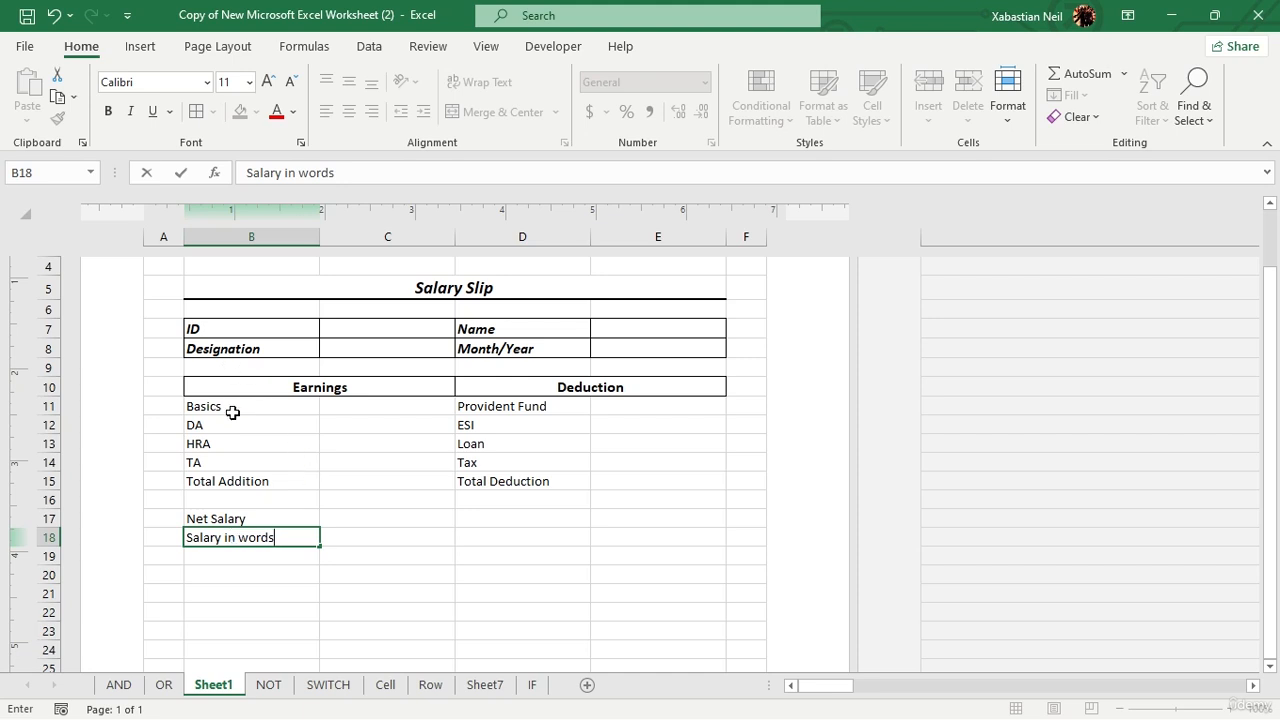
Step: Apply All Borders to the earnings, deduction and net salary rows in B11:E18
drag(232, 411, 606, 540)
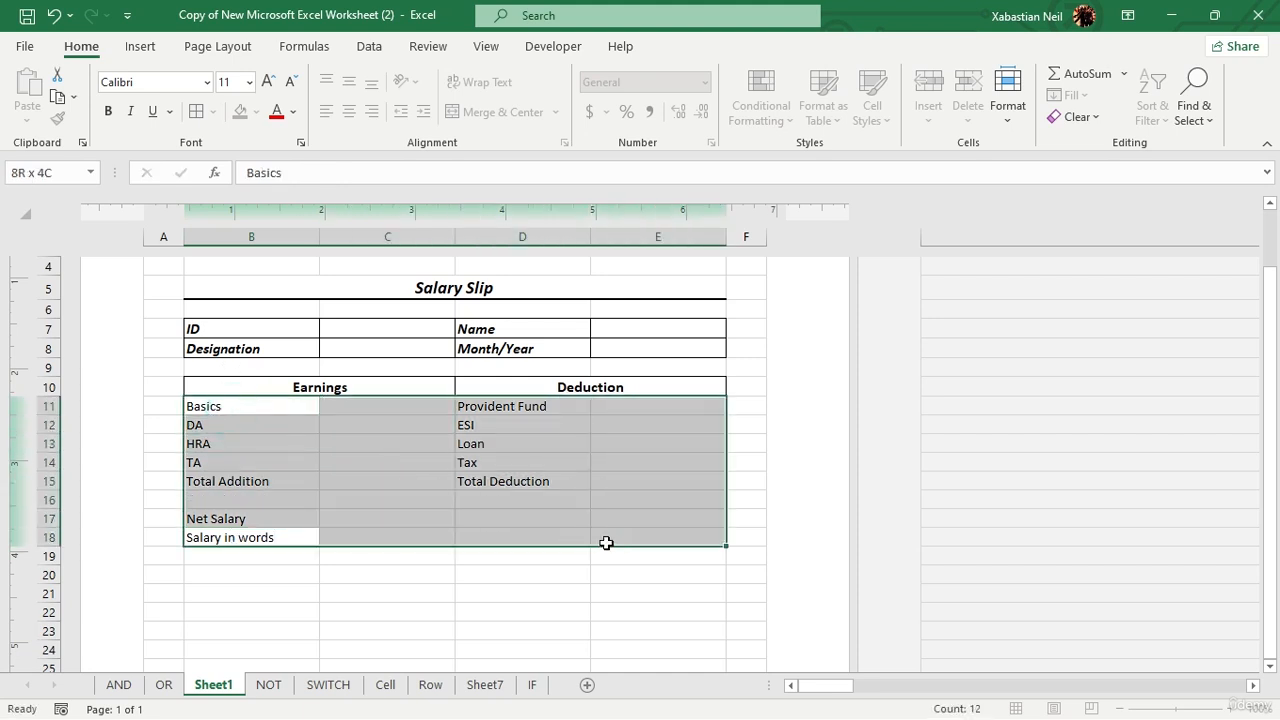
click(196, 111)
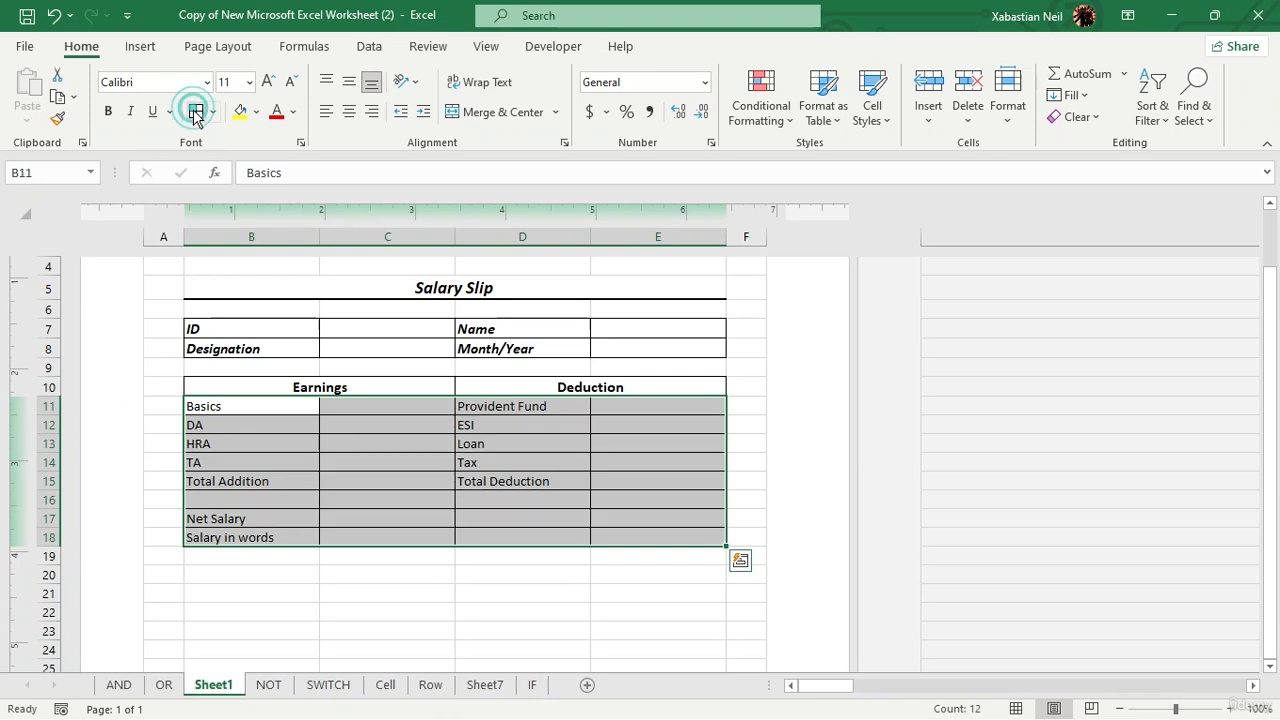
click(449, 623)
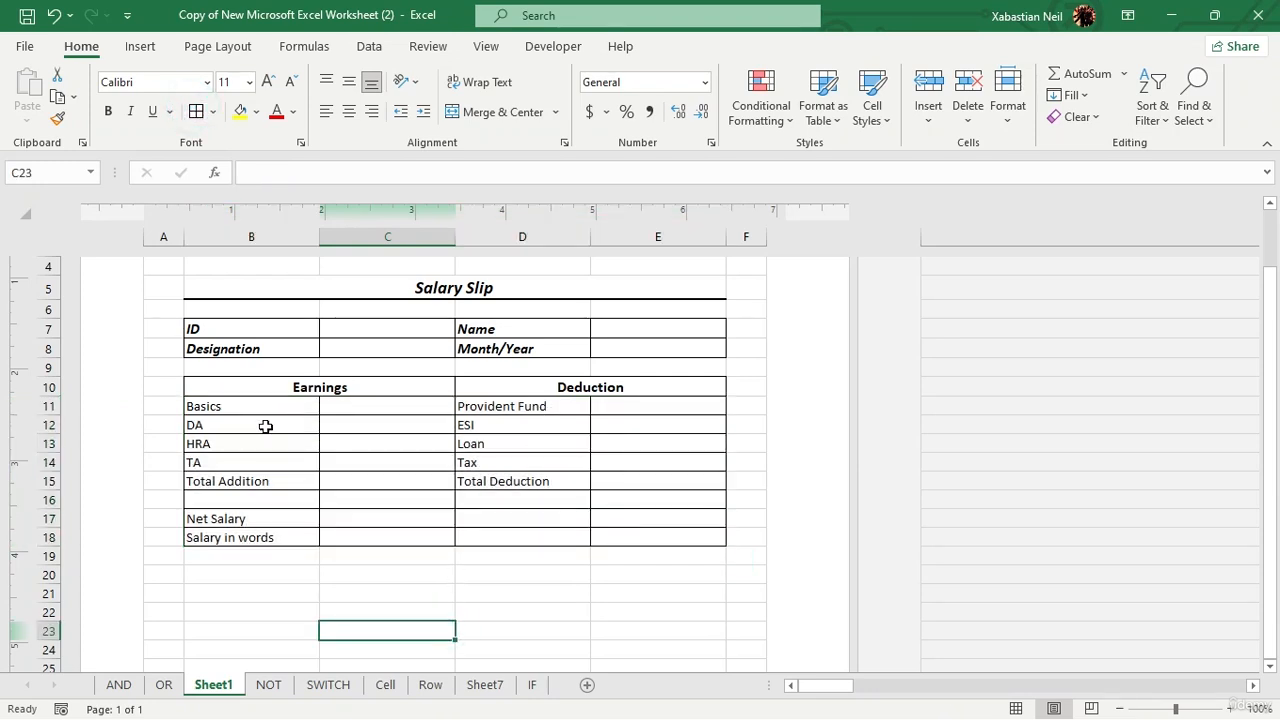
Step: Center the contents of the range B11:E18 horizontally
drag(250, 408, 626, 529)
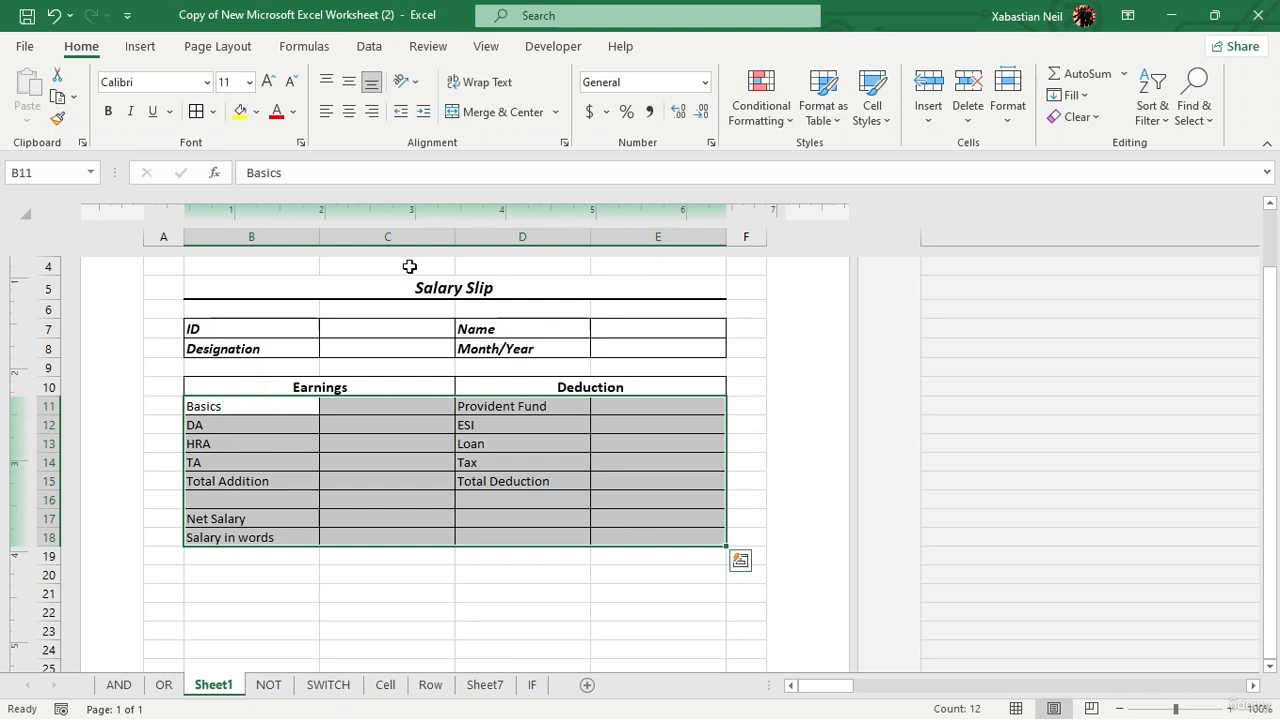
click(355, 116)
click(631, 590)
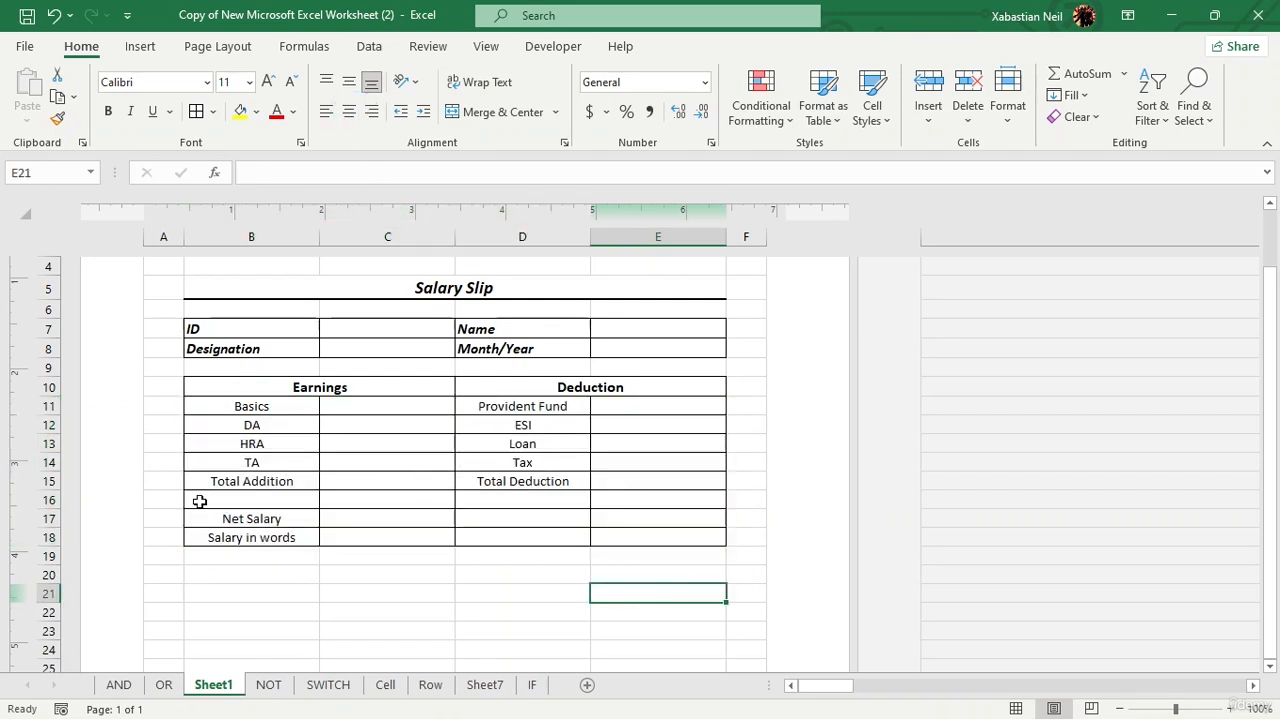
Step: Format the Net Salary and Salary in words labels in B17:B18 as bold and italic
drag(232, 522, 265, 550)
click(109, 112)
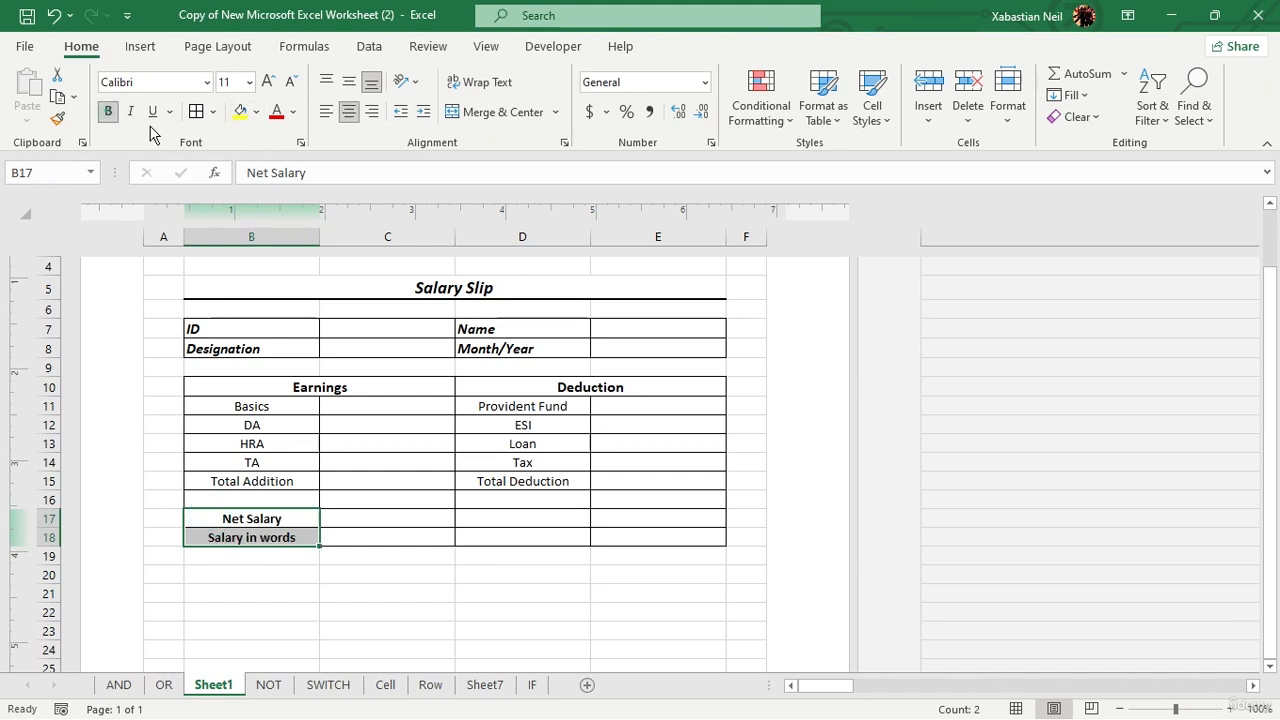
click(132, 113)
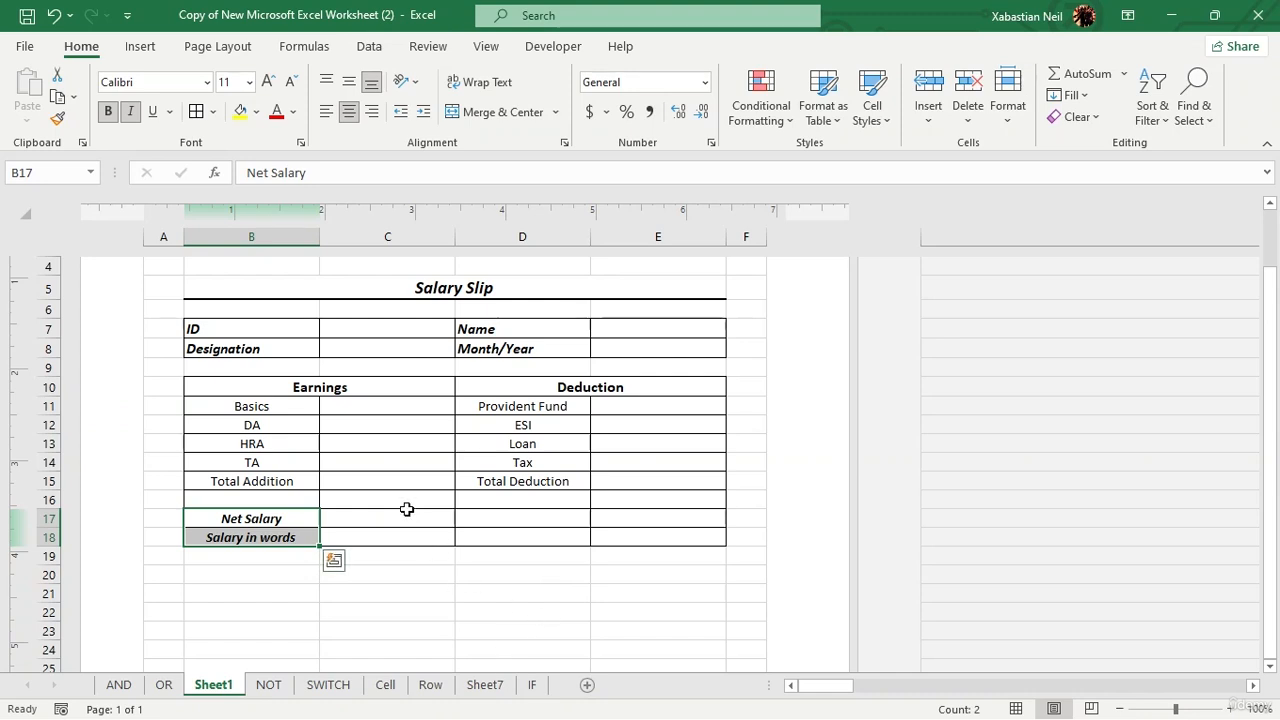
Step: Merge and center C17:E17 beside Net Salary and C18:E18 beside Salary in words
drag(410, 516, 617, 514)
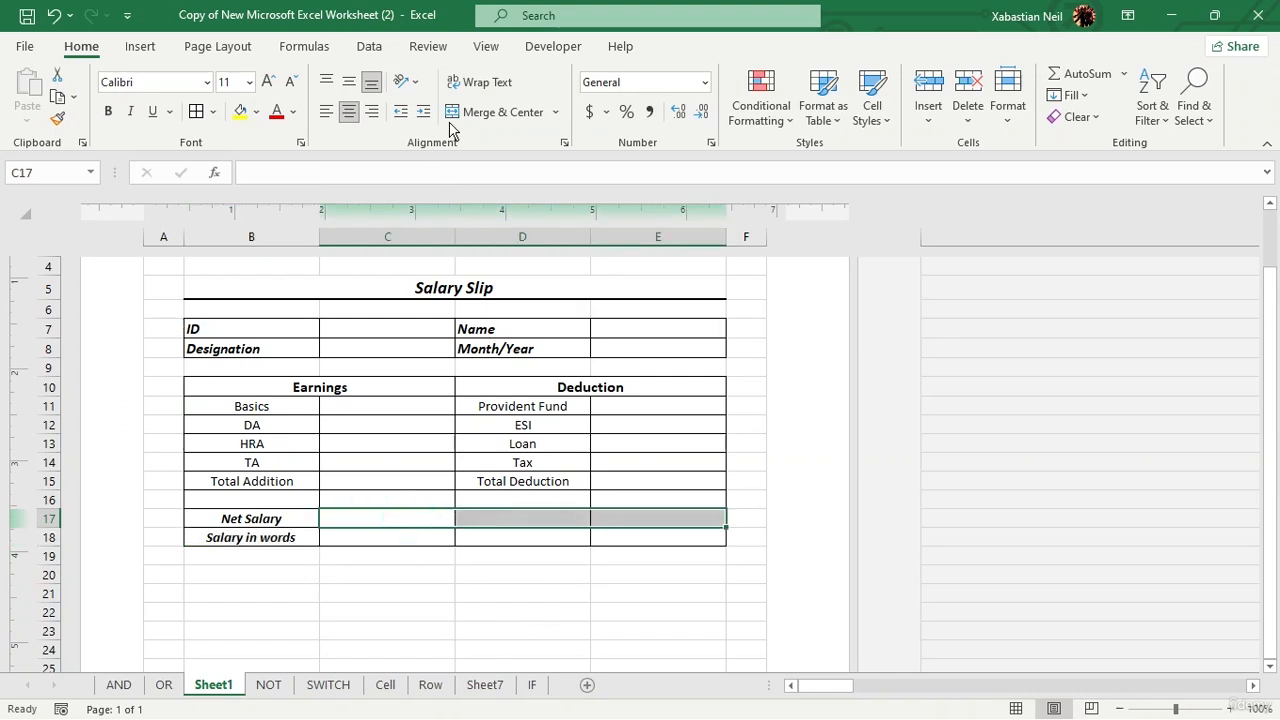
click(495, 112)
drag(394, 534, 650, 537)
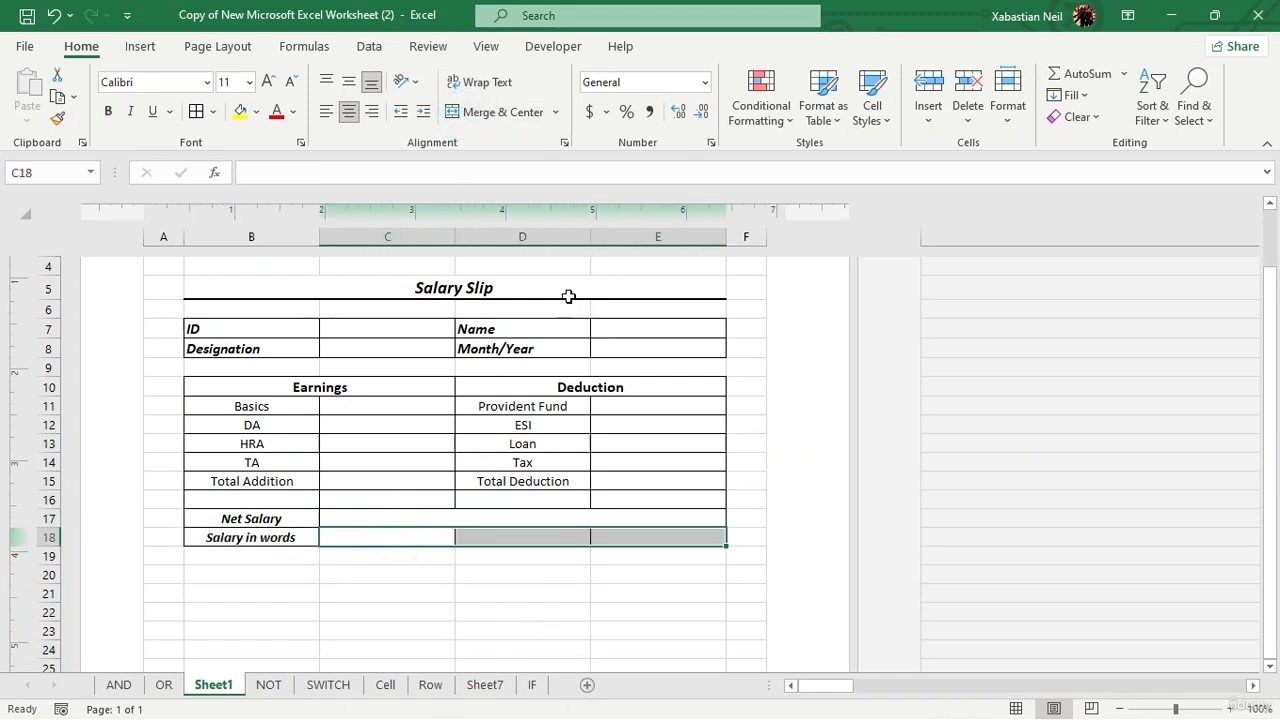
click(500, 112)
click(656, 596)
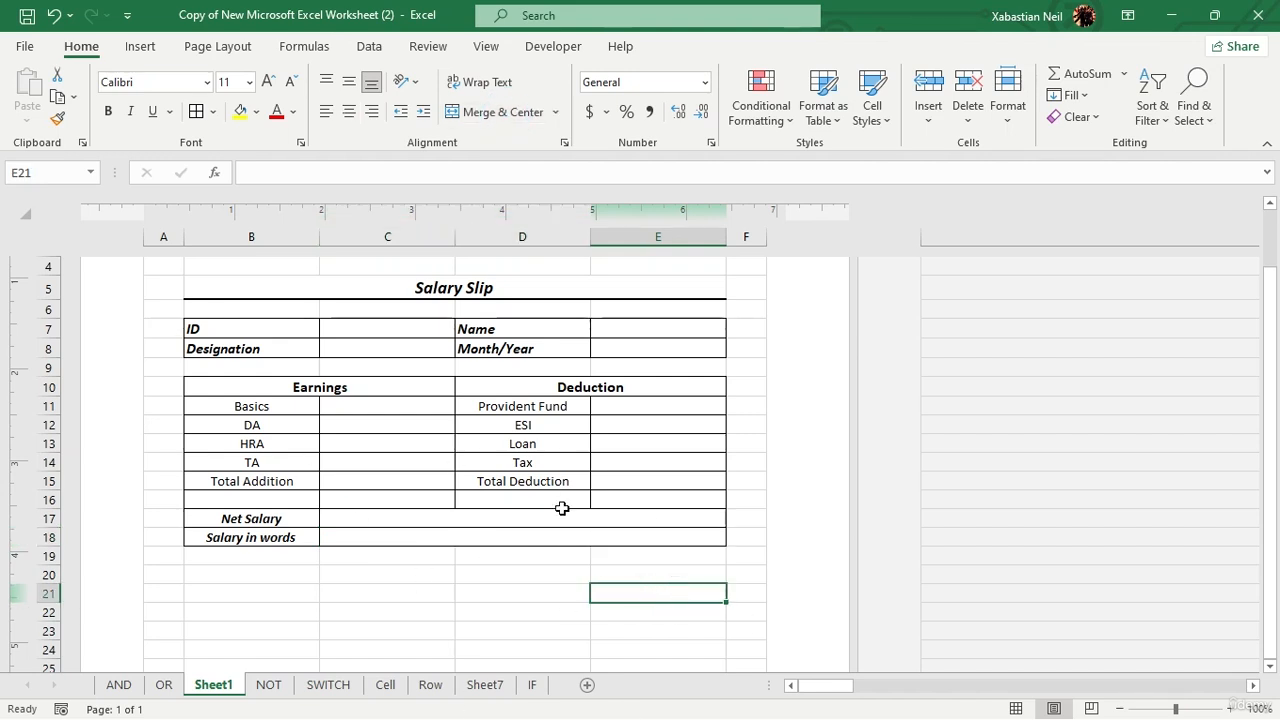
Step: Enter the label "Salary Paid by:" in B20
click(262, 584)
click(262, 584)
text(sa)
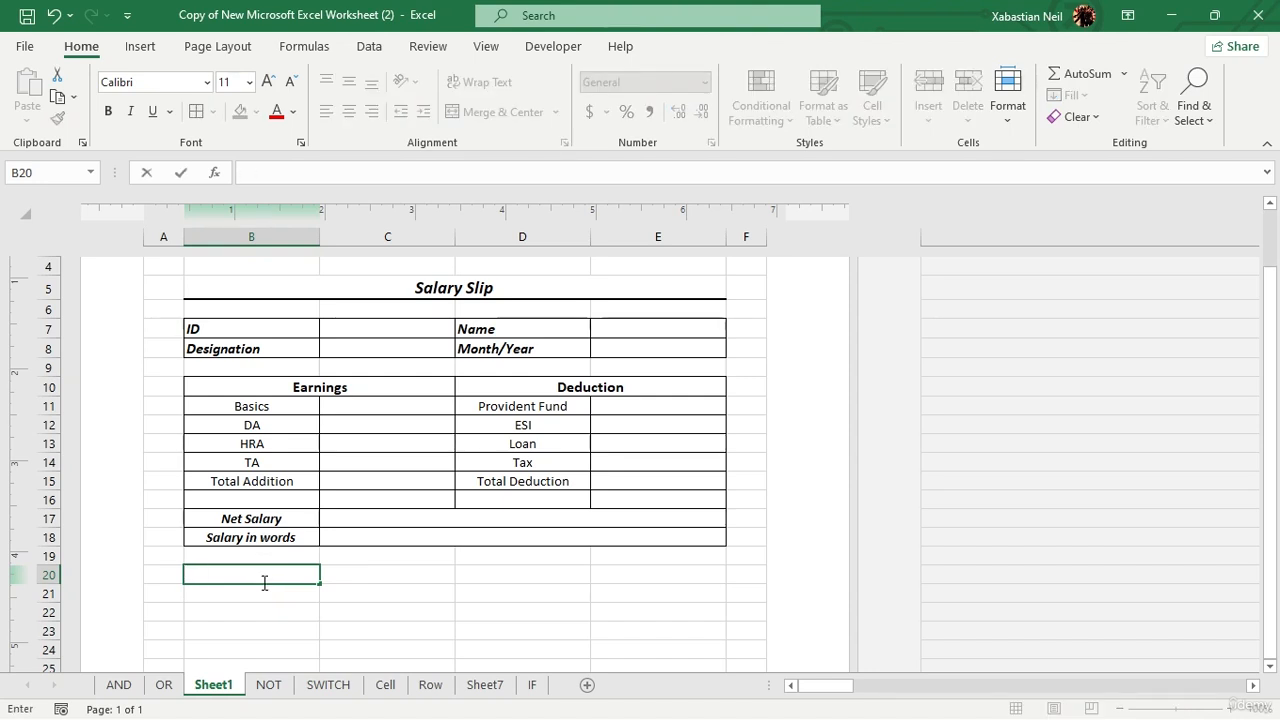
text(Salary )
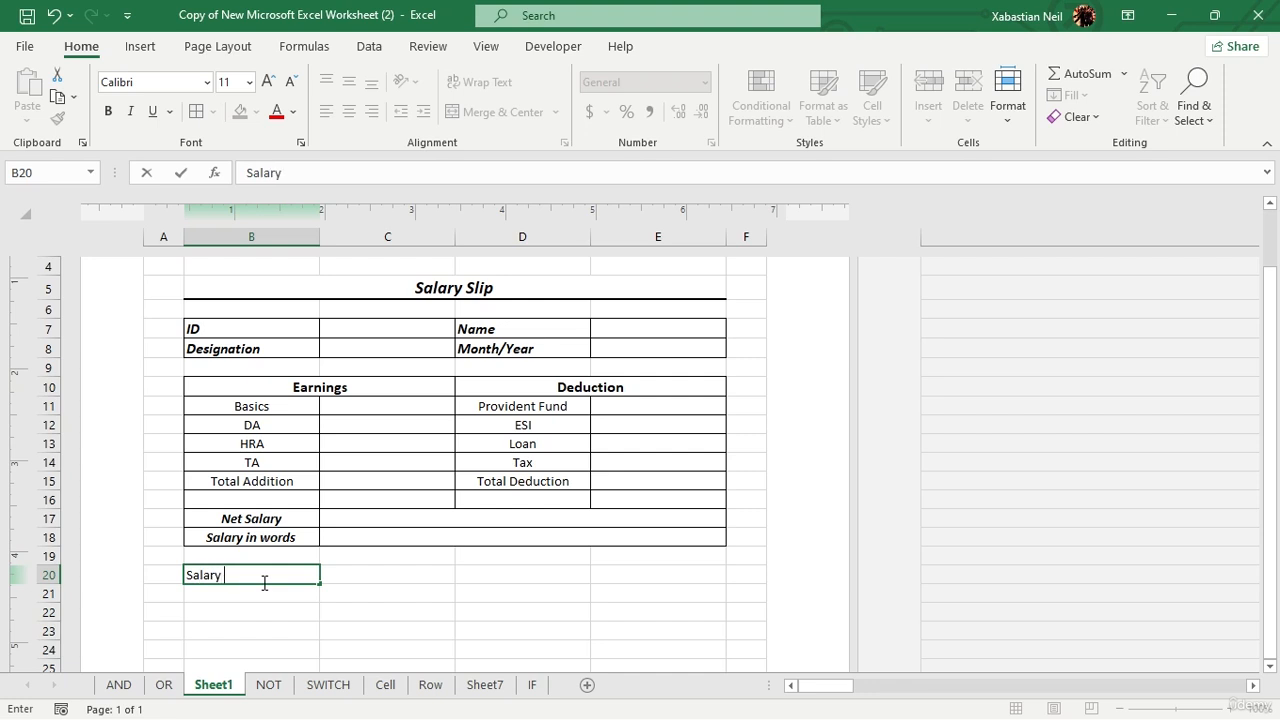
text(Paid by:)
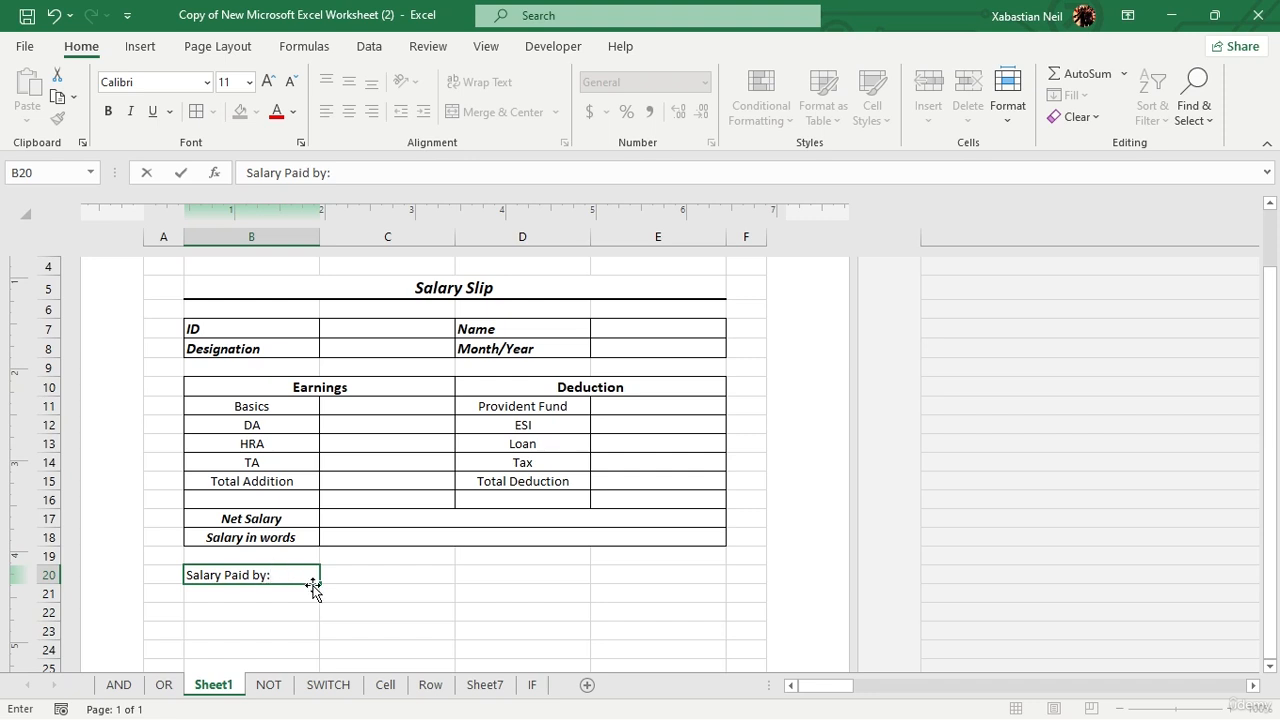
key(Tab)
Step: Enter Cash in C20 and Cheque in D20, and center both cells horizontally
double_click(422, 578)
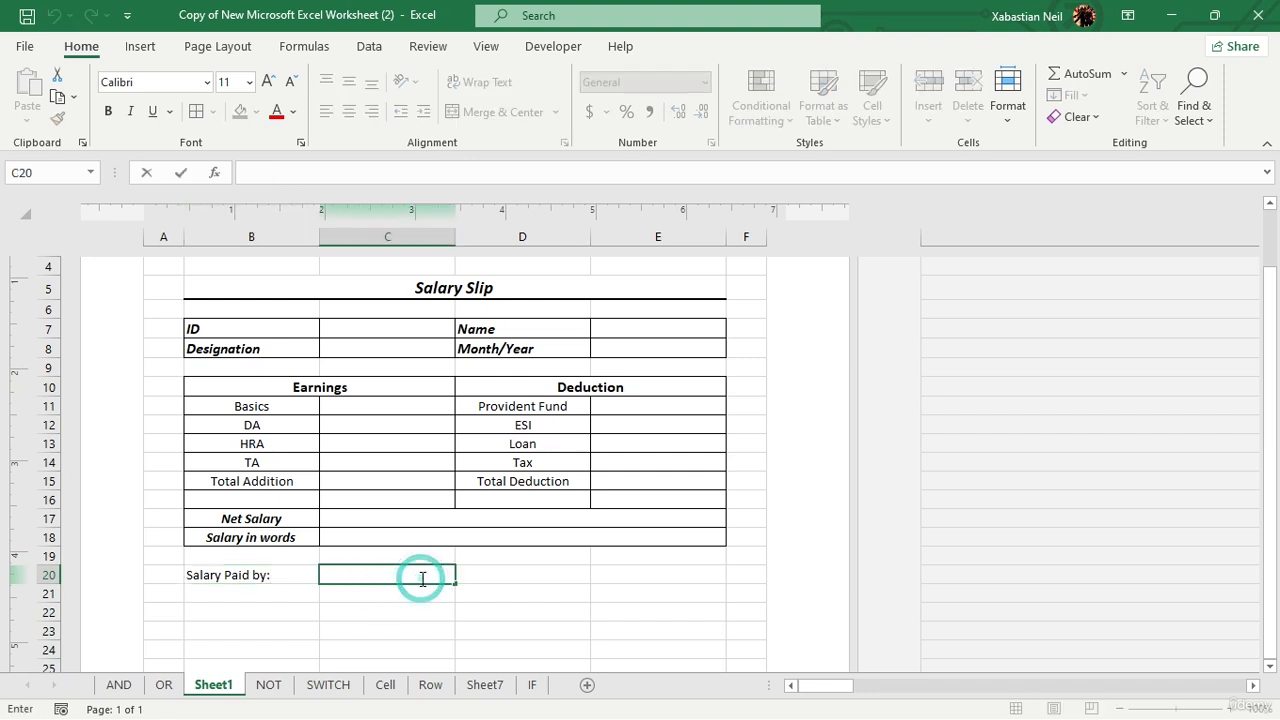
text(Cash)
key(Tab)
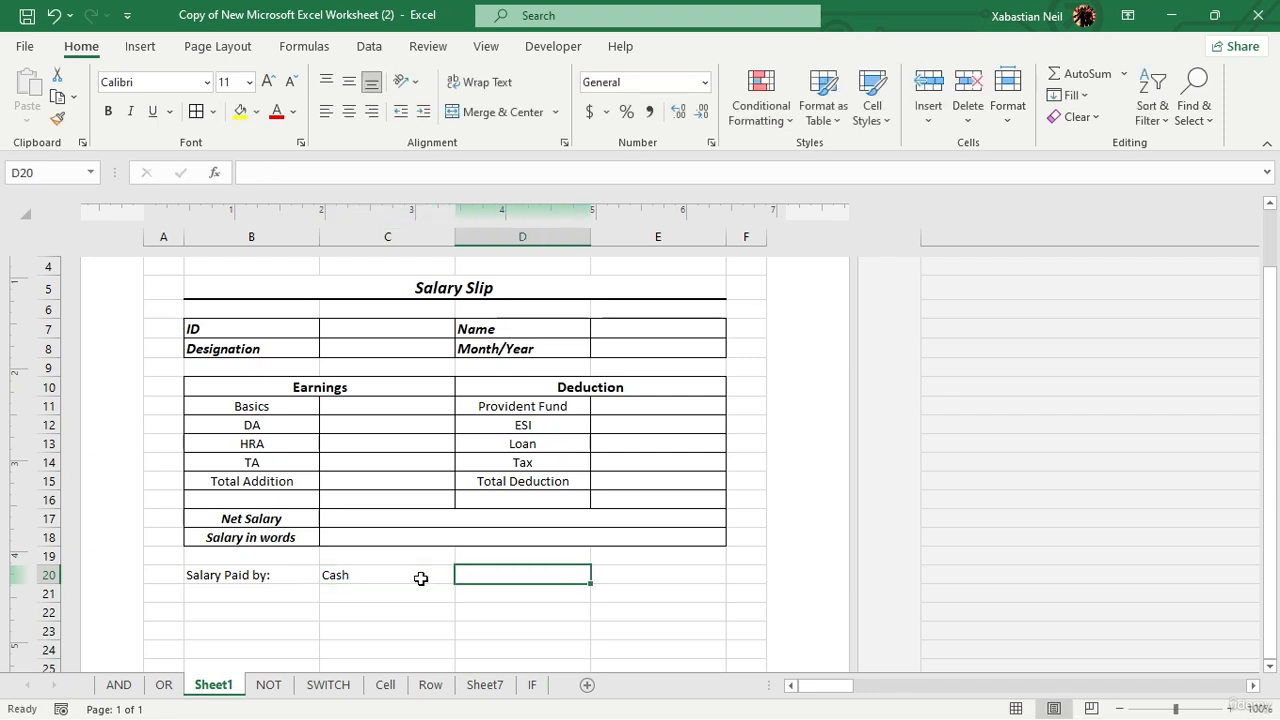
text(Che)
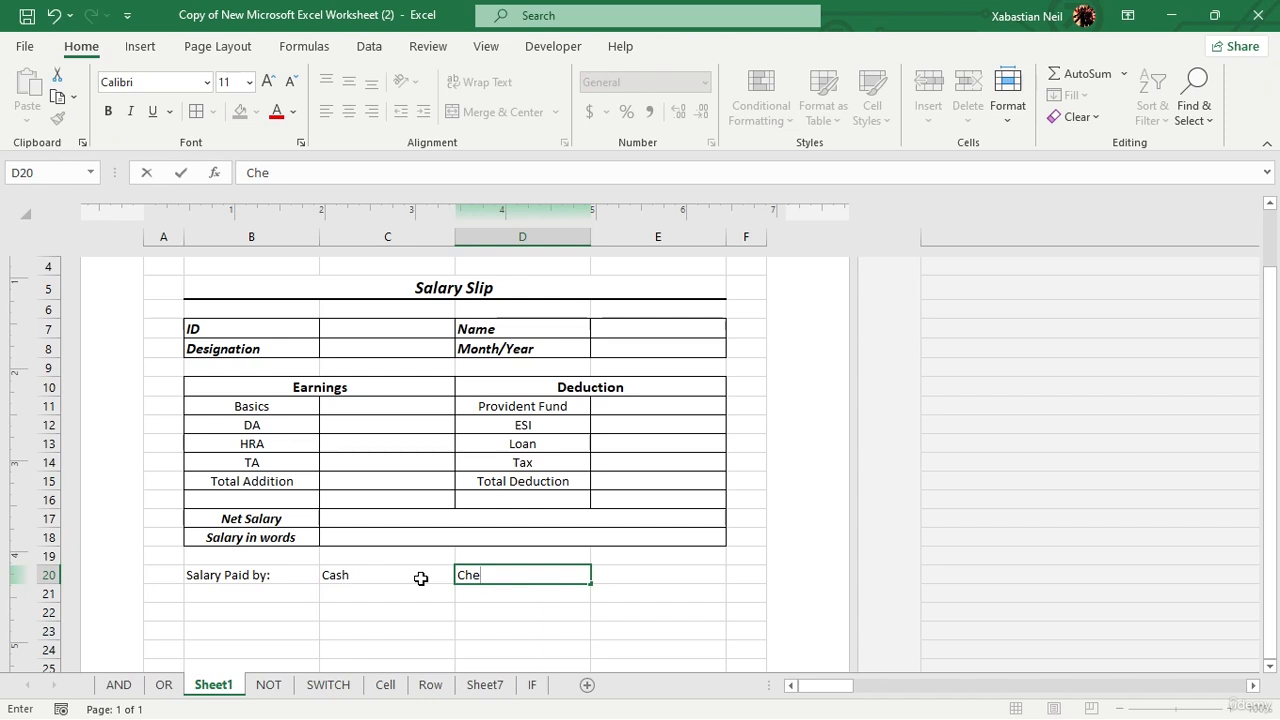
text(que)
drag(383, 580, 537, 569)
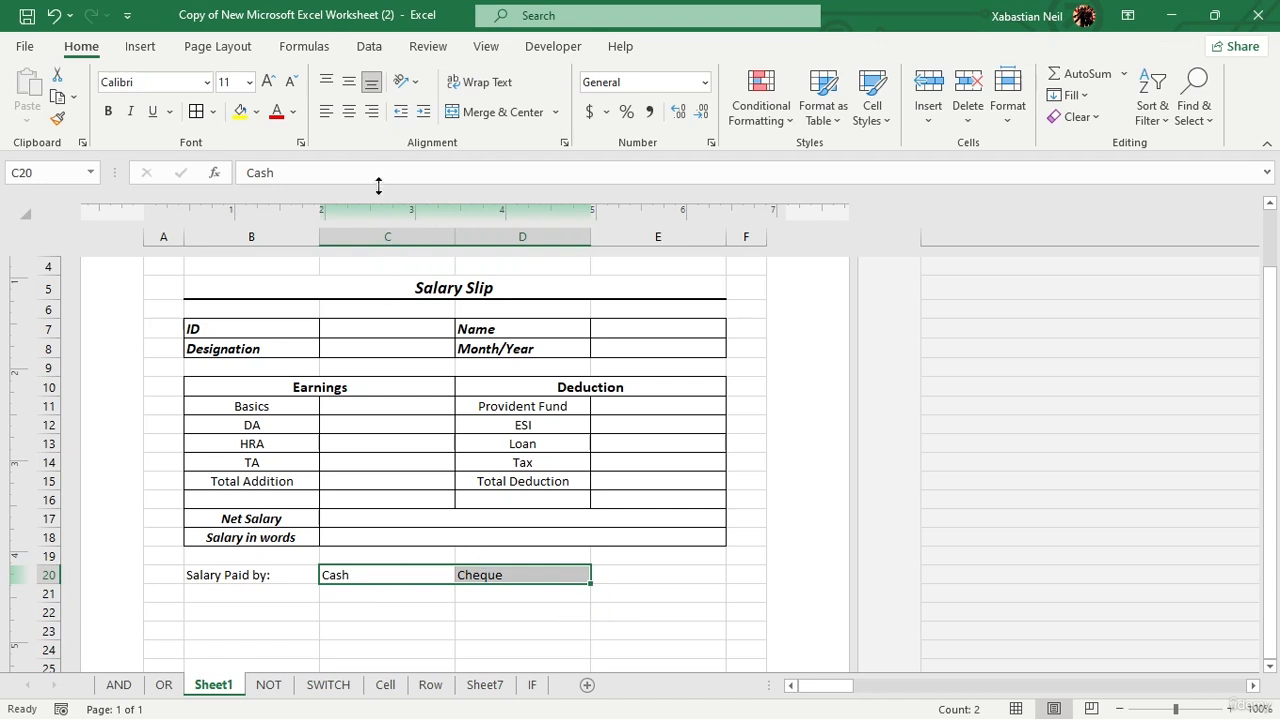
click(348, 116)
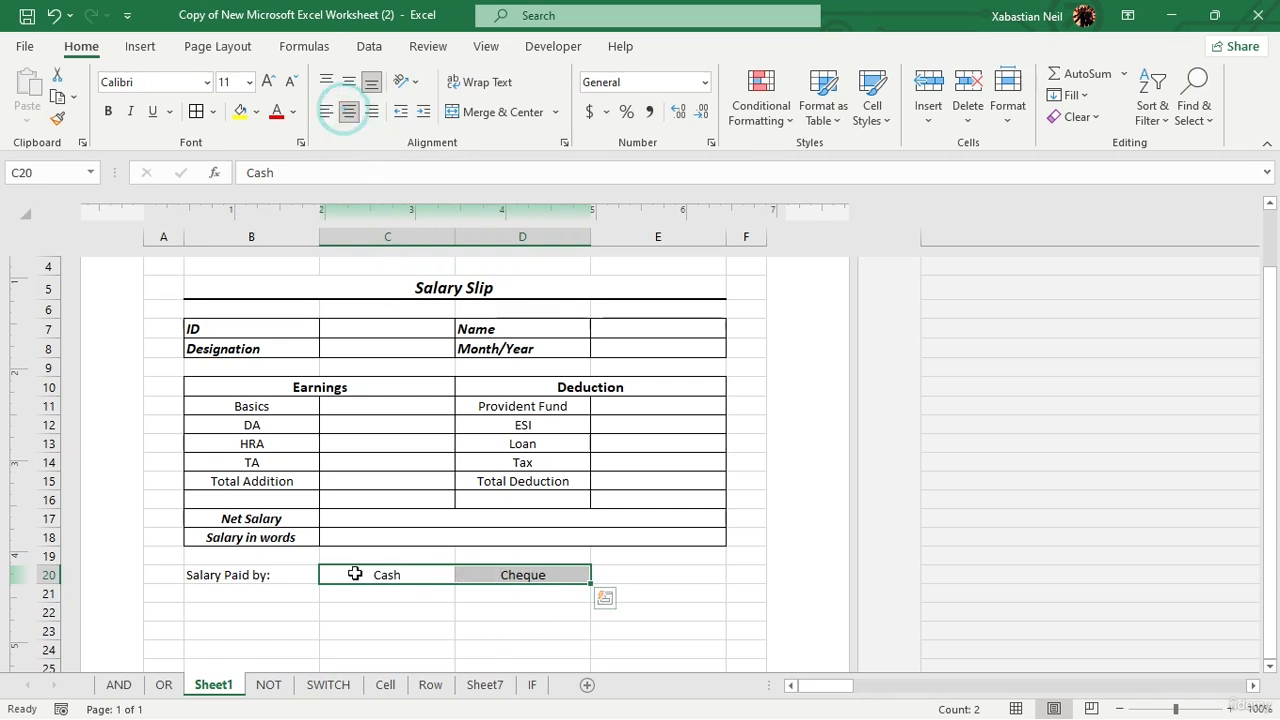
Step: Format the Salary Paid by: label in B20 as 12 pt, bold and italic
click(294, 576)
click(267, 81)
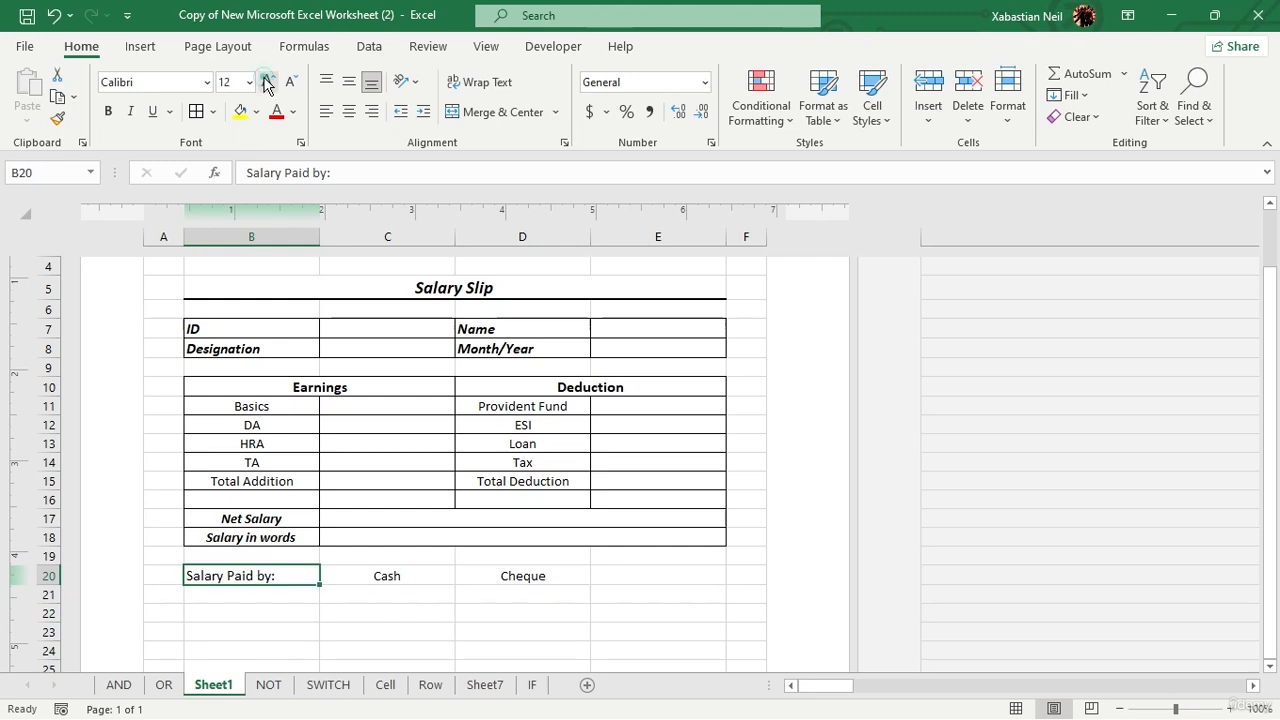
click(108, 111)
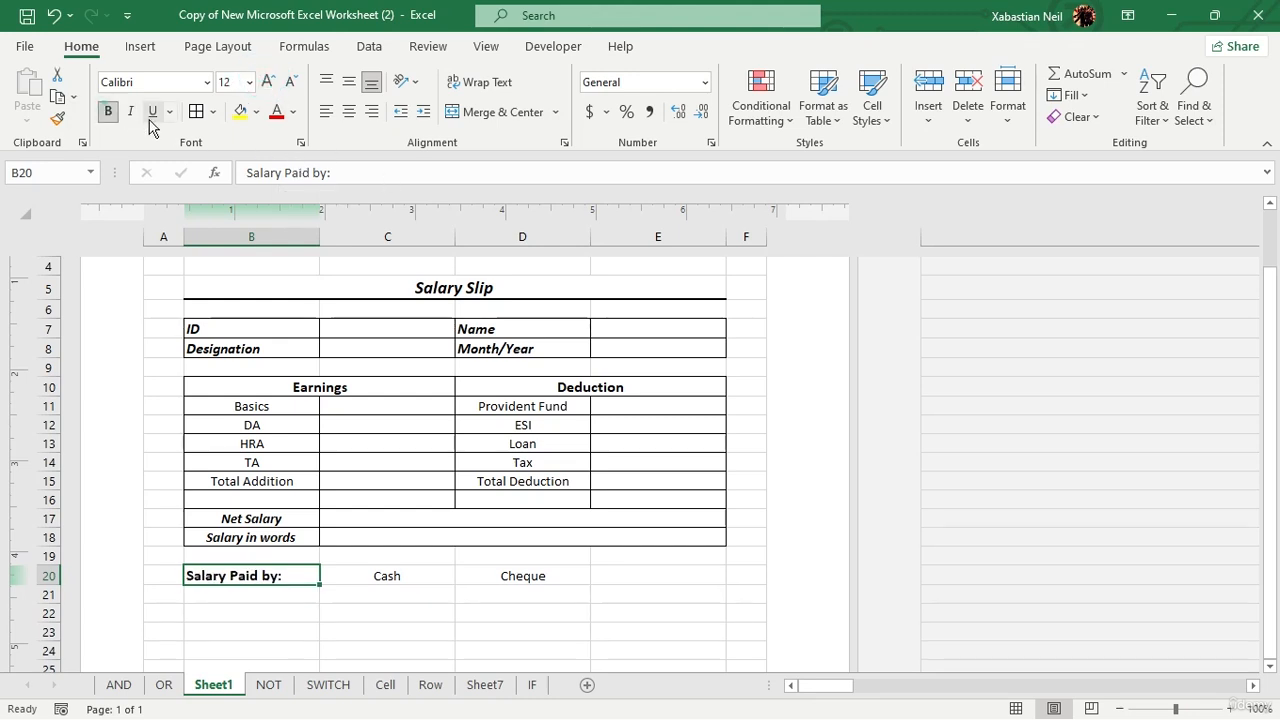
click(131, 111)
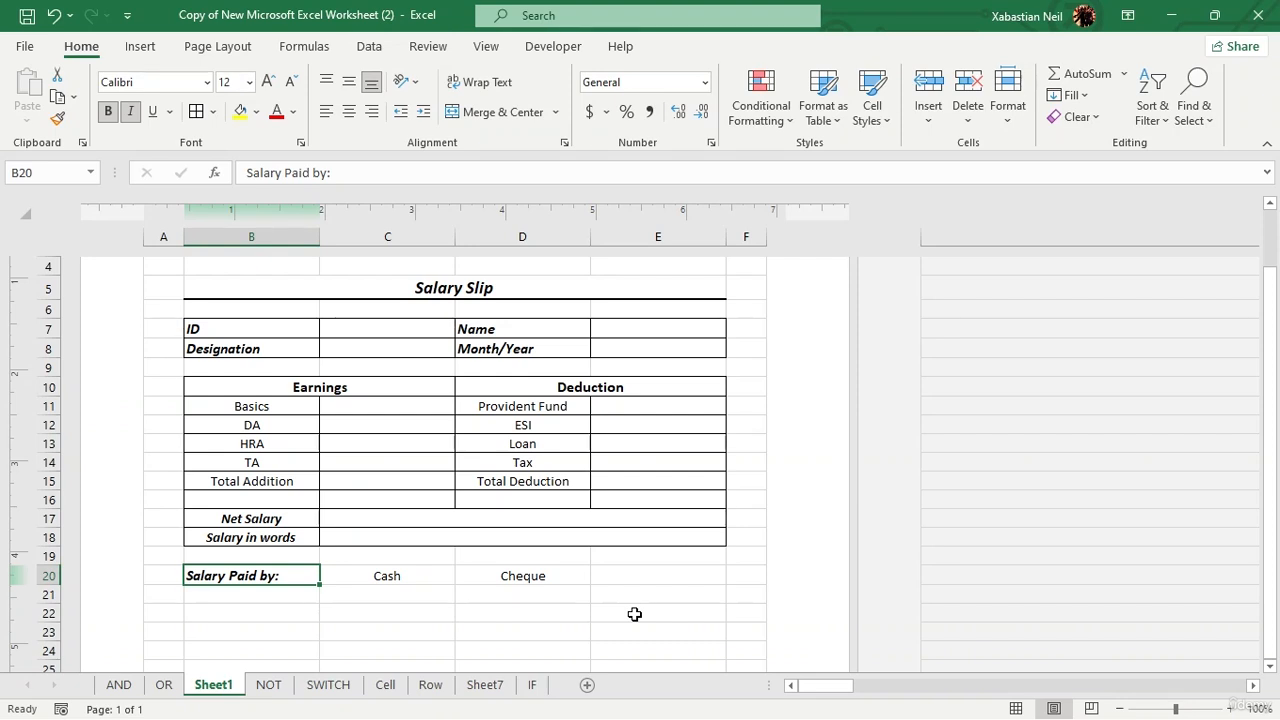
Step: Try placing a check box form control beside Cash in C20, test ticking it, and undo the insertion
click(549, 47)
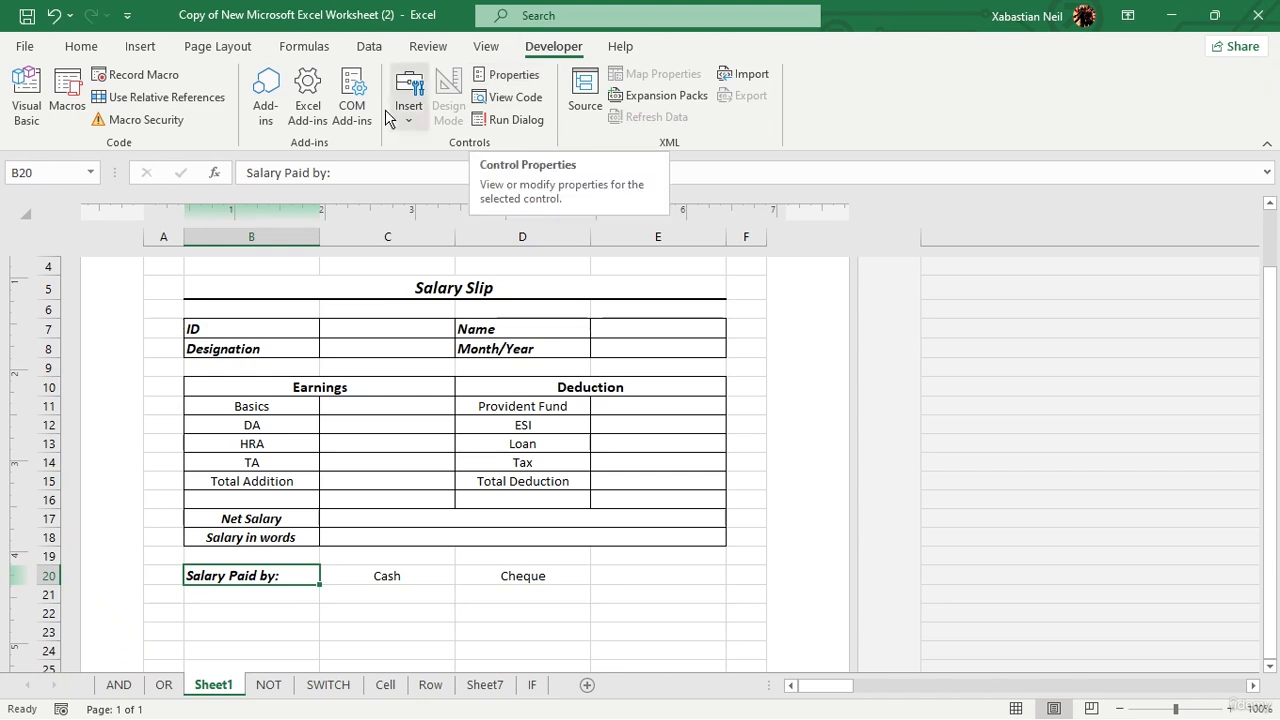
click(419, 102)
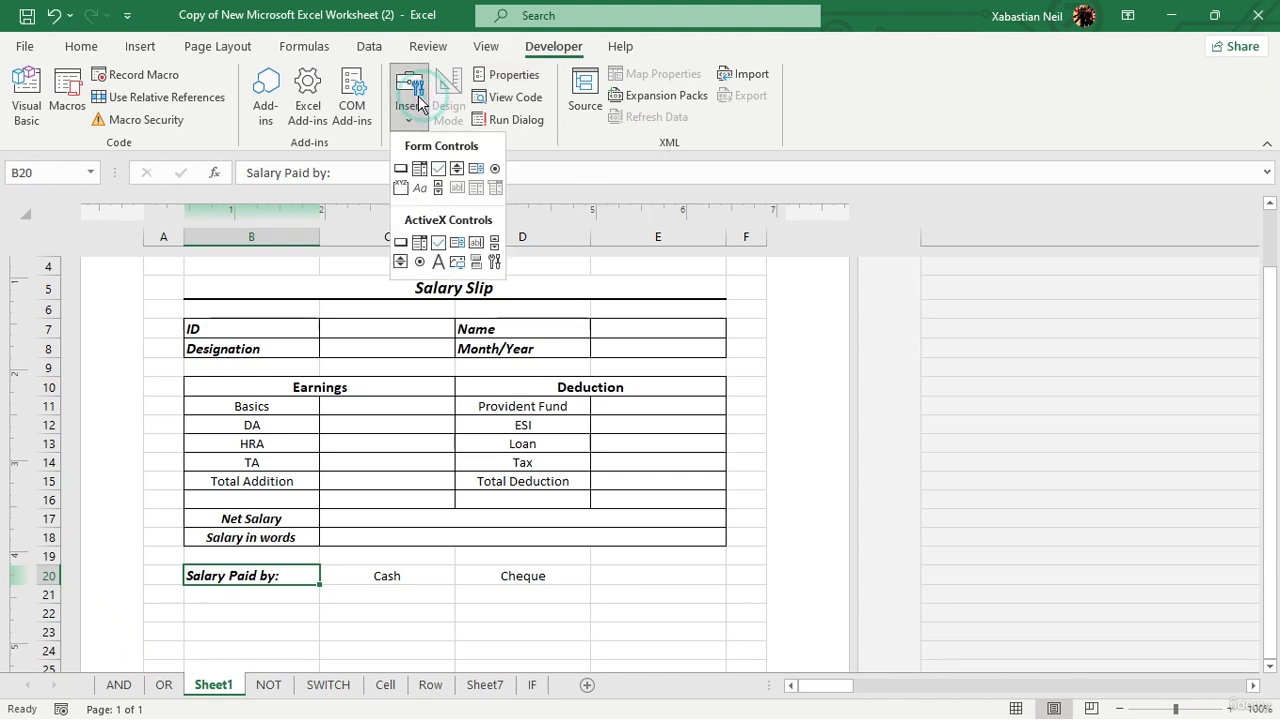
click(437, 173)
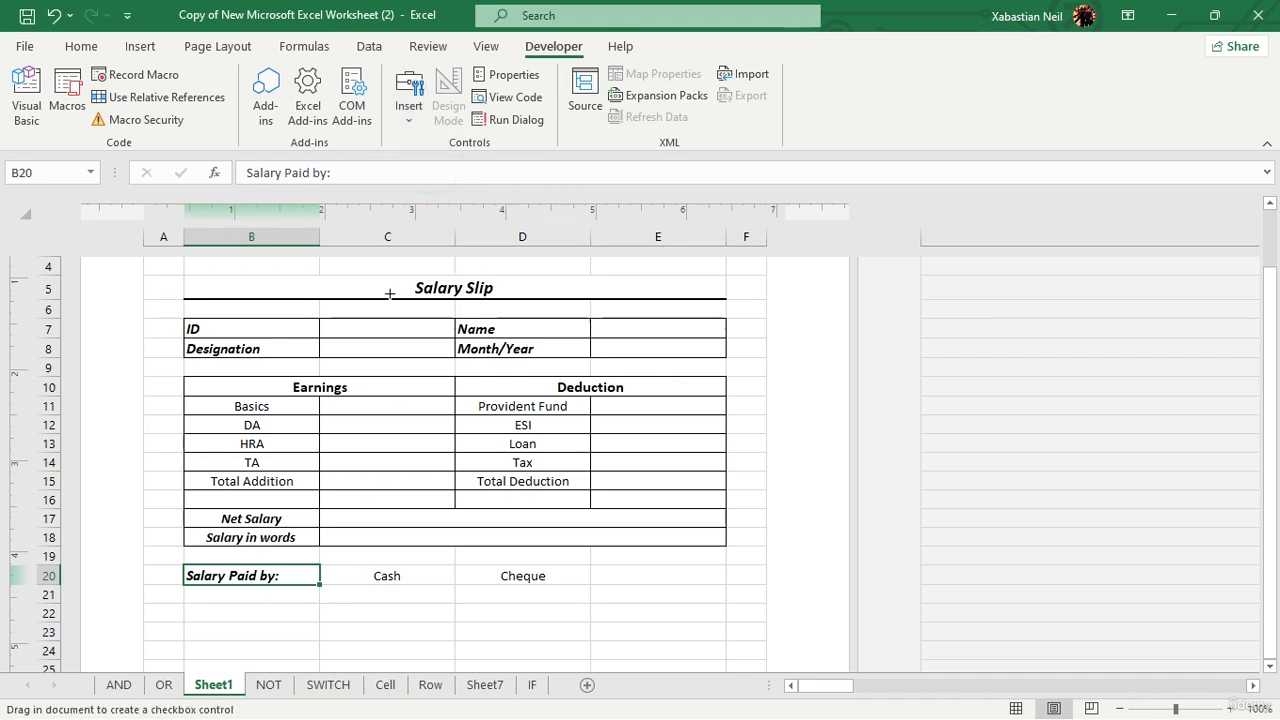
drag(345, 570, 365, 596)
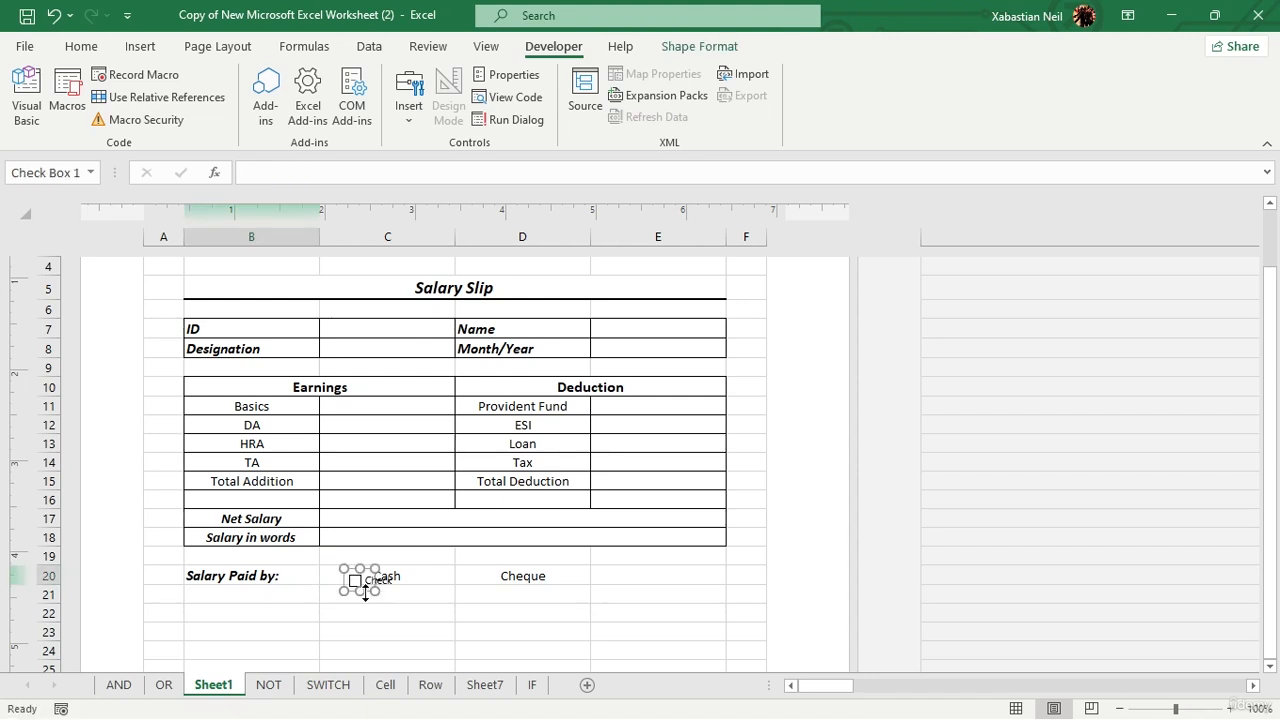
click(358, 592)
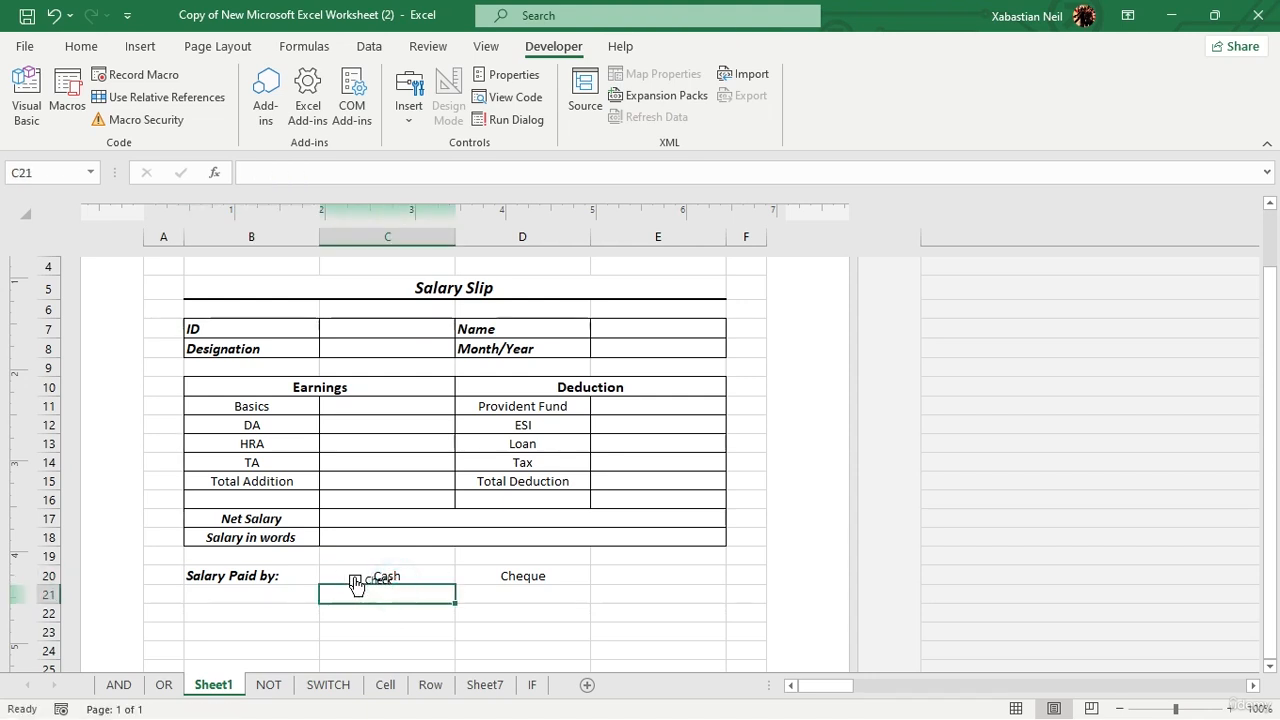
click(355, 582)
click(395, 593)
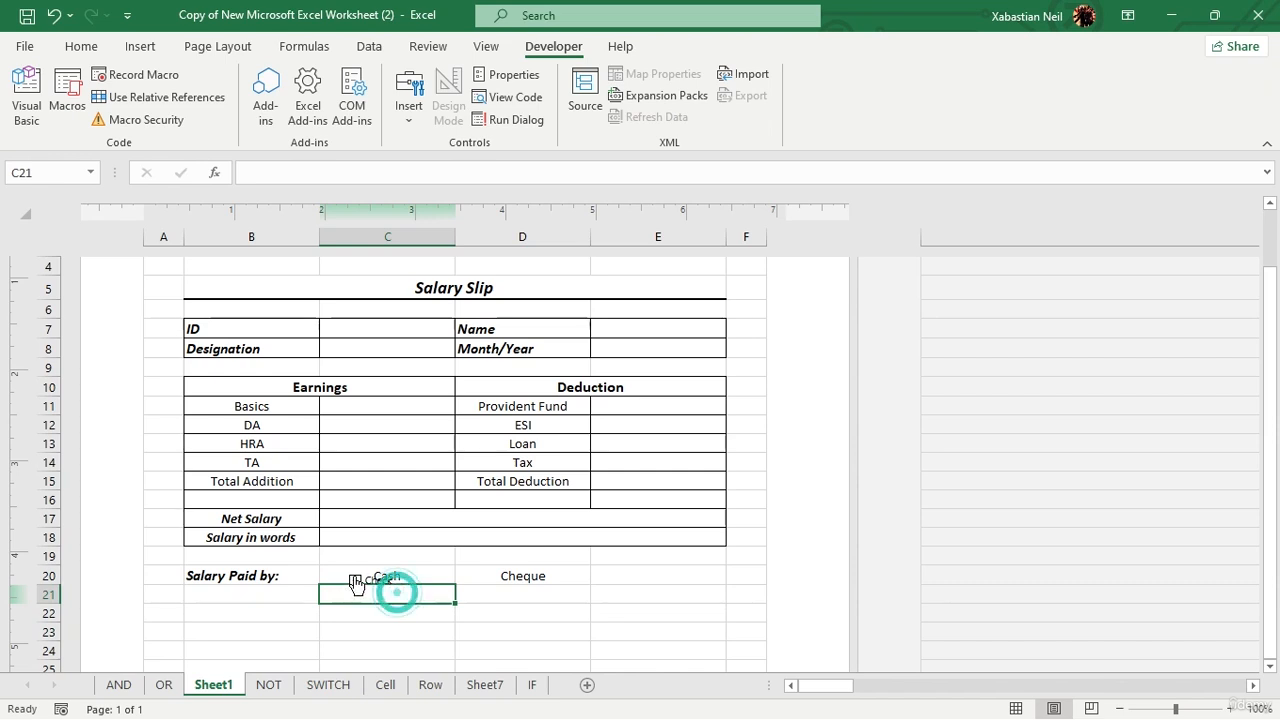
click(355, 580)
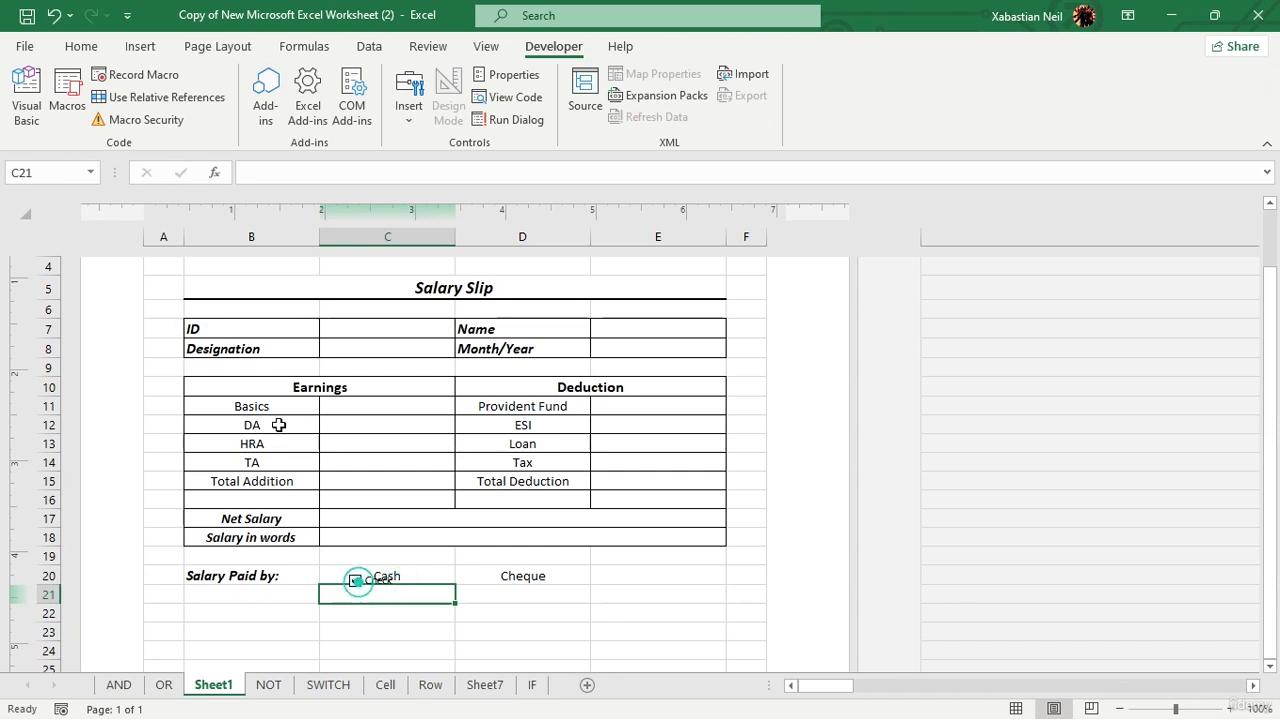
click(55, 15)
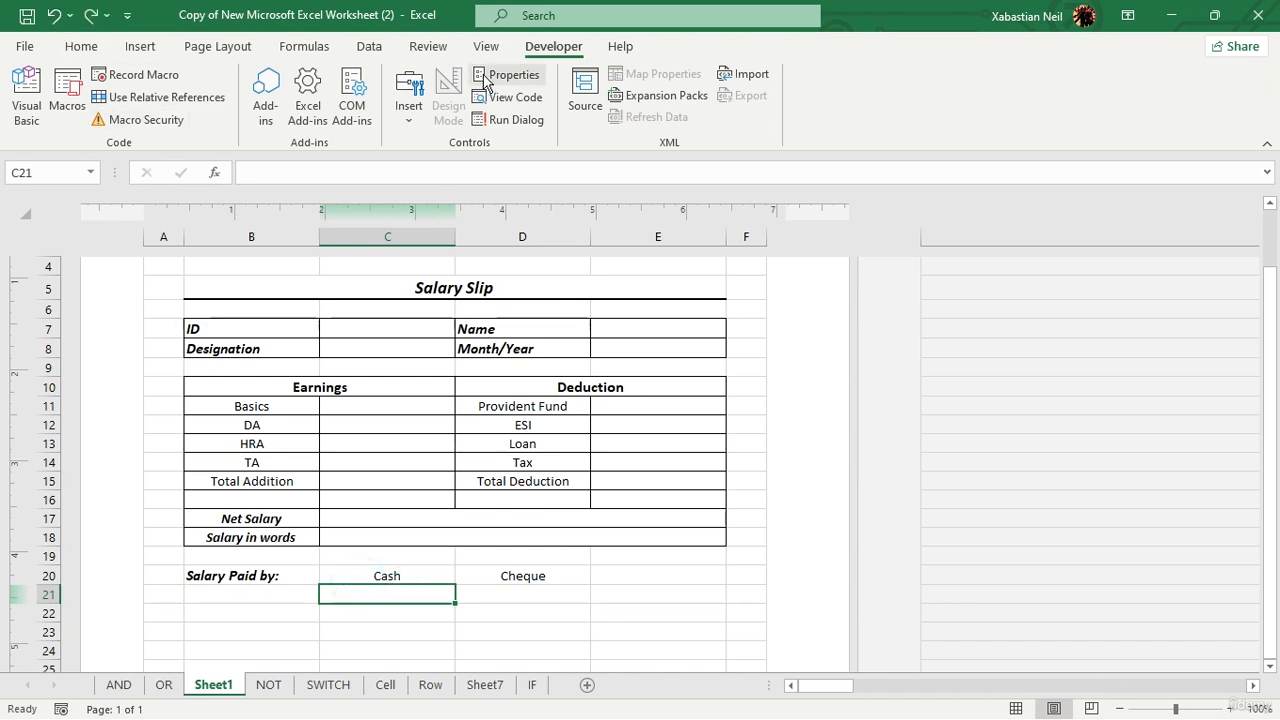
Step: Insert a small check box form control beside Cash in C20 and copy it beside Cheque in D20
click(408, 105)
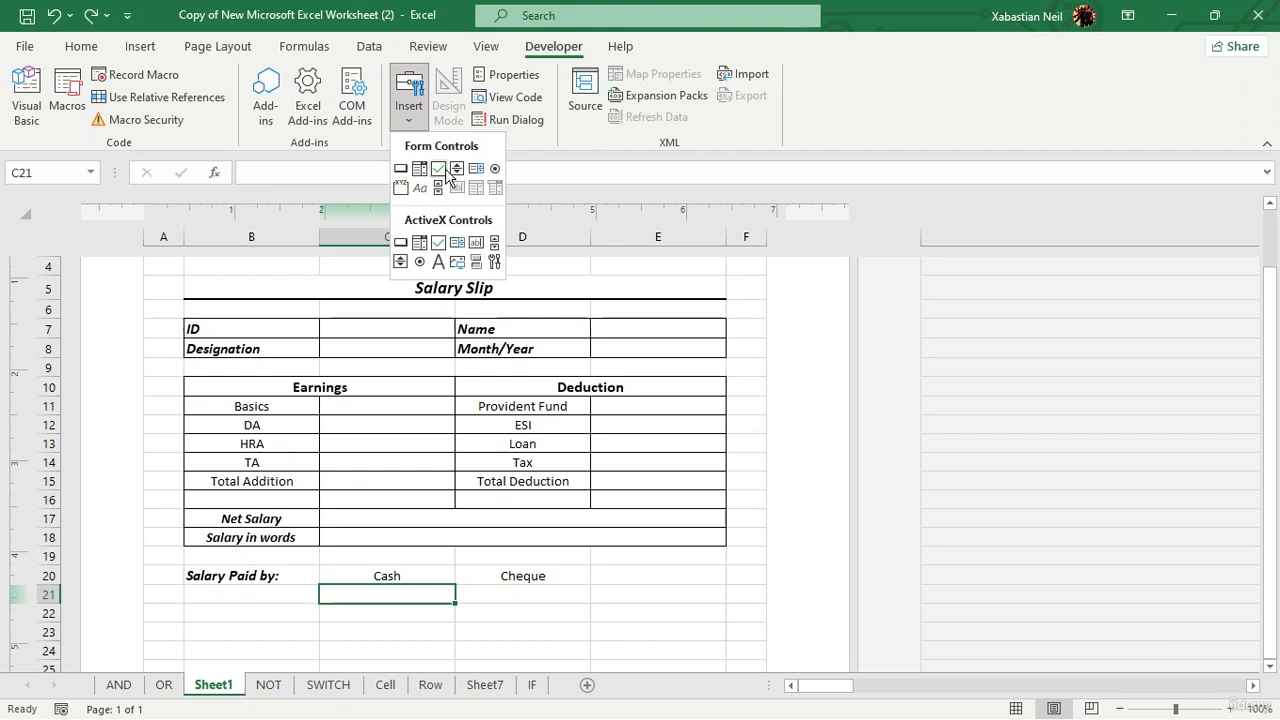
click(438, 168)
drag(340, 570, 372, 591)
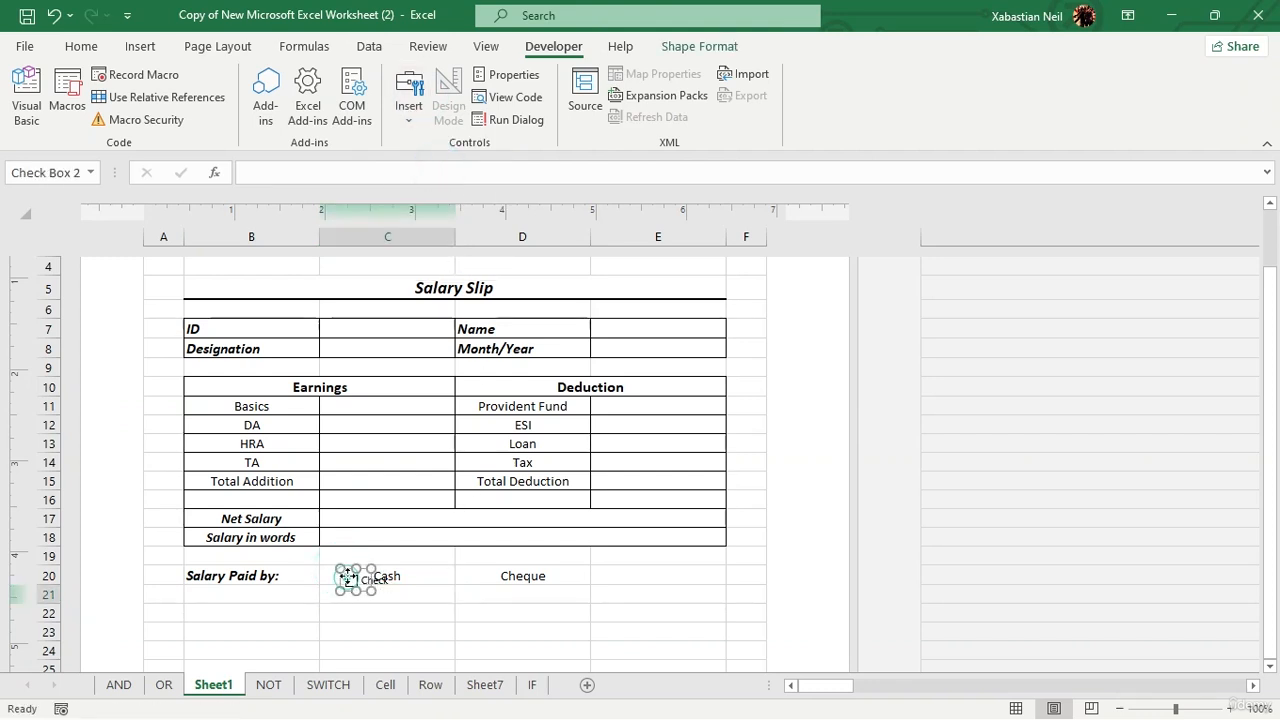
click(347, 577)
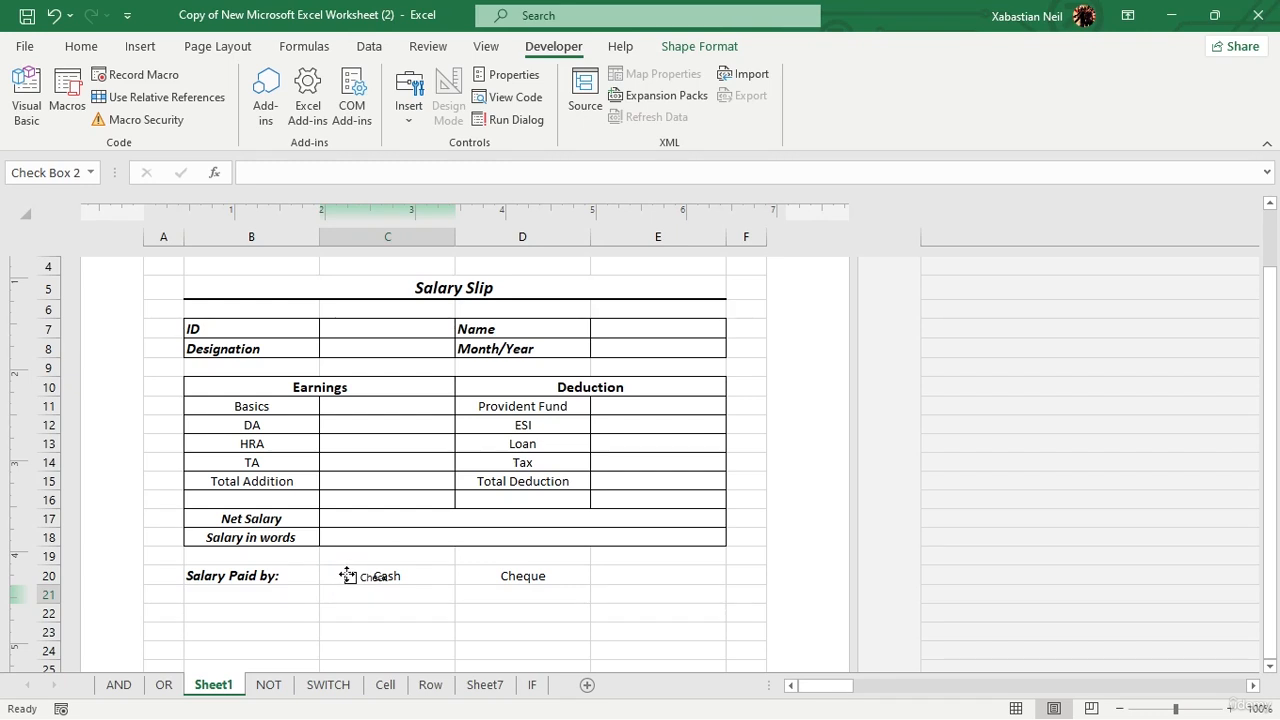
ctrl+click(346, 576)
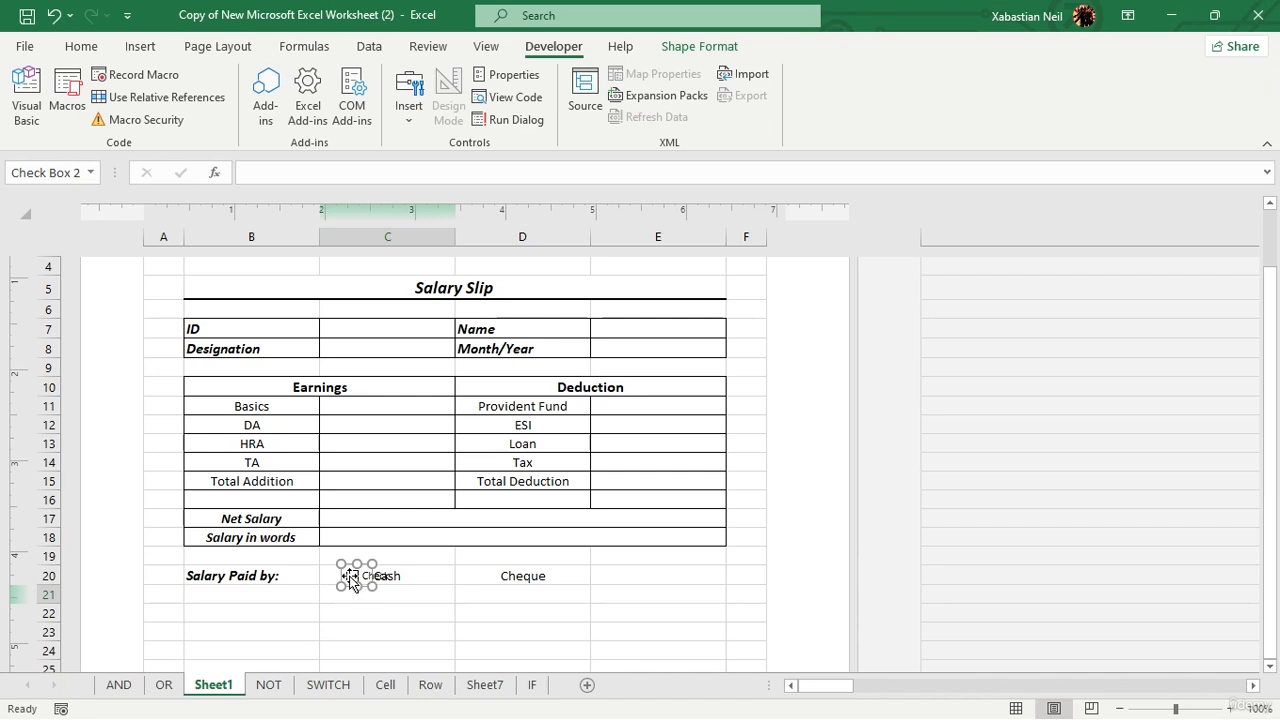
drag(352, 583, 484, 577)
click(748, 500)
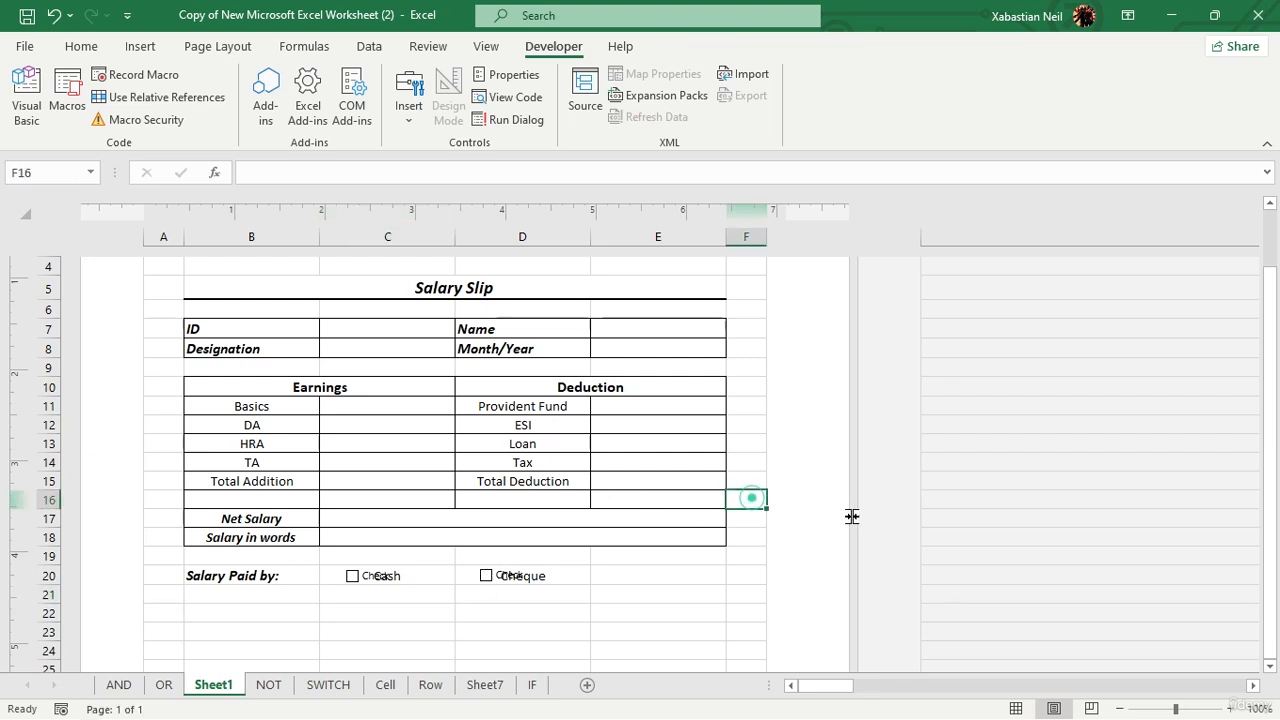
Step: Try to edit the caption text of the check box beside Cheque in D20
click(600, 591)
click(513, 590)
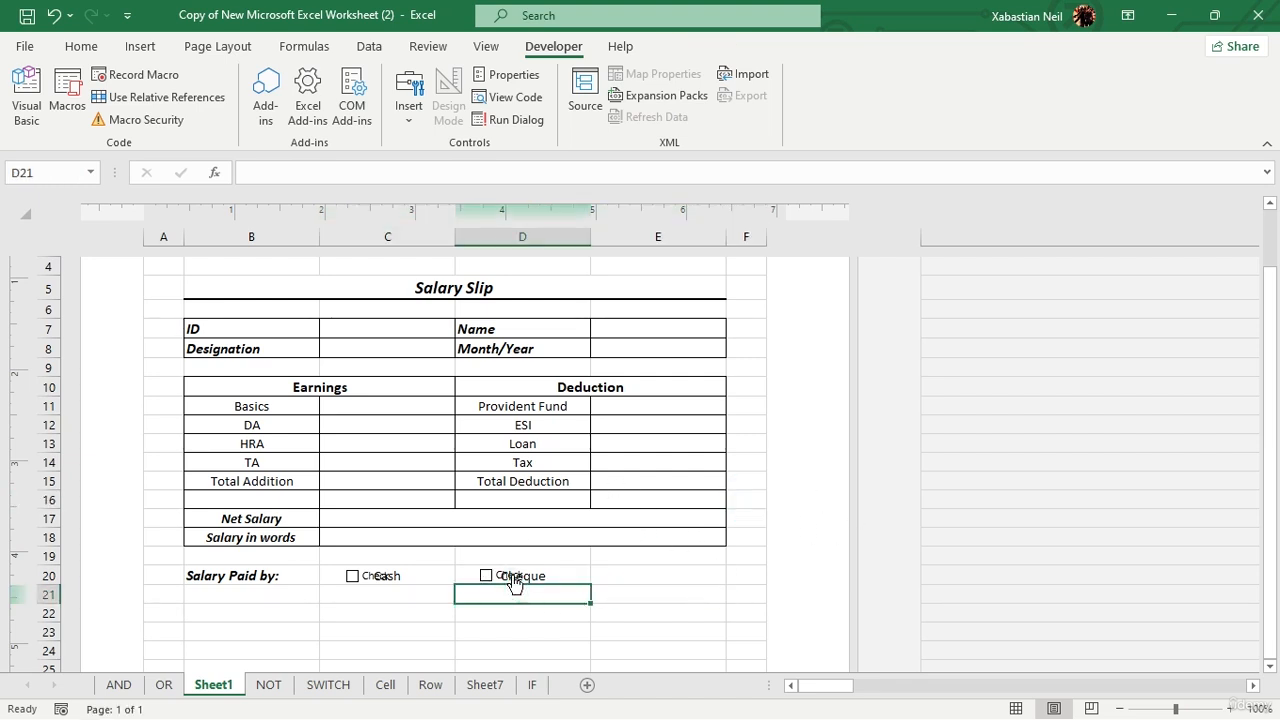
click(513, 583)
click(503, 584)
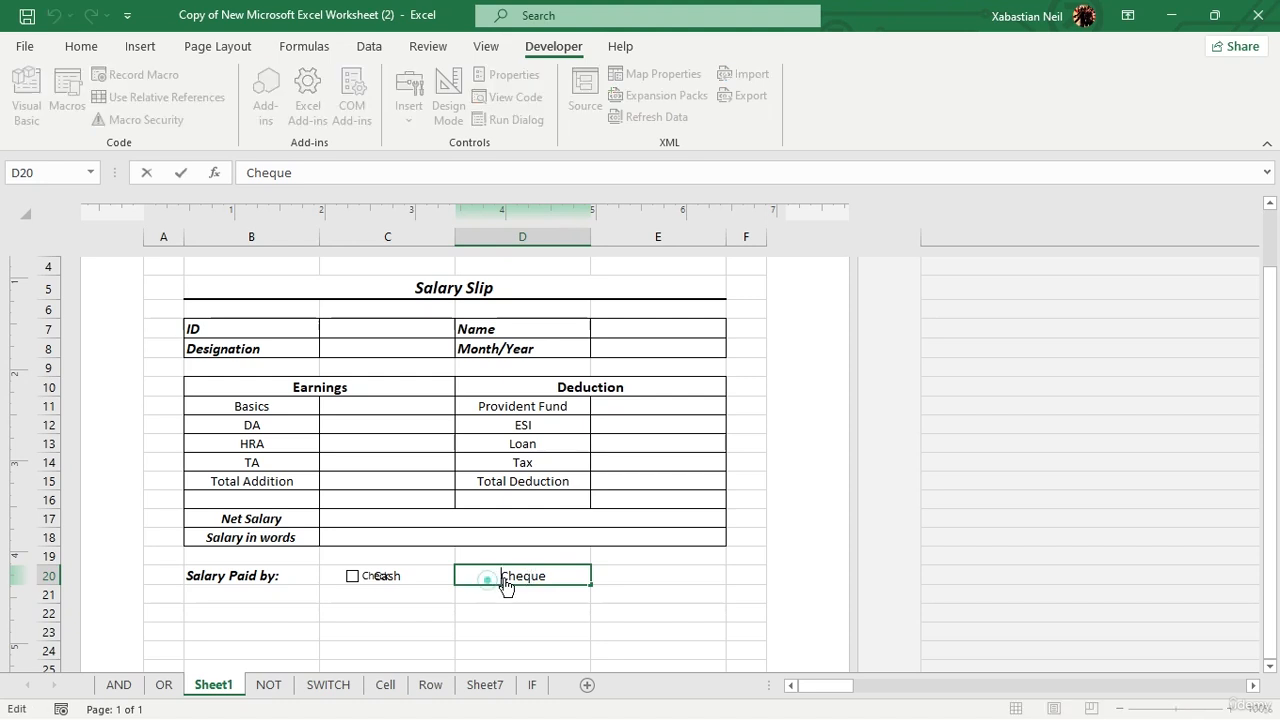
click(528, 620)
right_click(498, 582)
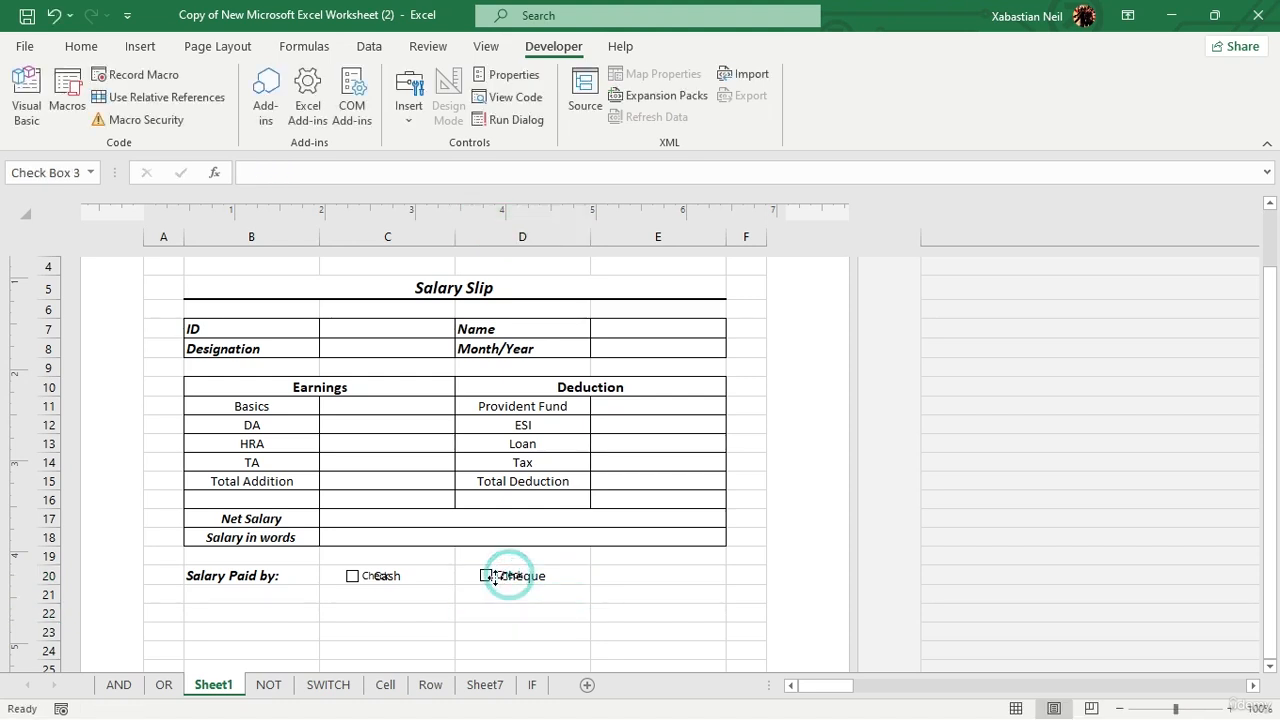
click(606, 452)
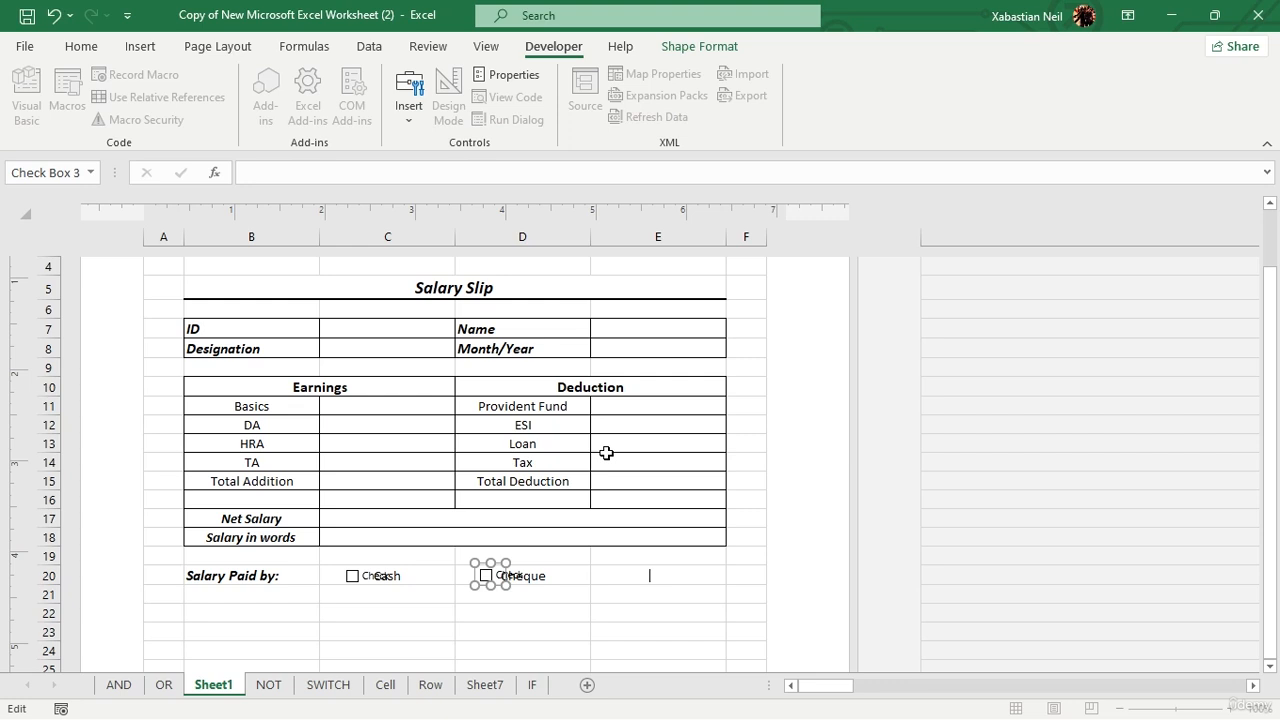
right_click(500, 570)
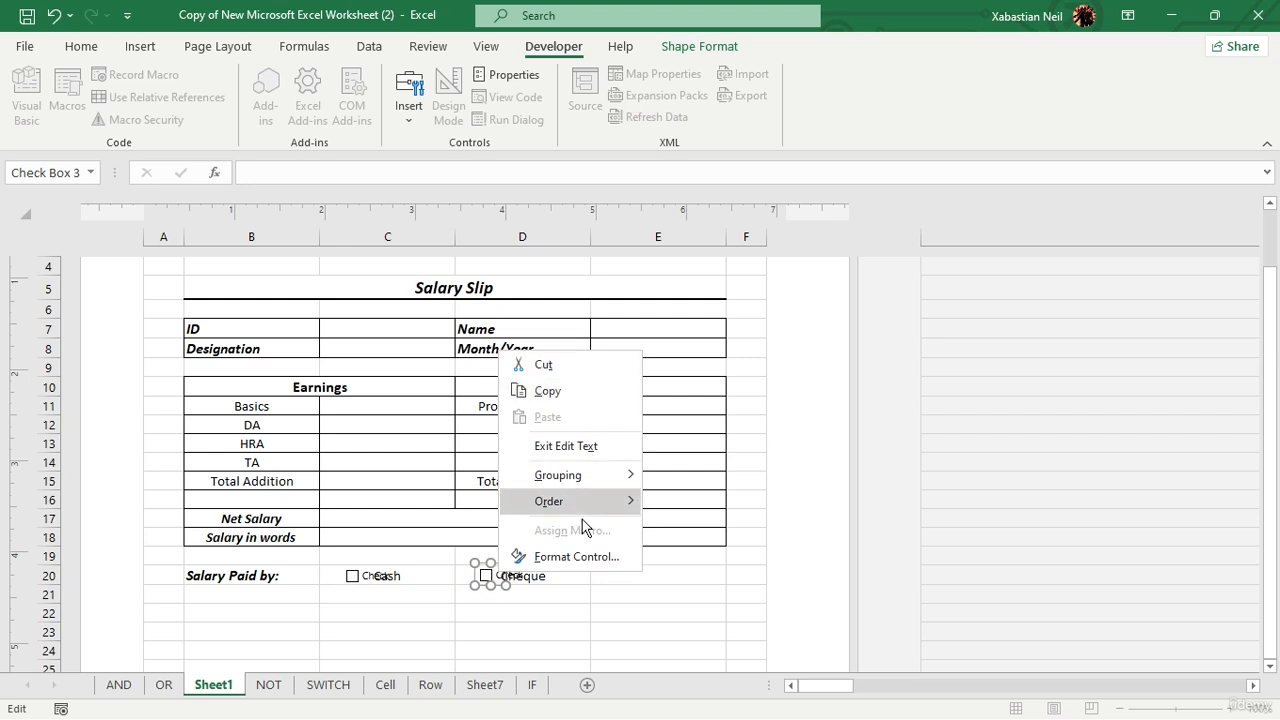
click(618, 449)
Step: Try deleting the check box beside Cheque in D20, and undo the deletion
key(Delete)
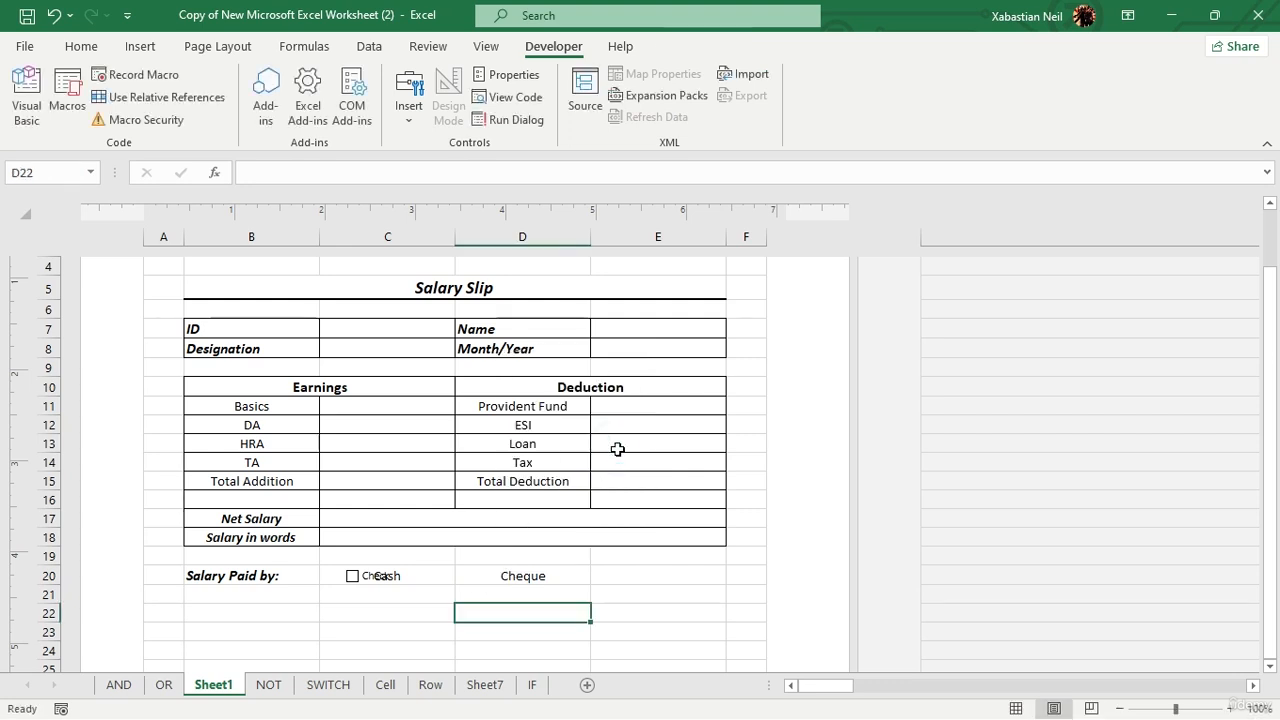
key(BackSpace)
key(Return)
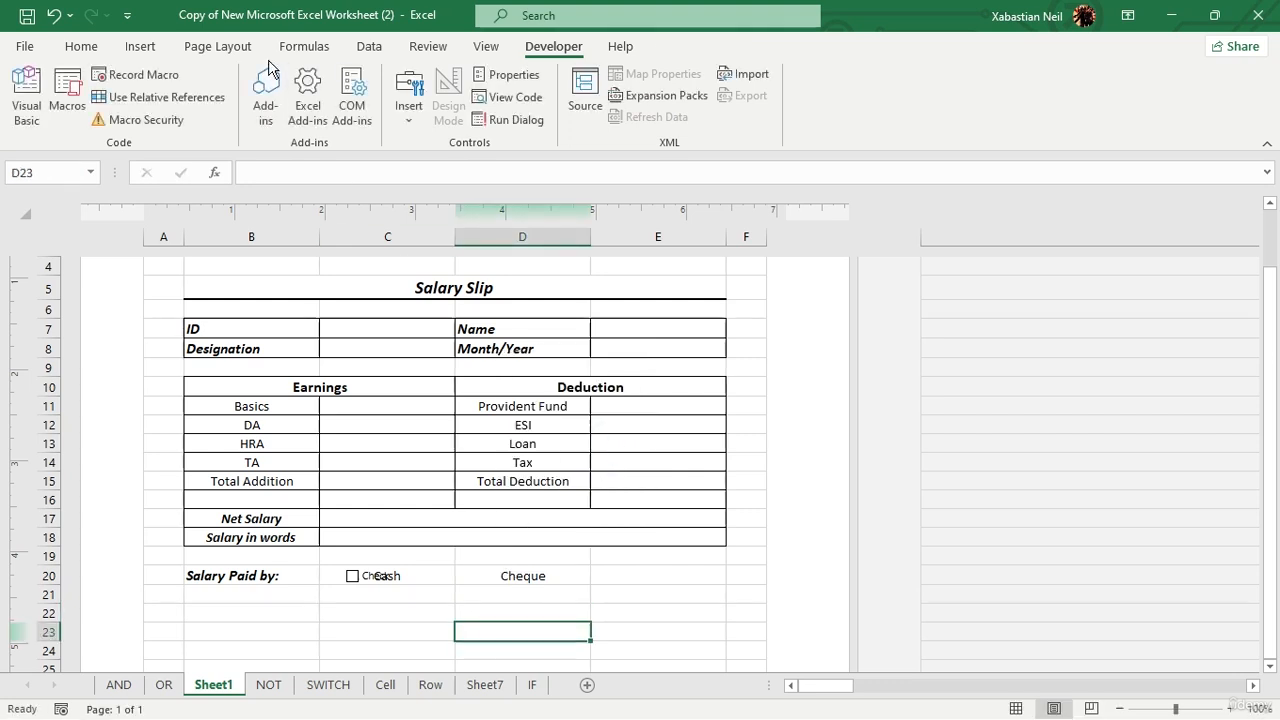
click(52, 15)
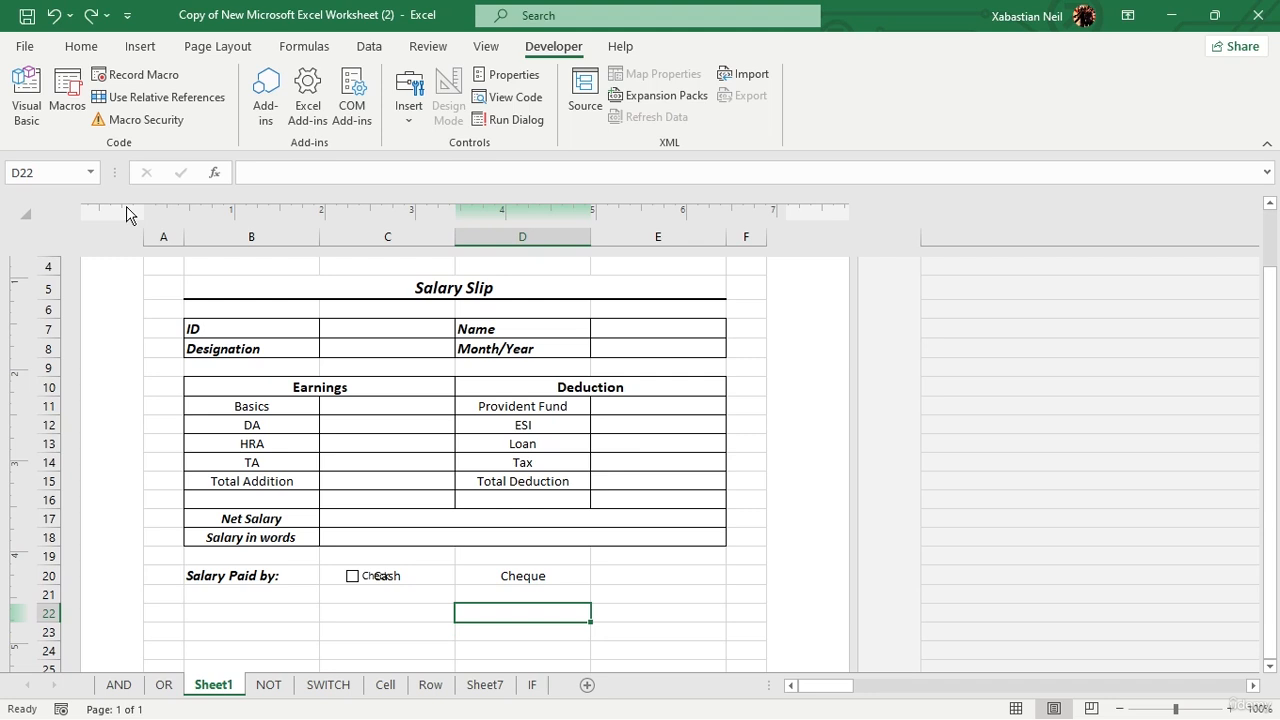
click(52, 15)
click(546, 475)
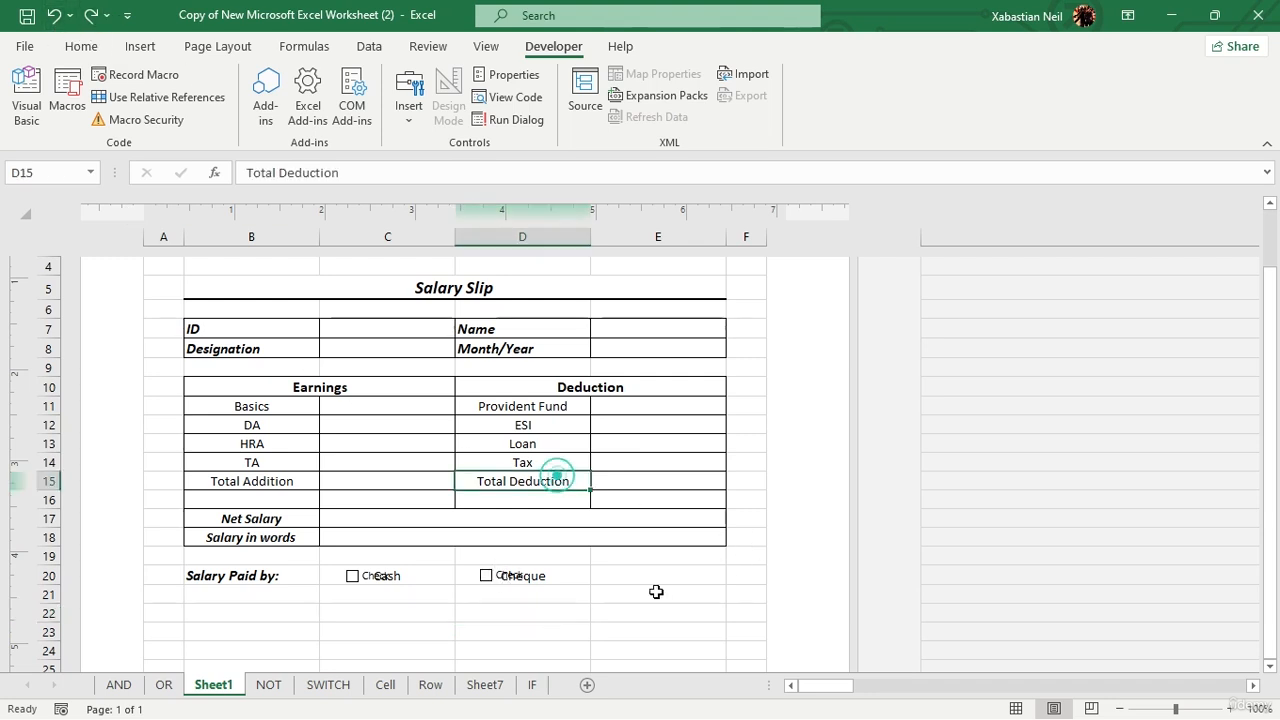
click(351, 577)
click(351, 578)
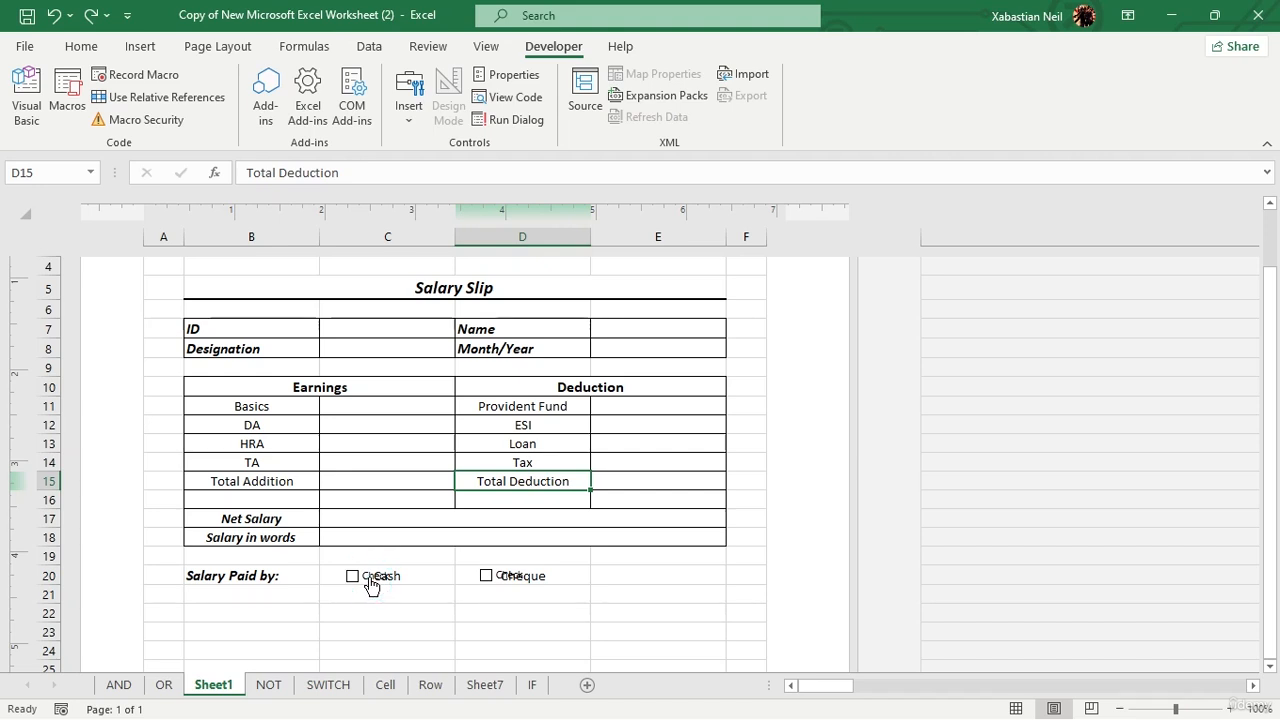
right_click(370, 584)
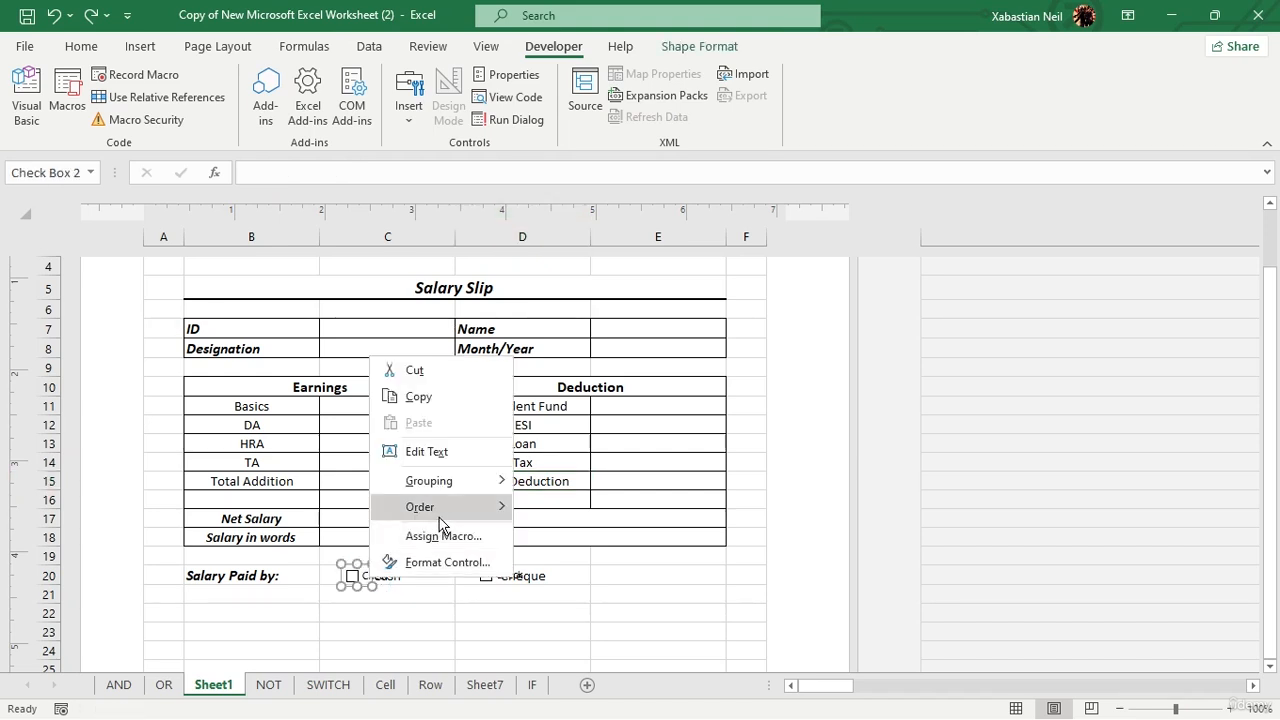
click(350, 651)
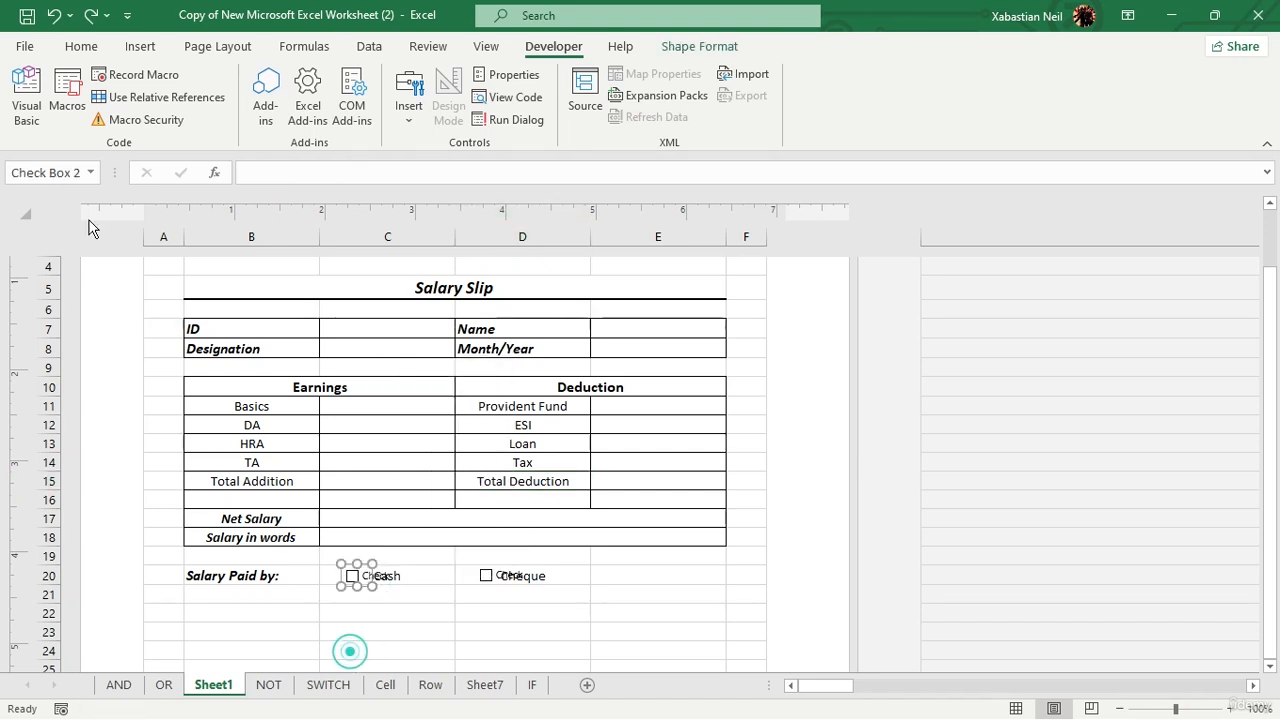
Step: Undo the insertion of the check boxes beside Cash and Cheque in row 20
click(55, 17)
click(56, 18)
click(57, 20)
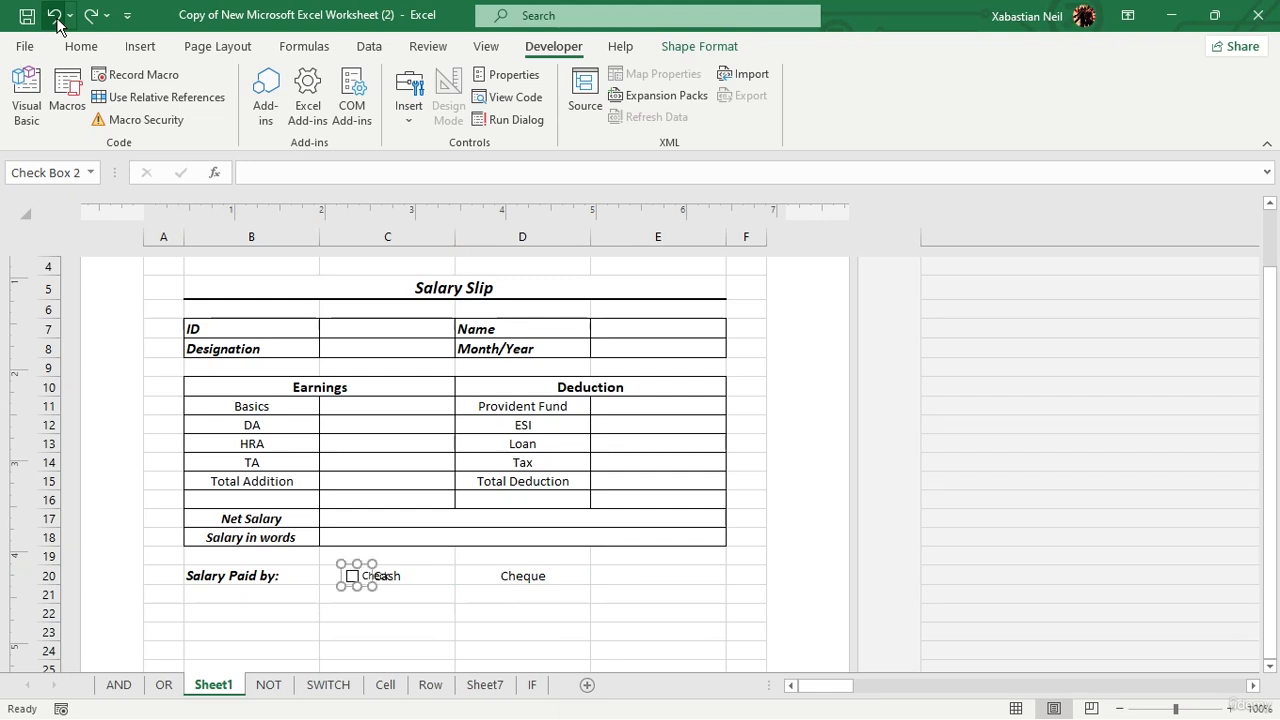
click(57, 20)
click(57, 20)
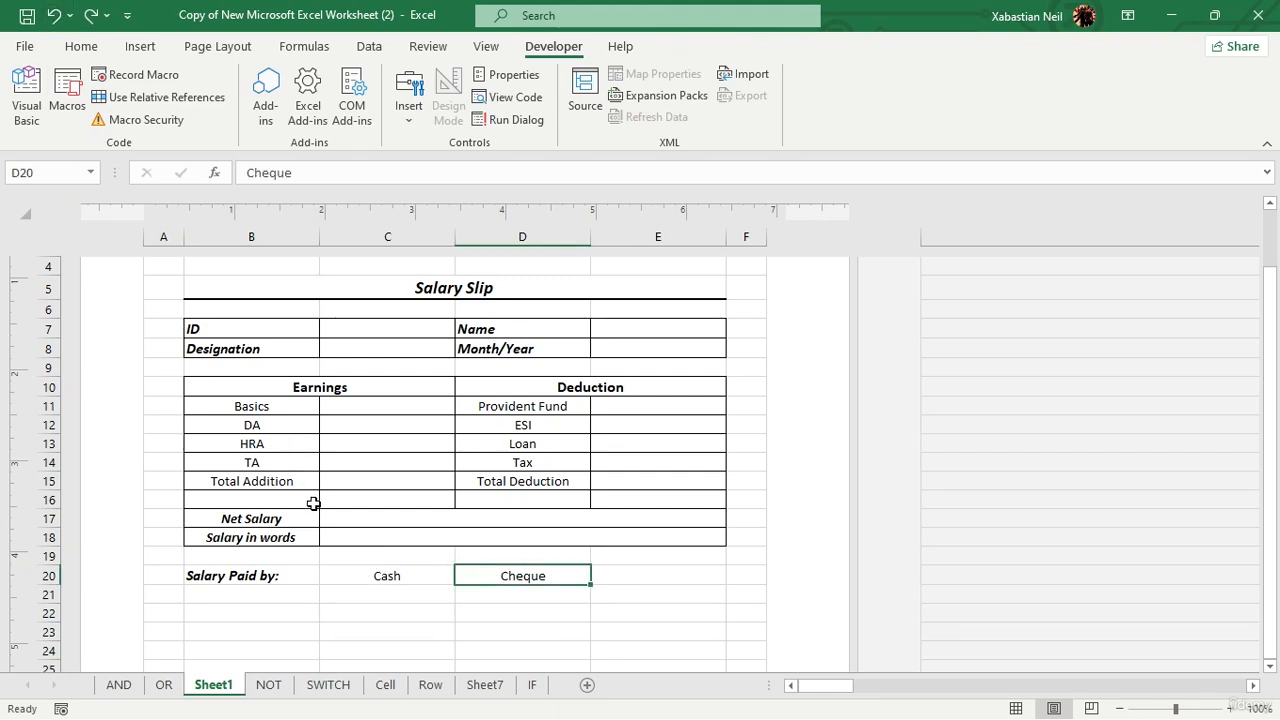
Step: Insert a small check box form control beside Cash in C20 and remove its caption text
click(410, 110)
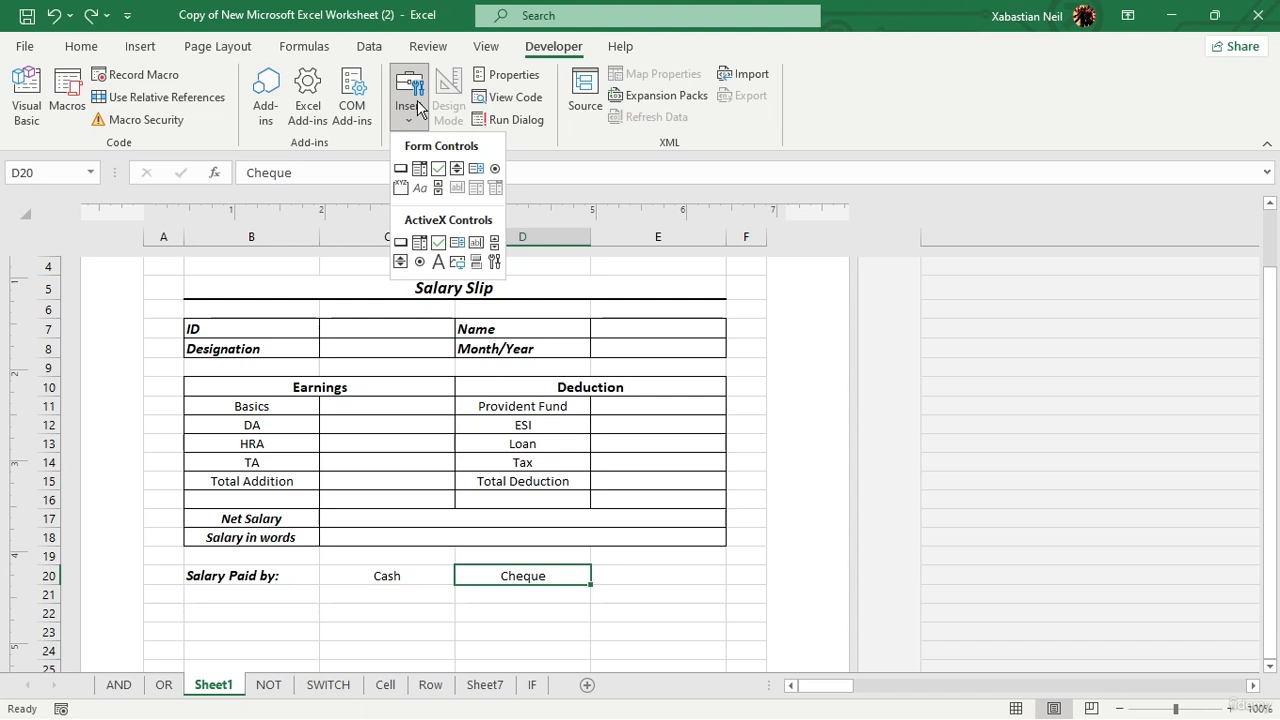
click(441, 175)
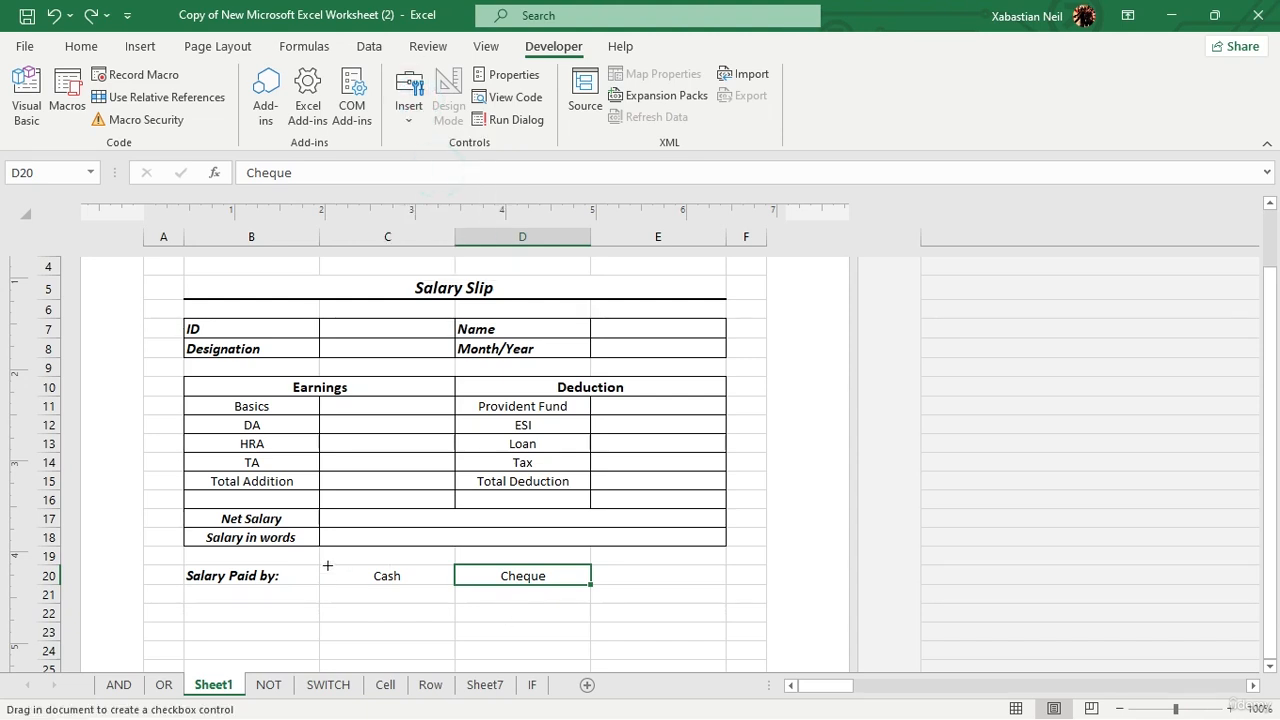
mouse_move(341, 559)
mouse_down()
mouse_move(377, 590)
mouse_move(345, 563)
mouse_up()
click(381, 569)
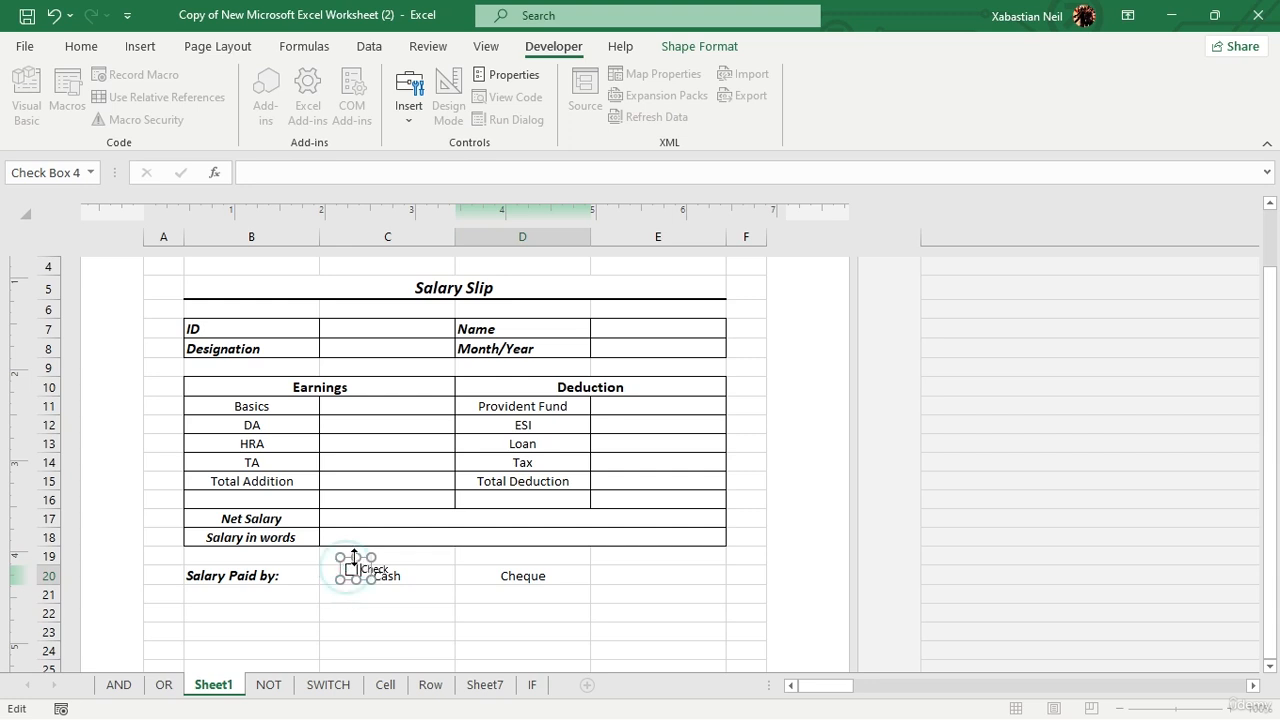
click(341, 577)
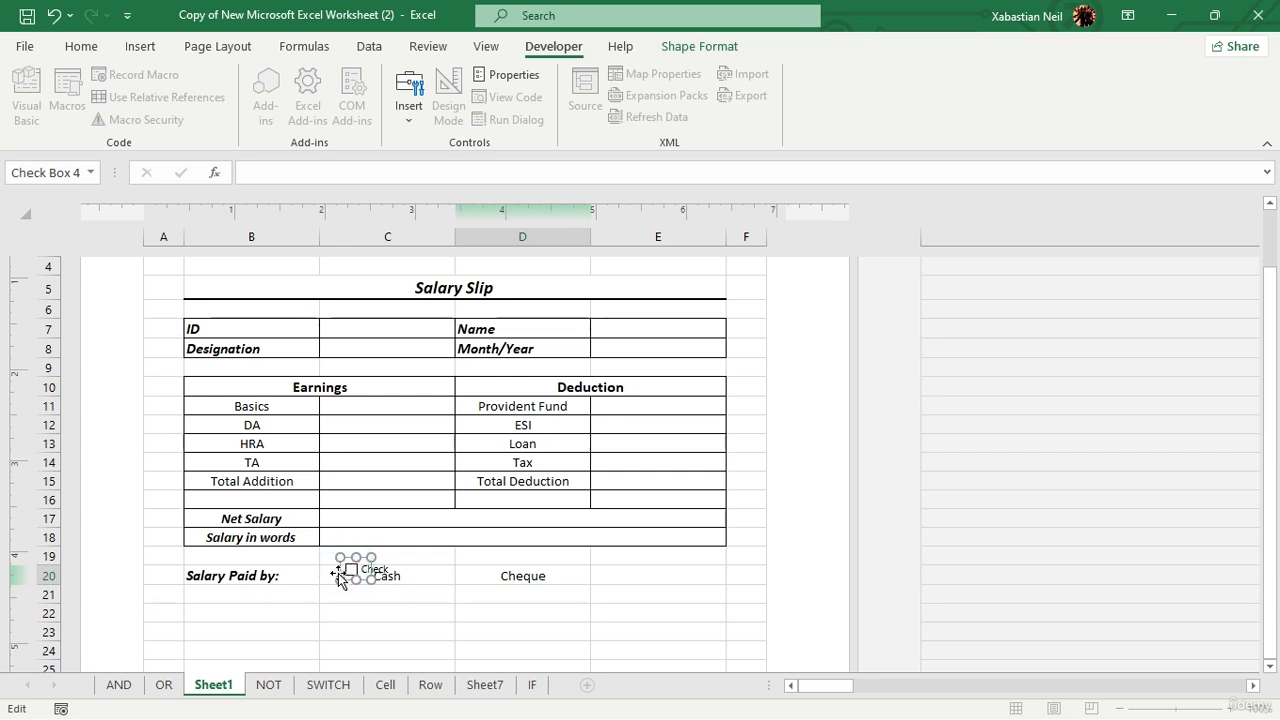
click(342, 574)
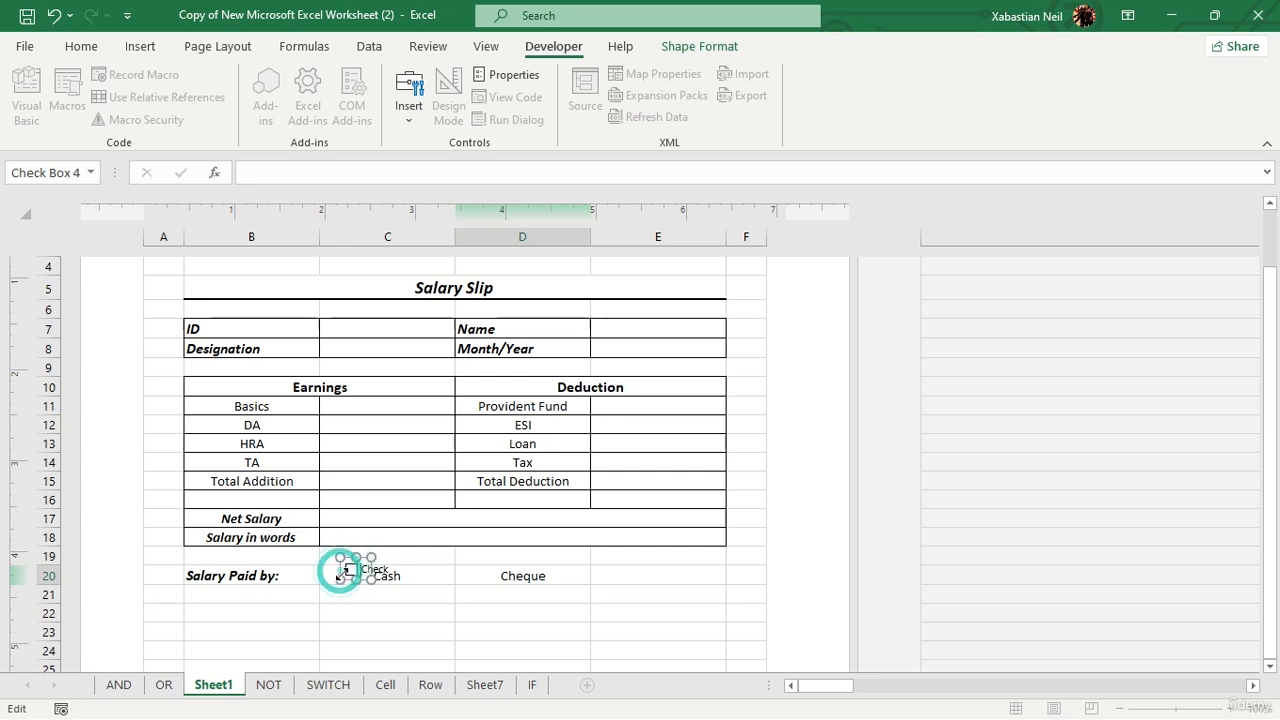
click(456, 595)
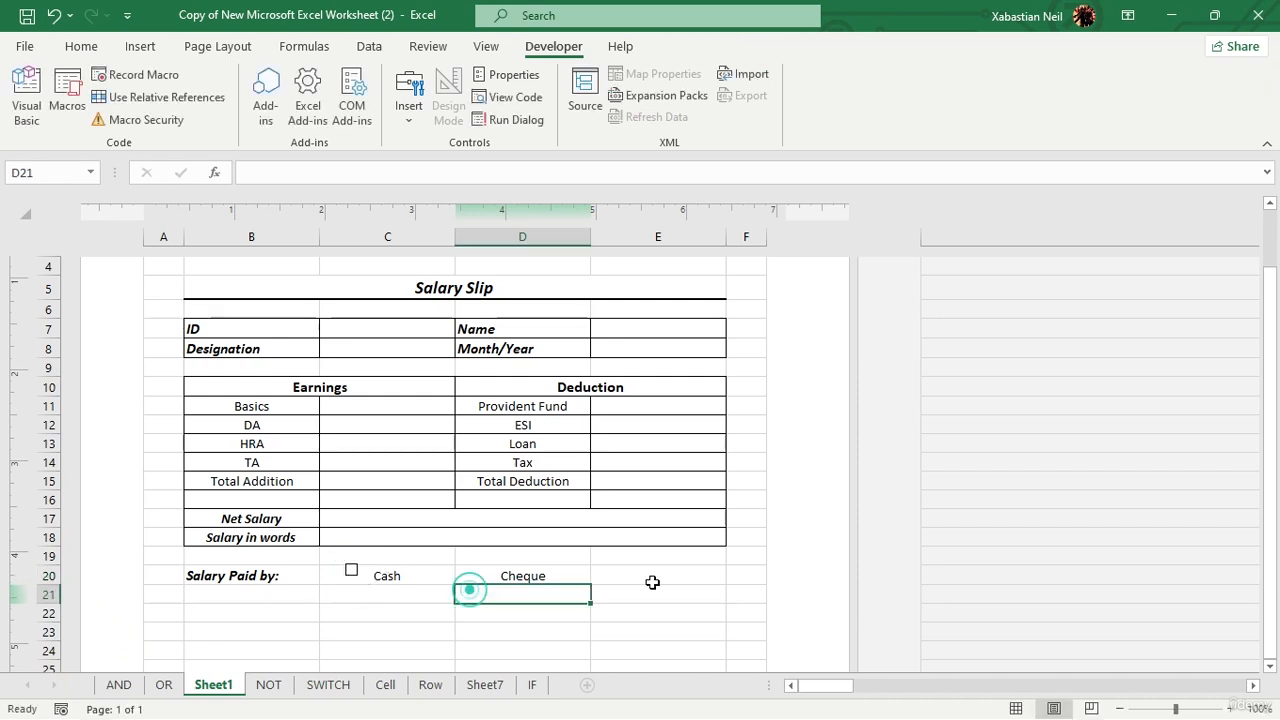
Step: Copy the check box beside Cash to a spot beside Cheque in D20
click(349, 577)
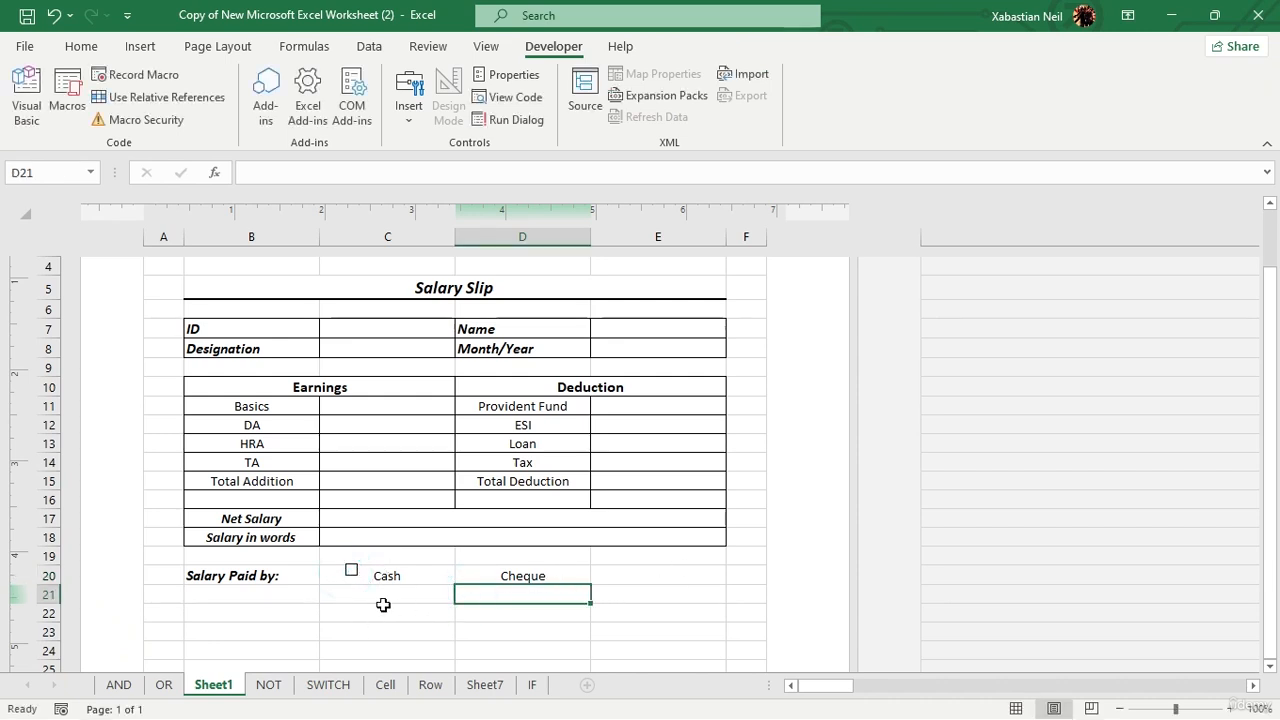
drag(351, 578, 484, 585)
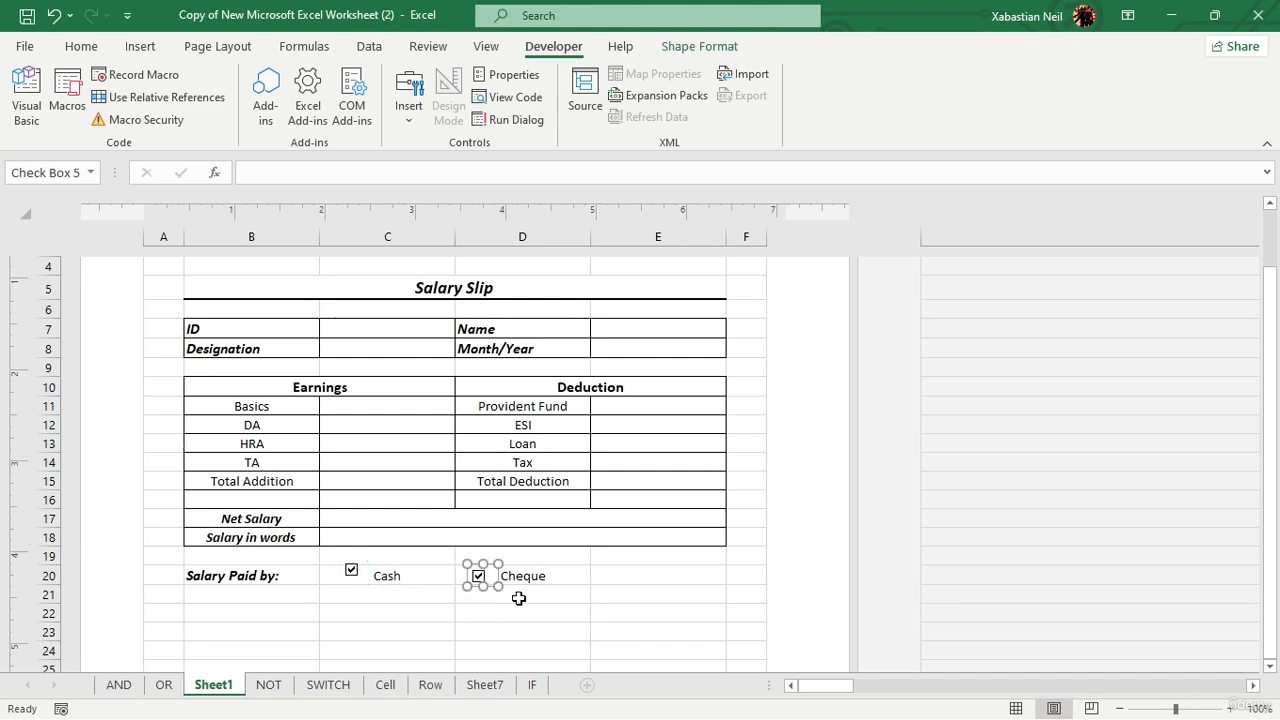
click(522, 650)
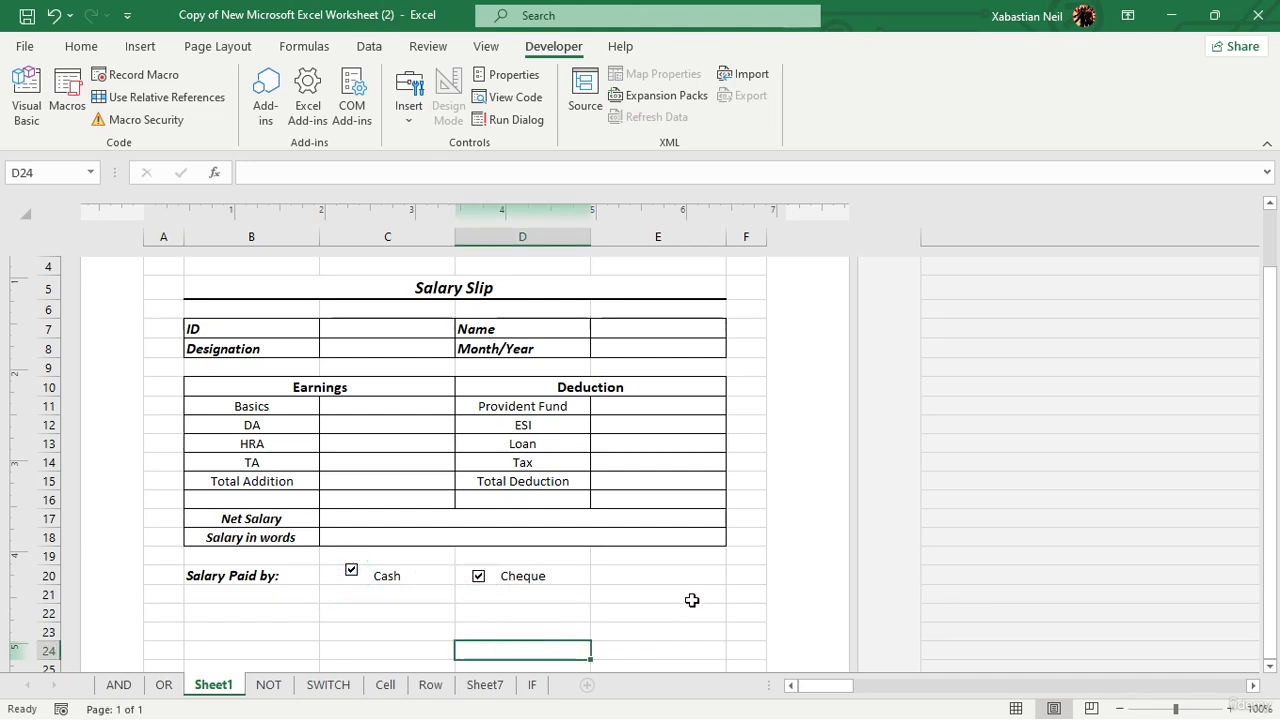
Step: Delete the check box beside Cash and replace it with a copy of the one beside Cheque, aligned in row 20
right_click(356, 574)
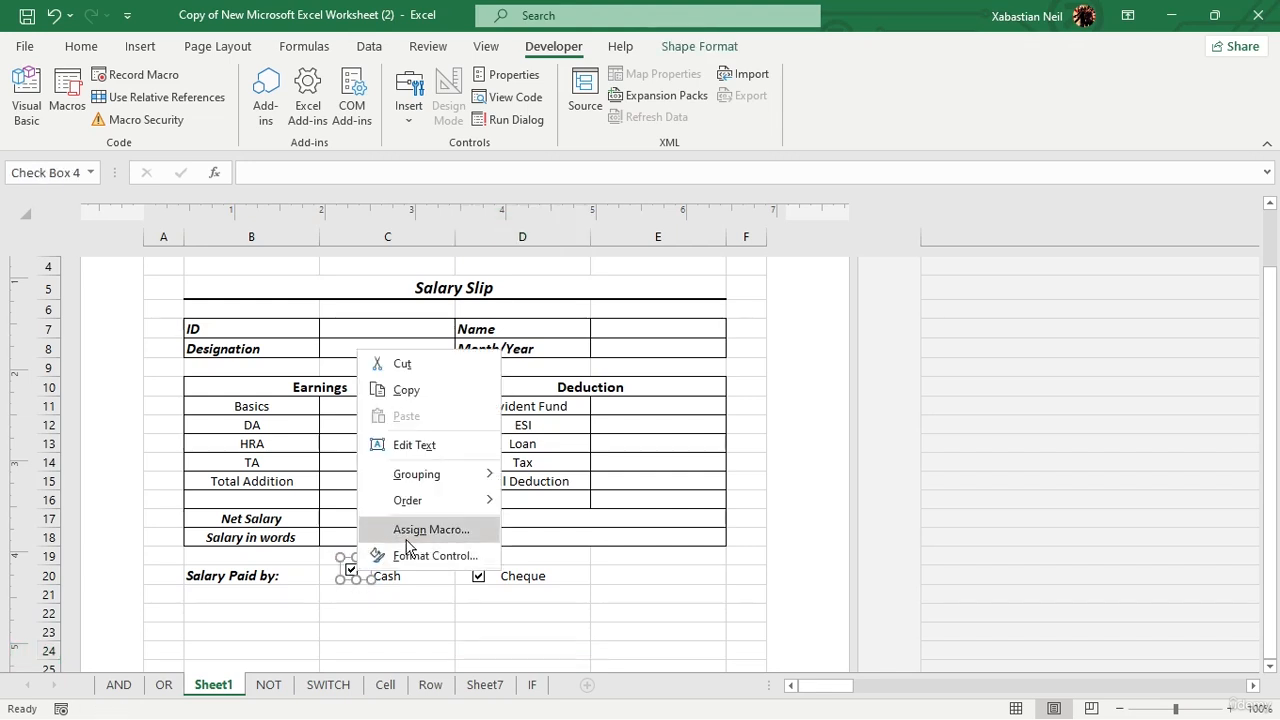
key(Escape)
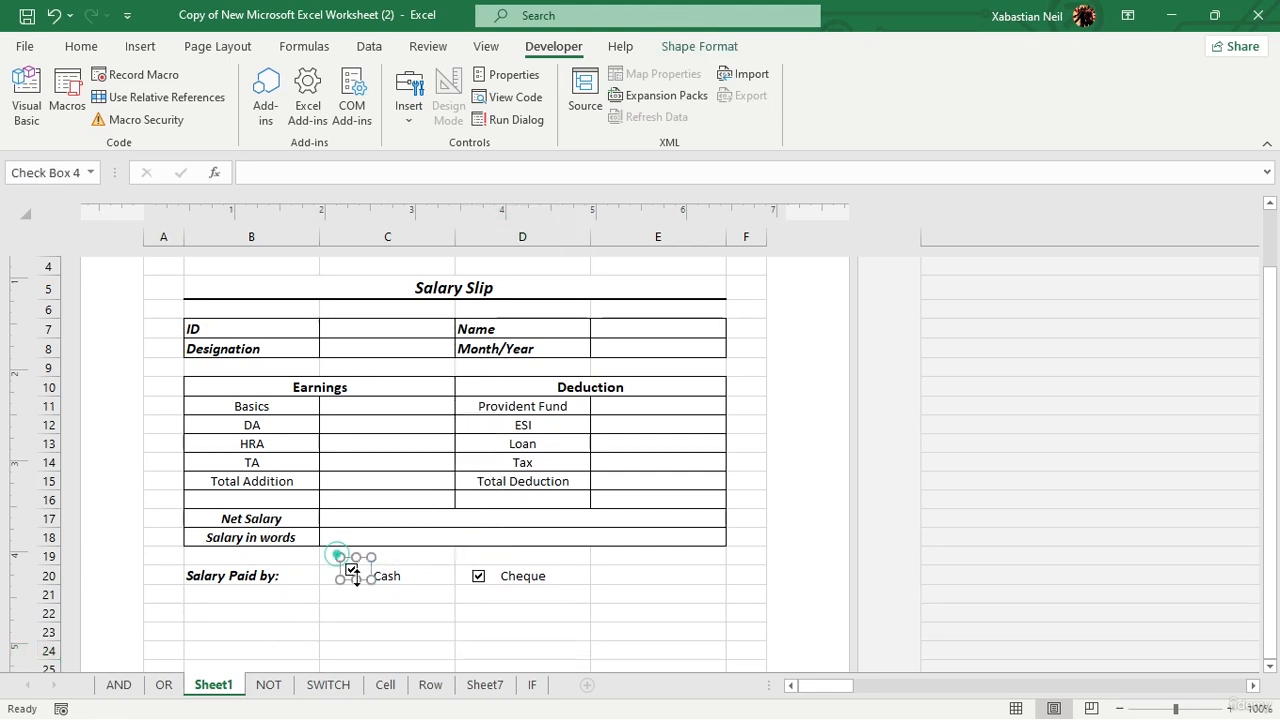
key(Escape)
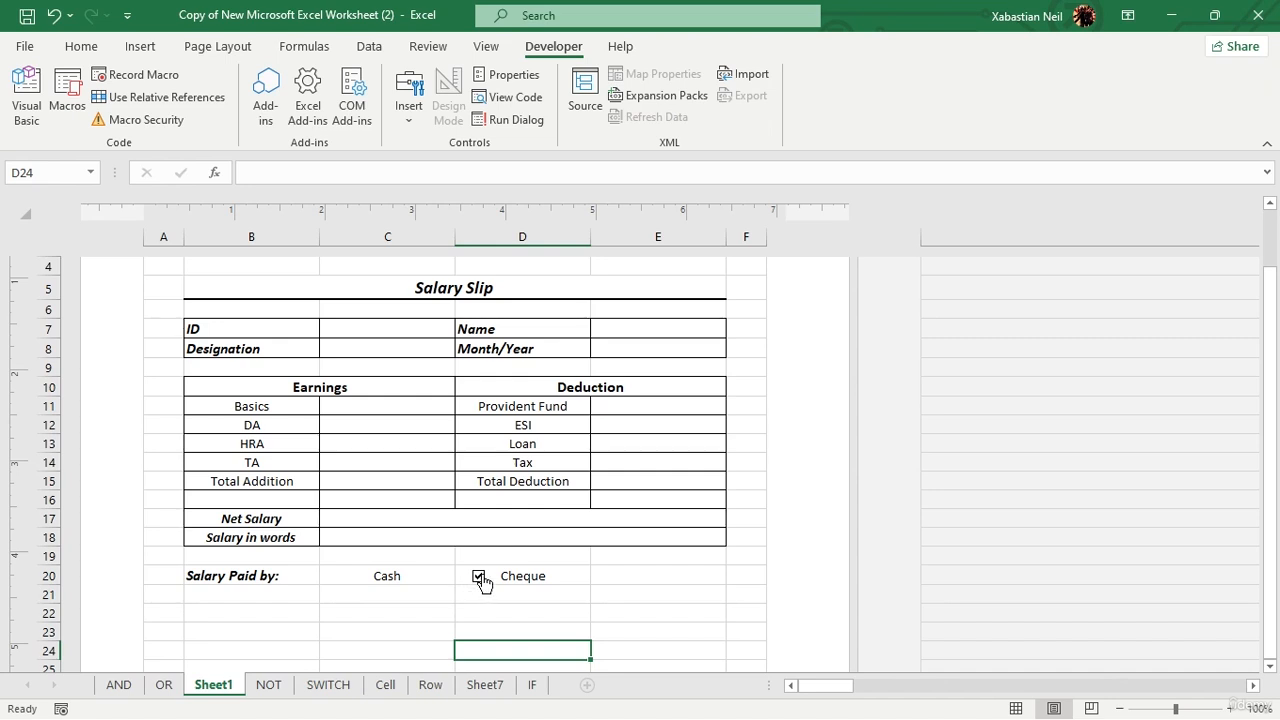
drag(481, 576, 355, 578)
click(448, 558)
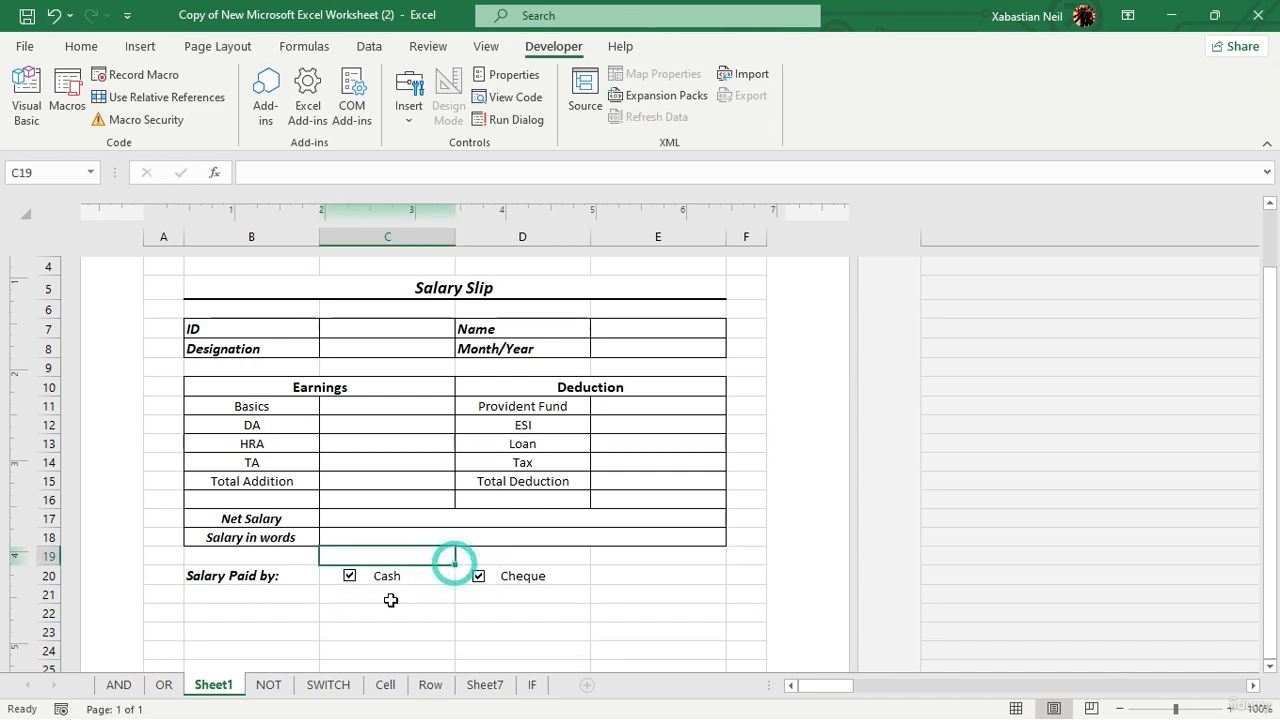
Step: Clear the tick marks from the check boxes beside Cheque and Cash
click(481, 582)
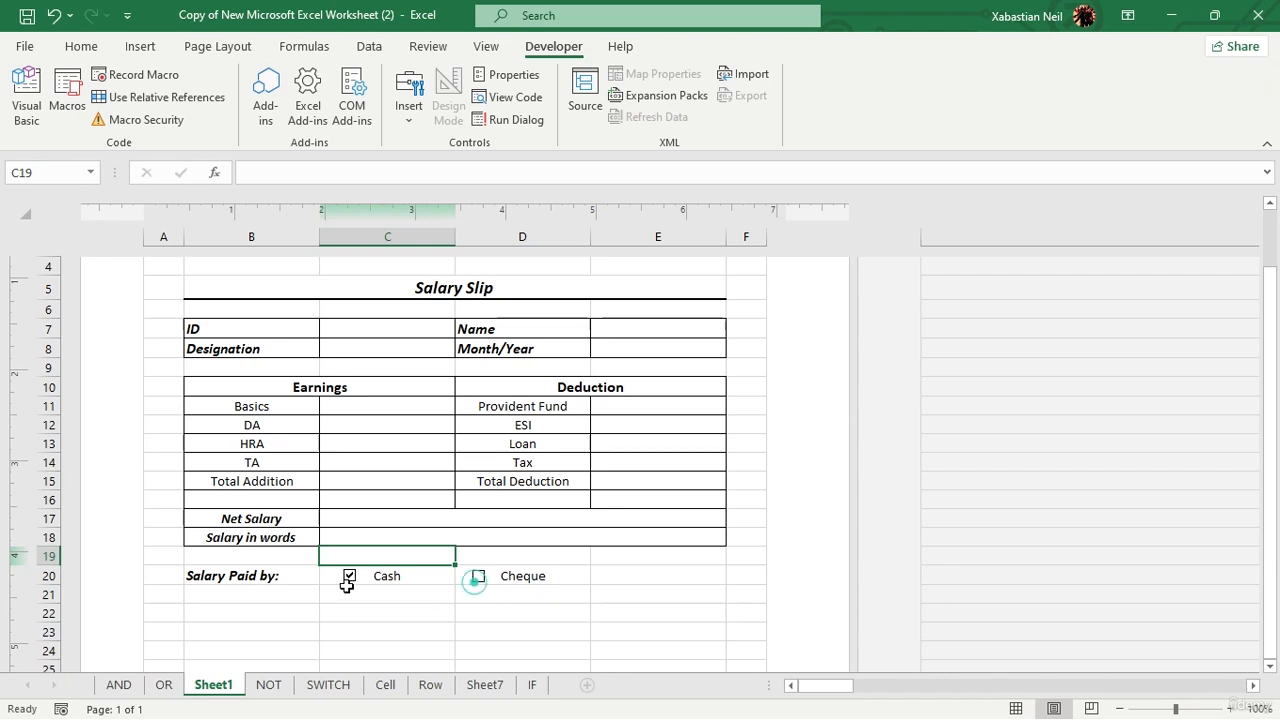
click(349, 578)
click(265, 597)
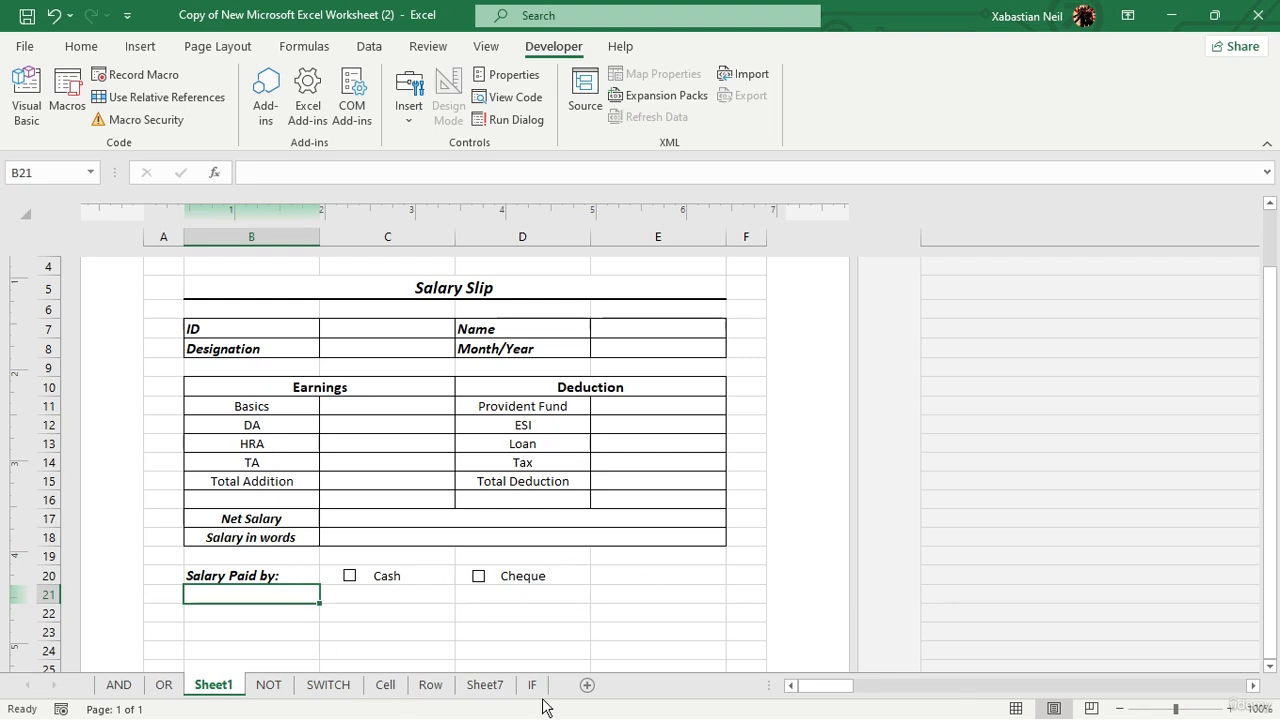
Step: Test the Cash and Cheque check boxes by ticking and clearing each one
click(349, 577)
click(349, 577)
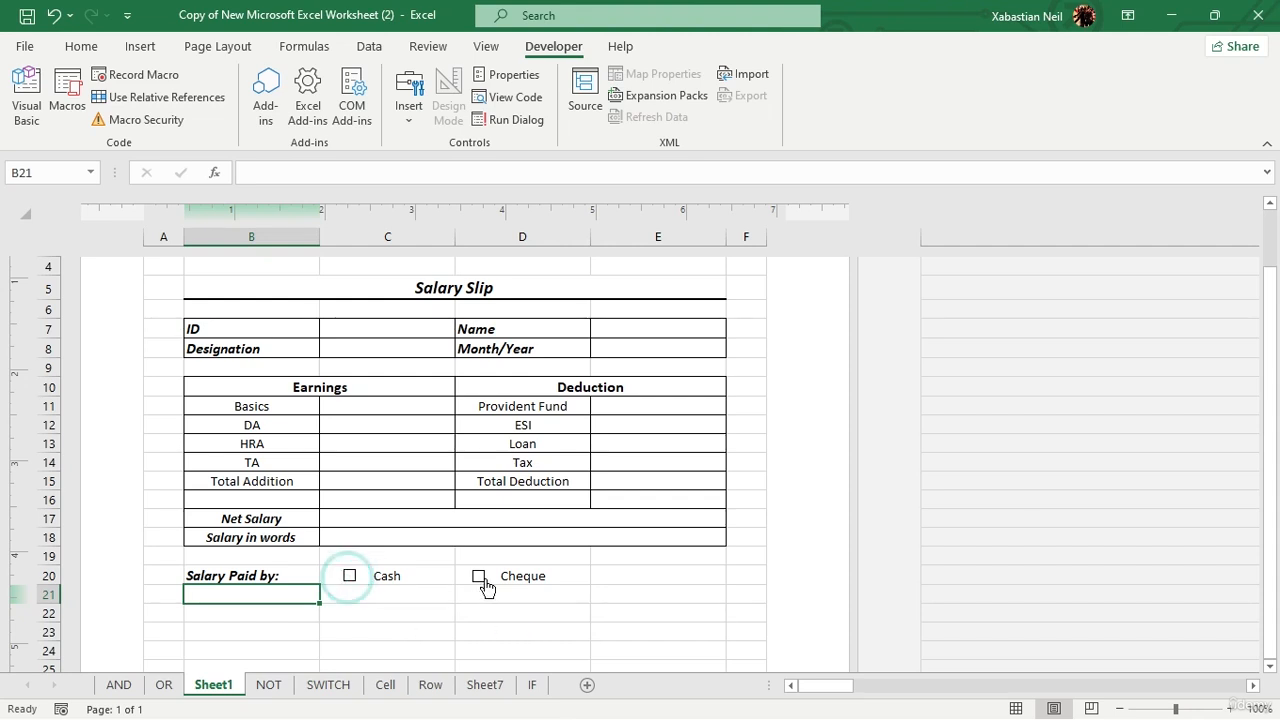
click(482, 580)
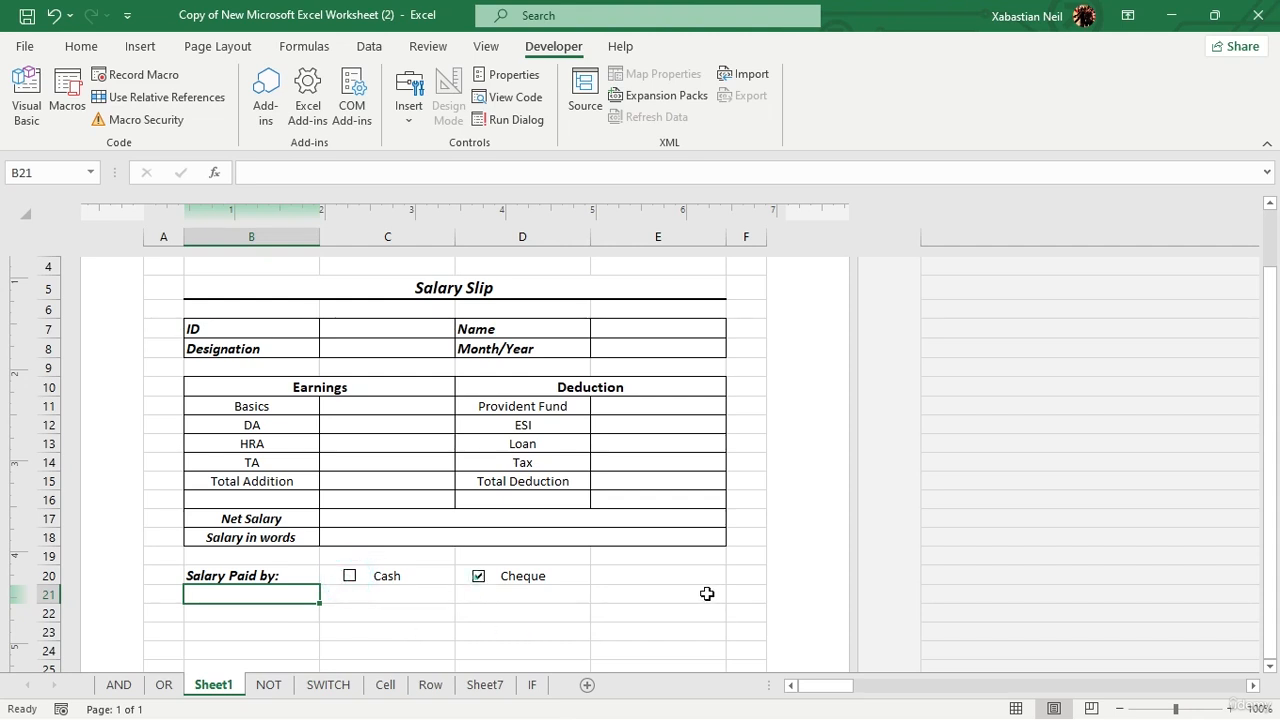
click(480, 580)
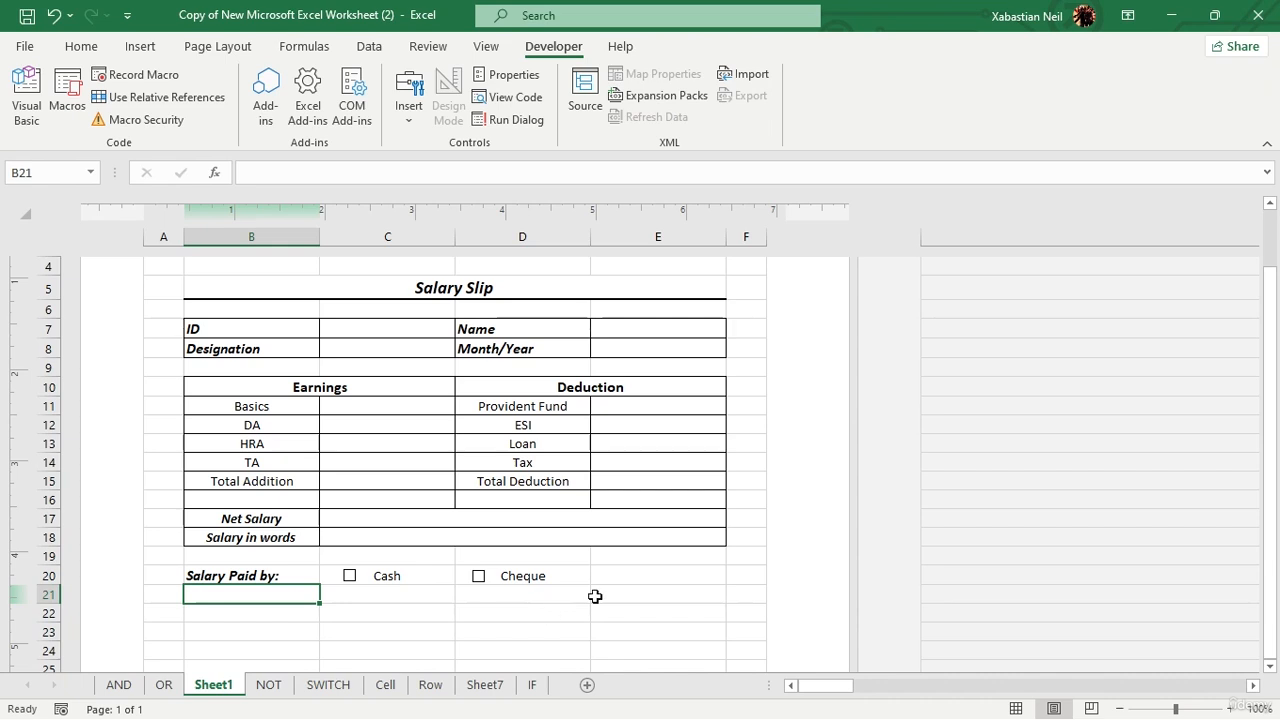
Step: Merge and center B22:C22 and enter "Employee Signature" in it
click(252, 616)
drag(252, 616, 390, 616)
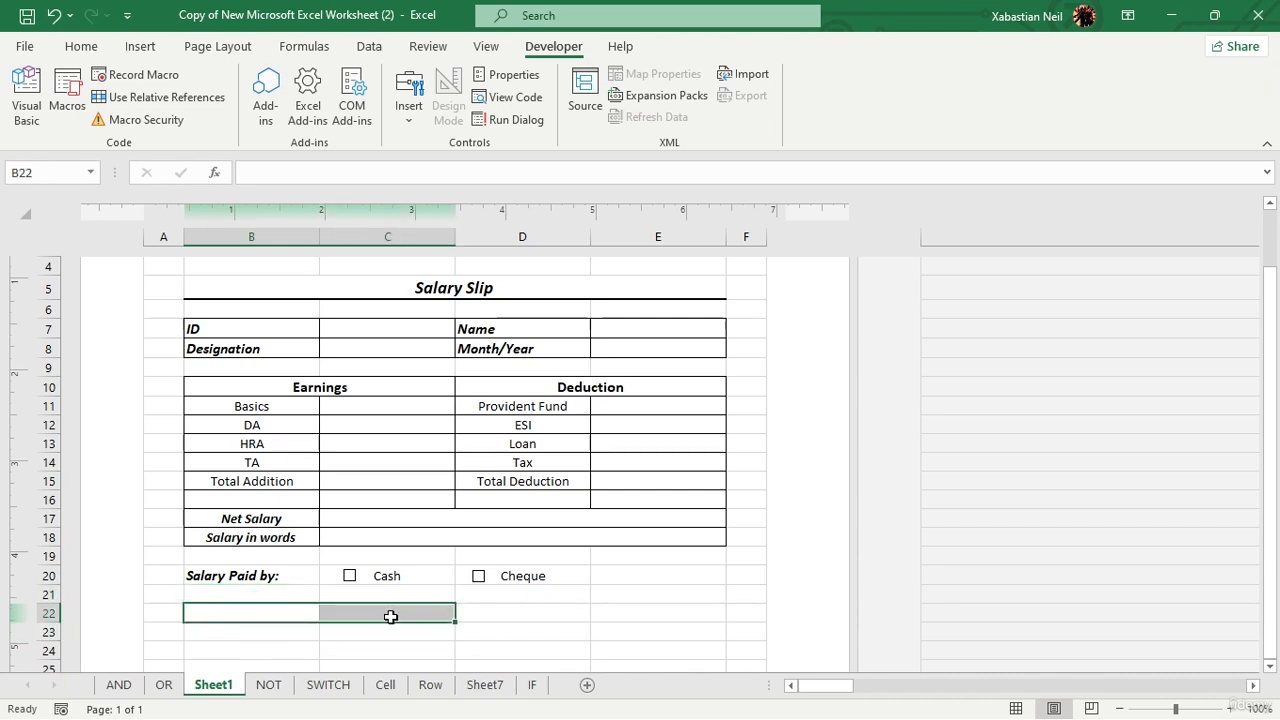
click(88, 46)
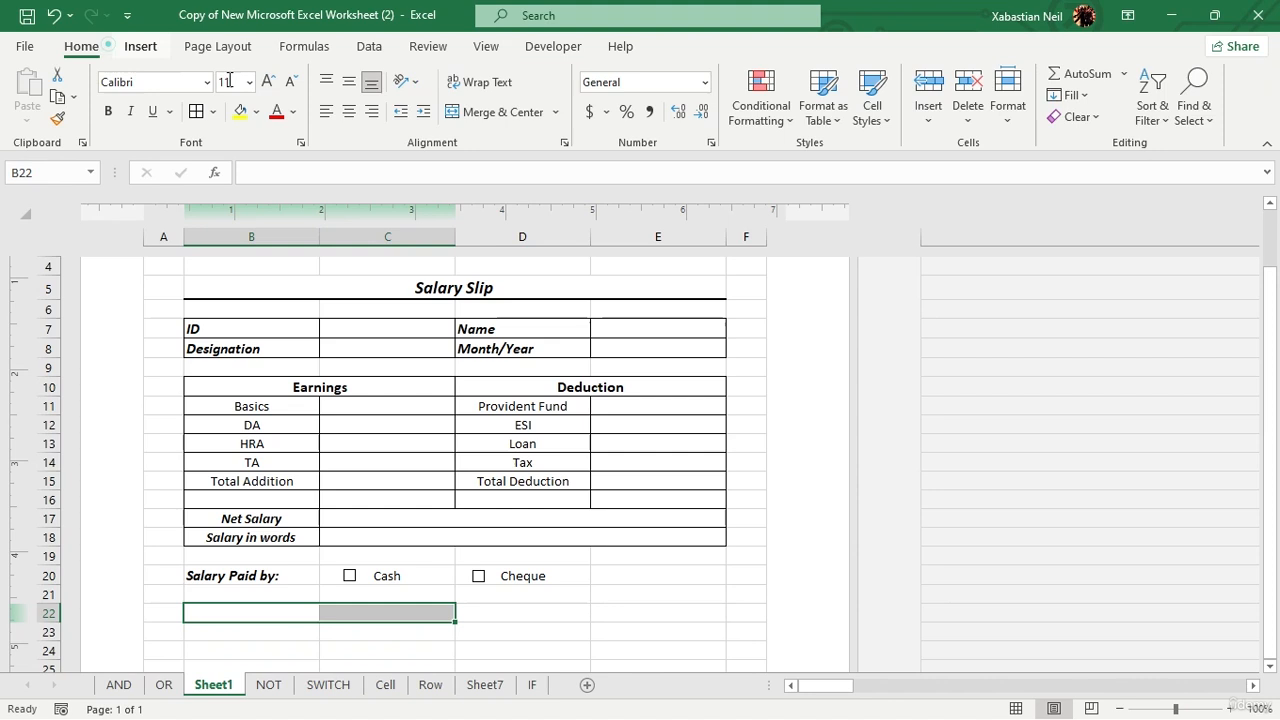
click(472, 114)
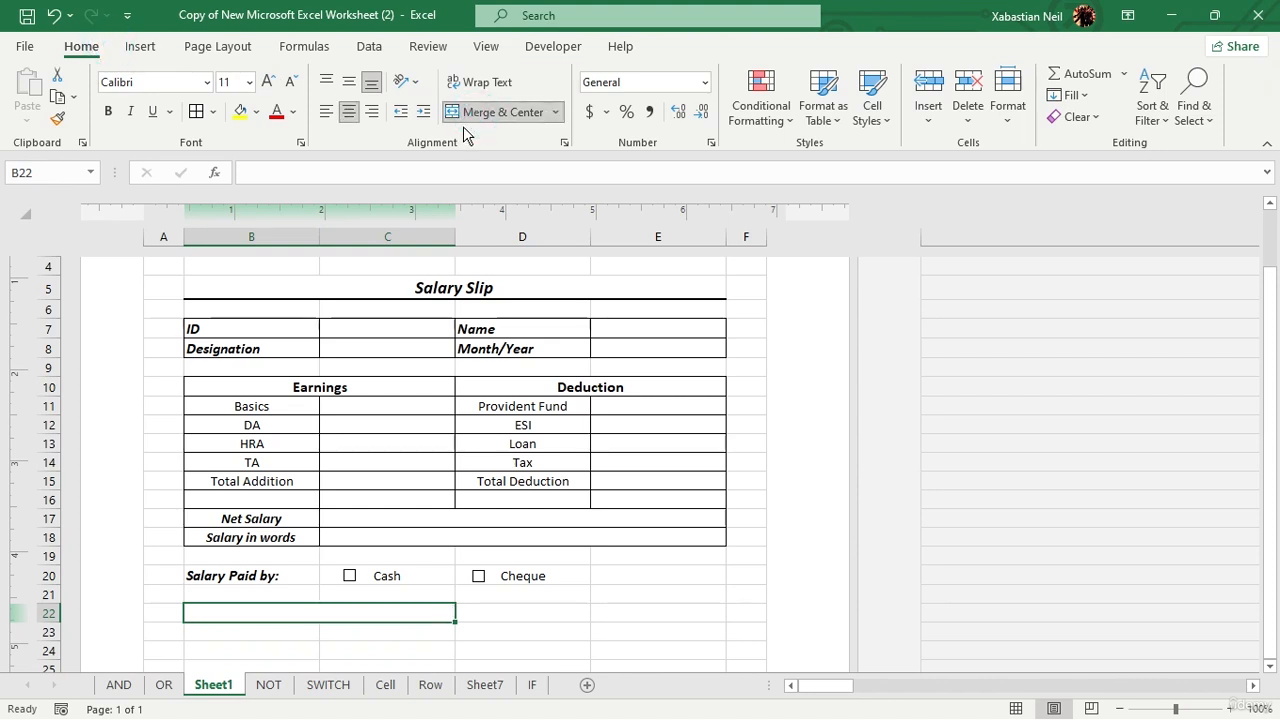
text(Em)
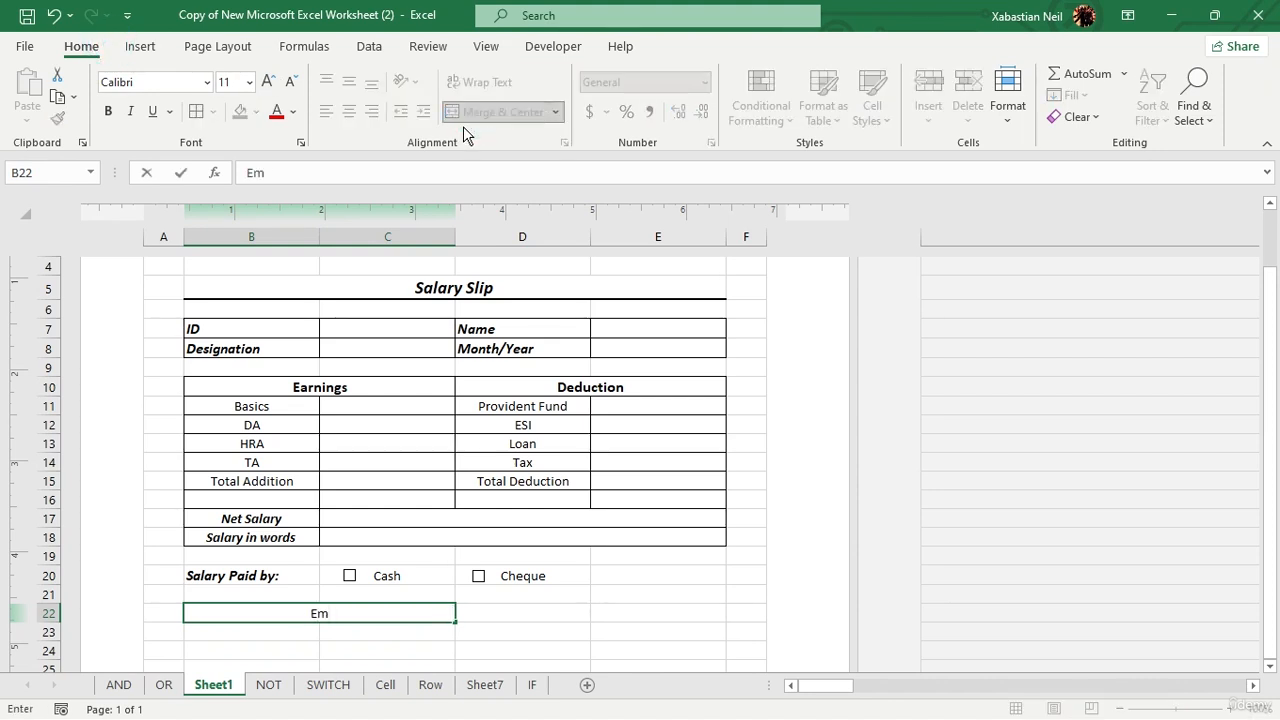
text(ployee Signatu)
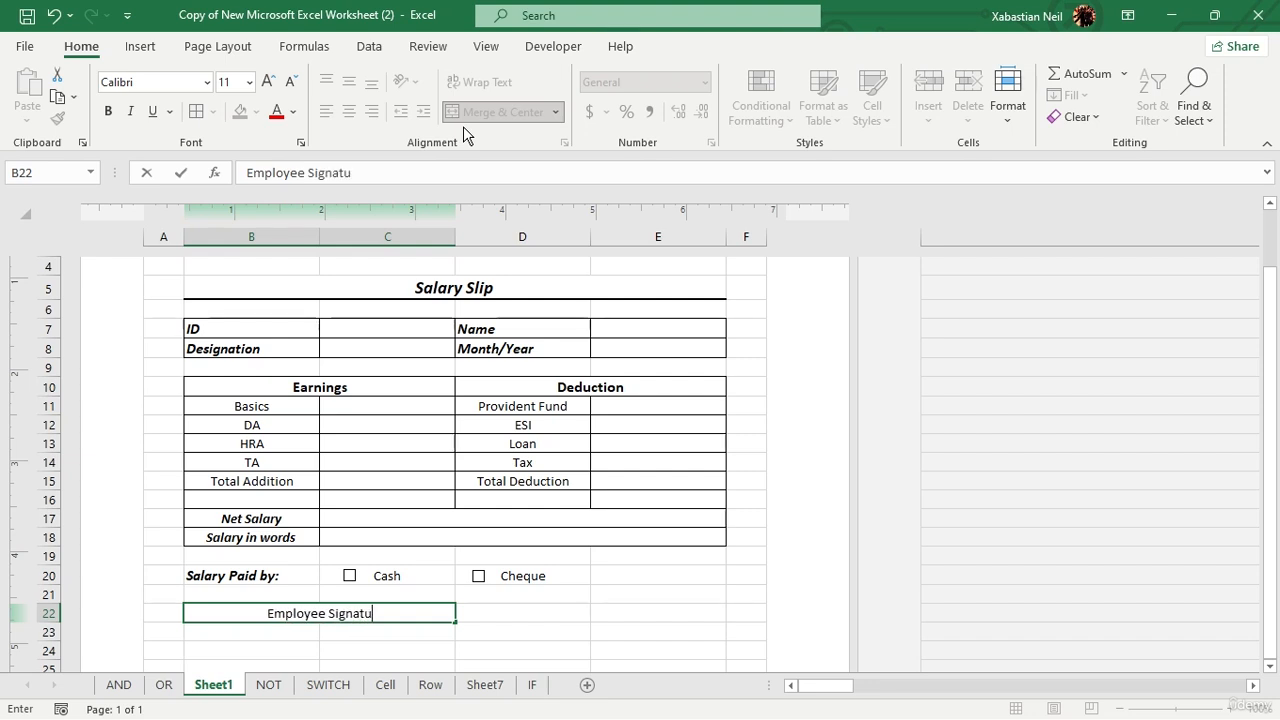
text(re)
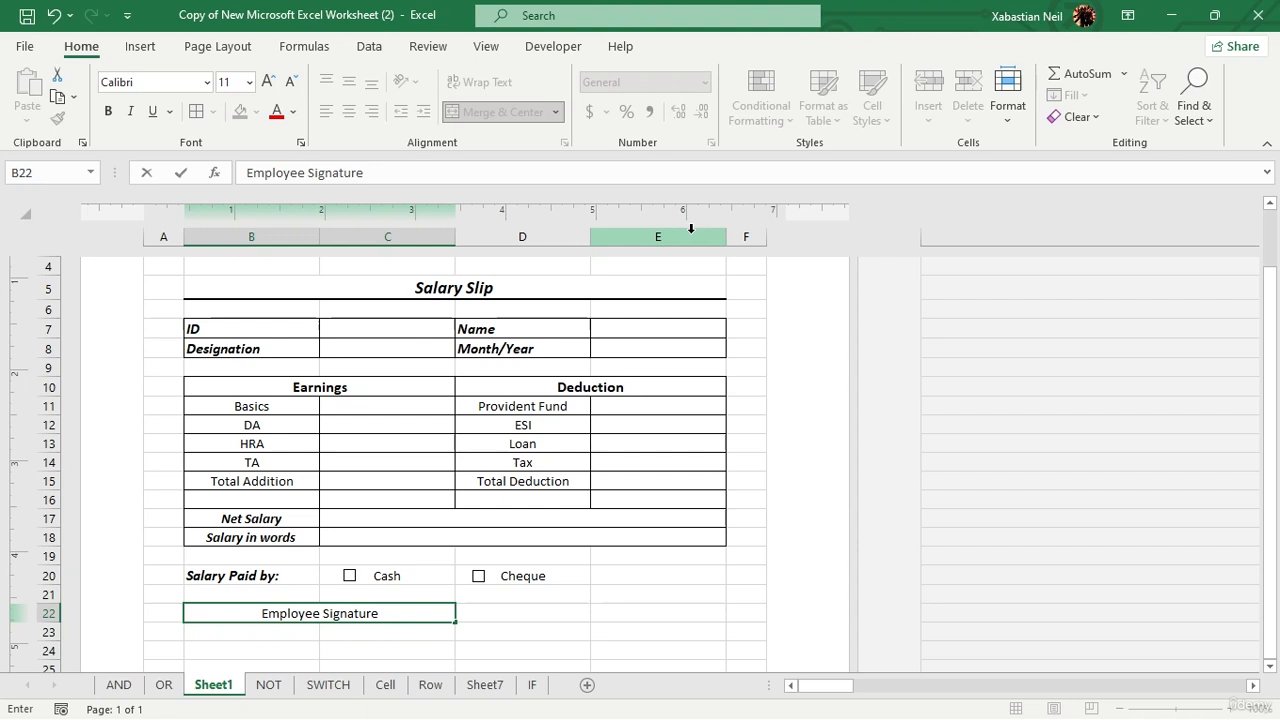
Step: Merge and center D22:E22 and enter "Director" followed by a long line of underscores
drag(541, 615, 608, 612)
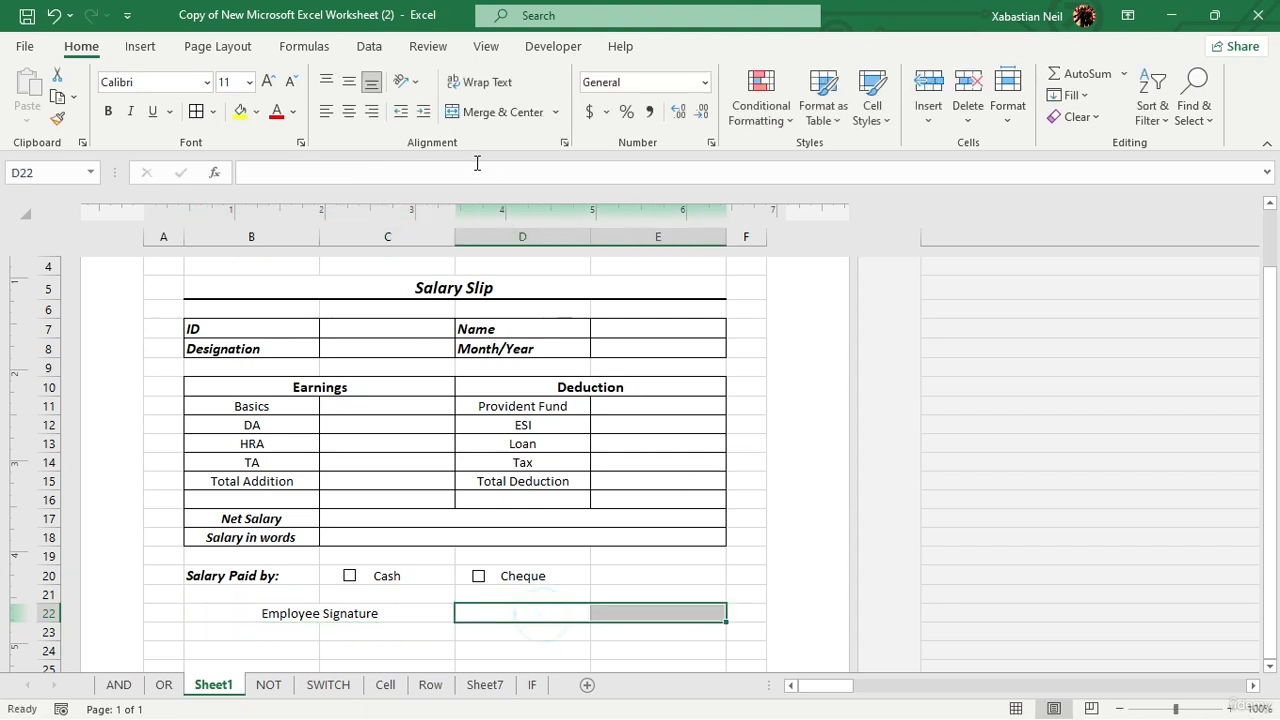
click(470, 112)
text(D)
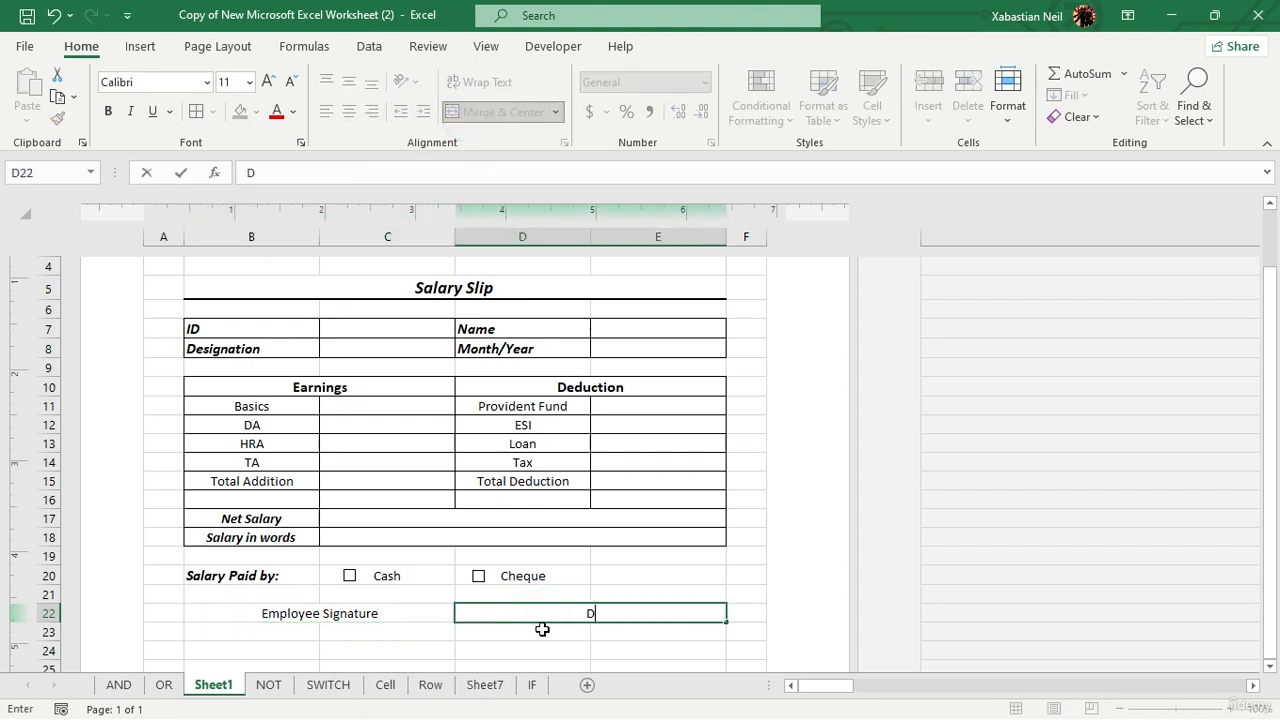
text(irector )
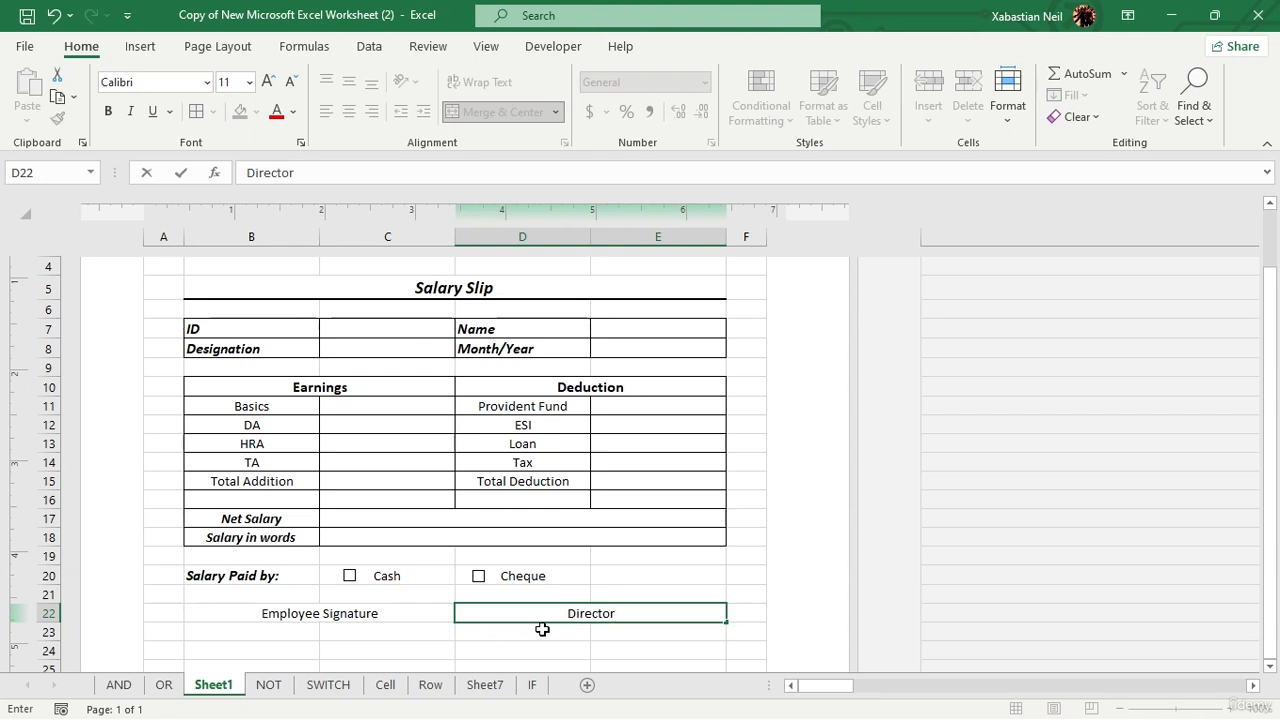
text(______)
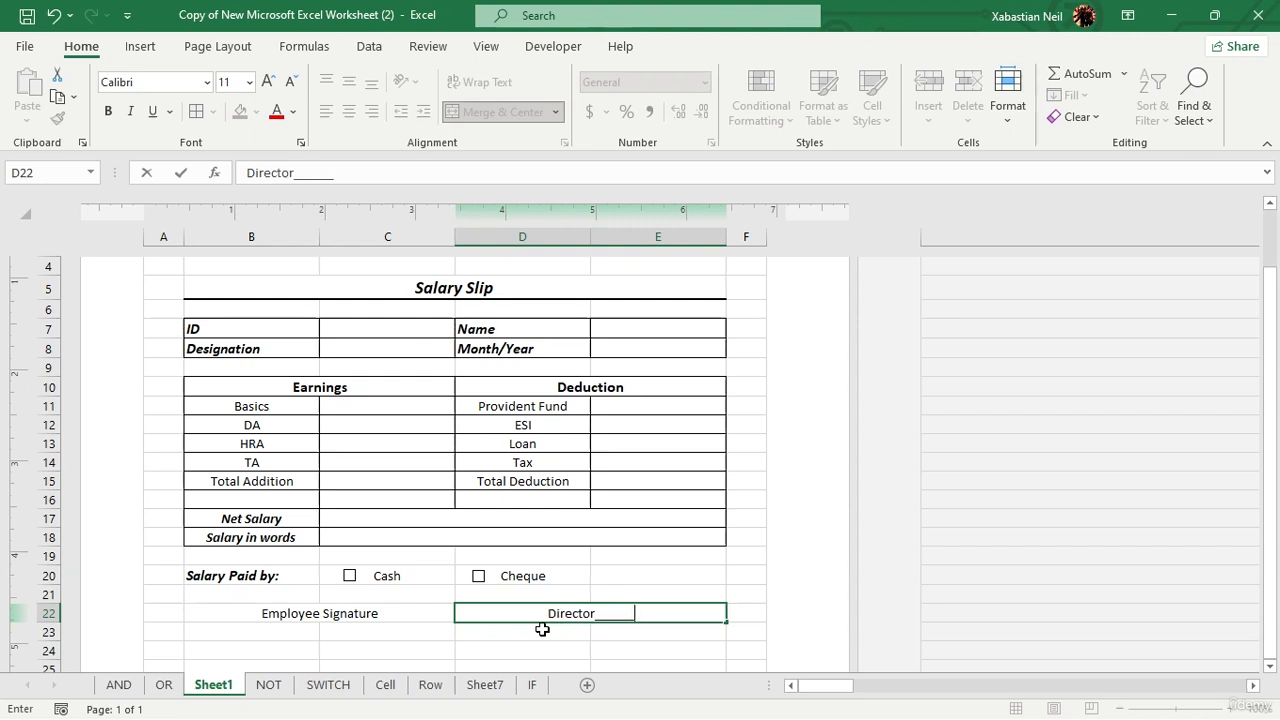
text(_________________)
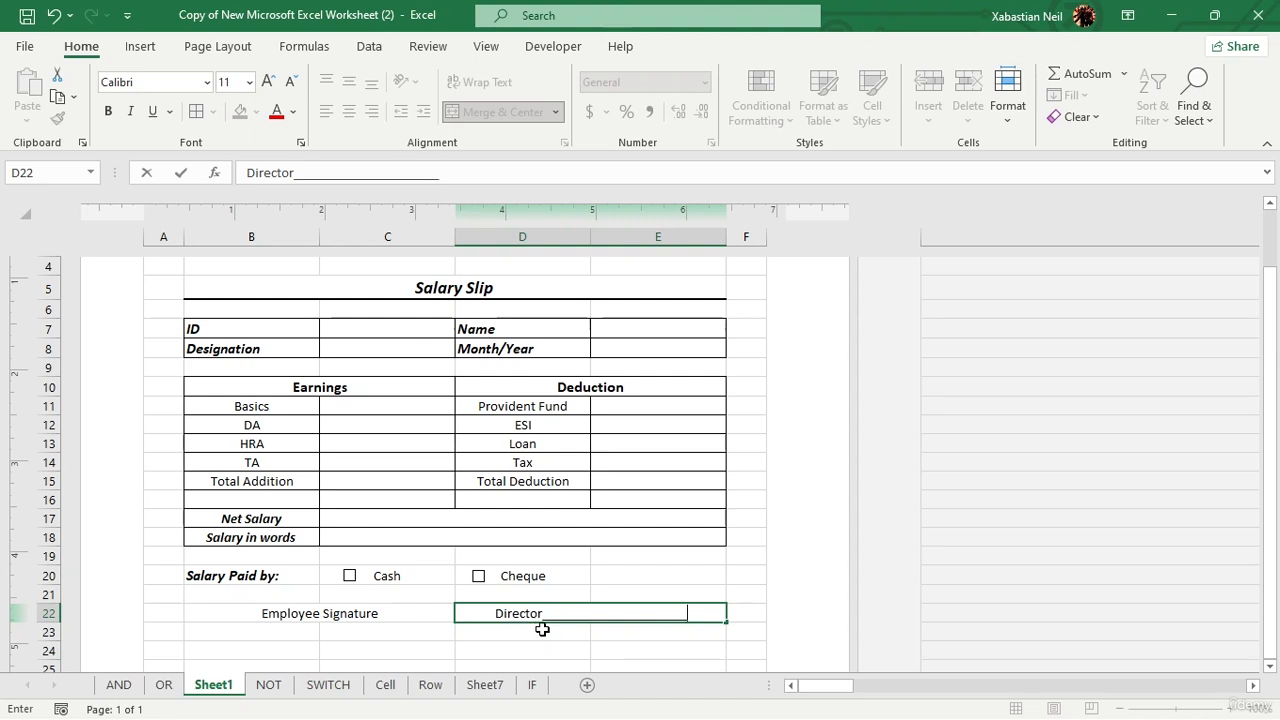
text(_)
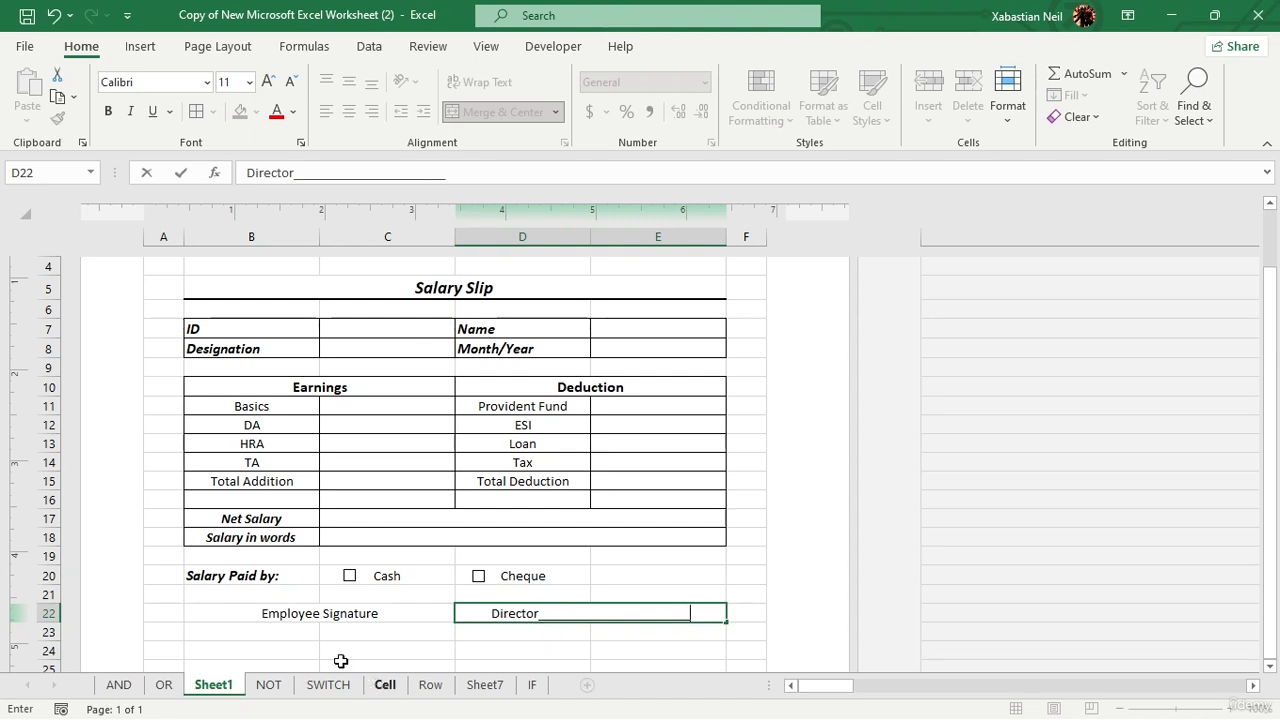
Step: Make the Employee Signature label in B22 and the Director signature line in D22 bold and italic
click(426, 615)
click(113, 115)
click(129, 111)
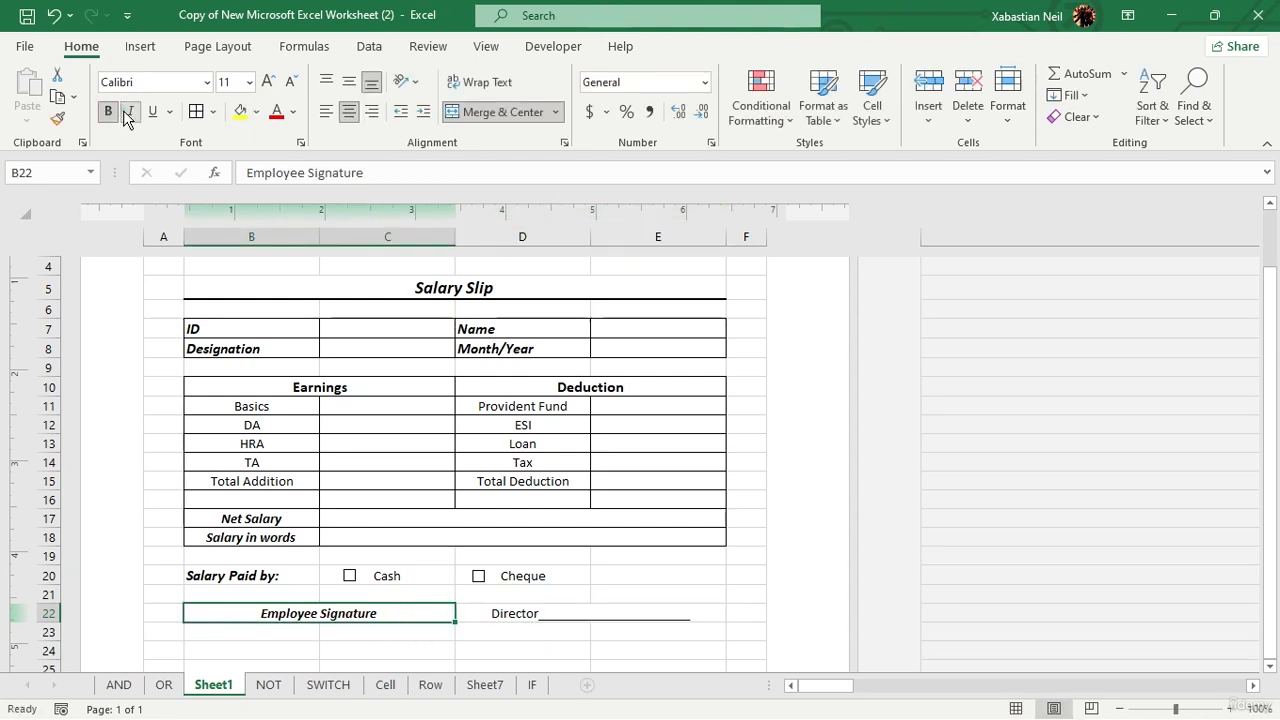
click(532, 610)
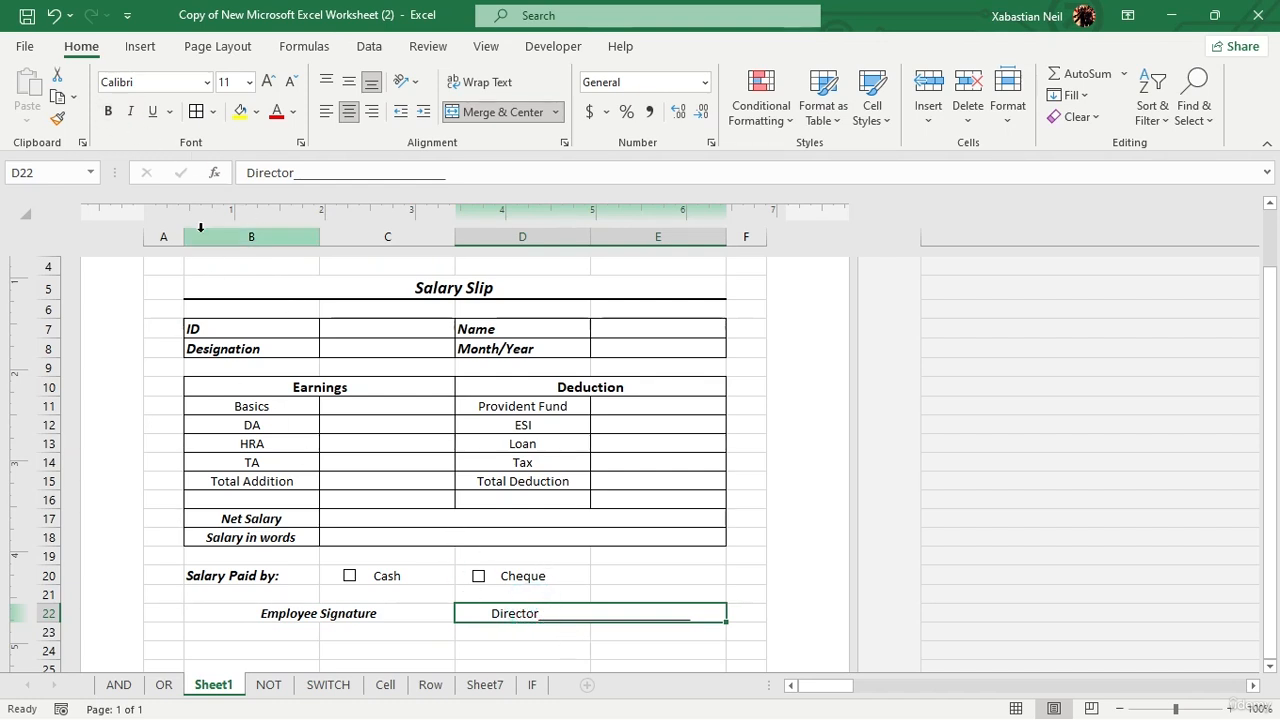
click(108, 111)
click(132, 111)
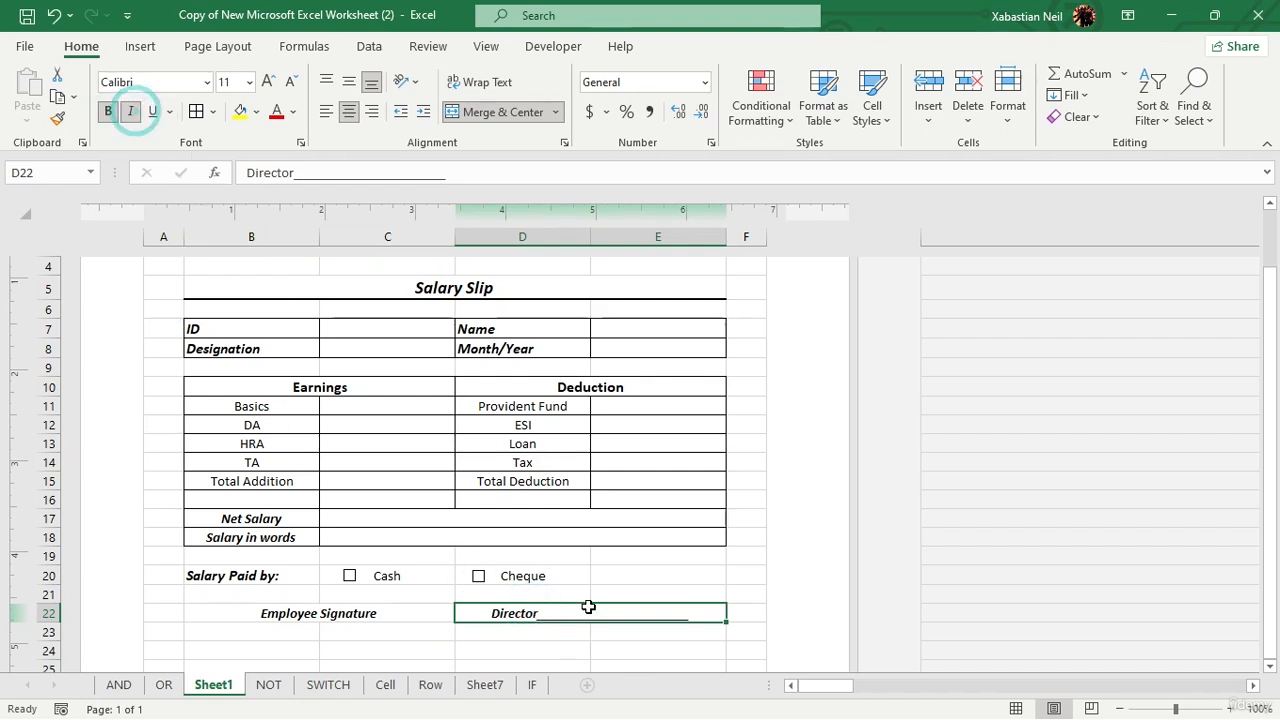
click(708, 613)
Step: Append a long line of underscores after "Employee Signature" in B22 so it nearly fills the merged cell
click(410, 610)
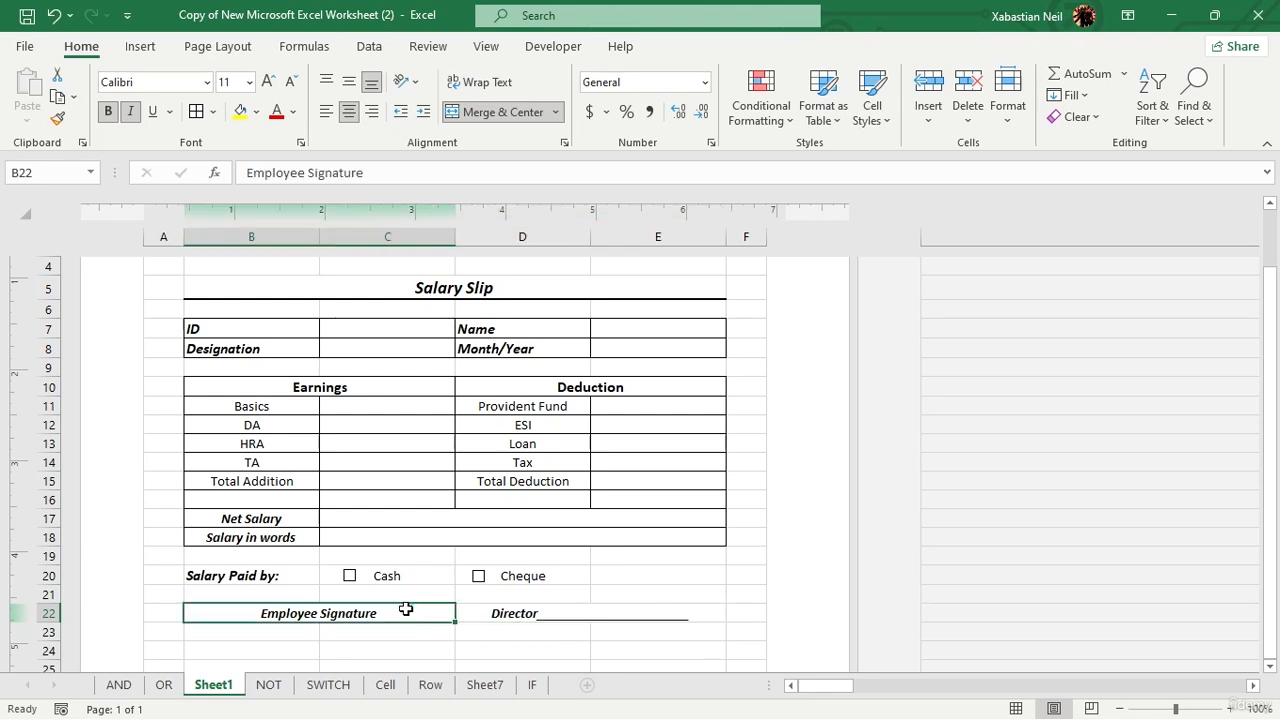
double_click(416, 613)
text(_)
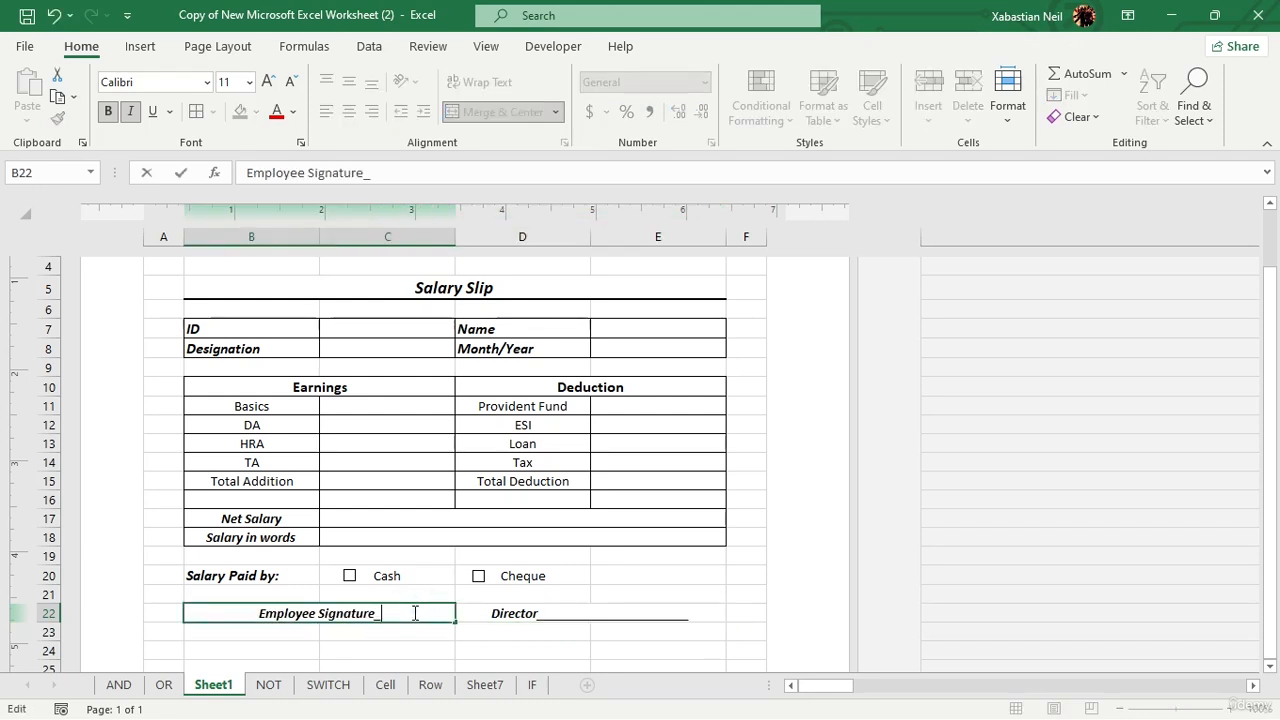
text(_____________)
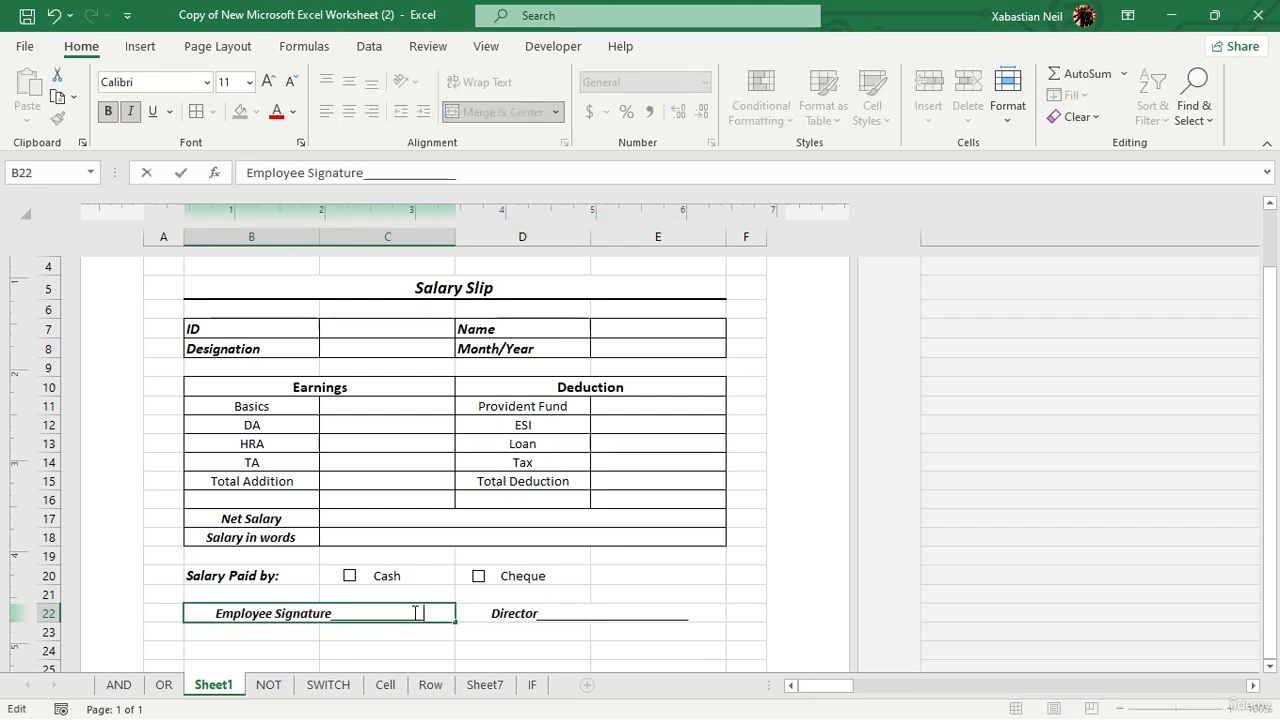
text(______________)
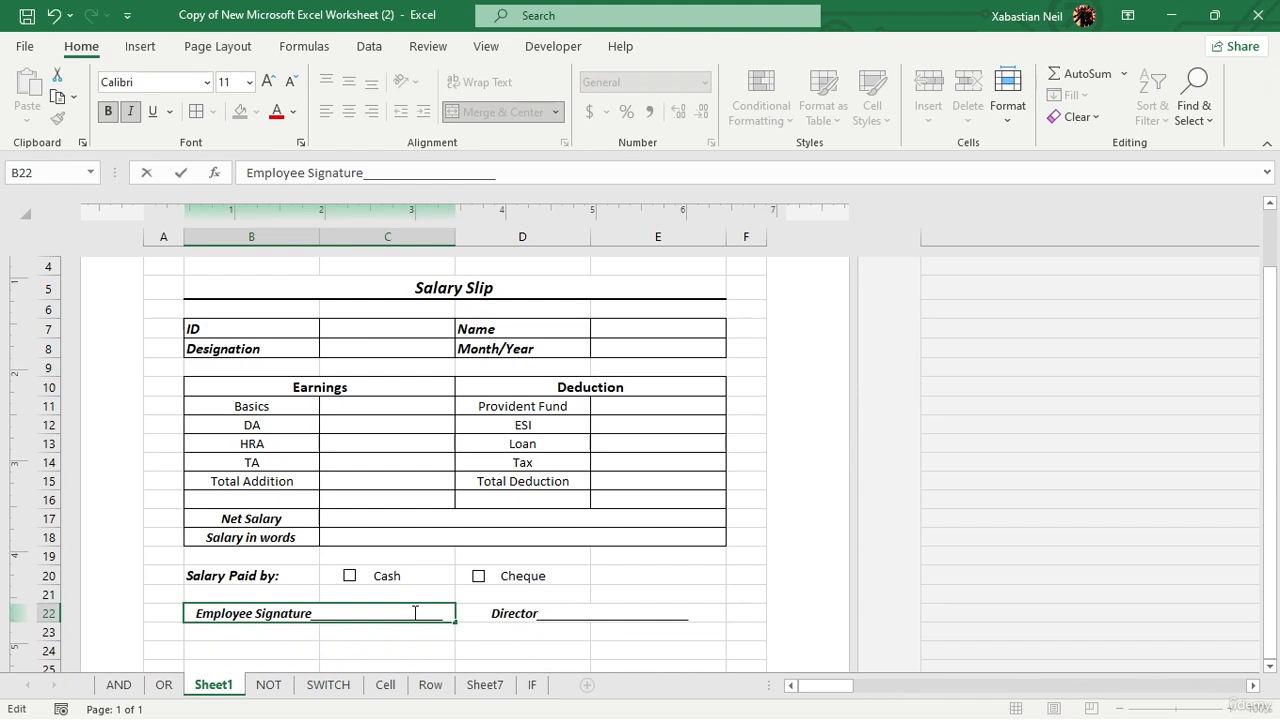
Step: Lengthen the underscore line after "Director" in D22 so it nearly fills the merged cell
double_click(688, 614)
text(_________)
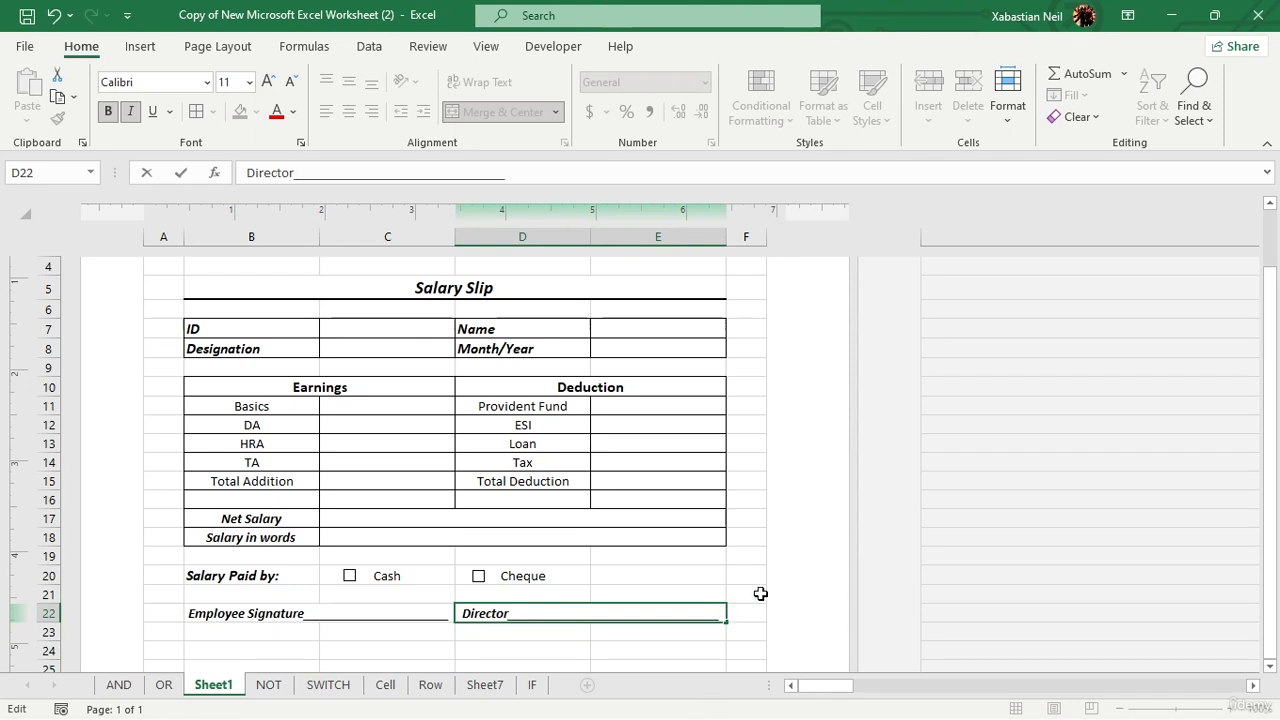
click(834, 544)
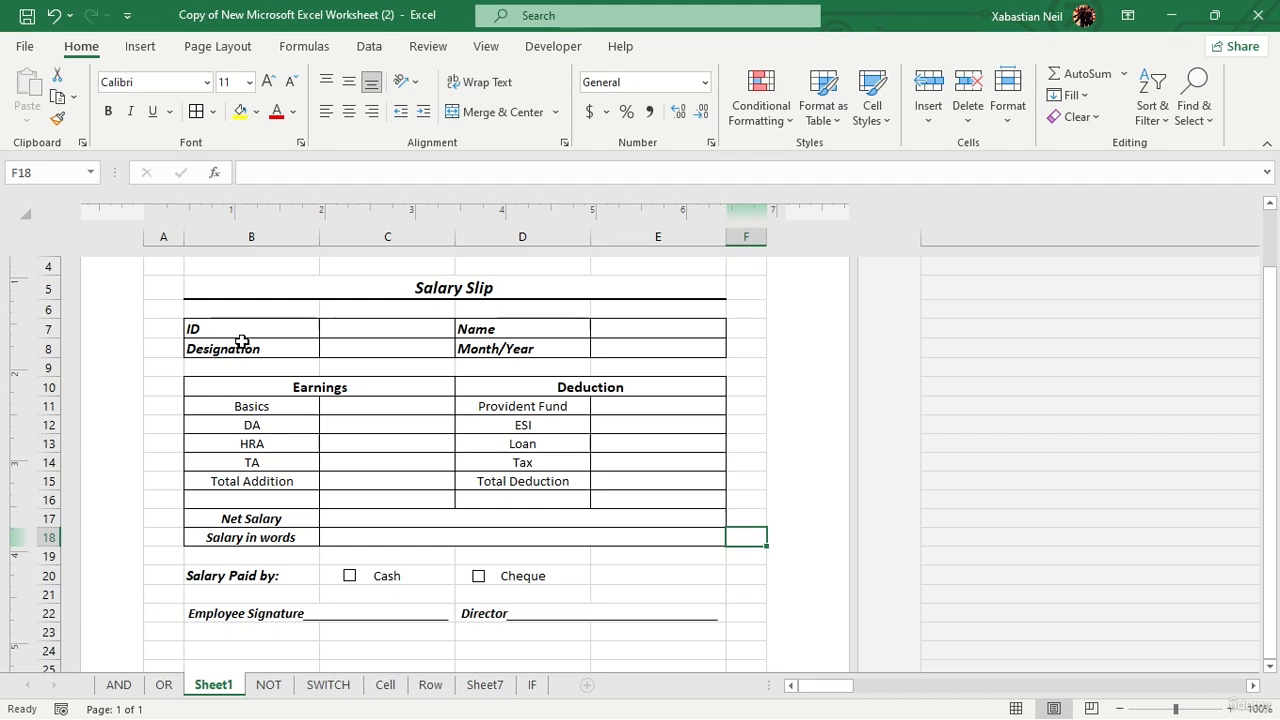
Step: Apply a thick outside border around the whole salary slip, range A1:F25
scroll(212, 545, down, 1)
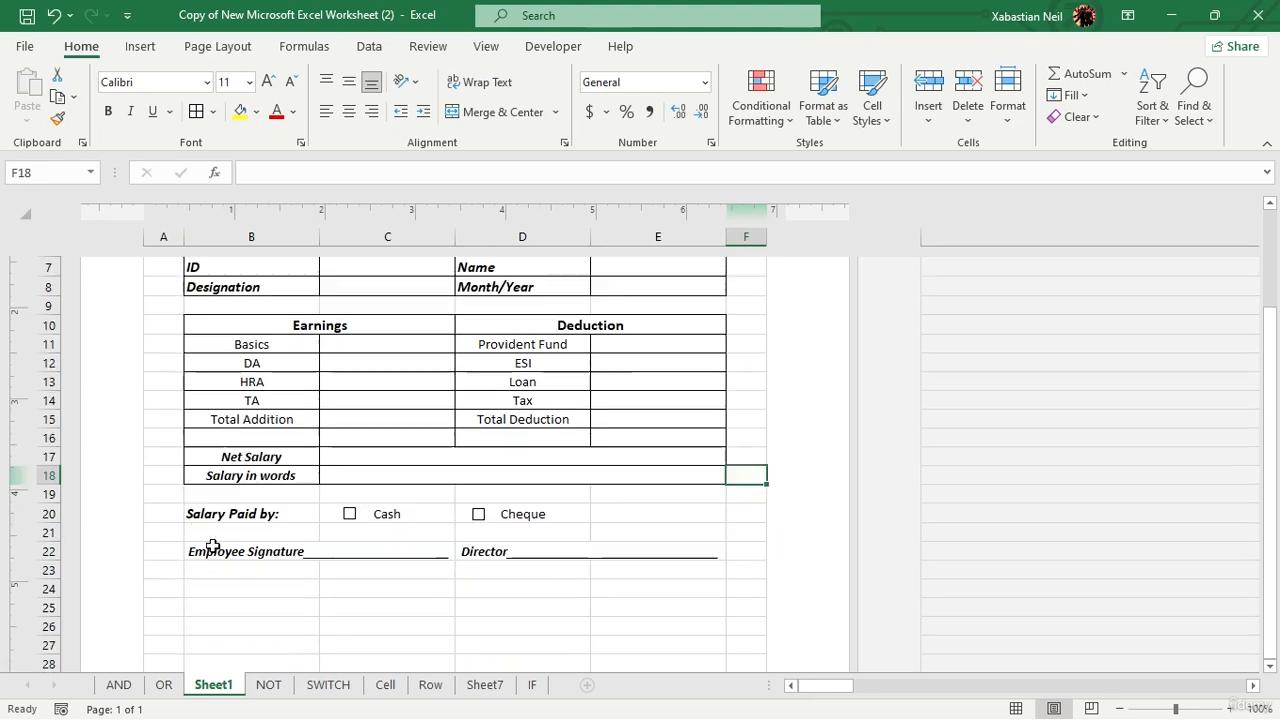
scroll(212, 545, down, 4)
scroll(212, 545, up, 1)
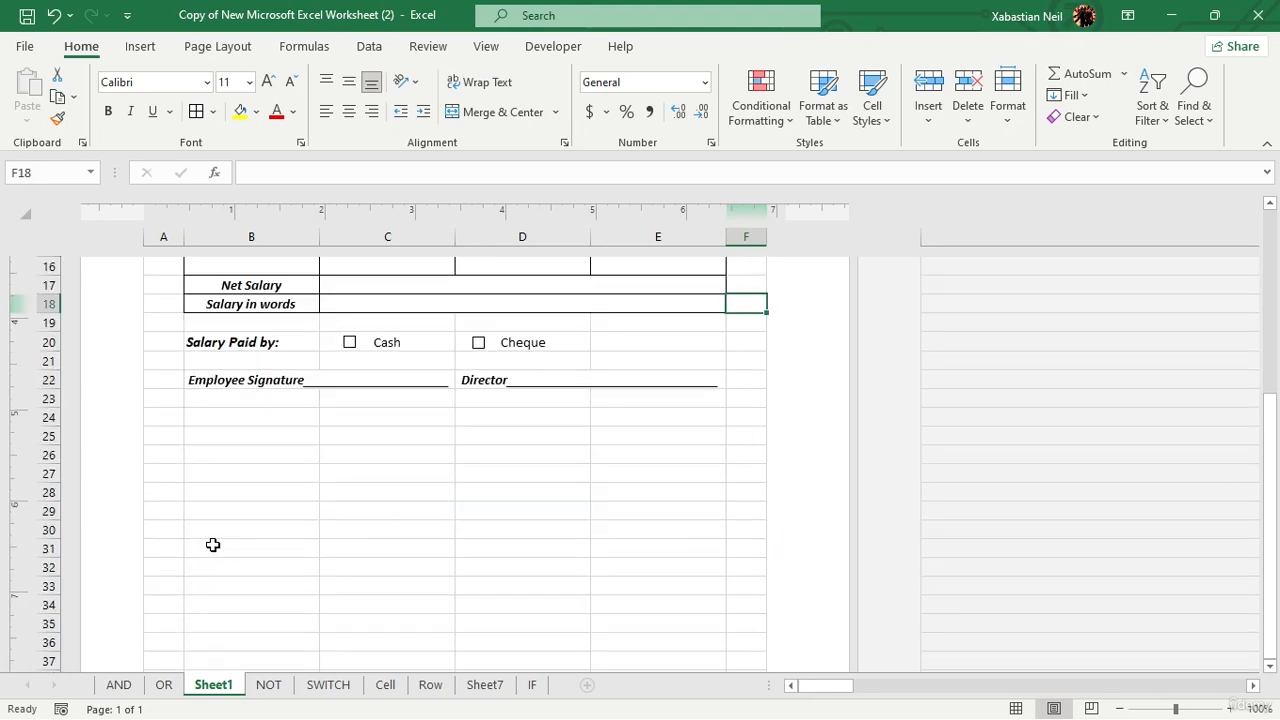
drag(151, 440, 752, 220)
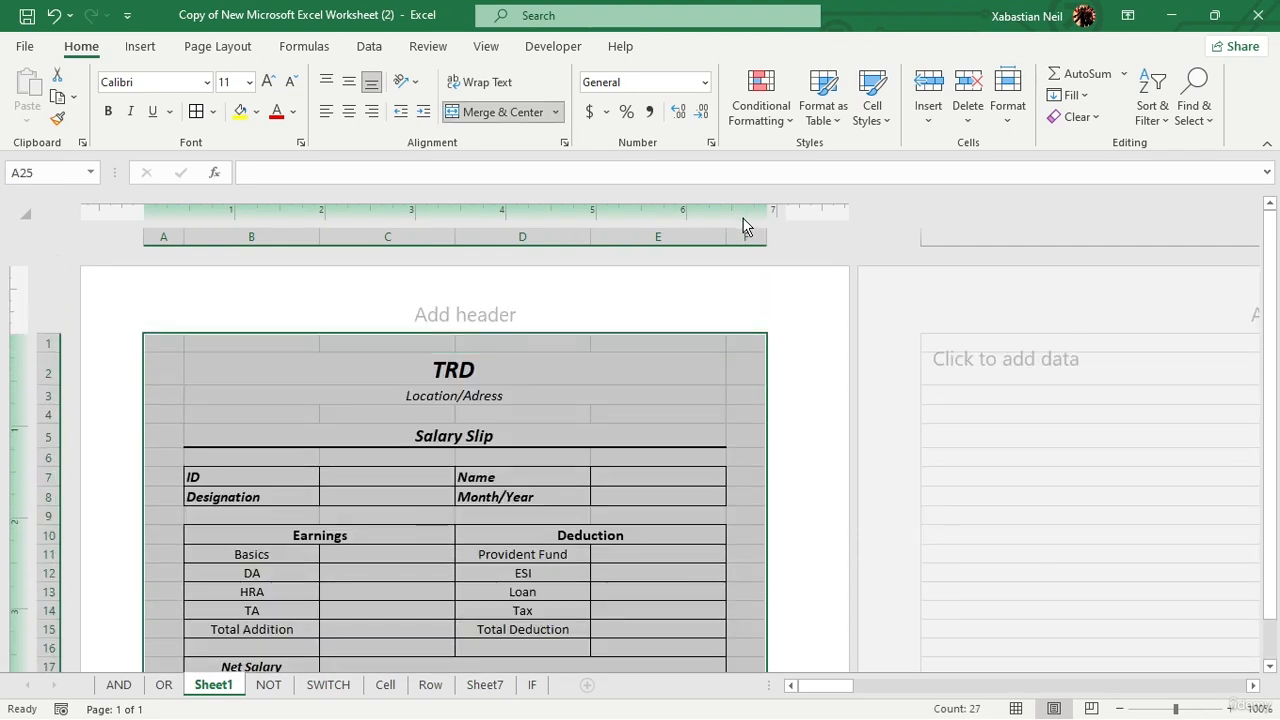
click(213, 111)
click(284, 358)
scroll(571, 434, down, 4)
click(666, 641)
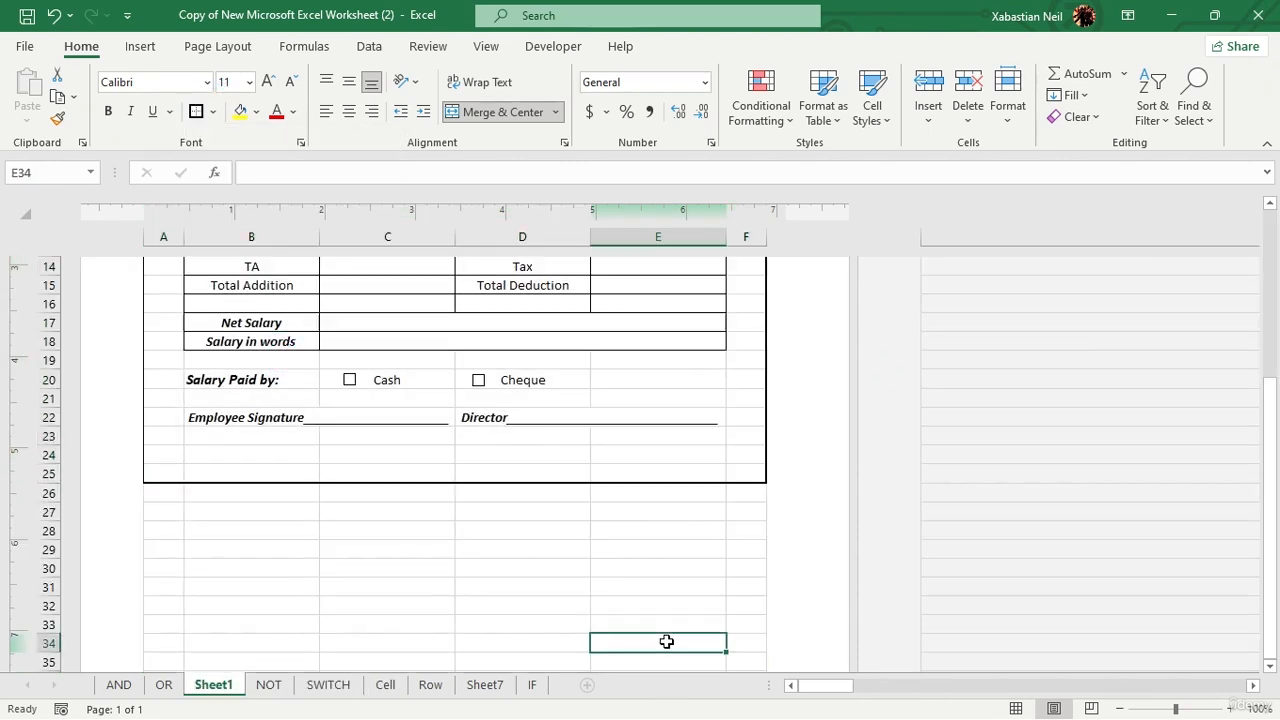
scroll(714, 543, up, 4)
scroll(714, 543, down, 3)
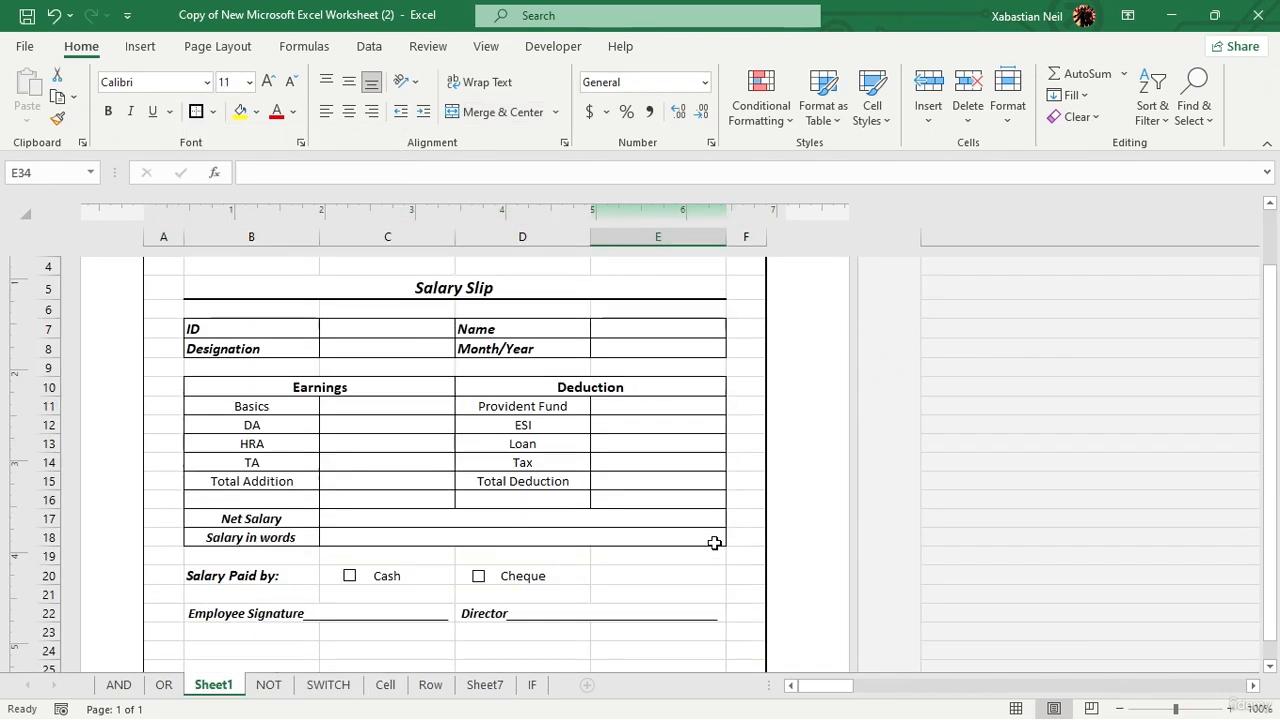
scroll(324, 381, up, 3)
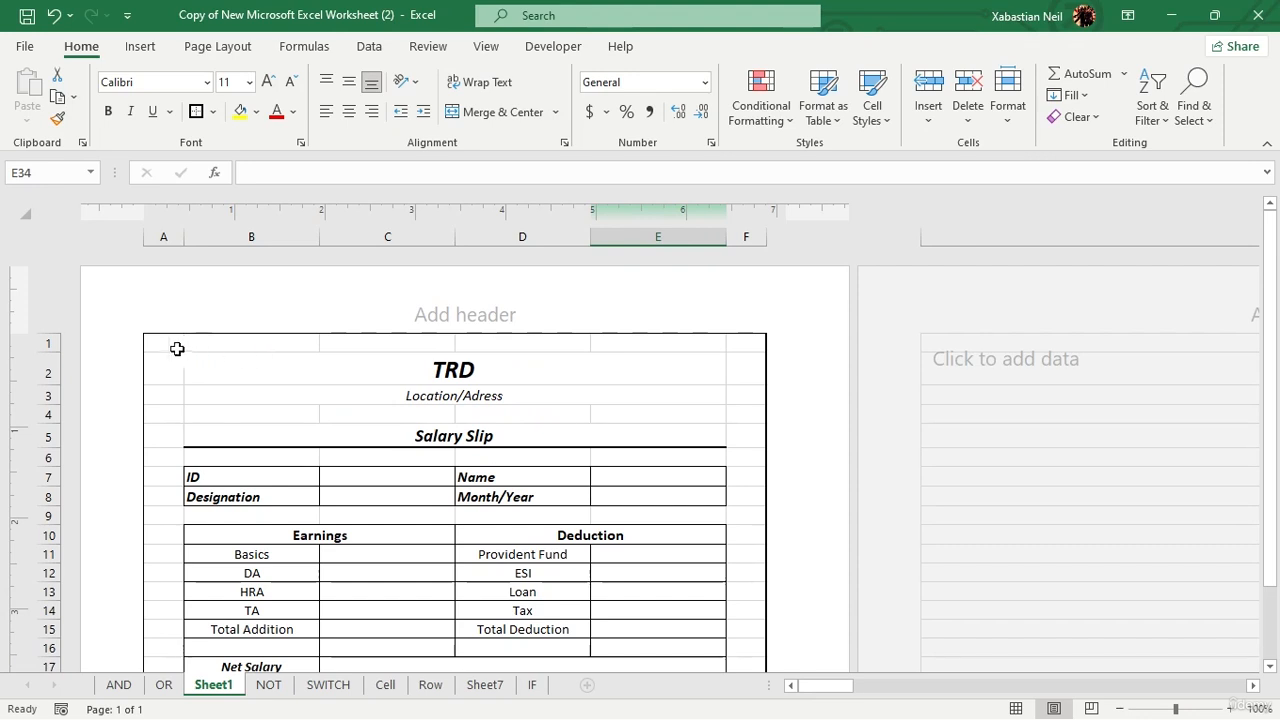
Step: Fill the whole salary slip range A1:F25 with white
drag(167, 344, 734, 400)
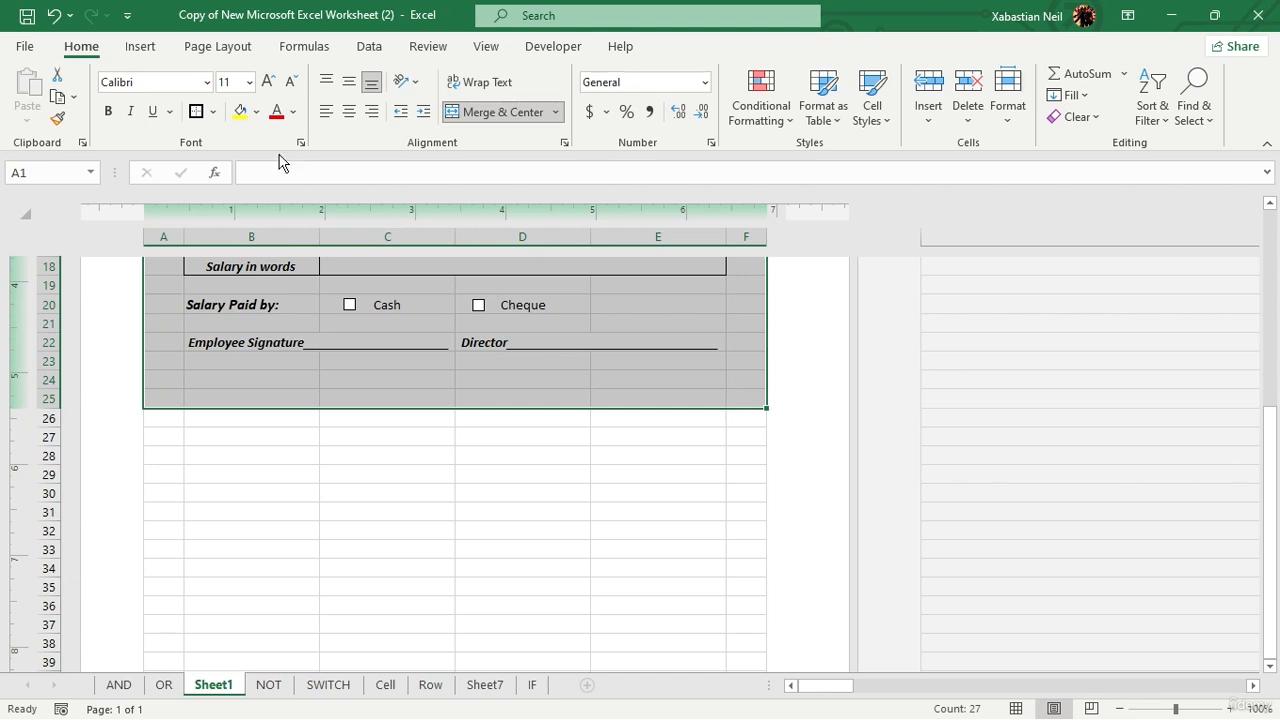
click(256, 111)
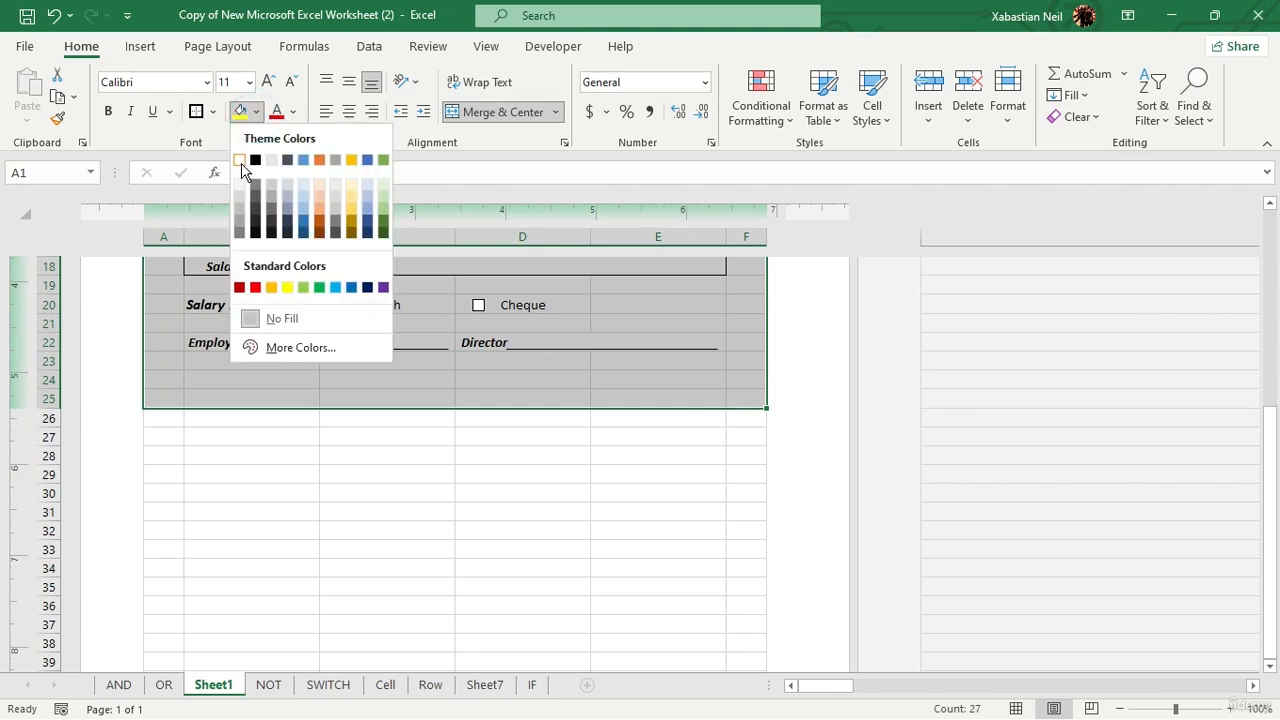
click(243, 163)
Step: Hide the white space around the page and look over the bordered salary slip
click(78, 397)
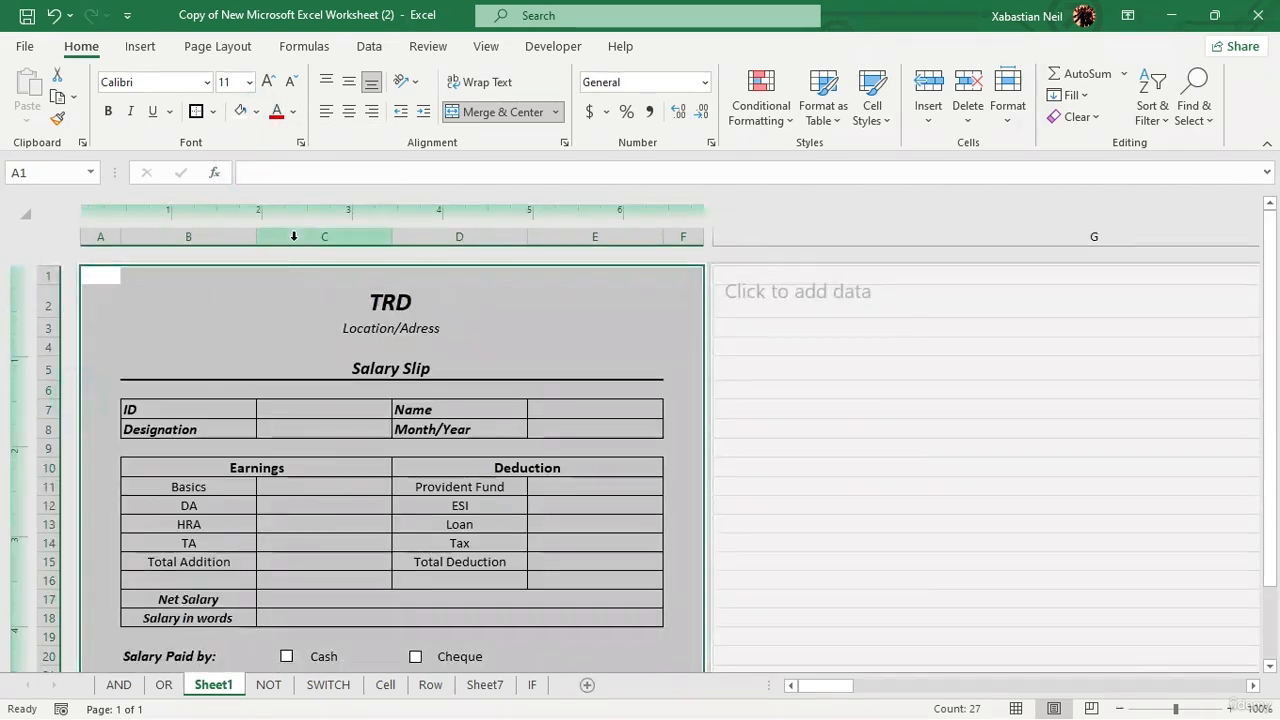
click(741, 339)
scroll(366, 397, down, 4)
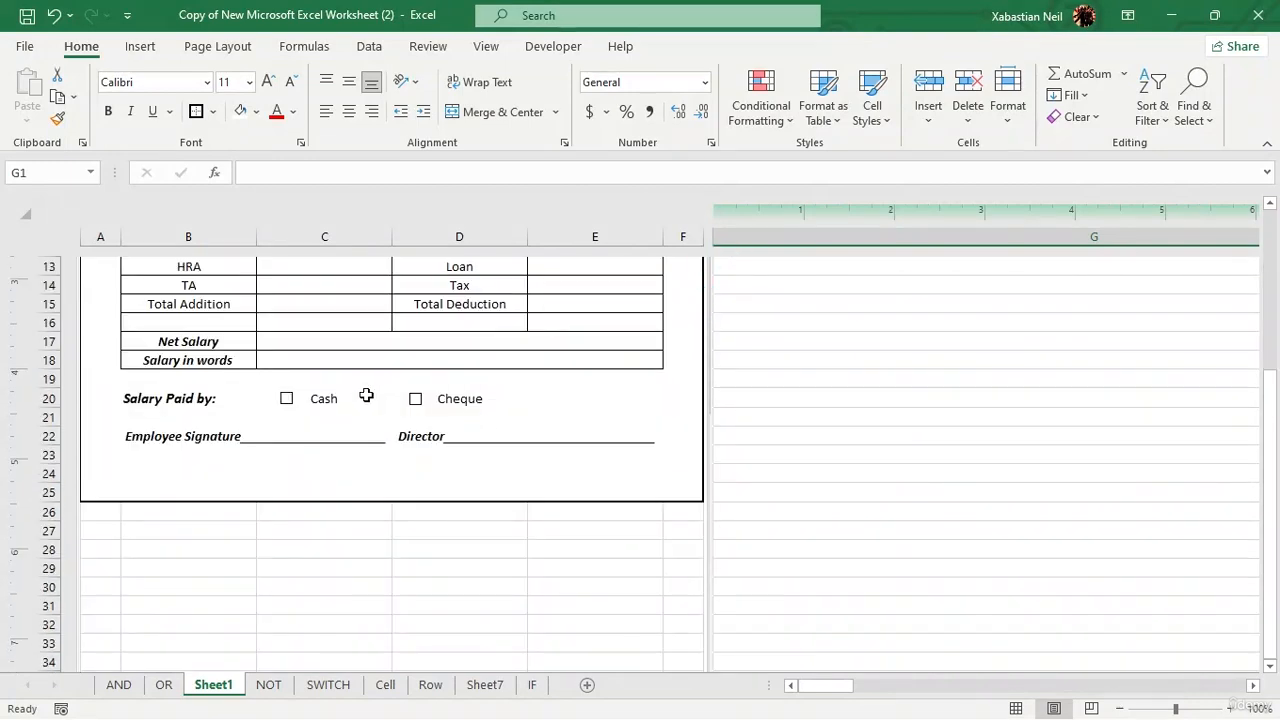
scroll(383, 405, up, 4)
scroll(383, 405, down, 6)
scroll(383, 405, up, 3)
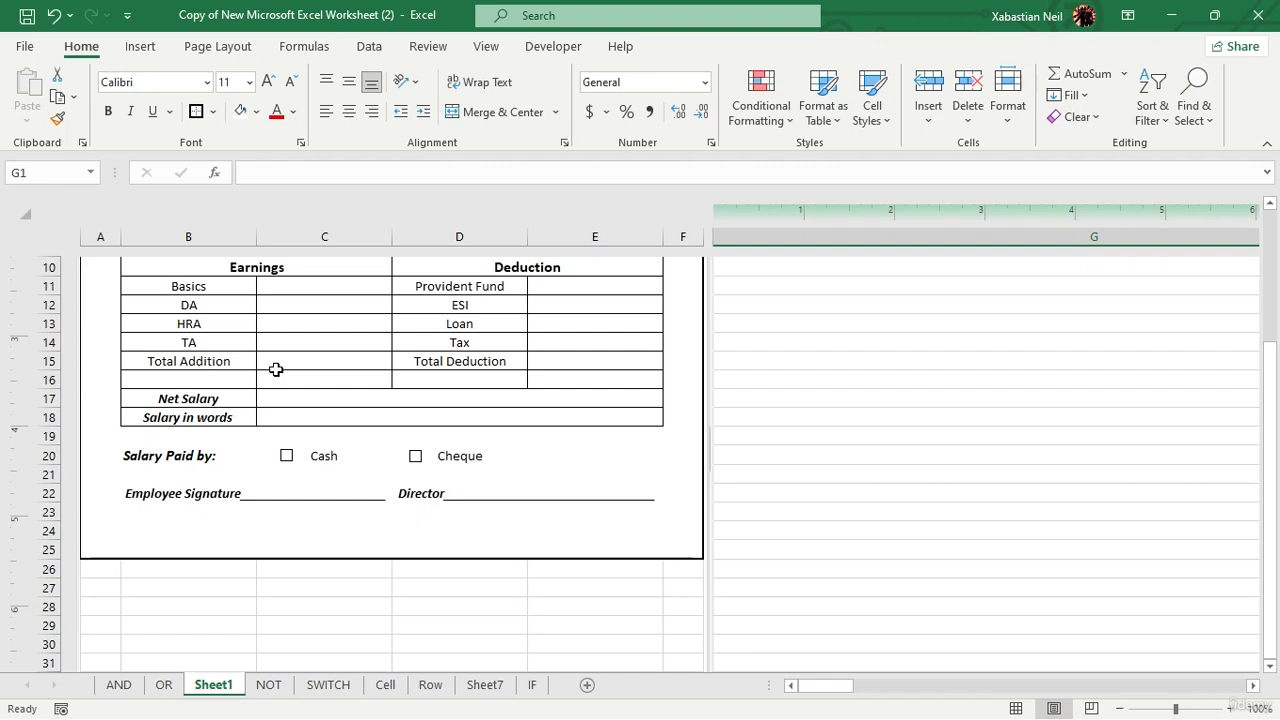
scroll(275, 370, up, 3)
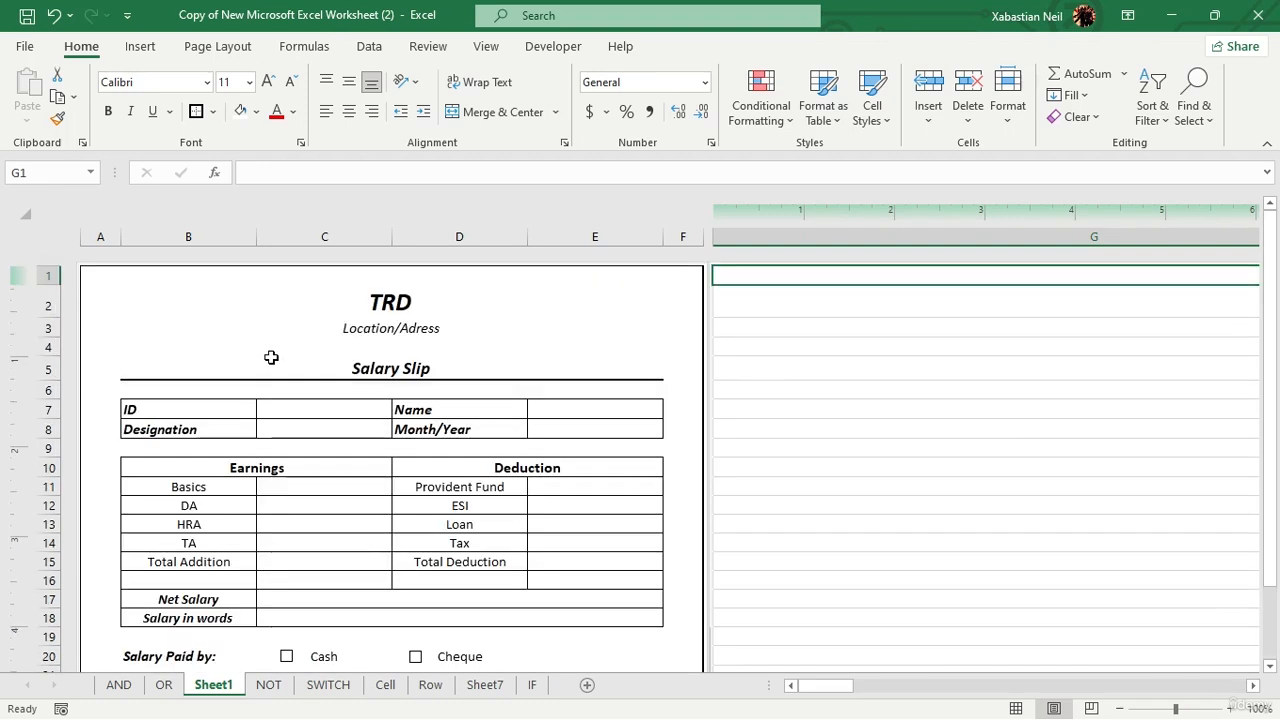
scroll(269, 374, down, 2)
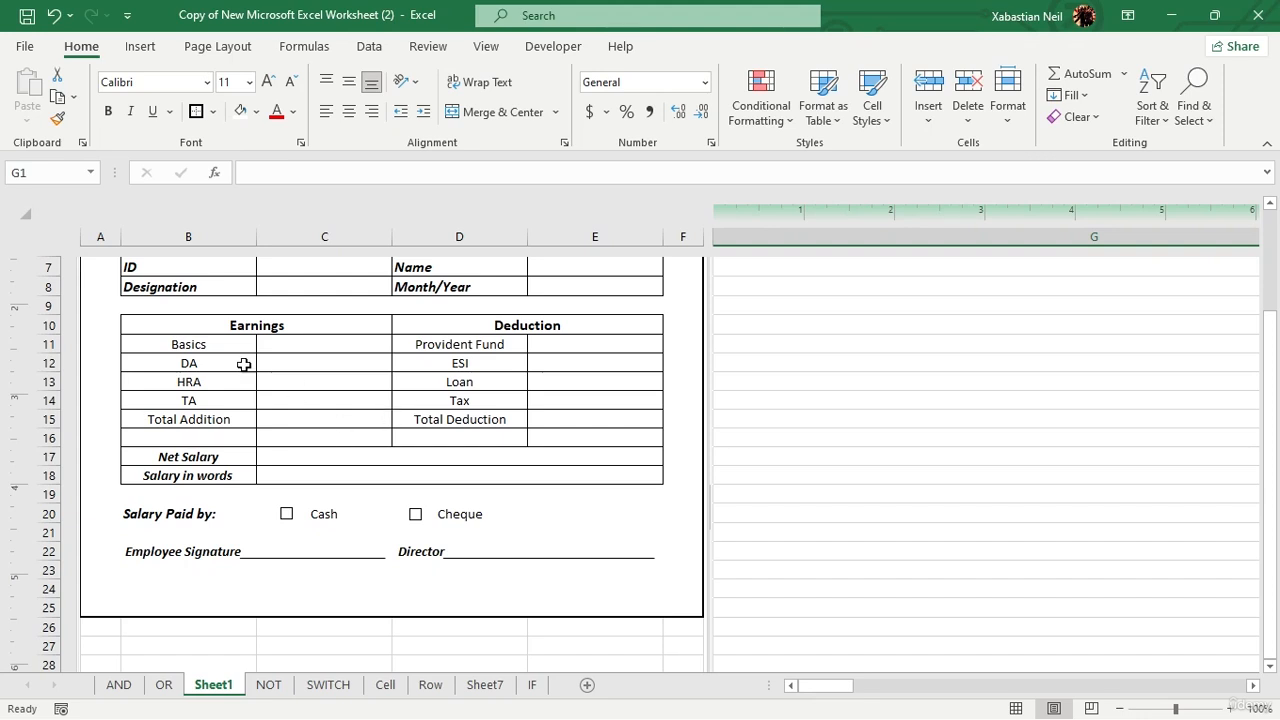
Step: Fill the Earnings and Deduction headings in row 10 with a medium grey theme color
click(214, 323)
scroll(126, 384, up, 2)
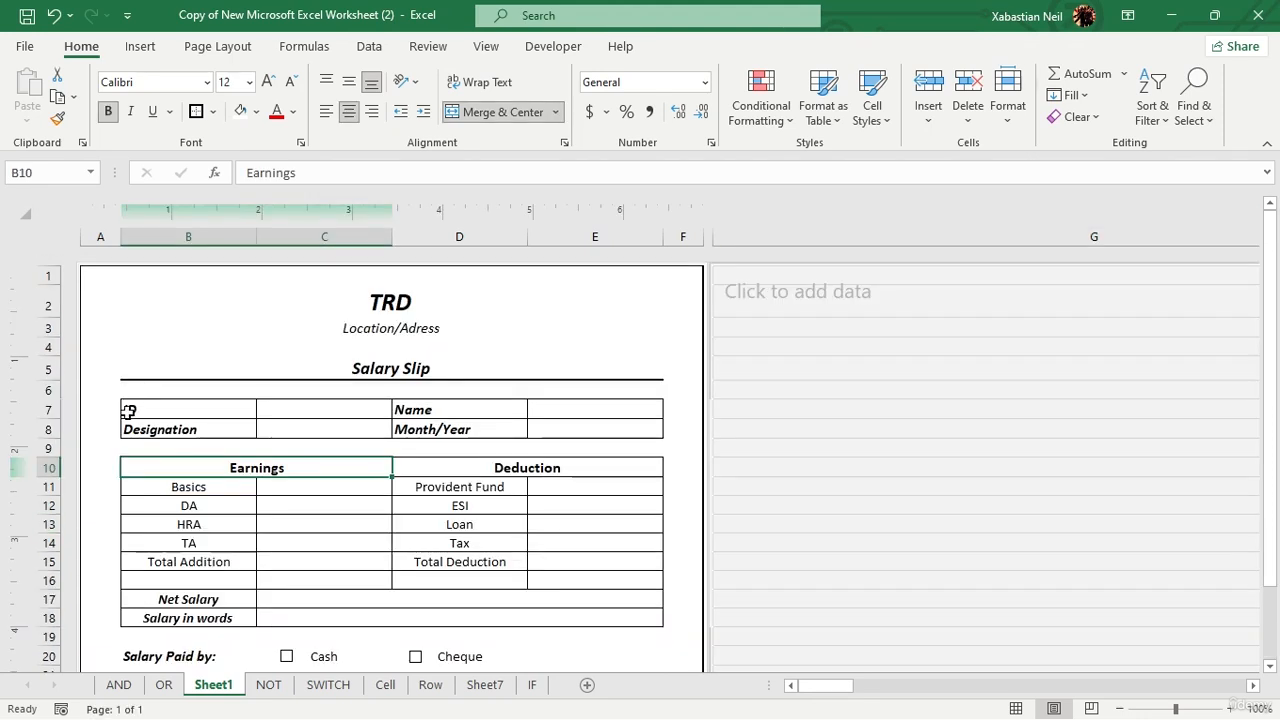
scroll(154, 443, down, 1)
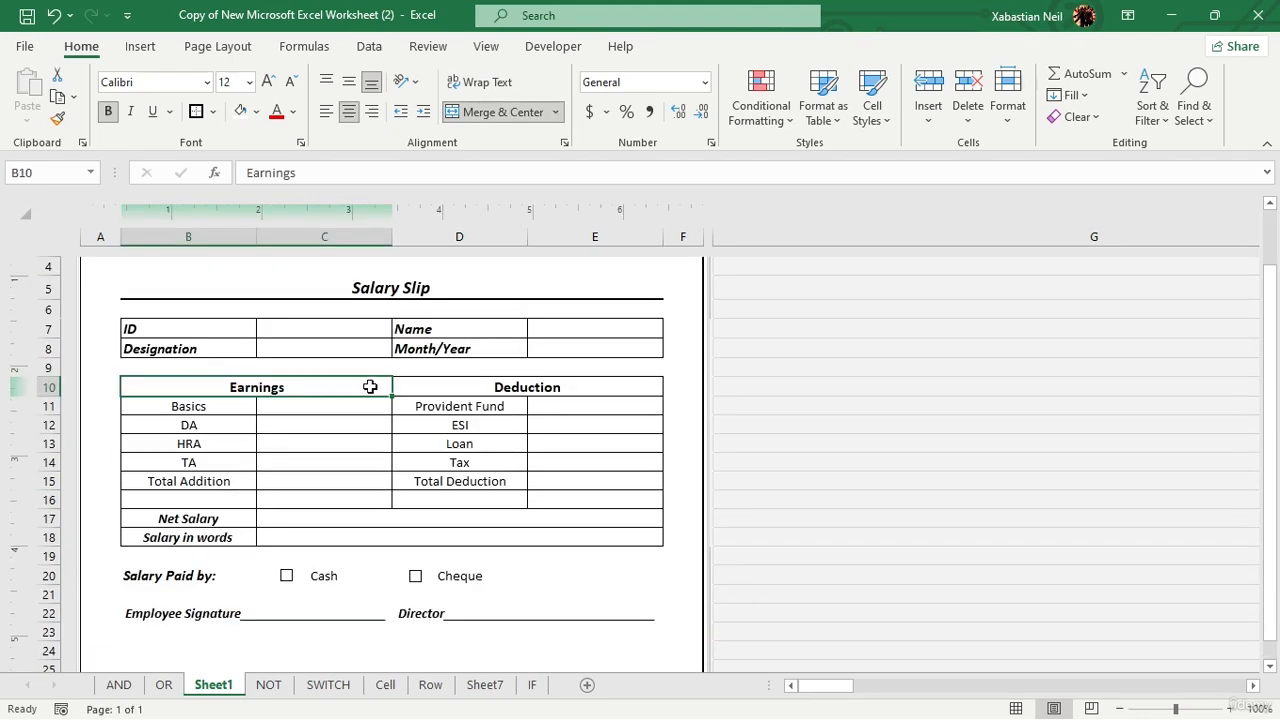
click(437, 389)
shift+click(368, 384)
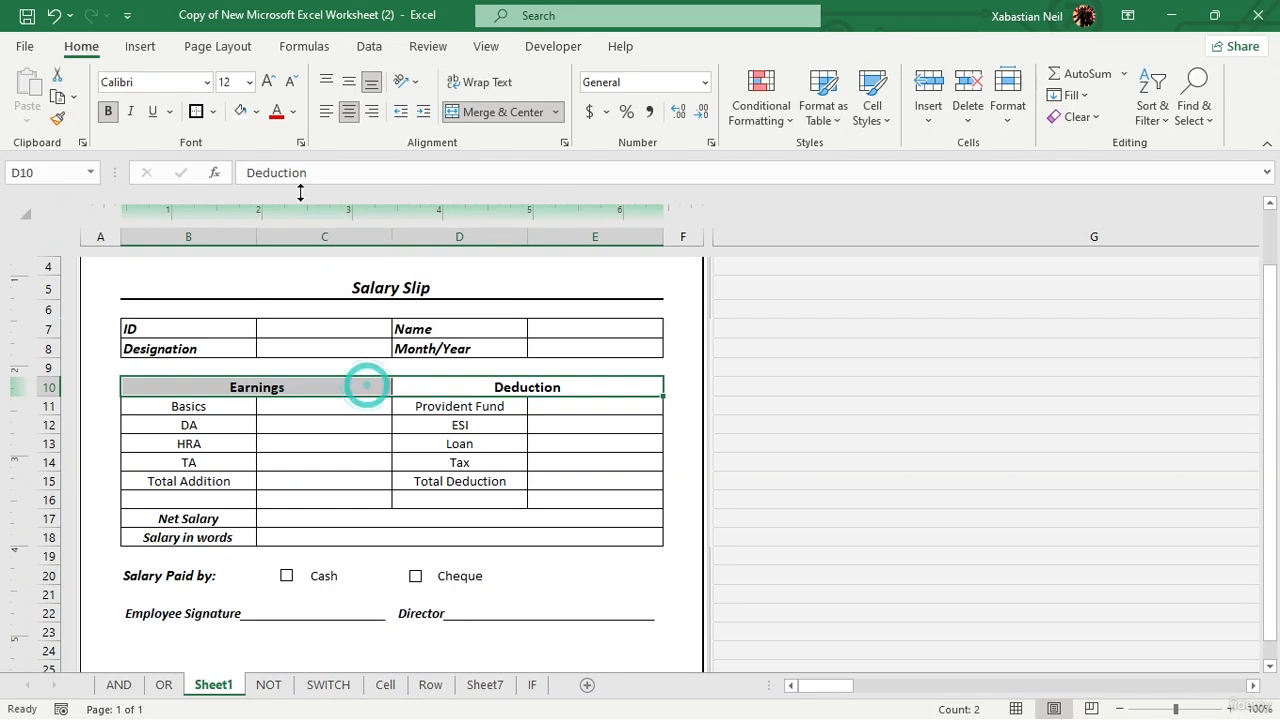
click(256, 111)
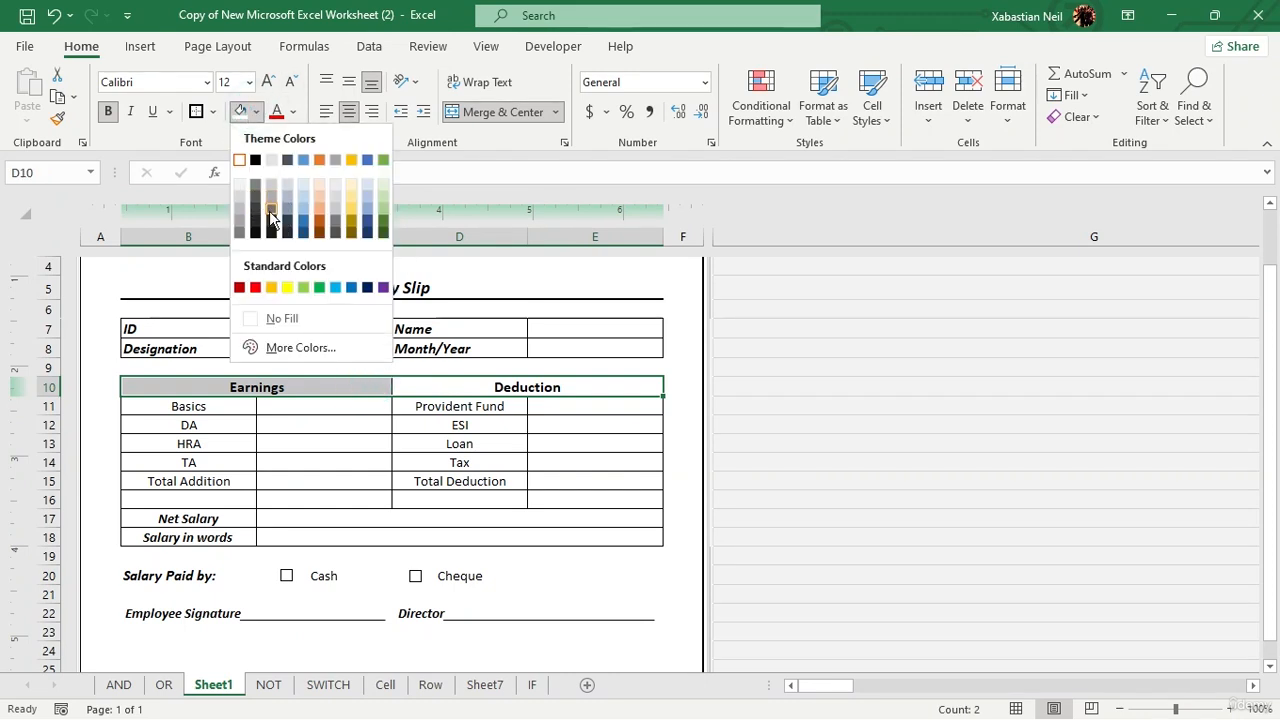
click(270, 211)
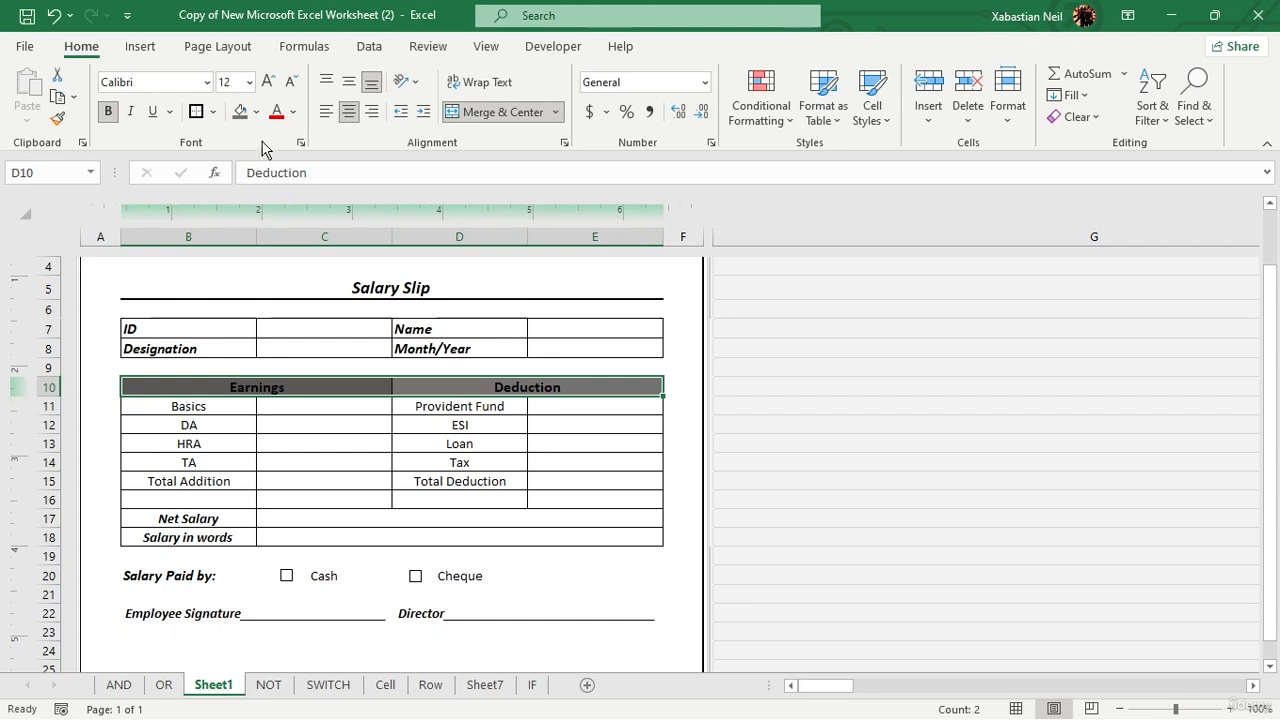
click(256, 111)
click(269, 199)
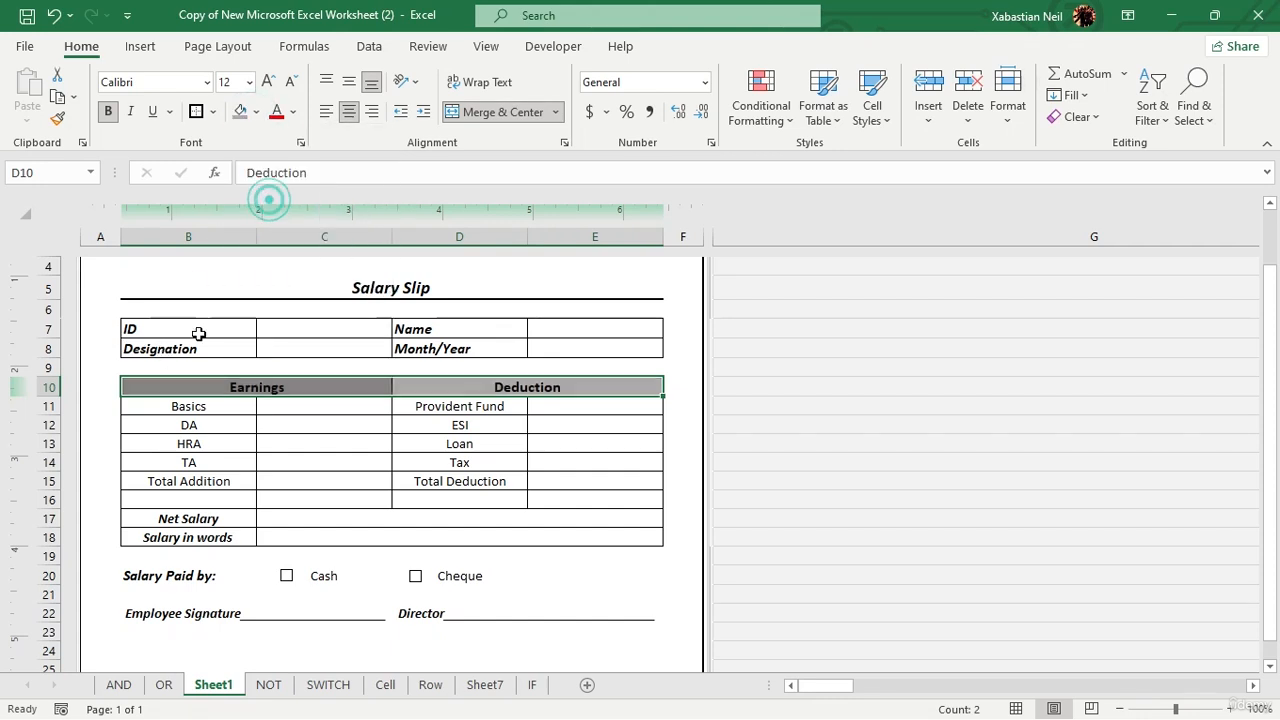
click(229, 289)
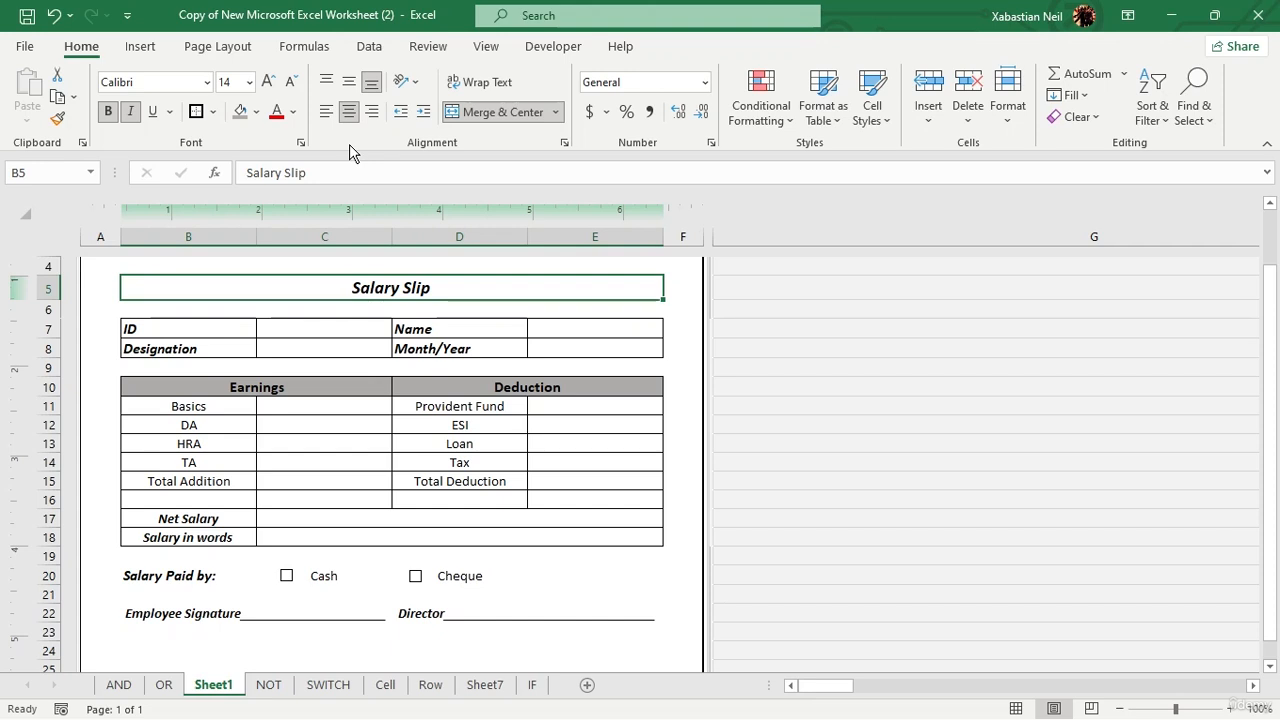
Step: Enter the formula =SUM(E11:E14) in E15 for Total Deduction
click(581, 481)
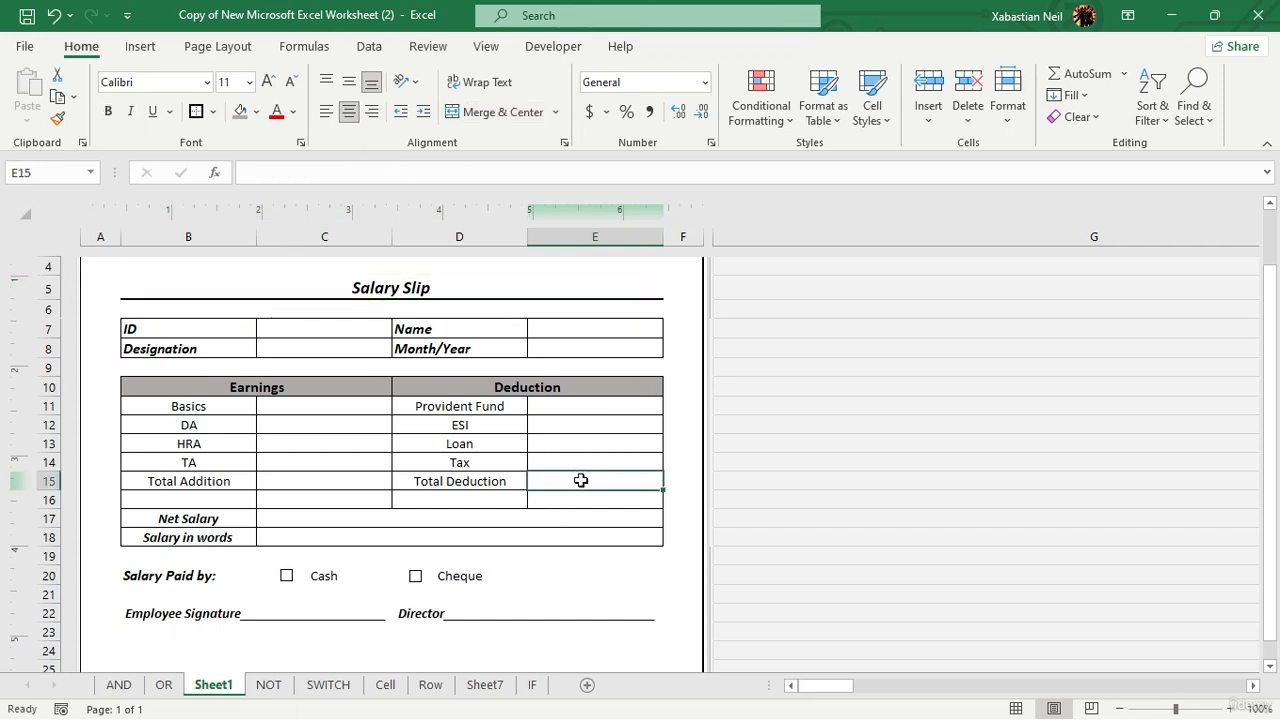
double_click(581, 481)
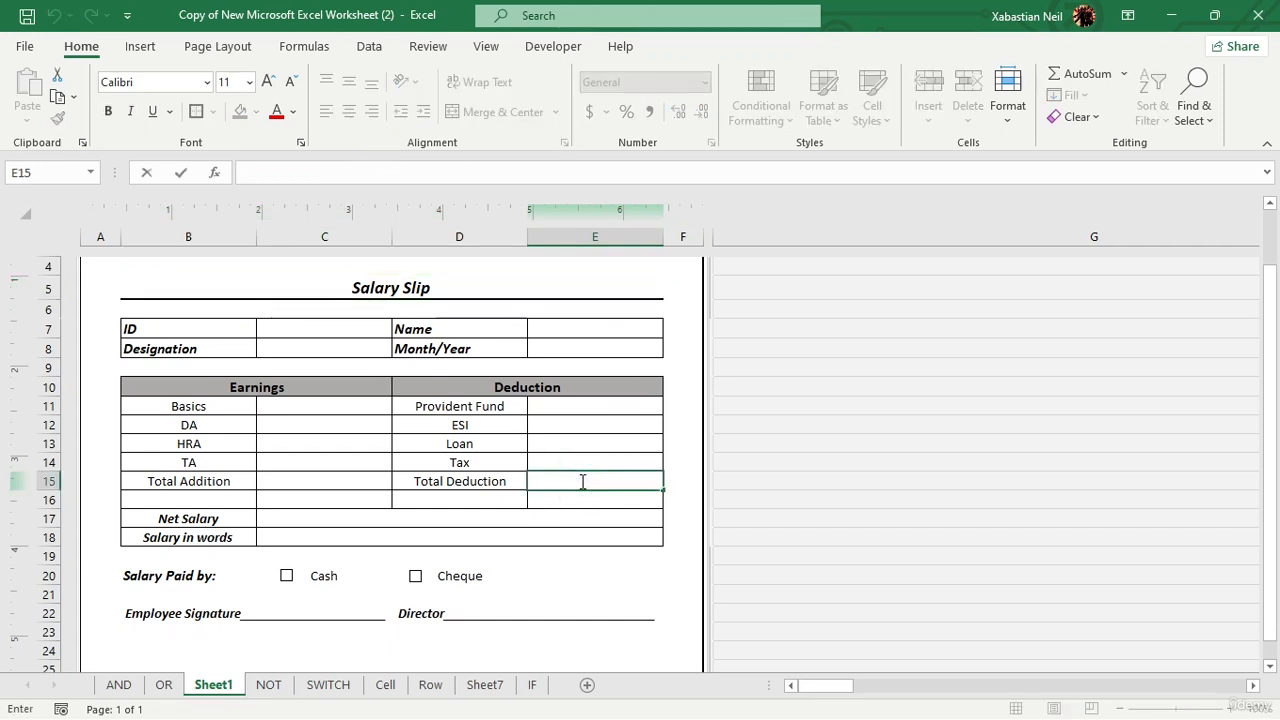
text(=sum)
key(Tab)
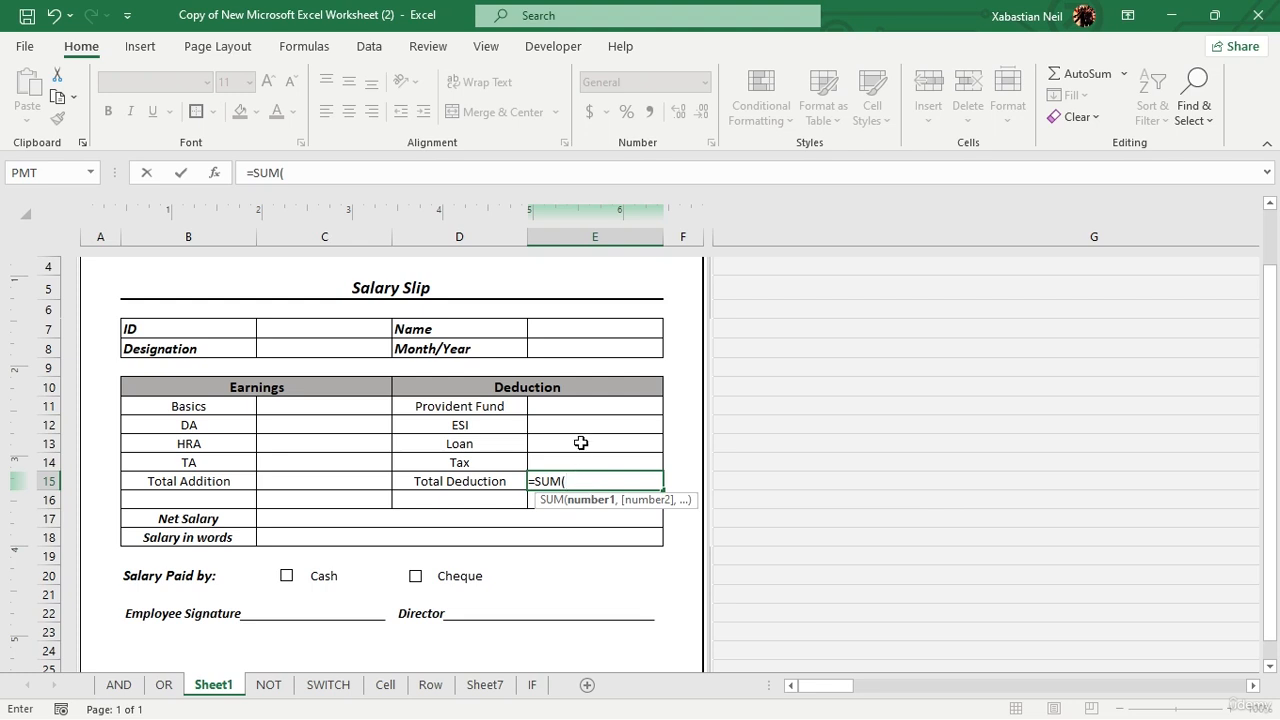
drag(604, 410, 608, 457)
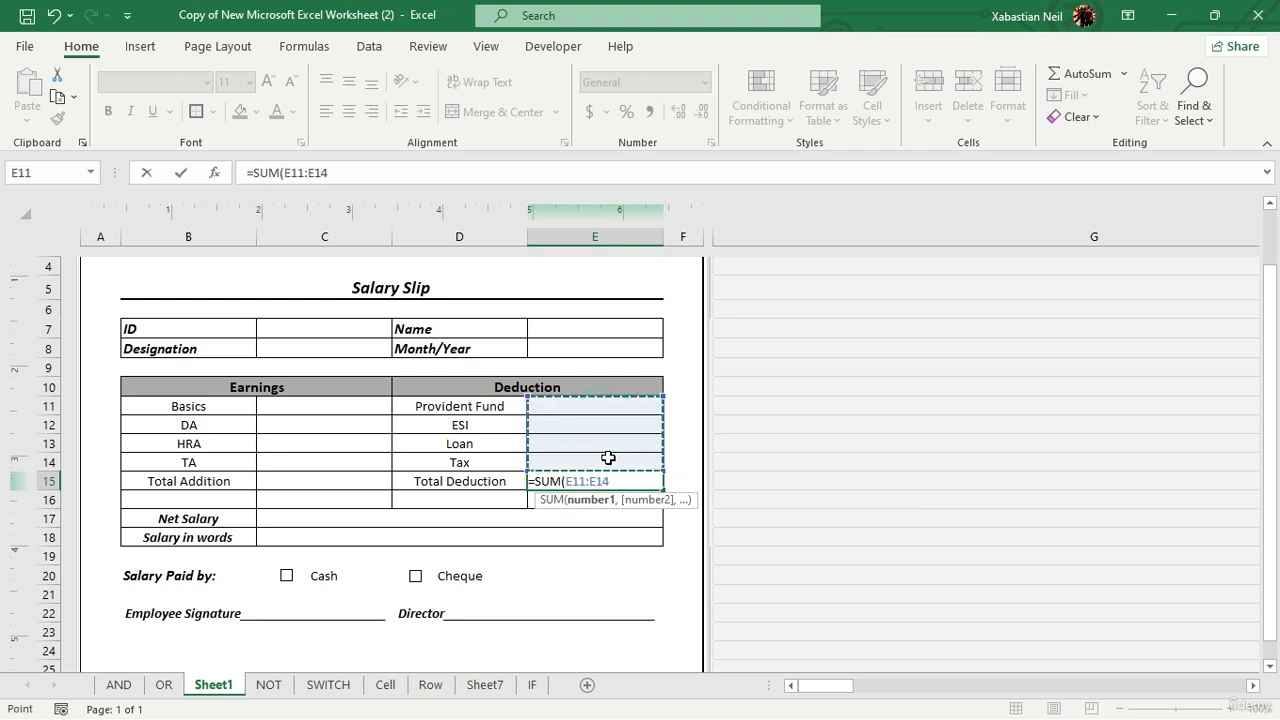
text())
key(Return)
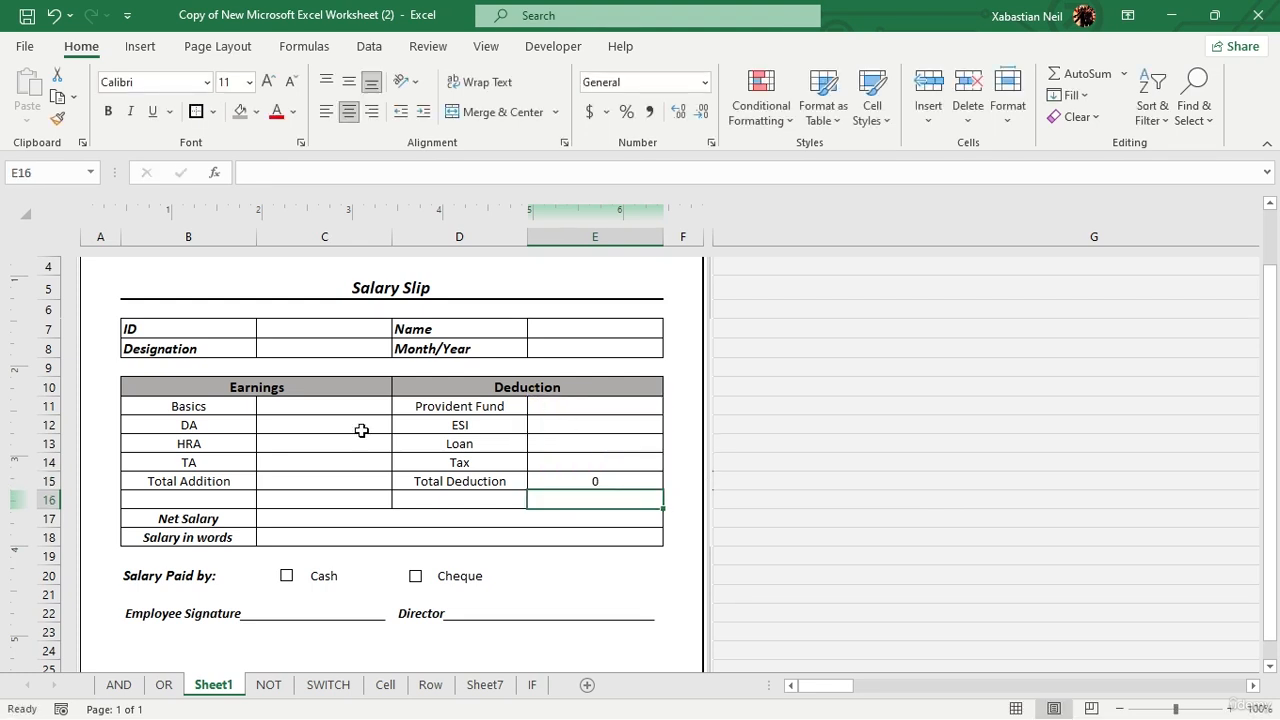
Step: Enter the formula =SUM(C11:C14) in C15 for Total Addition
click(324, 482)
text(=)
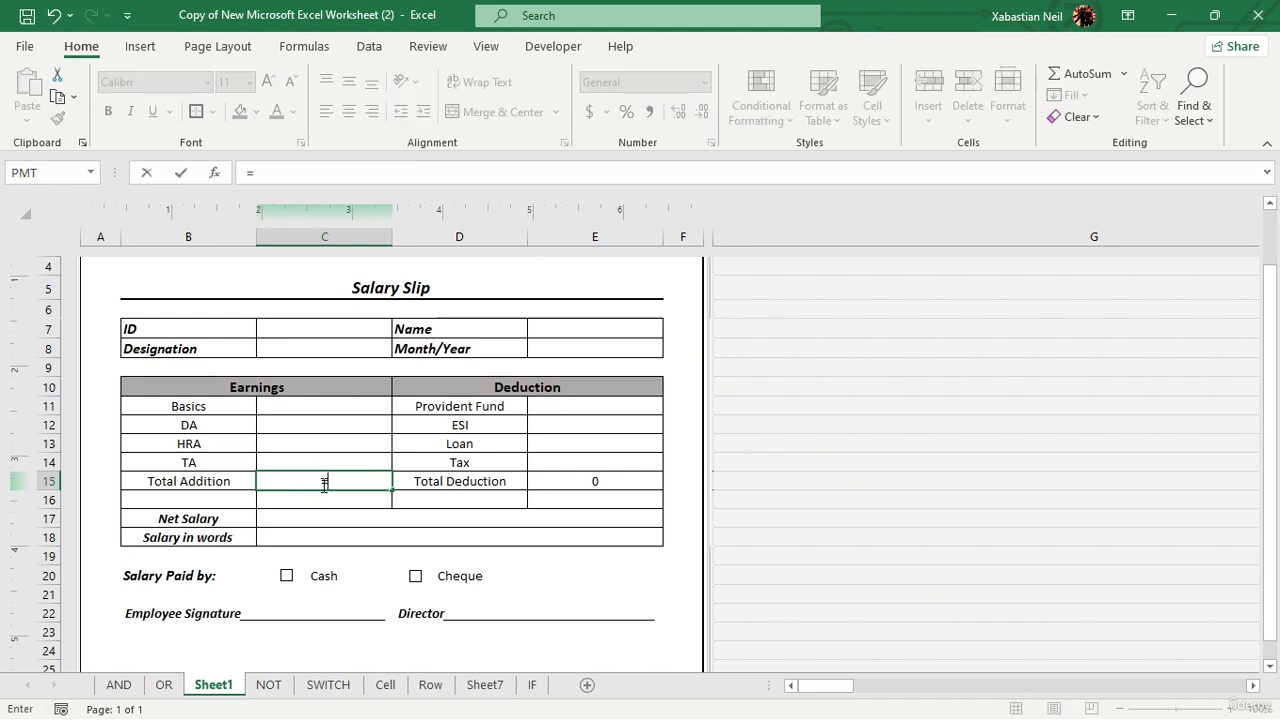
text(sum()
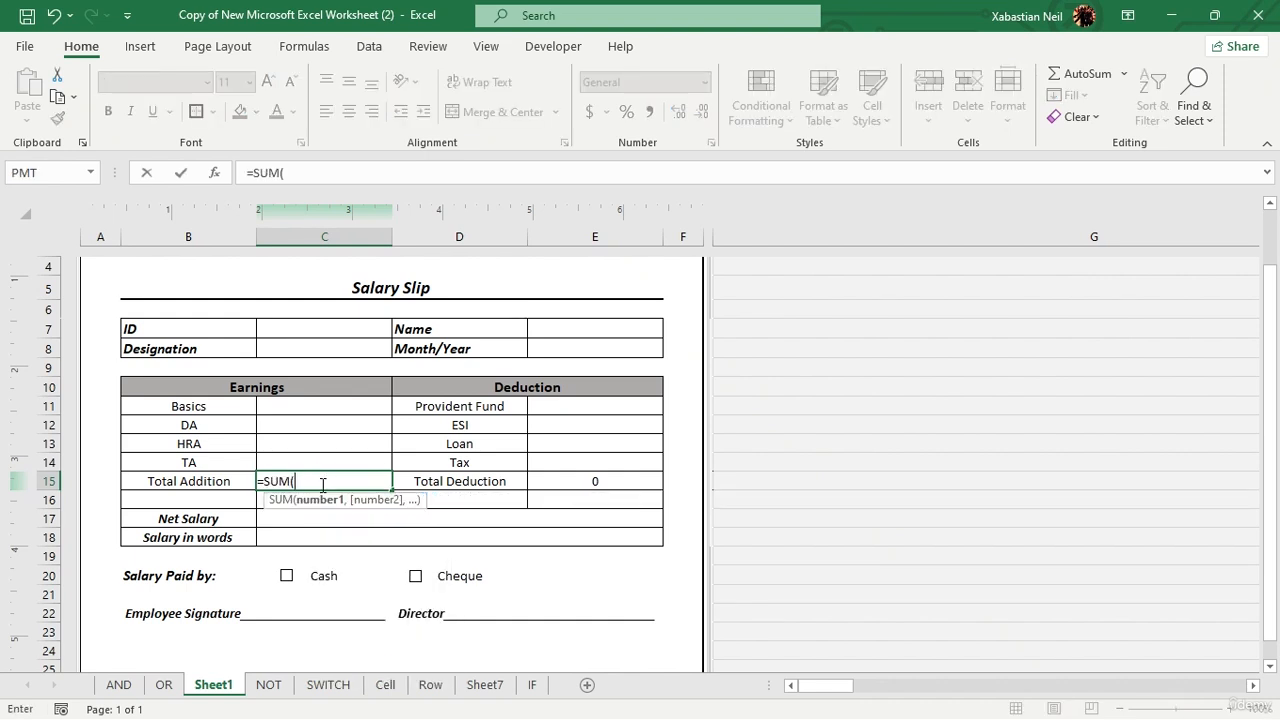
drag(357, 406, 350, 456)
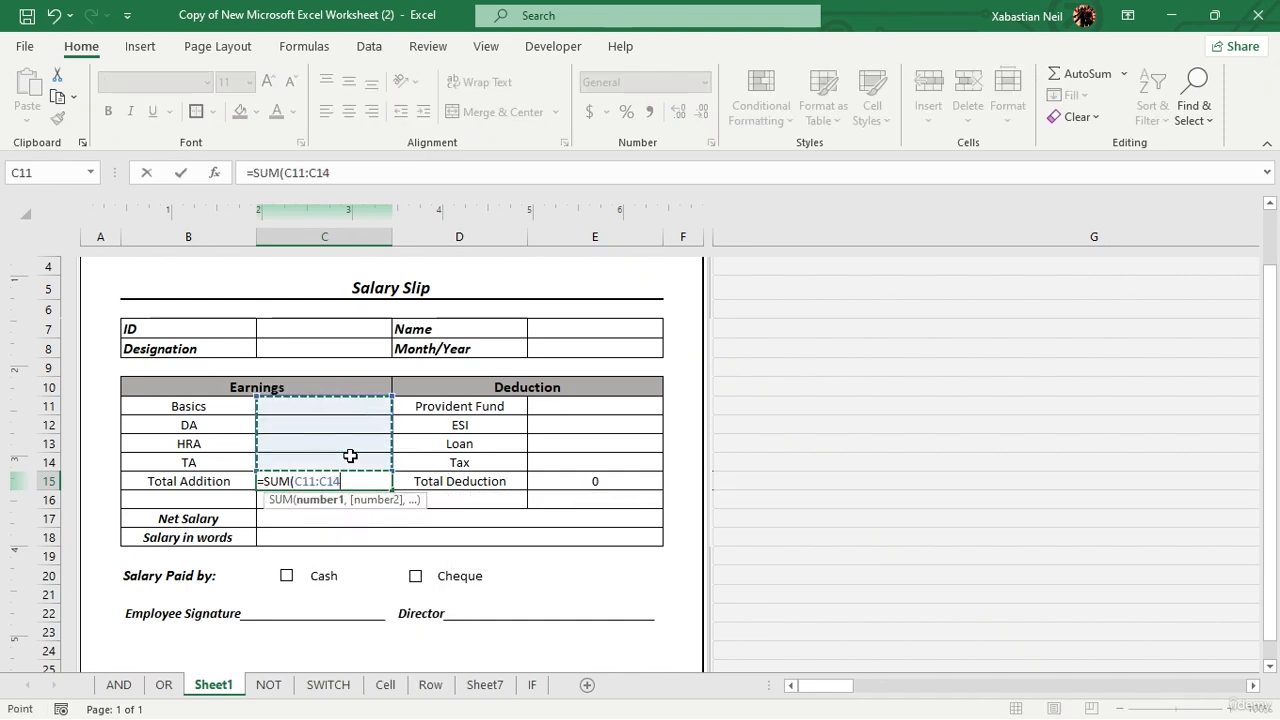
text())
key(Return)
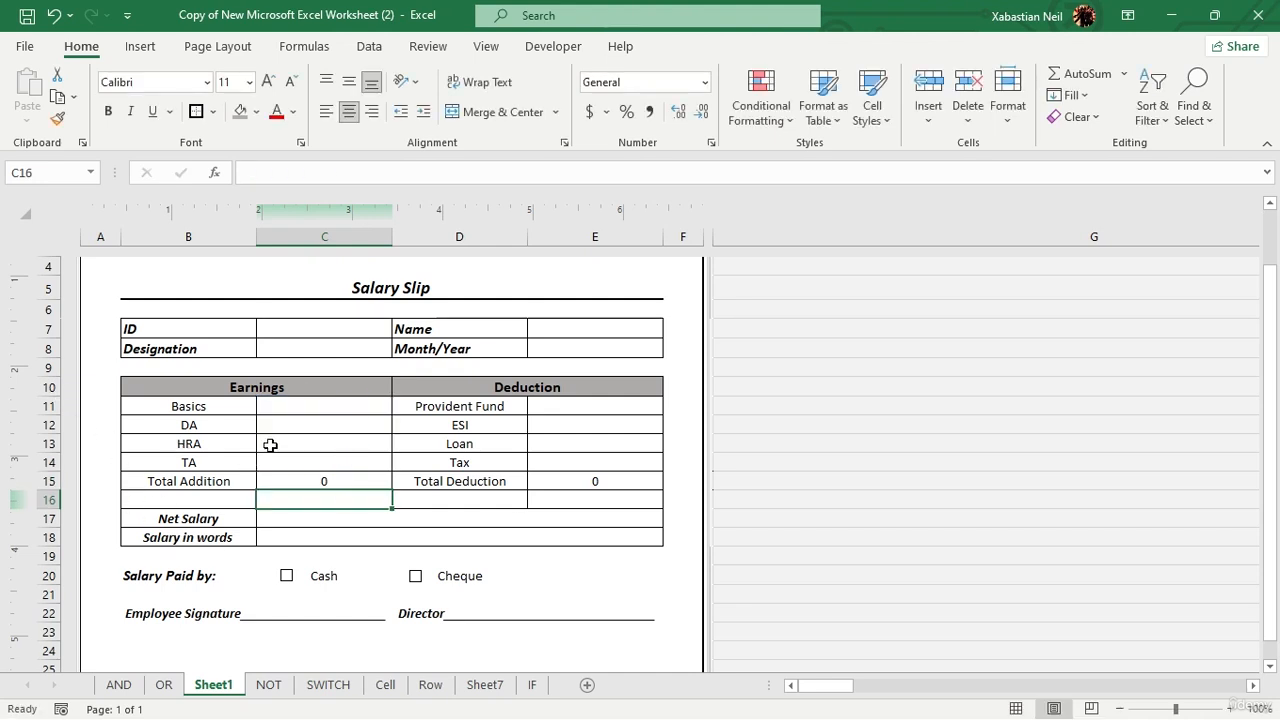
Step: Enter the formula =C15-E15 in C17 for Net Salary
double_click(303, 517)
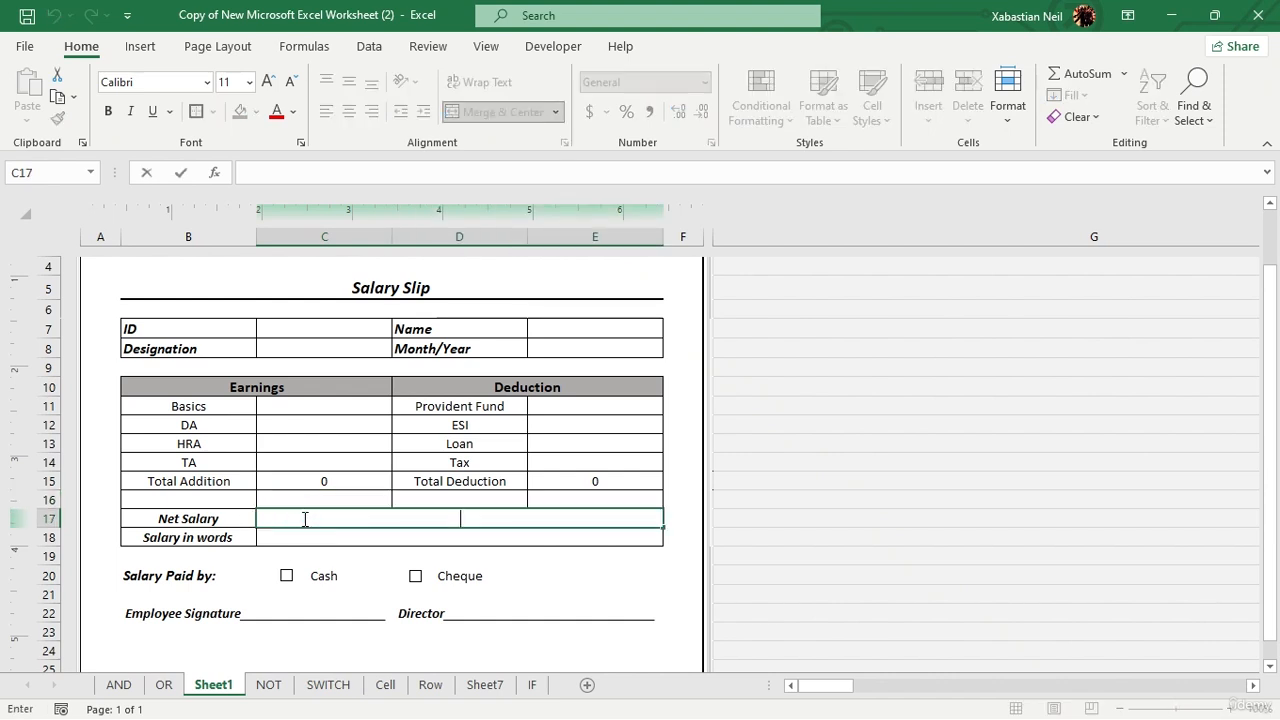
text(=)
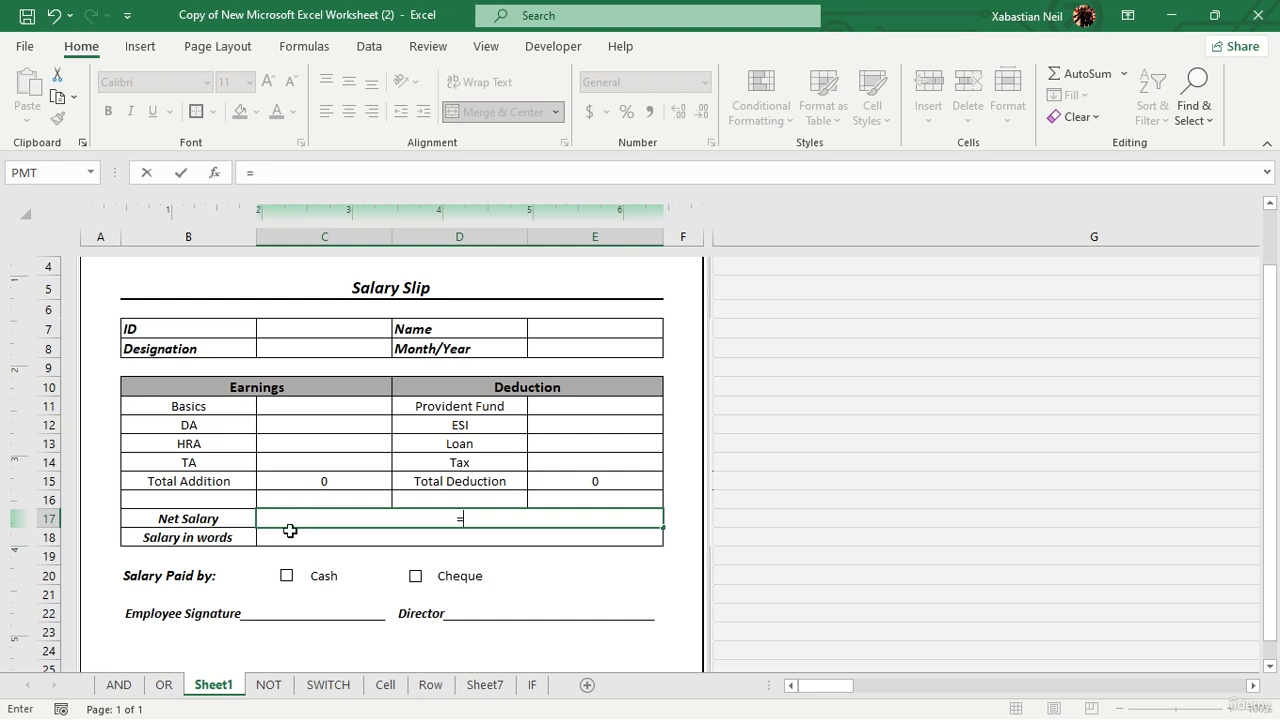
click(335, 479)
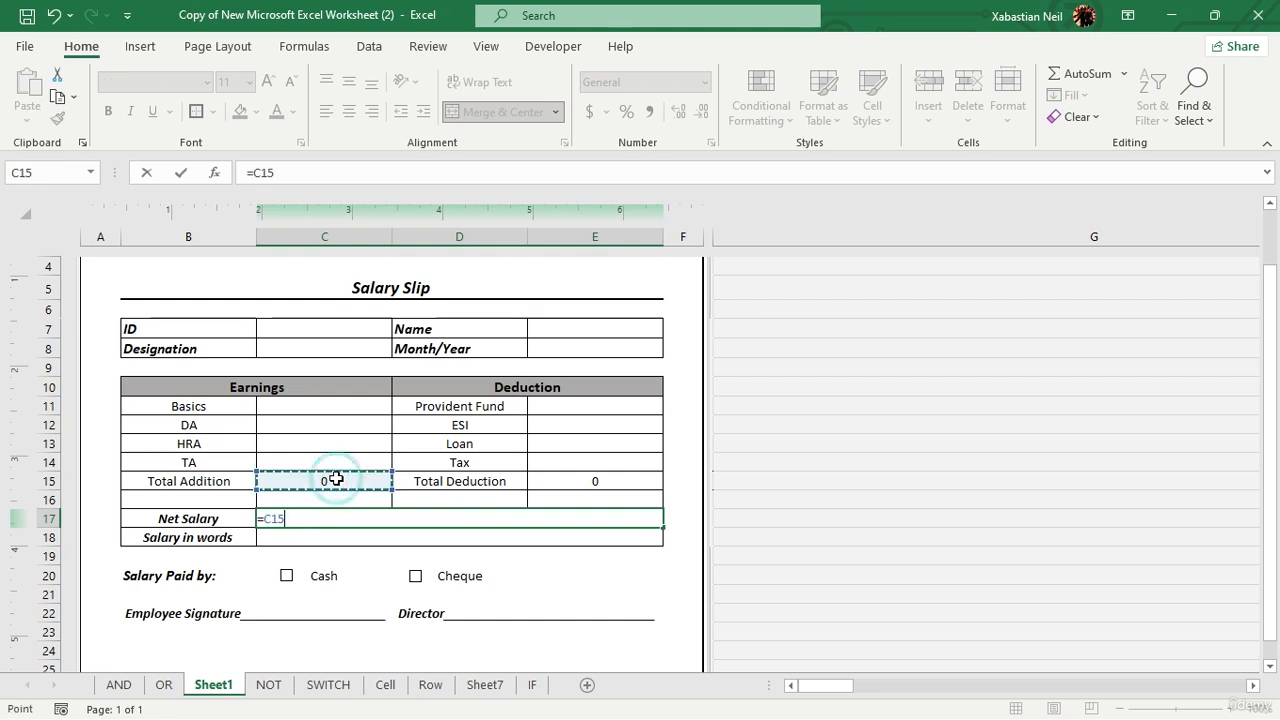
text(-)
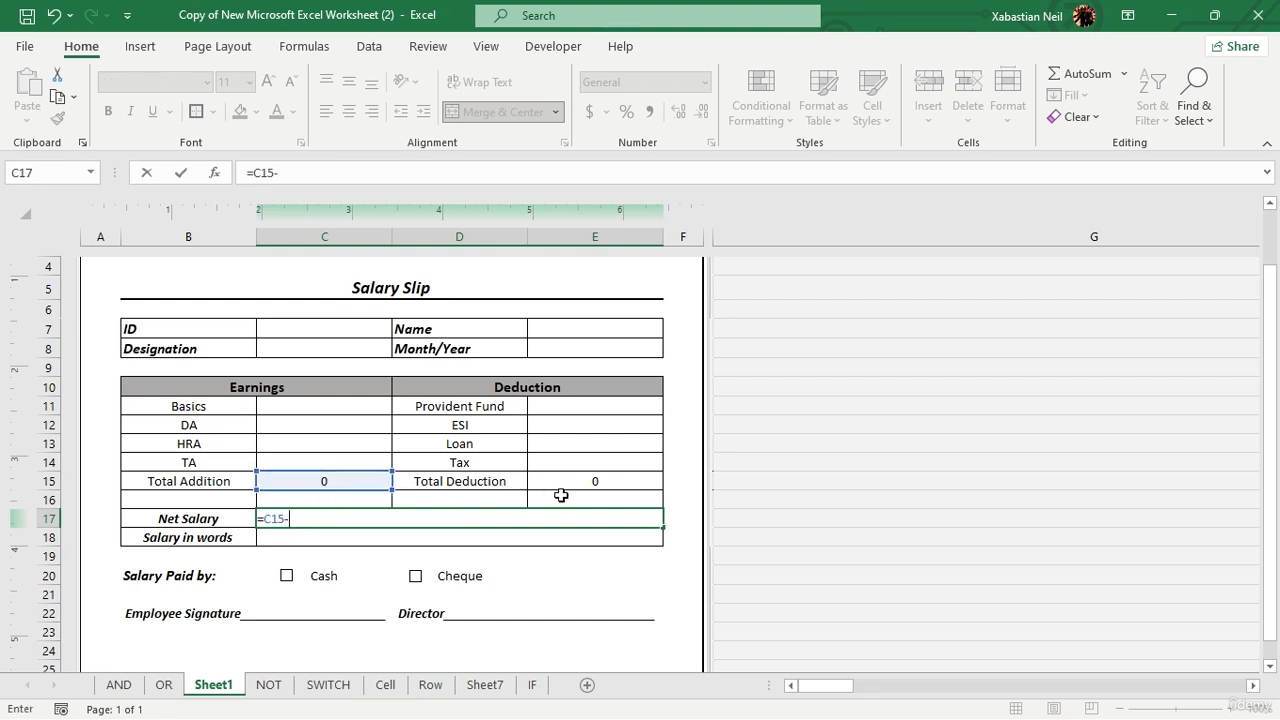
click(594, 484)
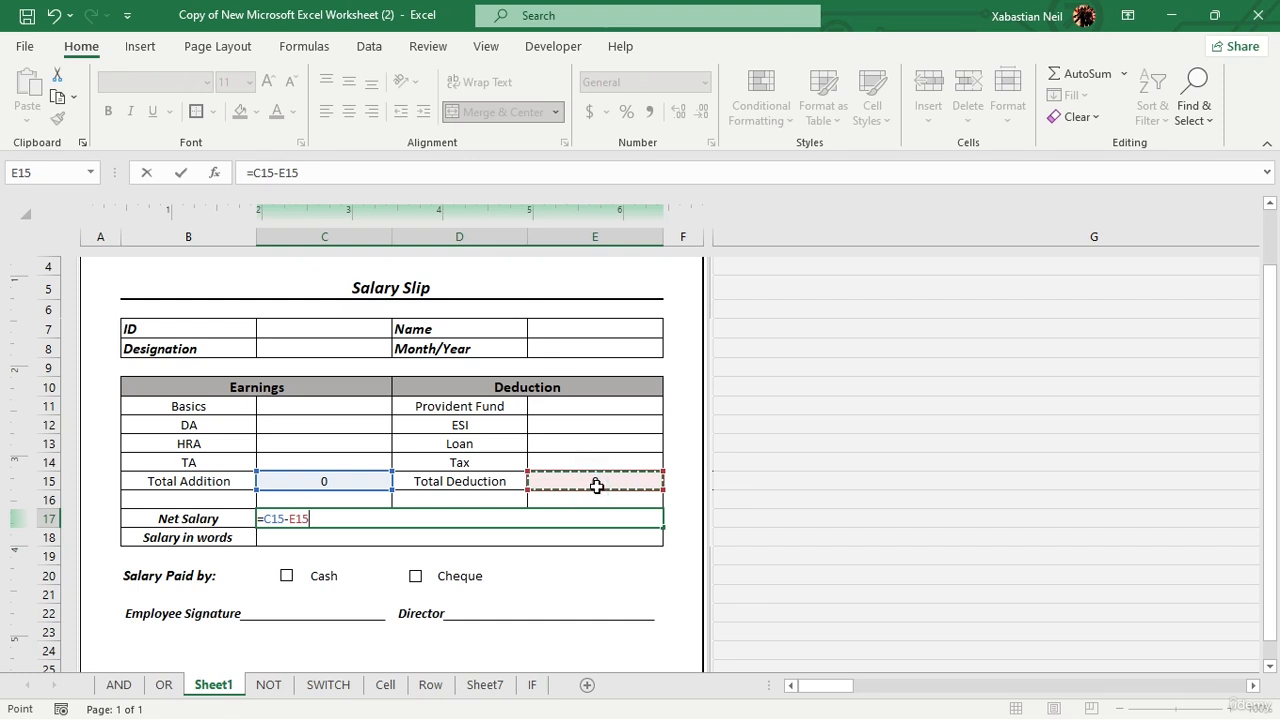
key(Return)
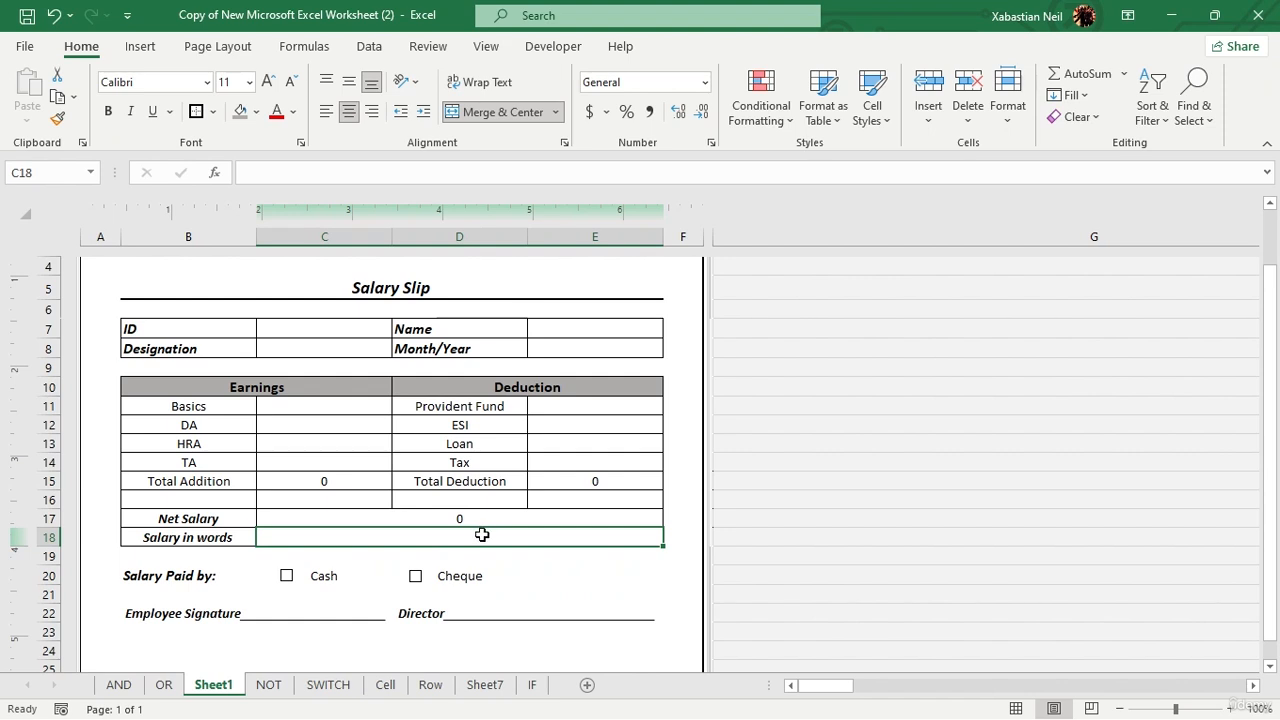
Step: Try the formula =SpellNumber in C18 for Salary in words
text(=)
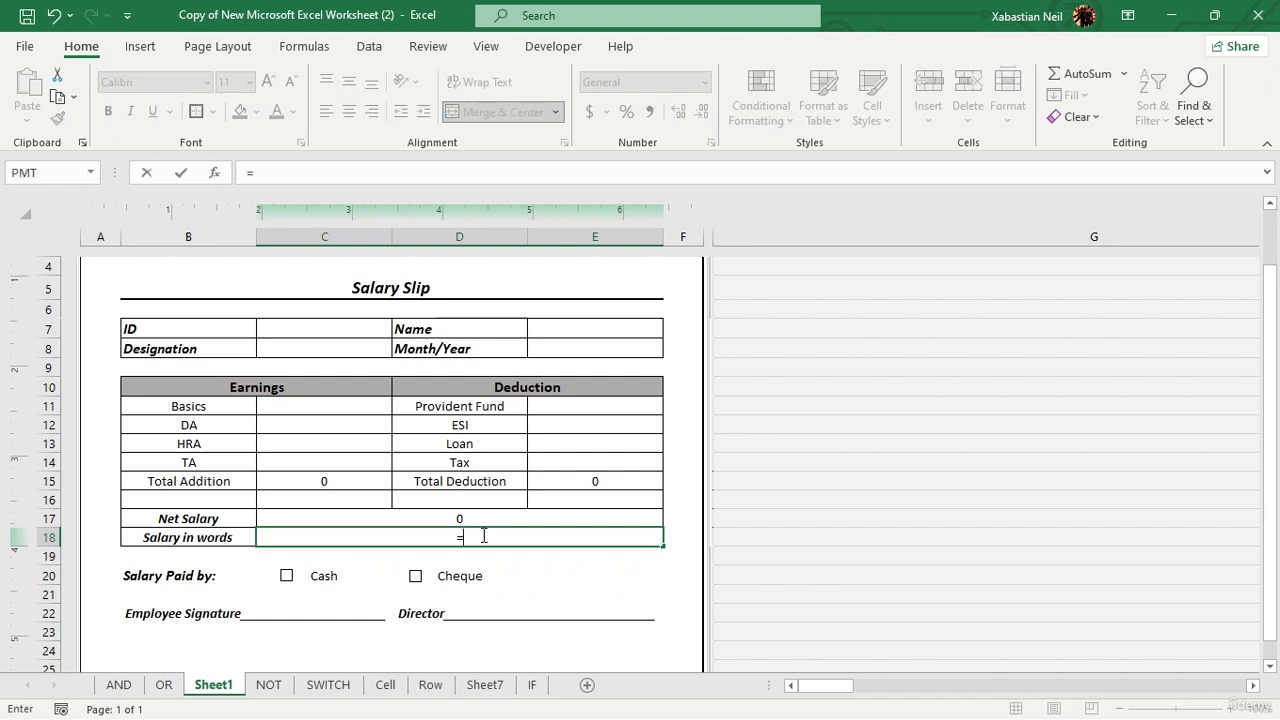
text(spe;l)
key(BackSpace)
key(BackSpace)
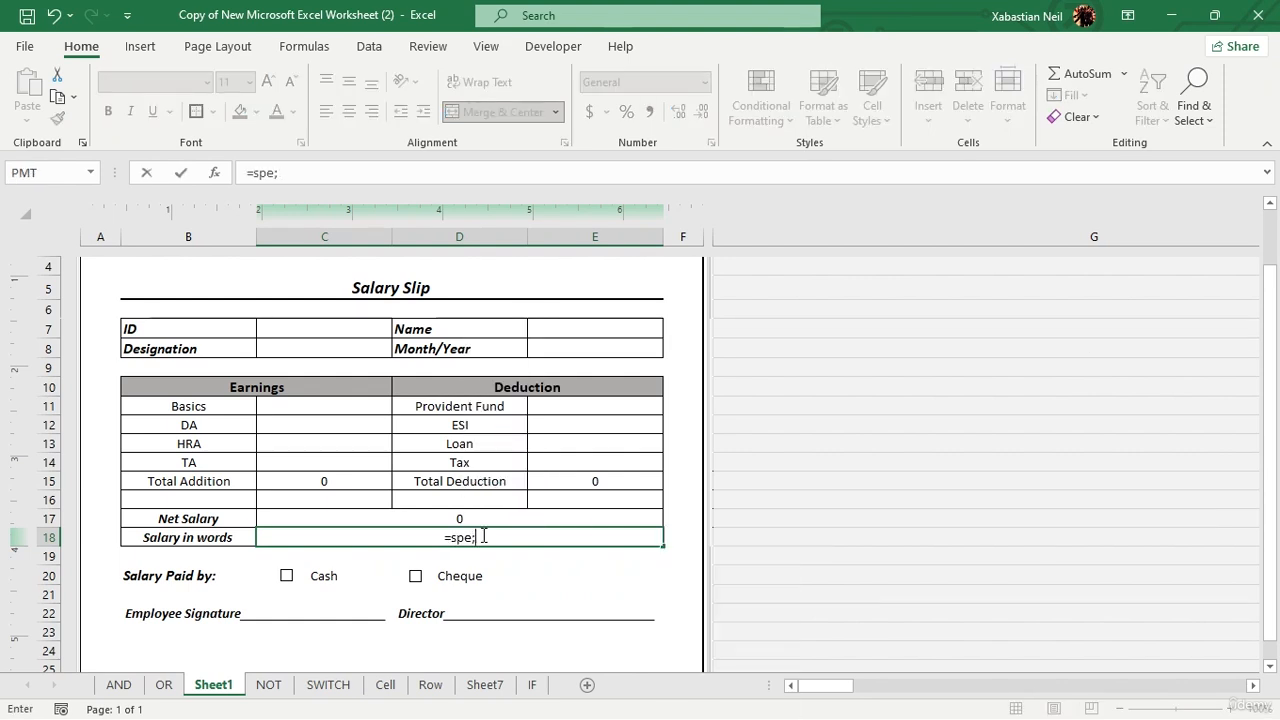
text(ll)
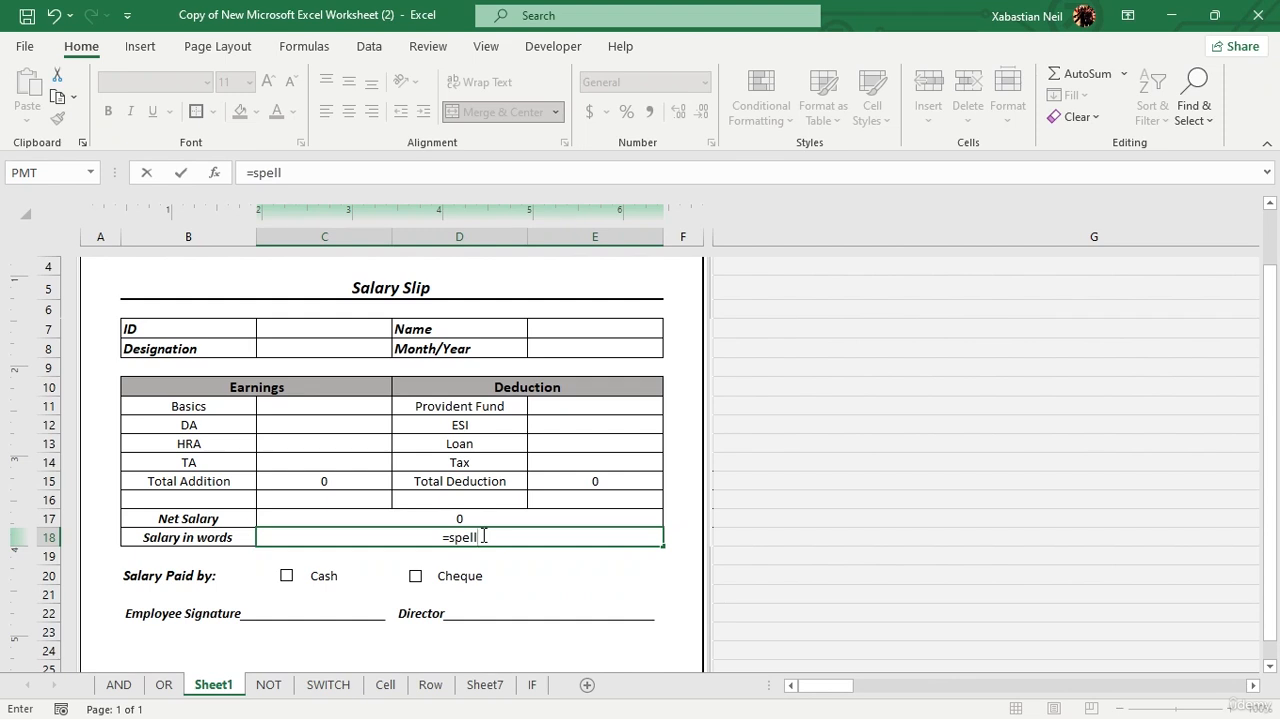
text(number)
key(BackSpace)
key(BackSpace)
key(BackSpace)
key(BackSpace)
key(BackSpace)
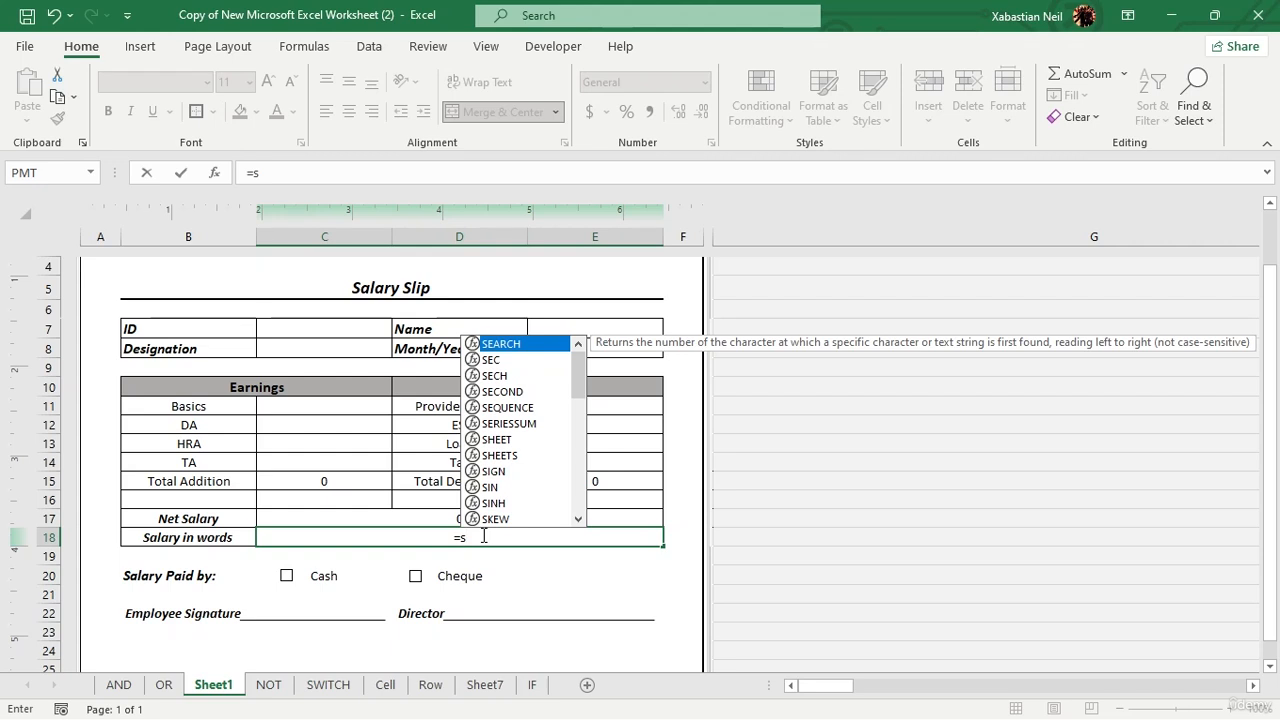
text(pel)
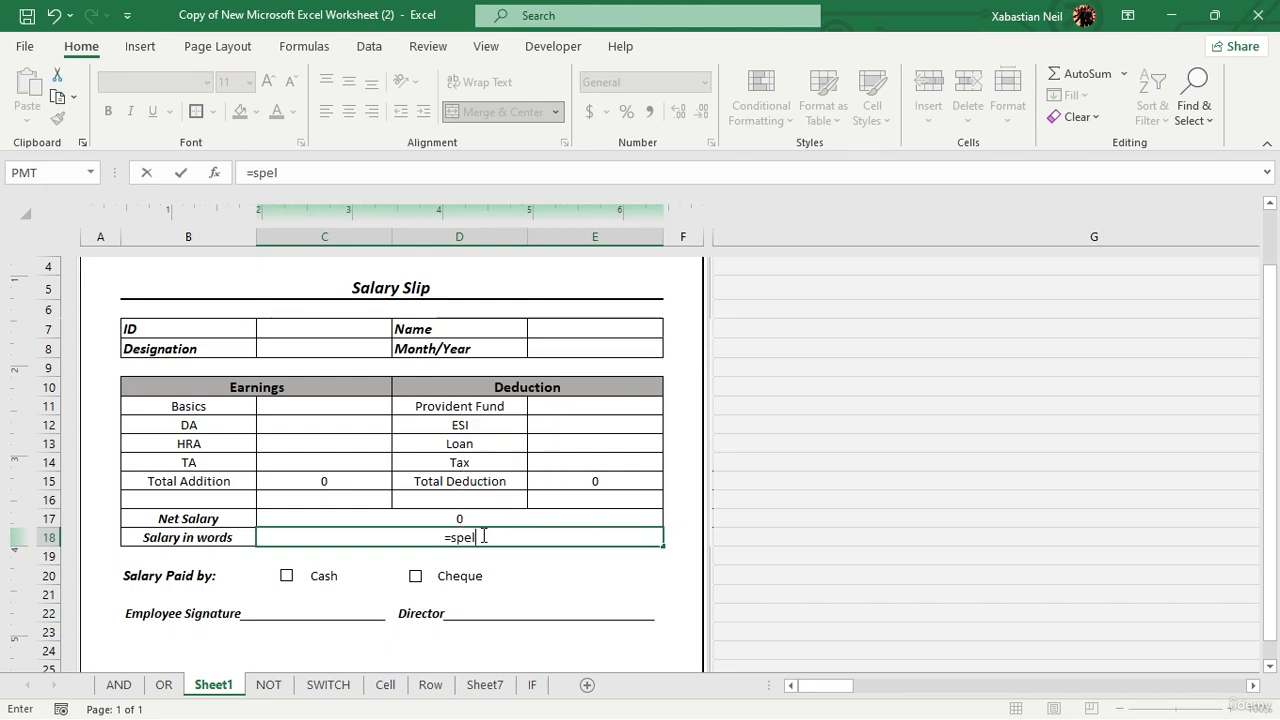
key(BackSpace)
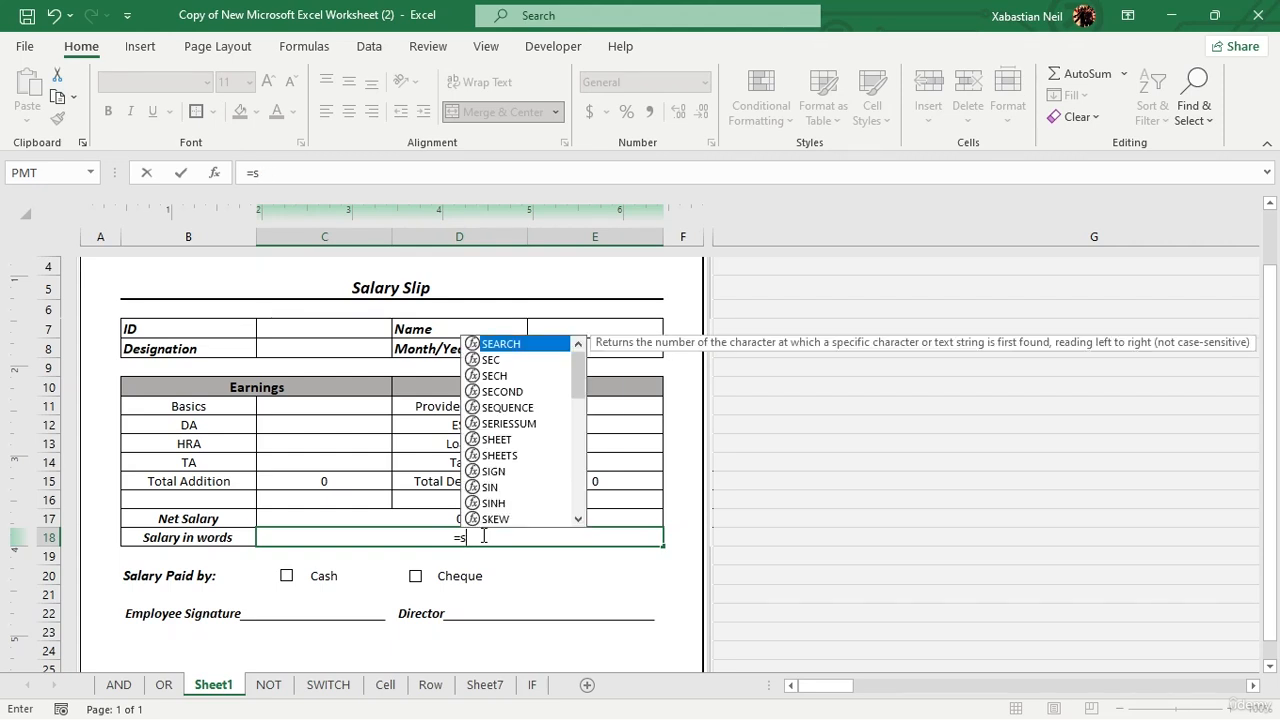
text(p)
key(BackSpace)
text(pellN)
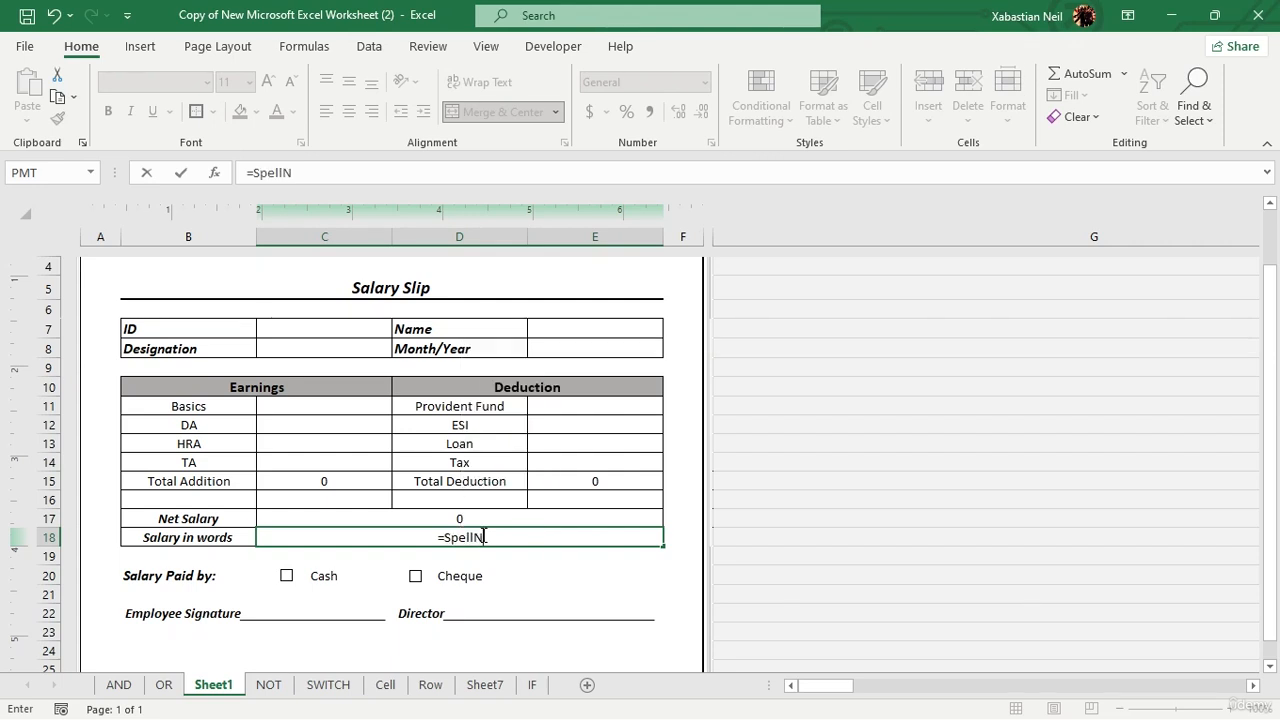
text(umber)
key(Tab)
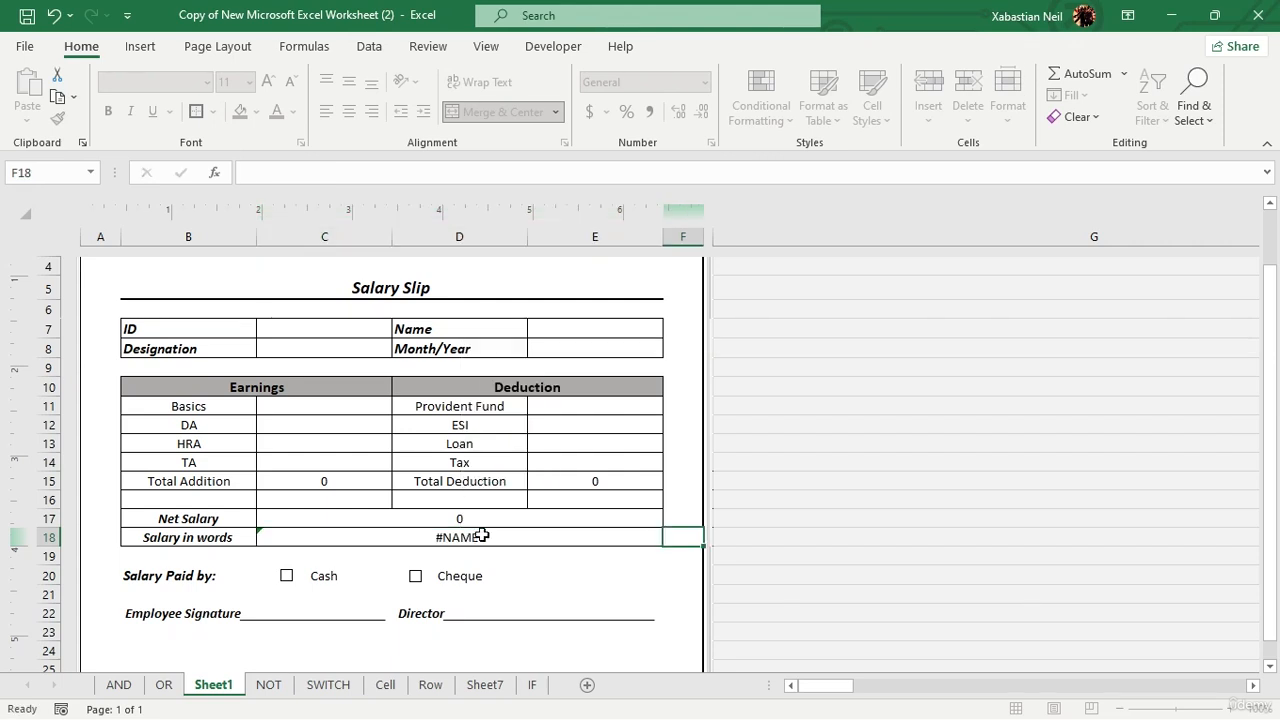
Step: Delete the SpellNumber formula text from the Salary in words cell C18
double_click(525, 536)
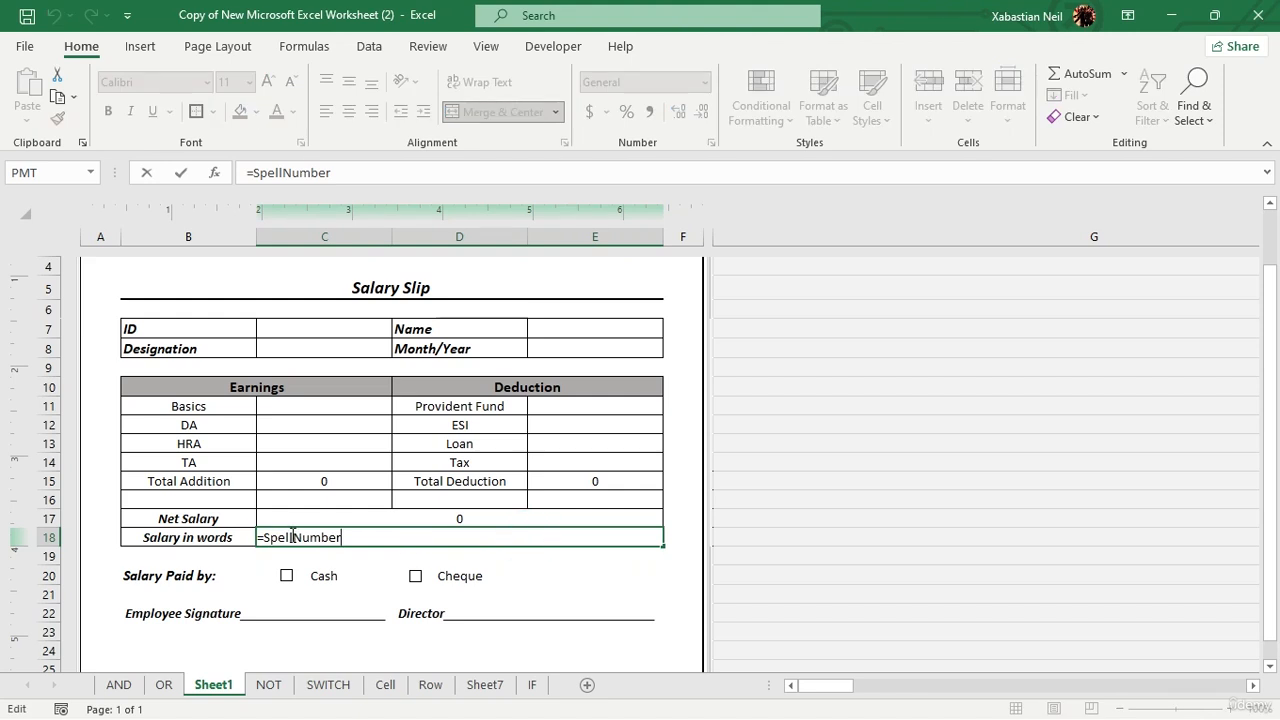
key(BackSpace)
key(BackSpace)
key(BackSpace)
key(BackSpace)
key(BackSpace)
key(BackSpace)
key(BackSpace)
key(BackSpace)
key(BackSpace)
key(BackSpace)
key(BackSpace)
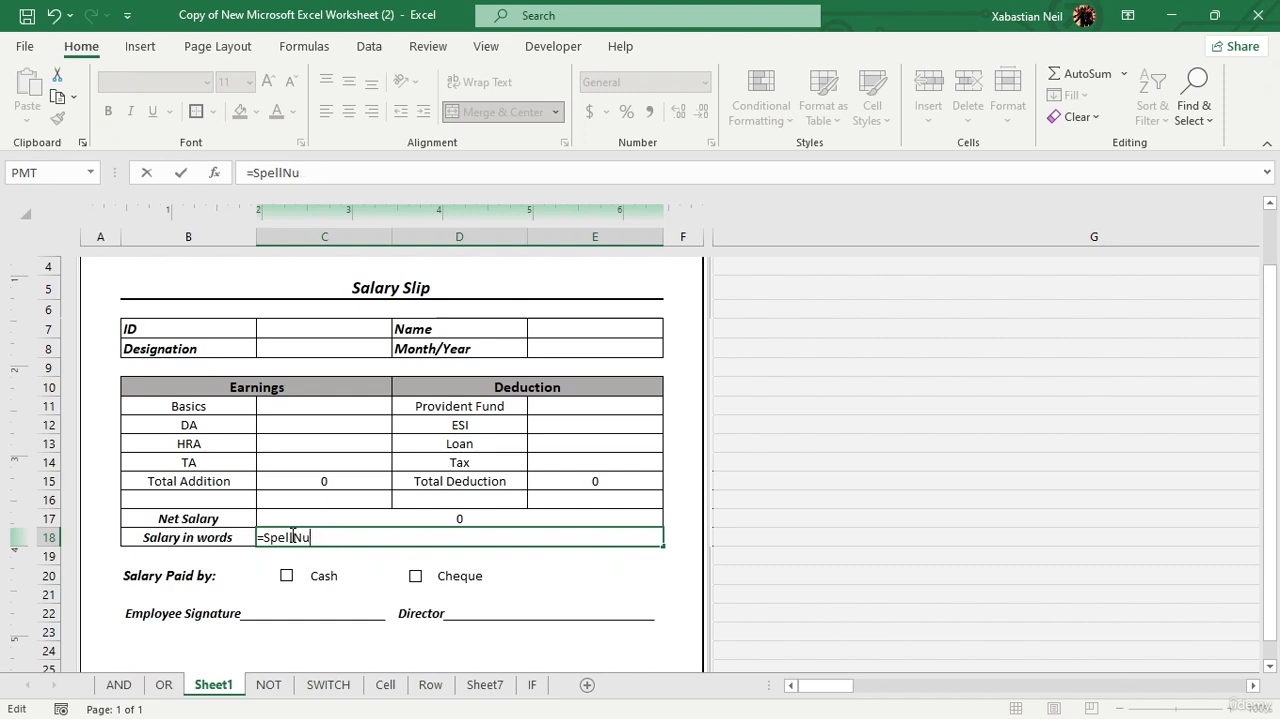
key(BackSpace)
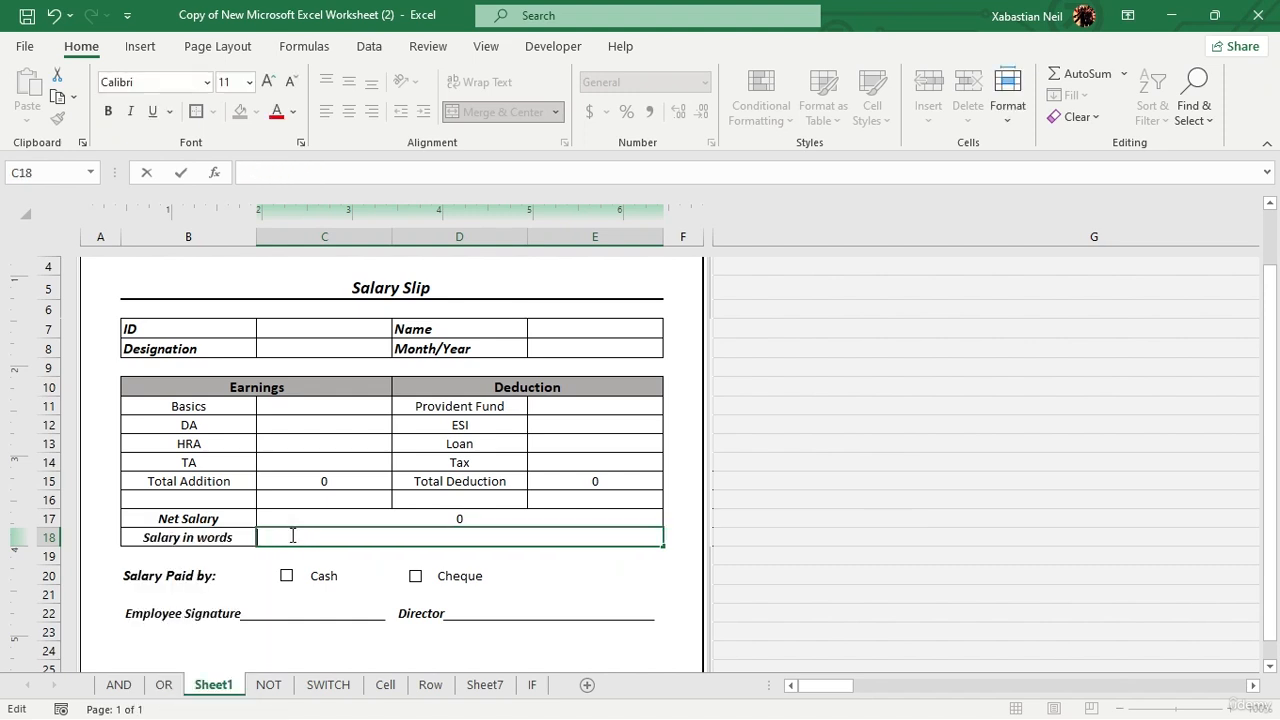
Step: Try entering =SpellNumber once more in the Salary in words cell C18
text(=)
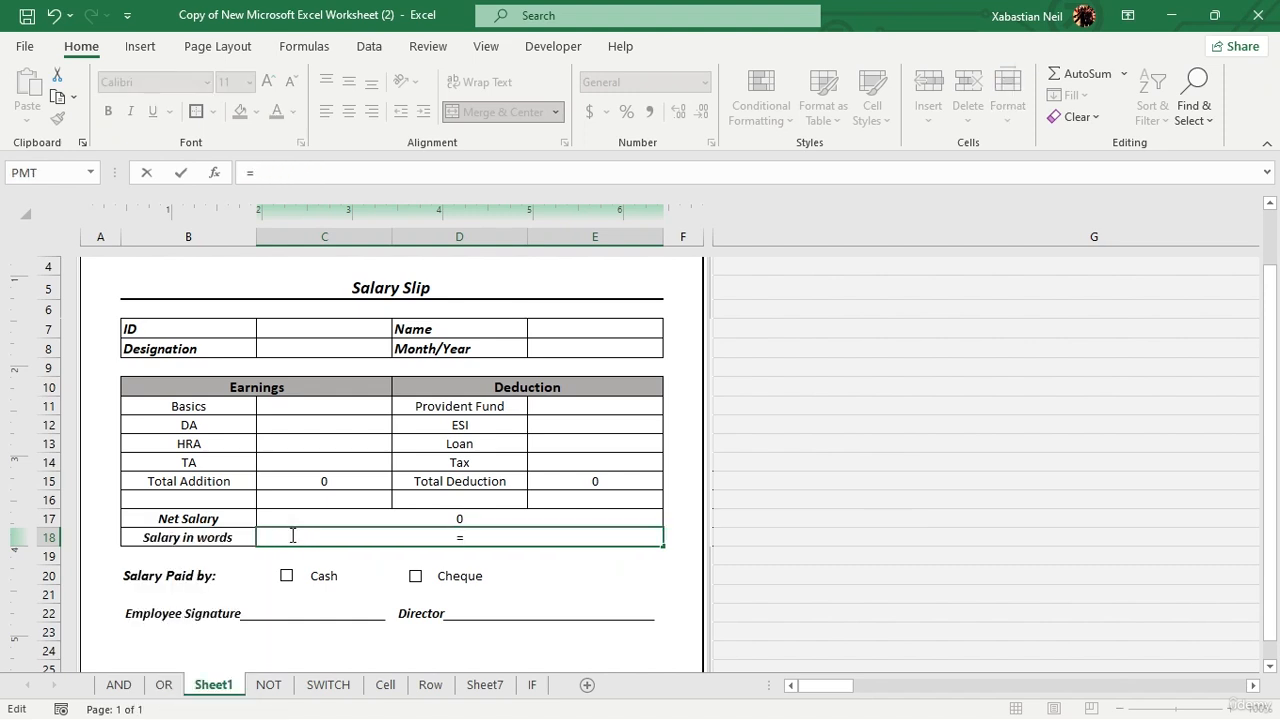
text(SP)
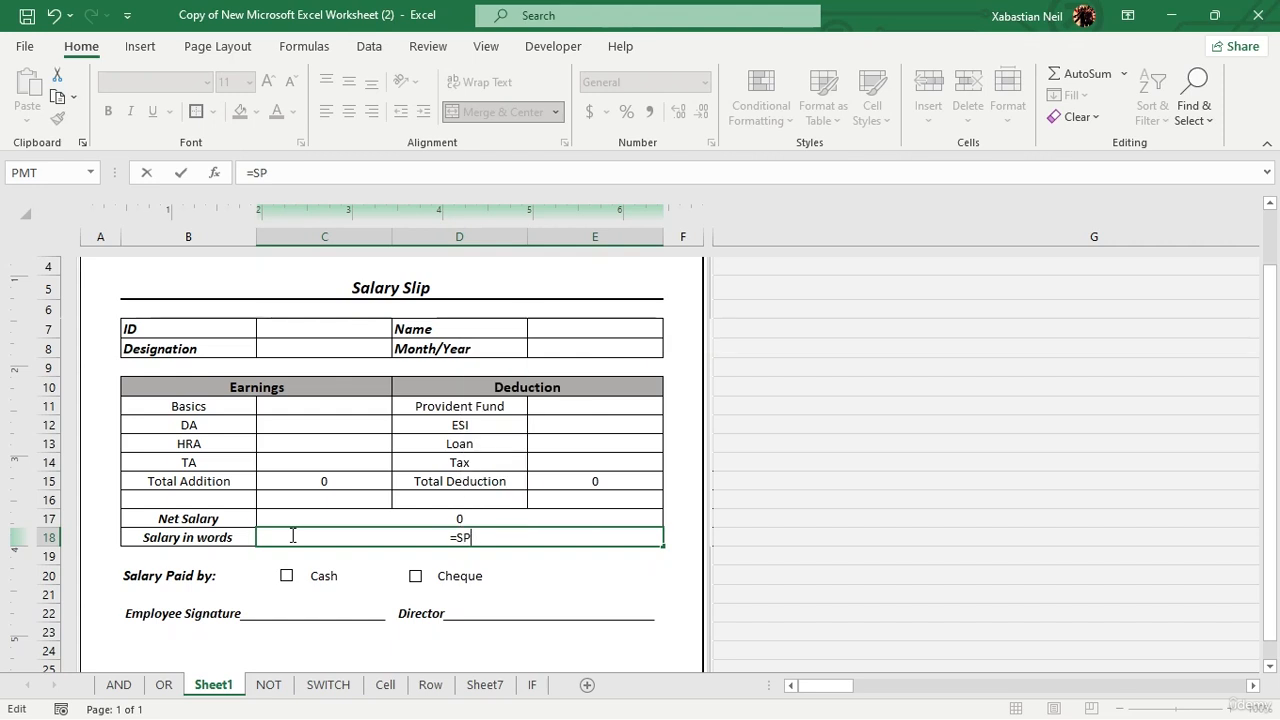
text(ELL)
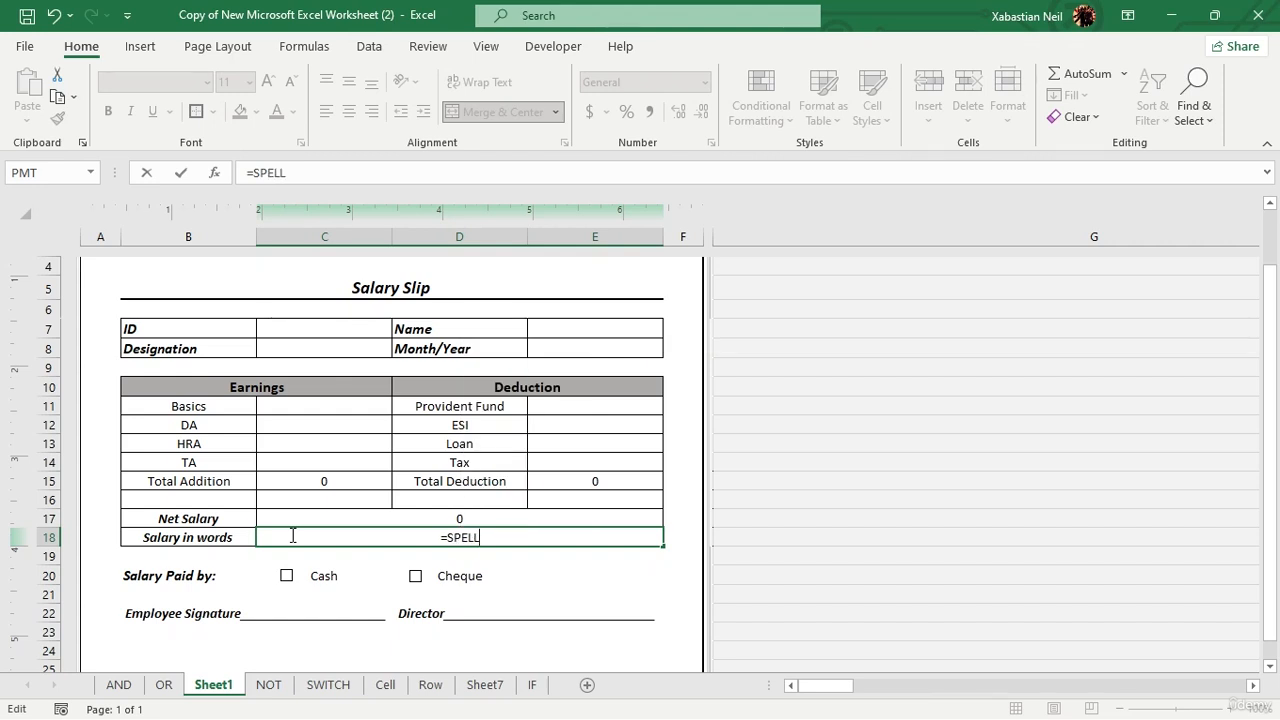
key(BackSpace)
key(BackSpace)
key(BackSpace)
text(pe)
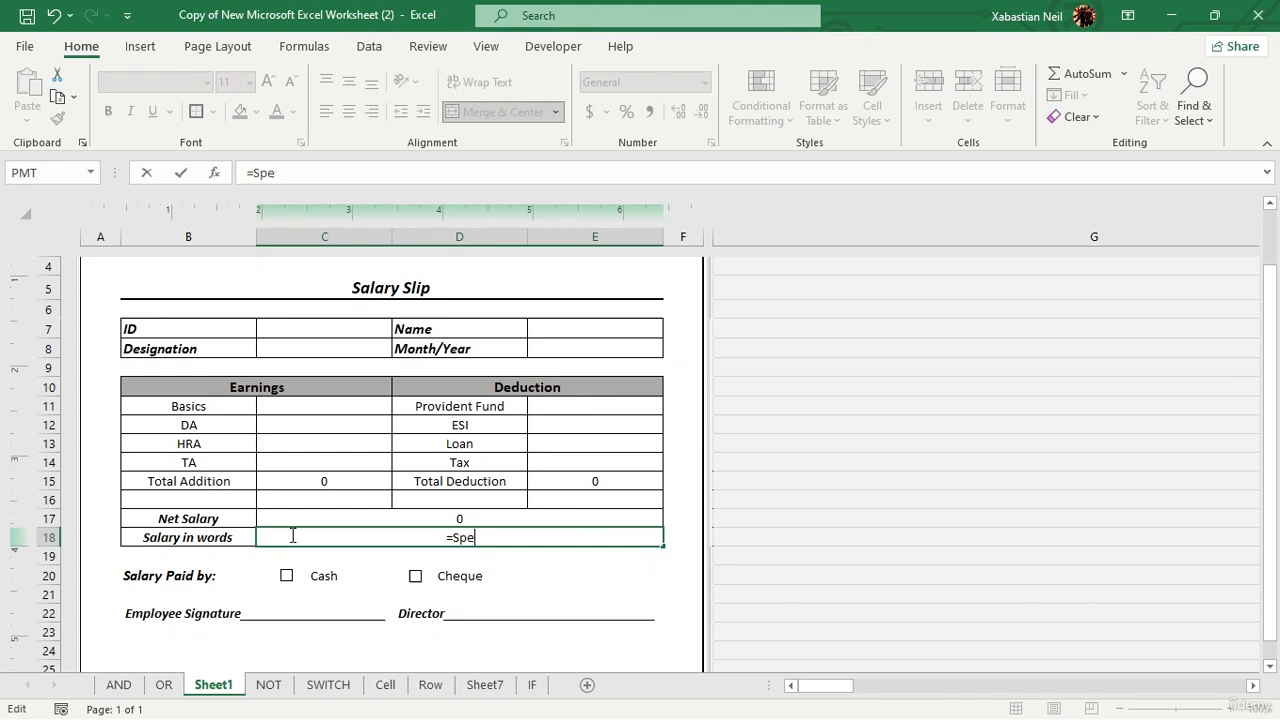
text(llN)
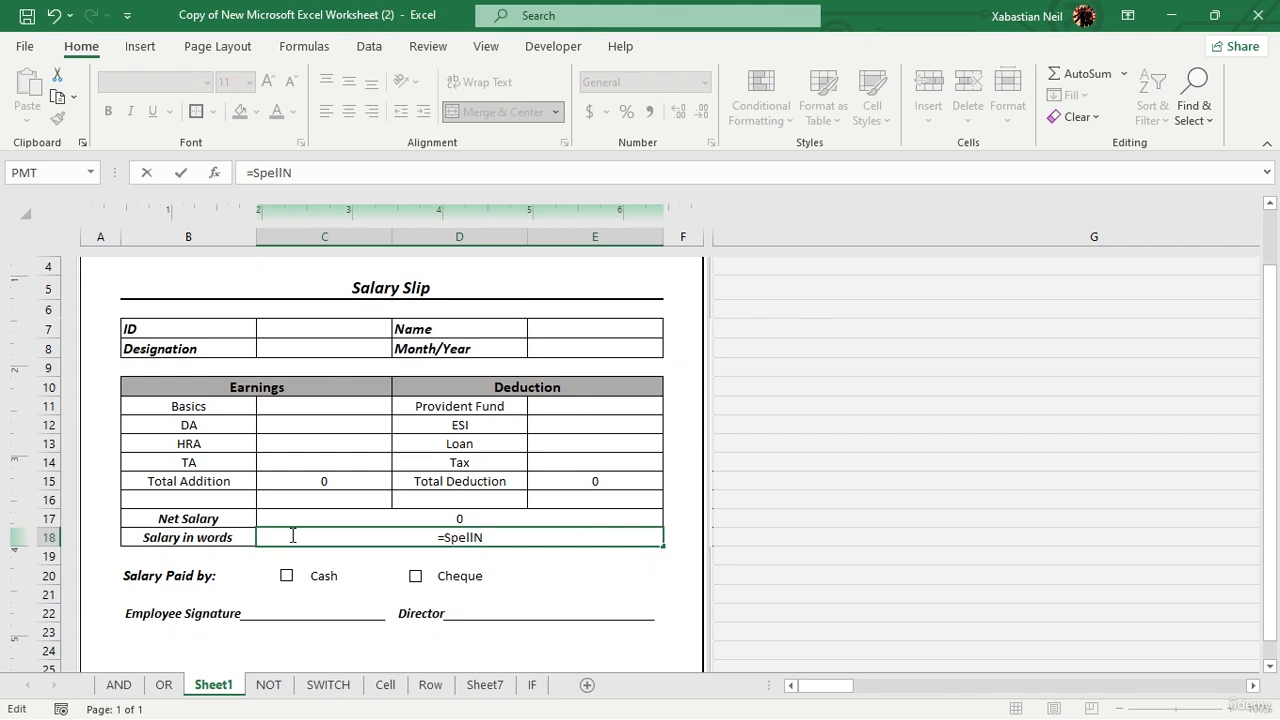
text(umber)
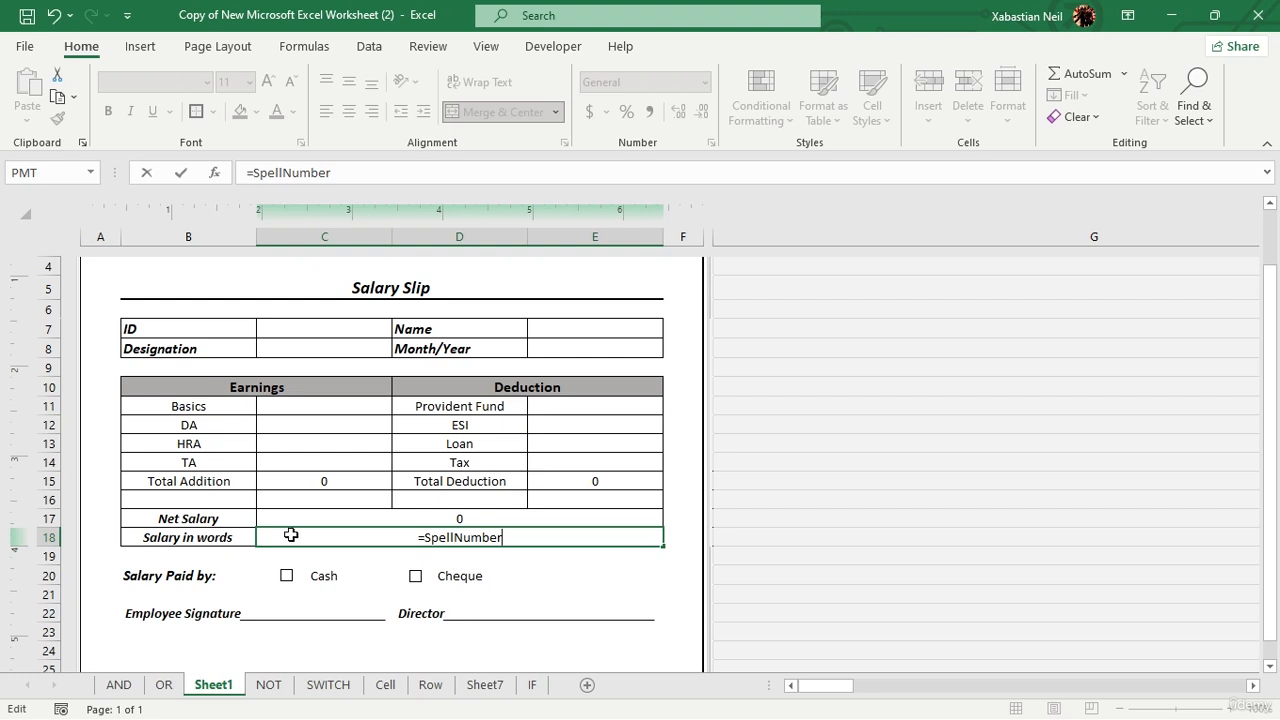
key(Tab)
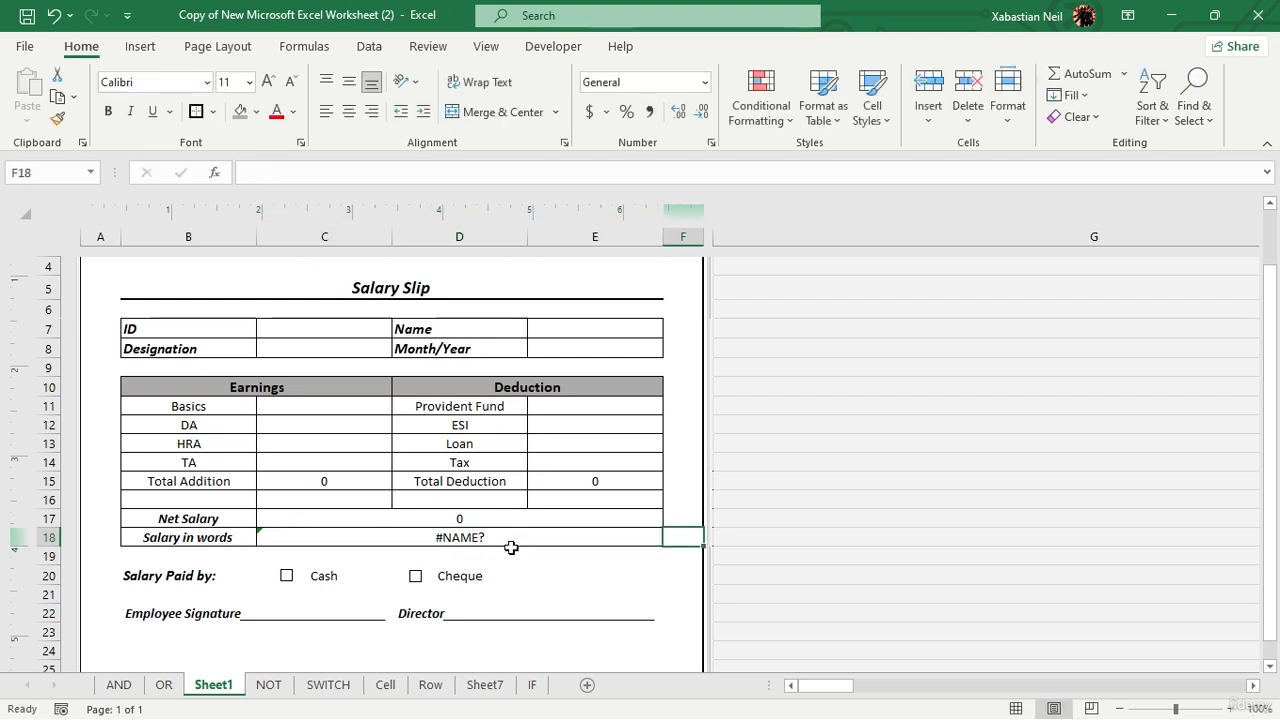
Step: Clear the retyped SpellNumber formula from C18, leaving the Salary in words cell empty
click(508, 558)
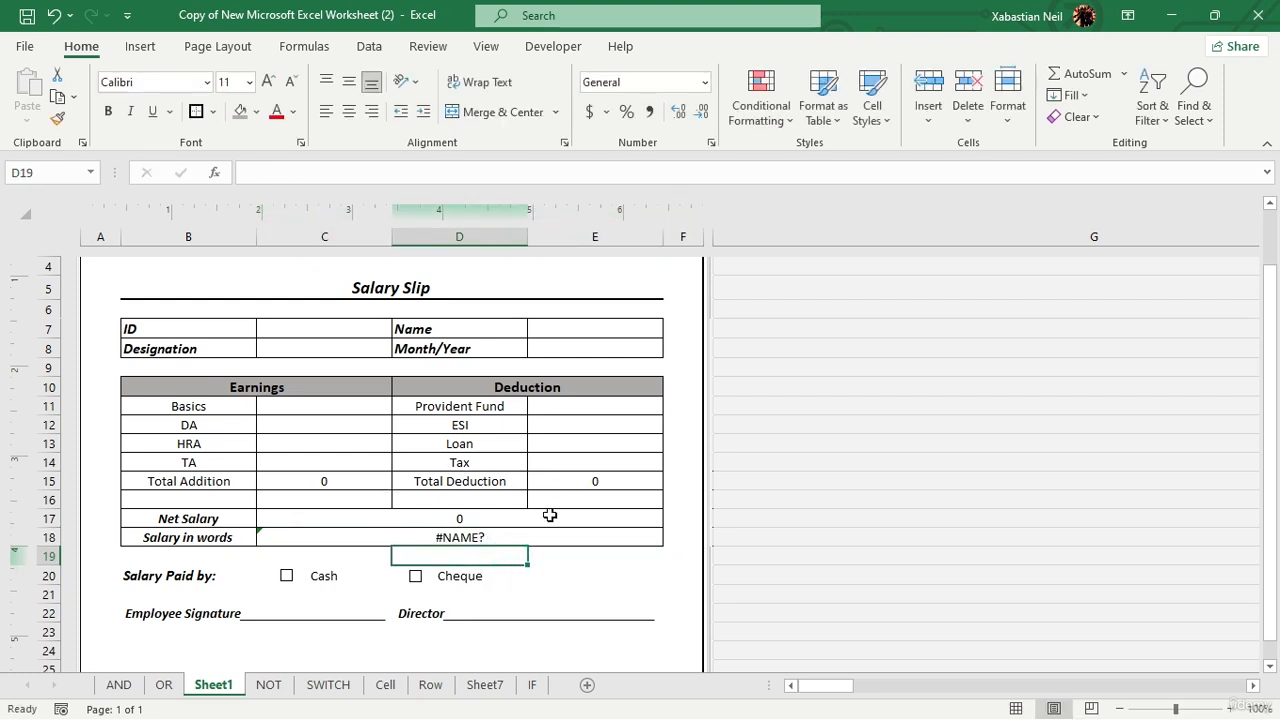
double_click(520, 537)
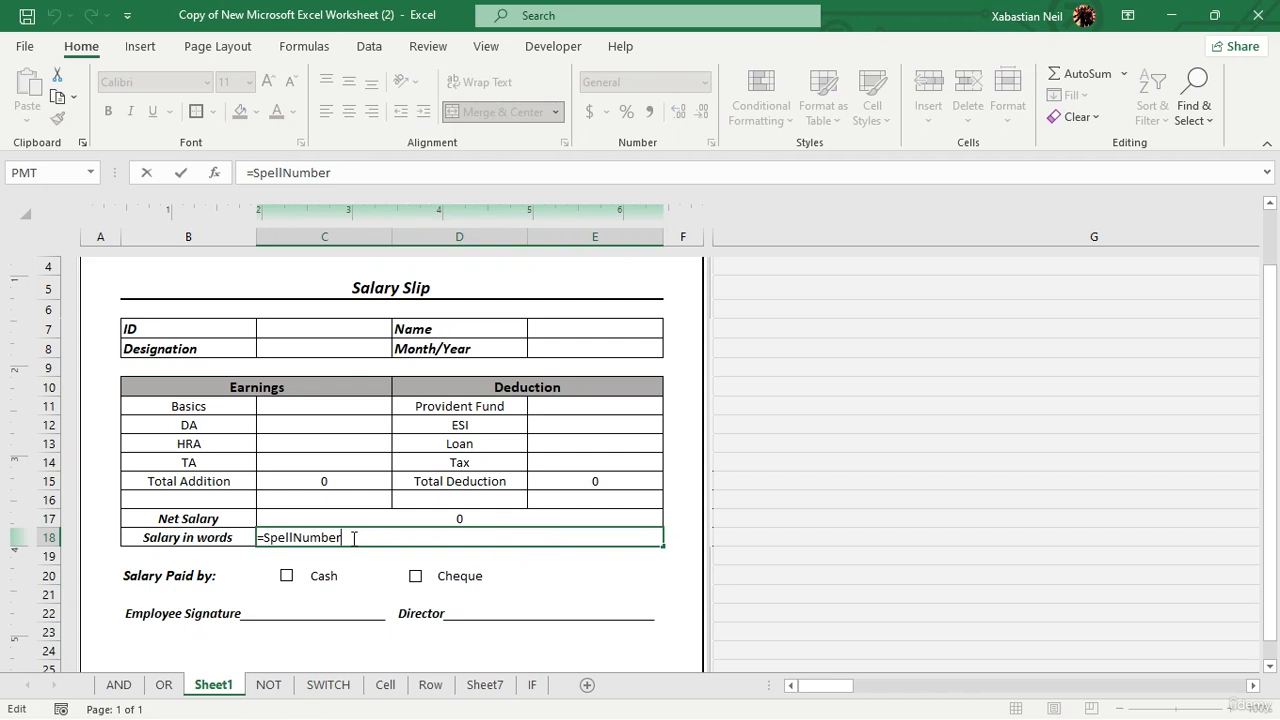
key(BackSpace)
key(BackSpace)
key(BackSpace)
key(BackSpace)
key(BackSpace)
key(BackSpace)
key(BackSpace)
key(BackSpace)
key(BackSpace)
key(BackSpace)
key(BackSpace)
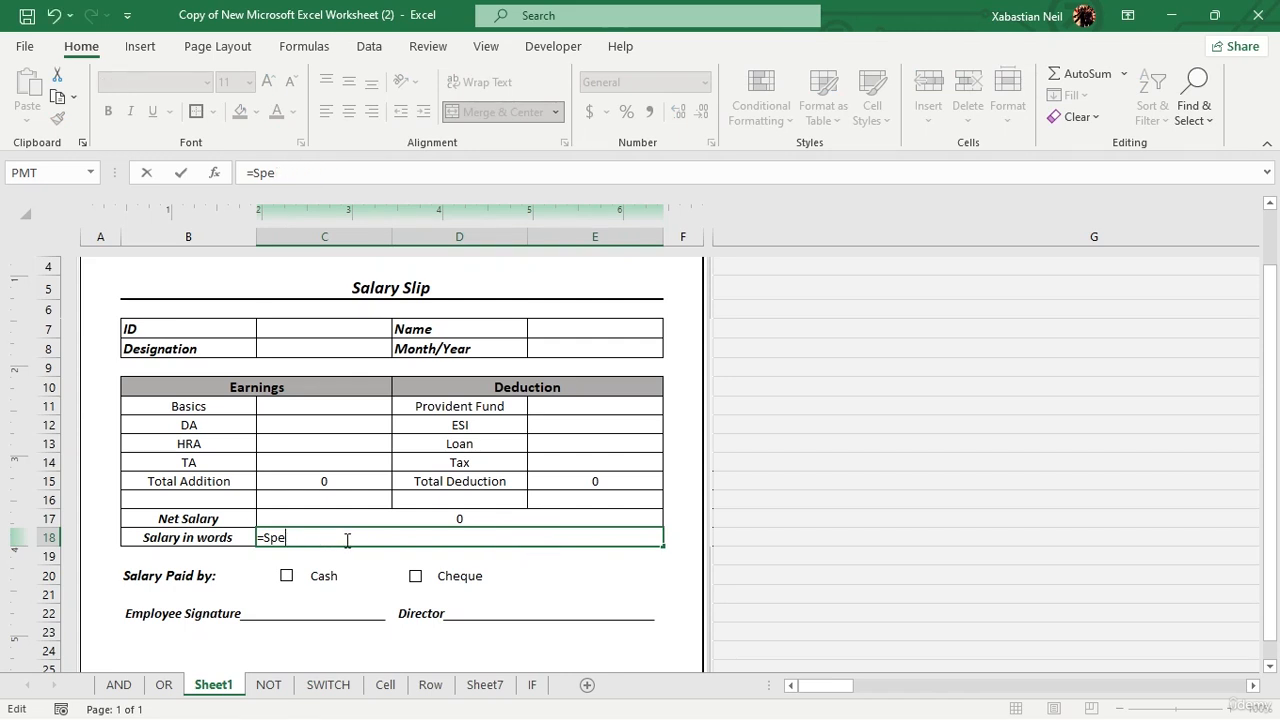
key(Escape)
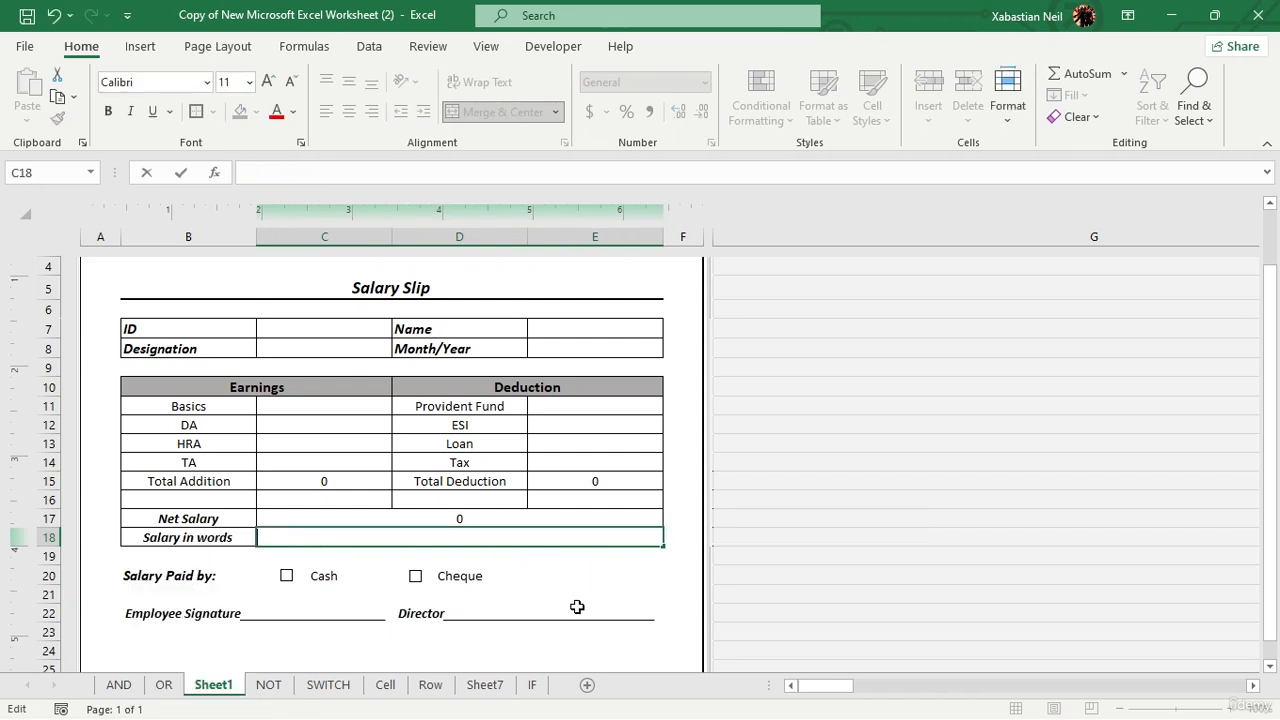
click(577, 607)
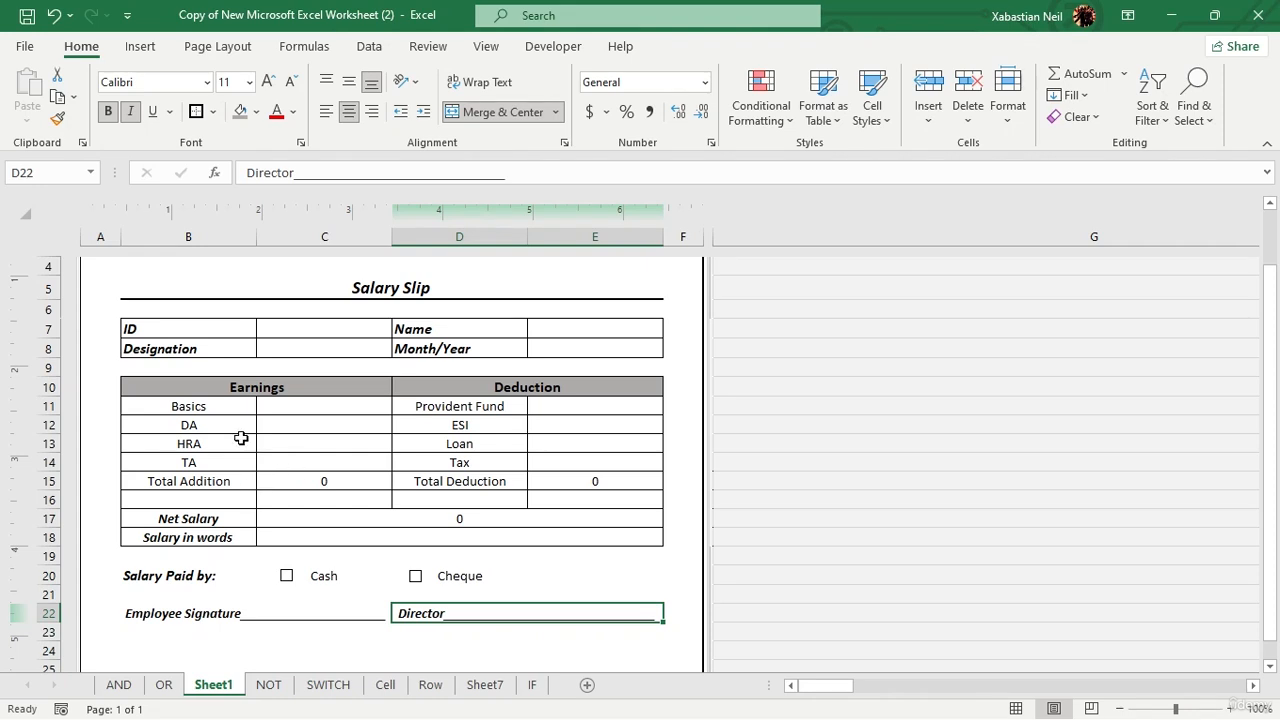
Step: Enter the sample text Rad in G7, beside the salary slip
click(322, 326)
double_click(321, 322)
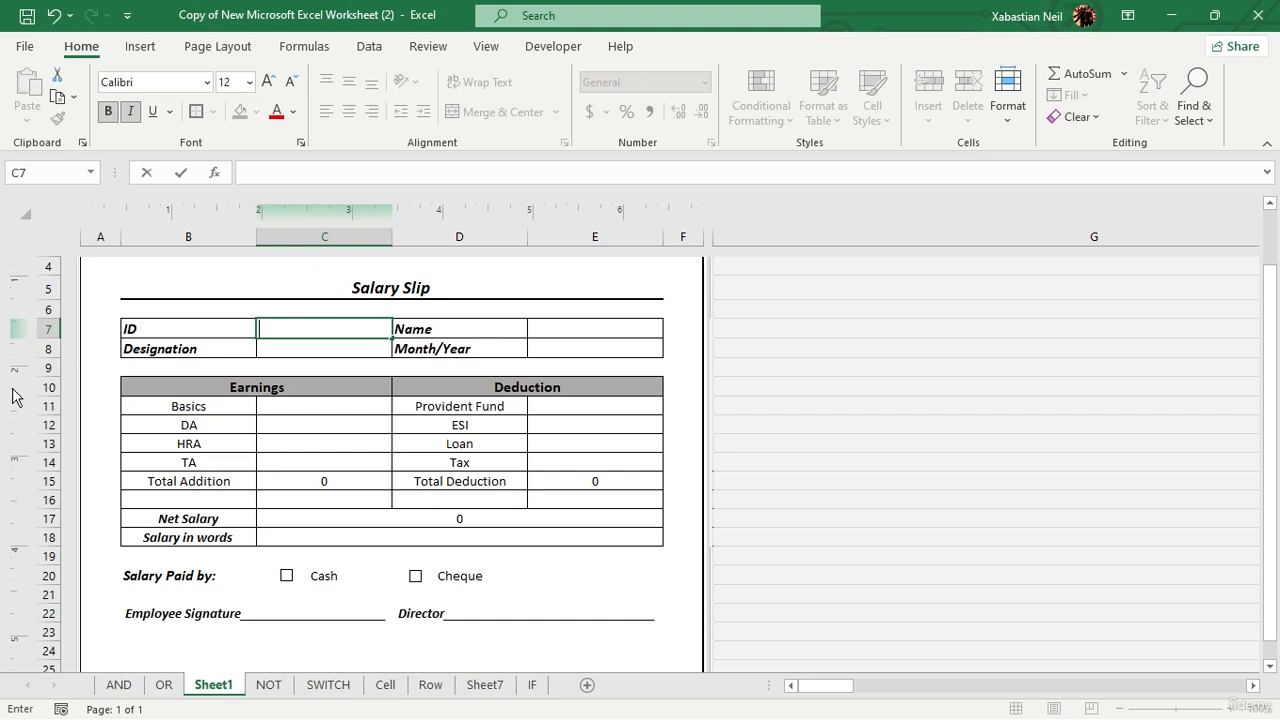
click(900, 335)
double_click(900, 335)
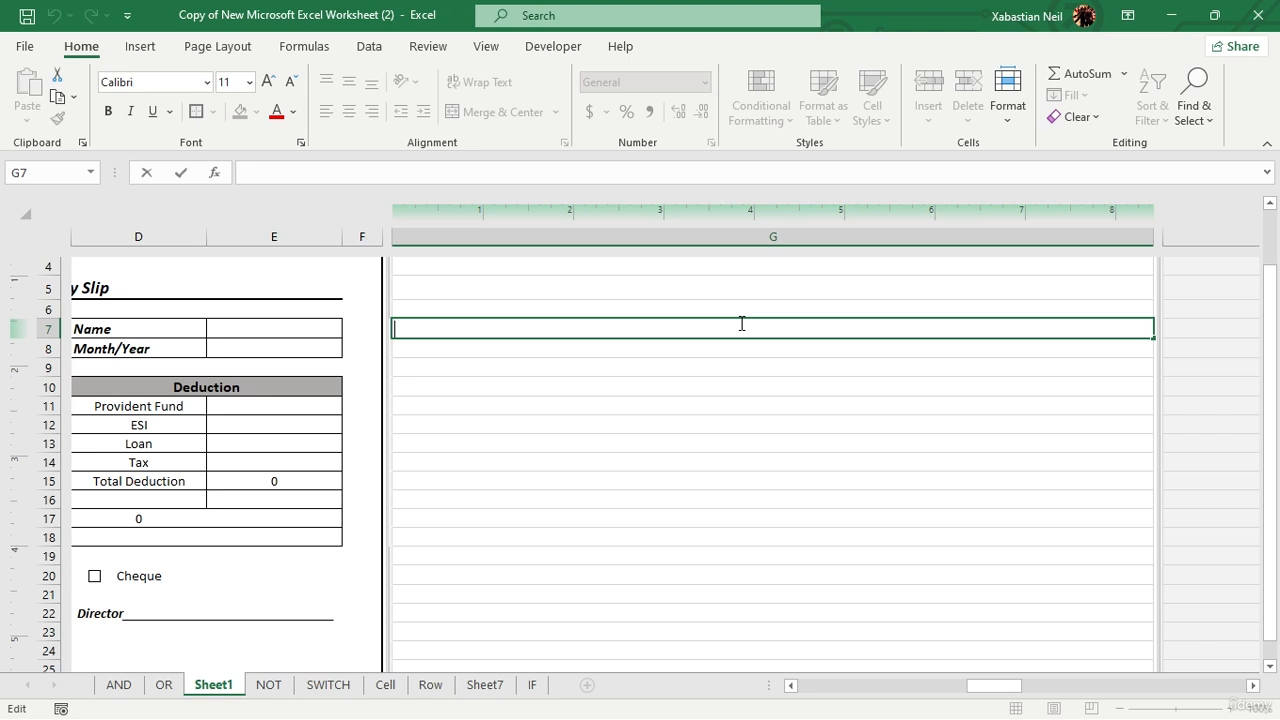
text(RAD)
key(Return)
click(517, 352)
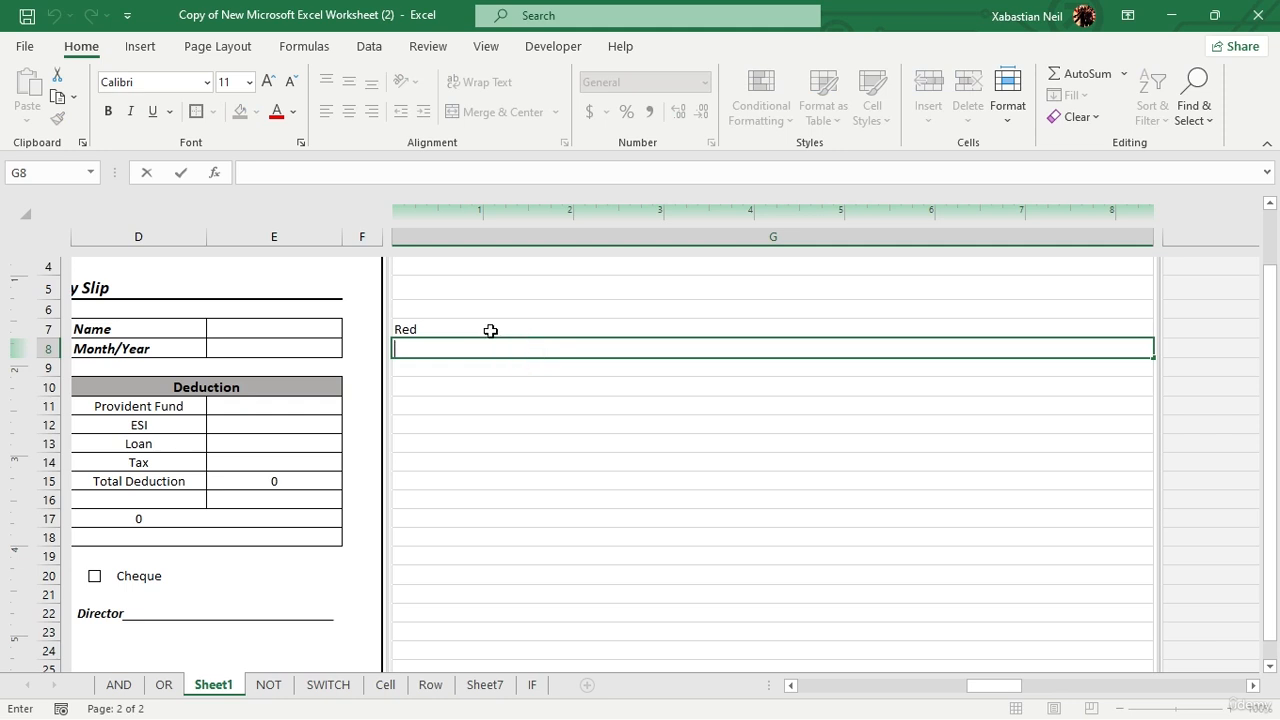
double_click(491, 330)
double_click(491, 330)
text(R)
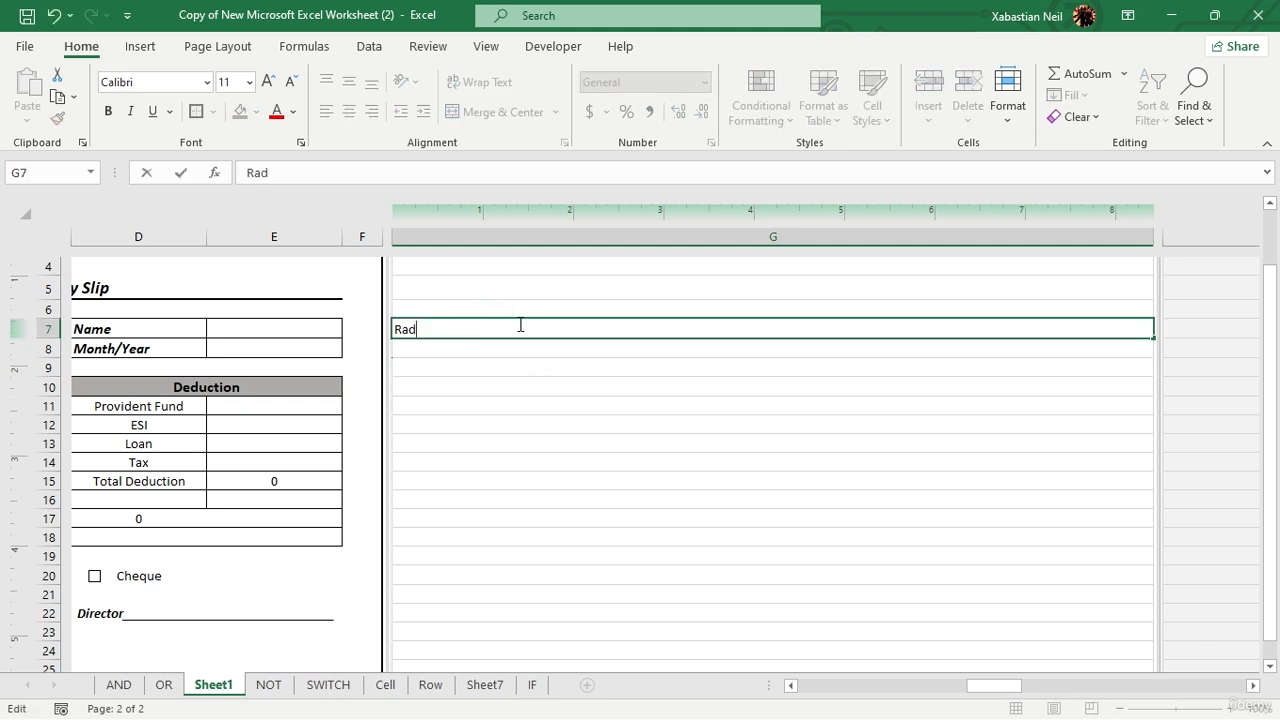
key(Return)
Step: Enter a sample employee ID number in G8 and the year 2017 in G9
double_click(451, 350)
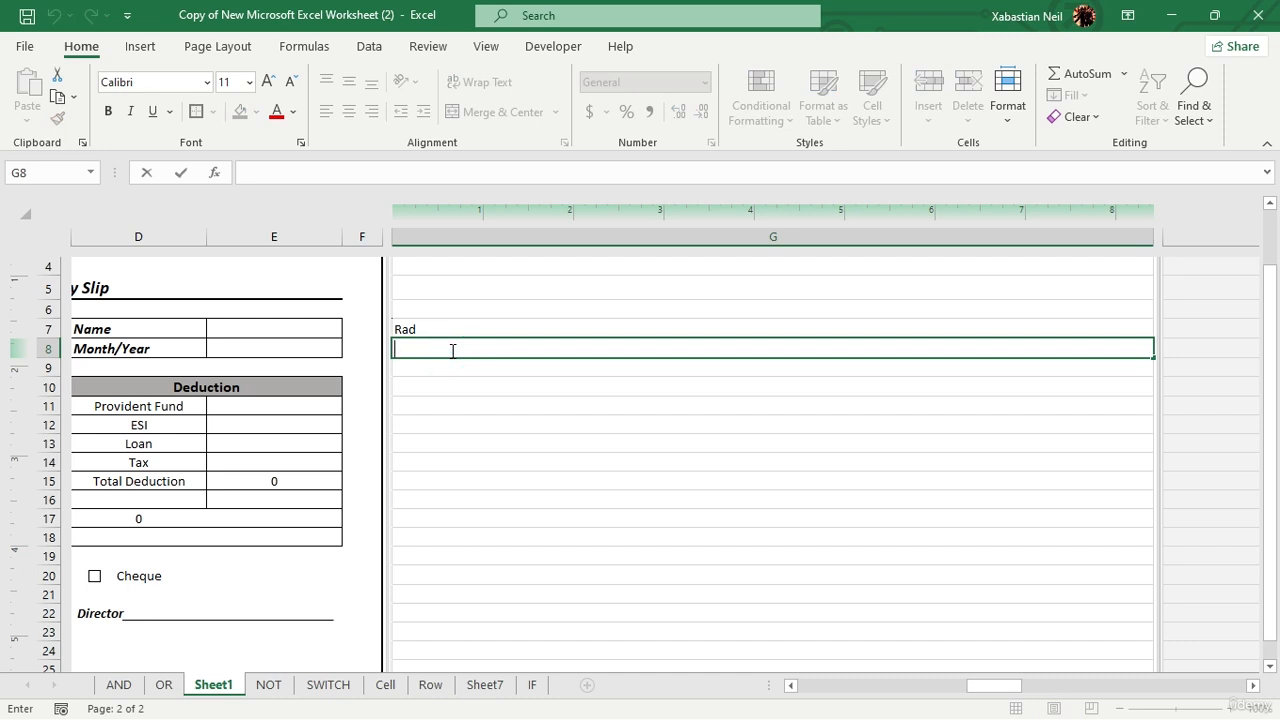
text(3265236)
click(440, 359)
double_click(471, 368)
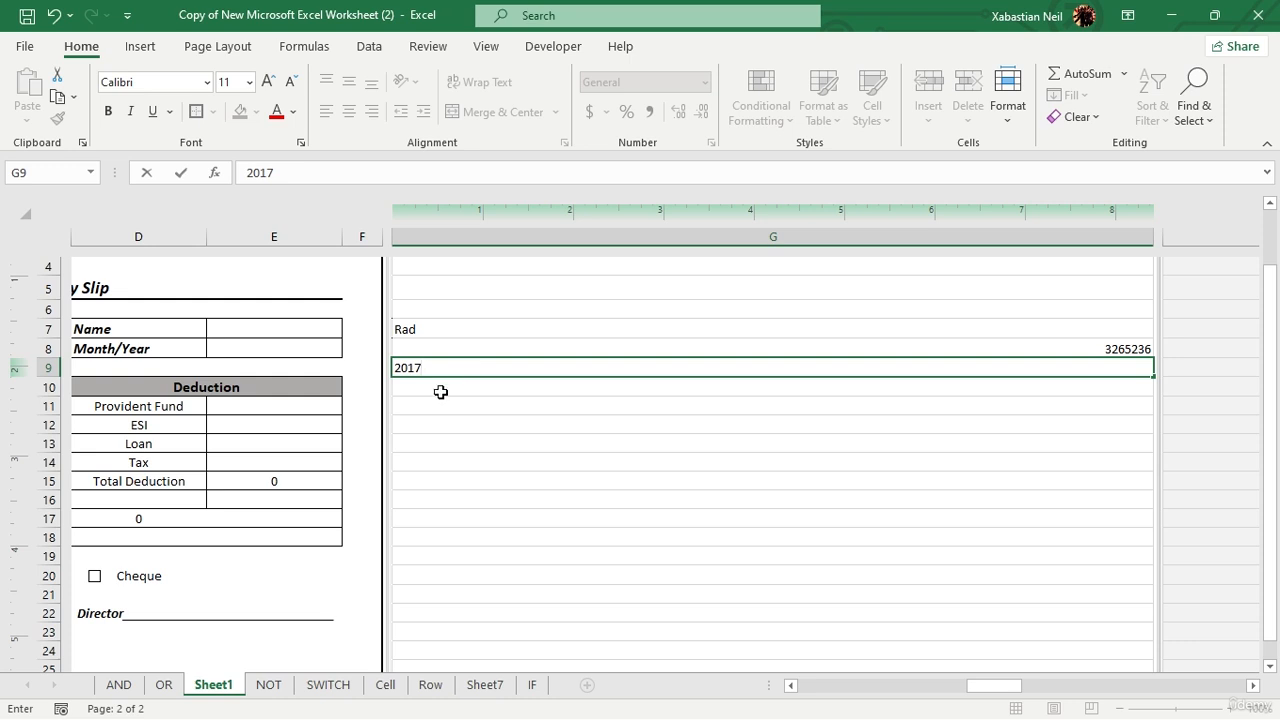
text(2017)
key(Return)
Step: Enter Business in G10 and replace it with Manager as the sample designation
double_click(440, 391)
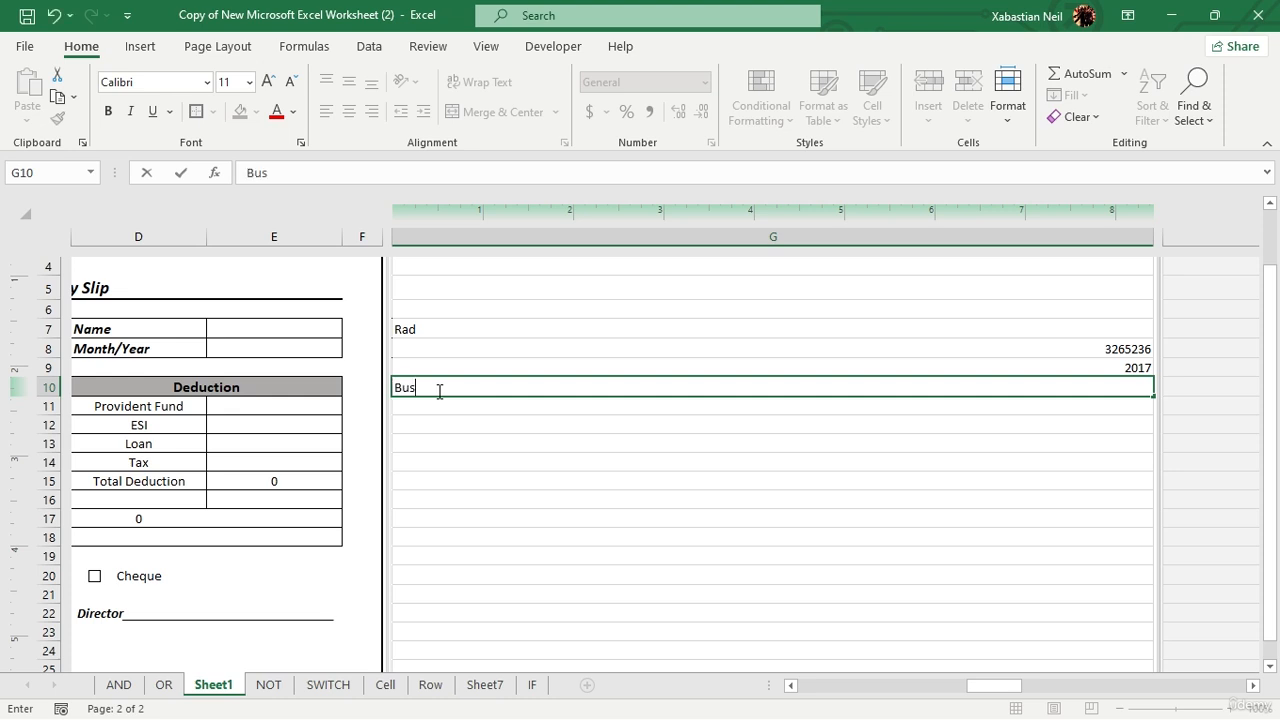
click(589, 468)
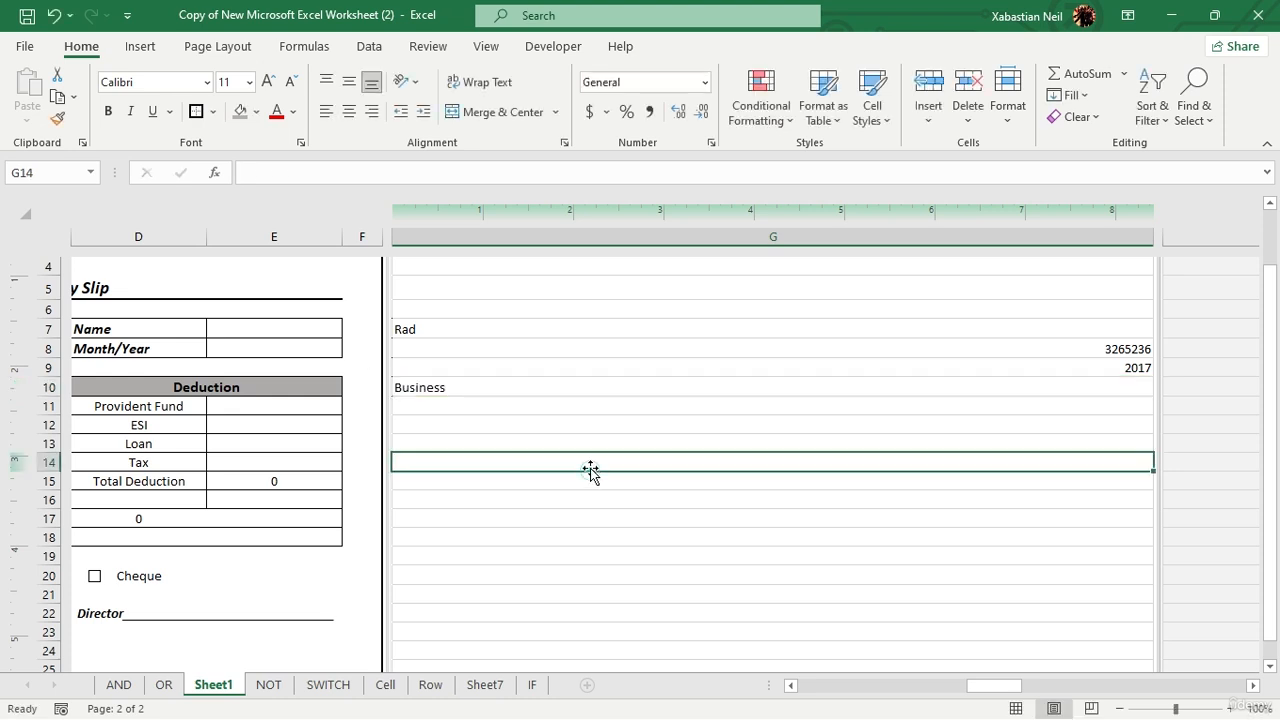
double_click(477, 387)
key(BackSpace)
key(BackSpace)
key(BackSpace)
key(BackSpace)
key(BackSpace)
key(BackSpace)
key(BackSpace)
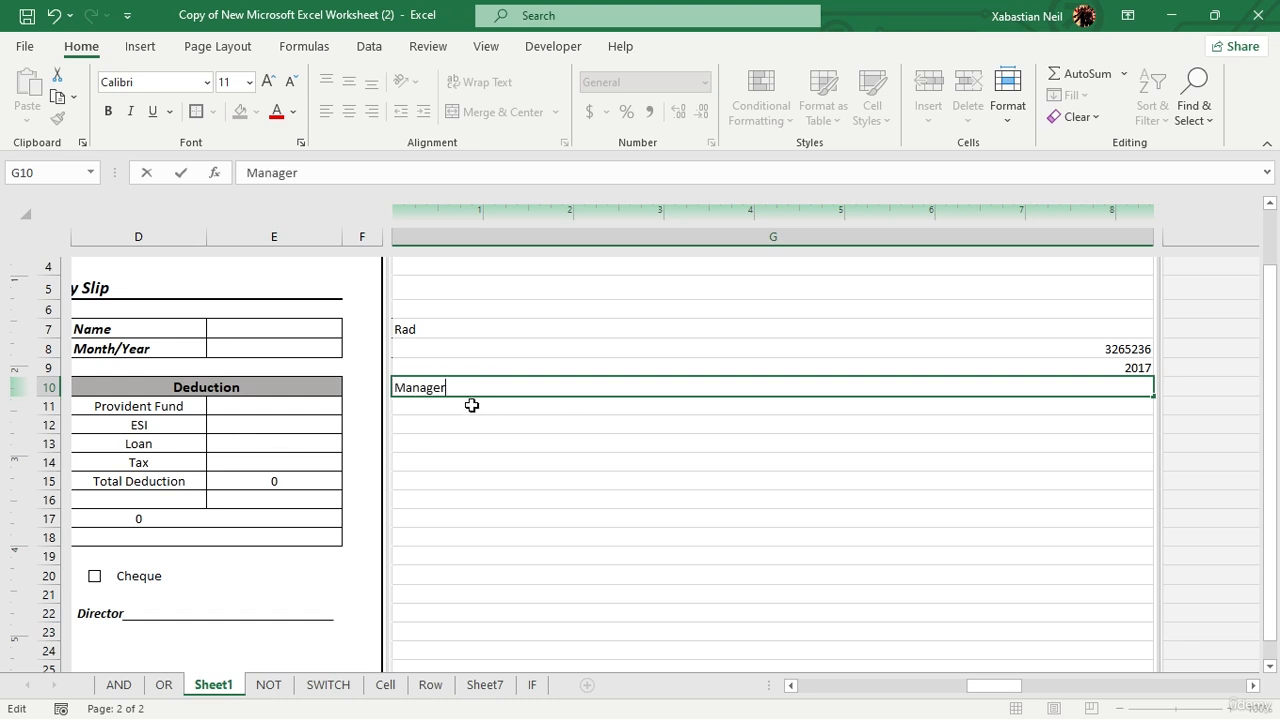
click(494, 414)
Step: Enter the sample amounts 32162 in G11, 43734 in G12 and 43743 in G13
double_click(467, 407)
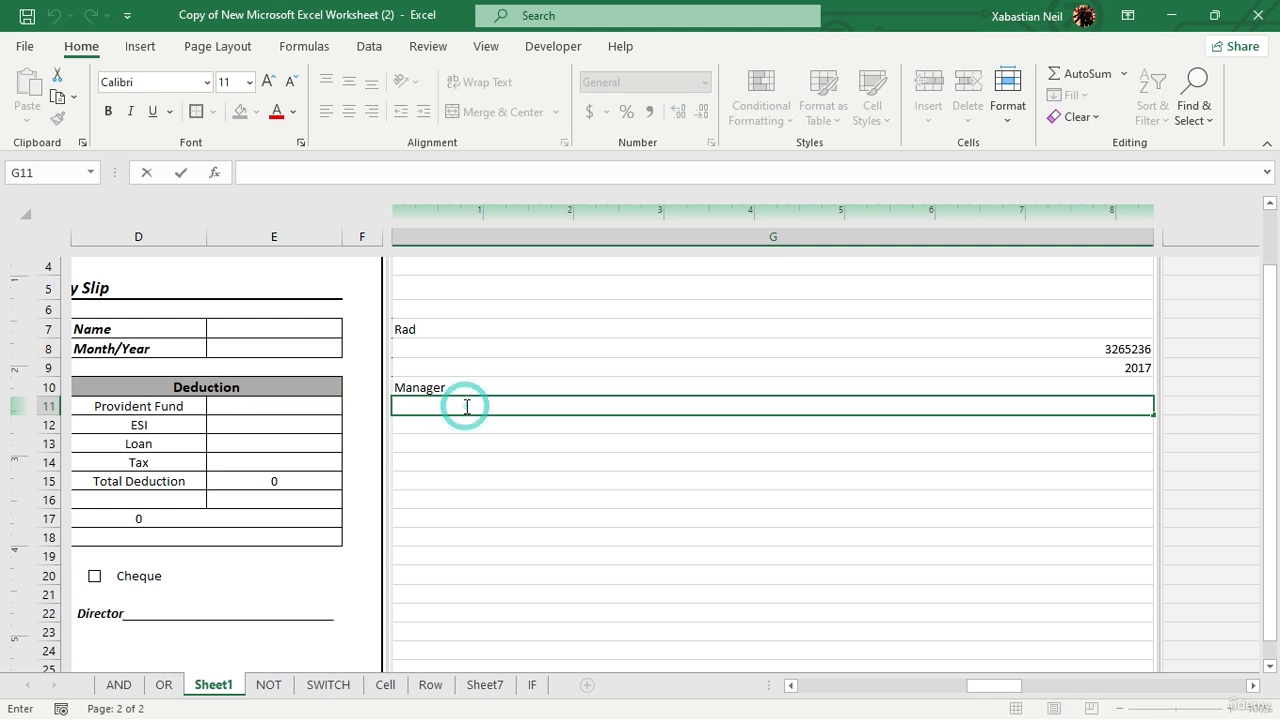
text(32162)
key(Return)
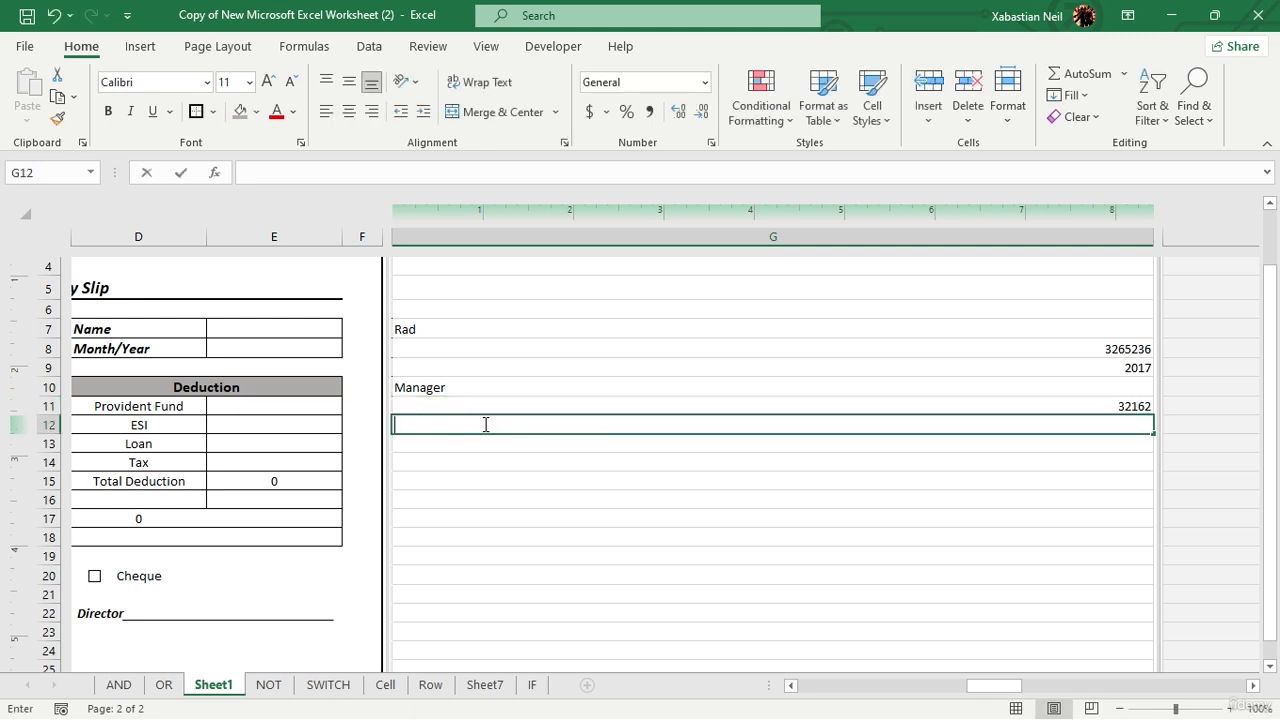
click(484, 422)
text(43734)
click(503, 443)
text(43743)
Step: Enter the sample amounts 2624 in G14 and 24624 in G15
click(474, 478)
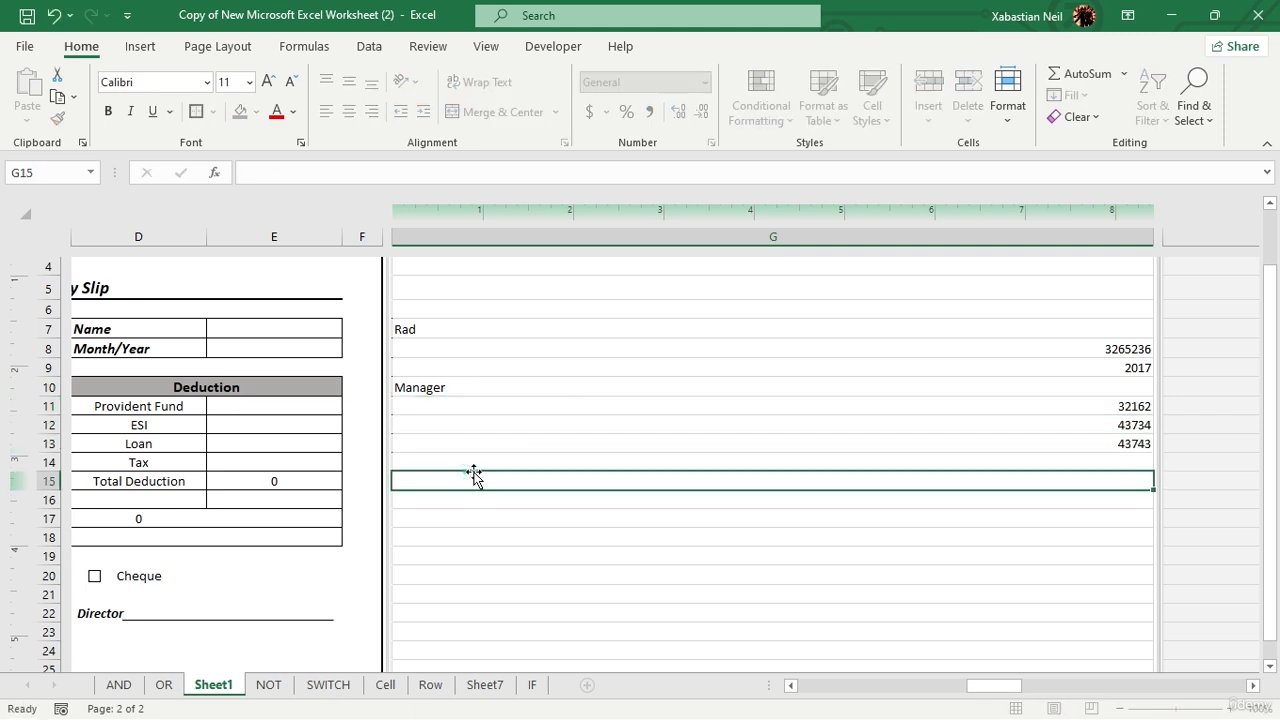
text(2346)
click(503, 461)
text(2624)
click(474, 483)
text(24624)
click(472, 481)
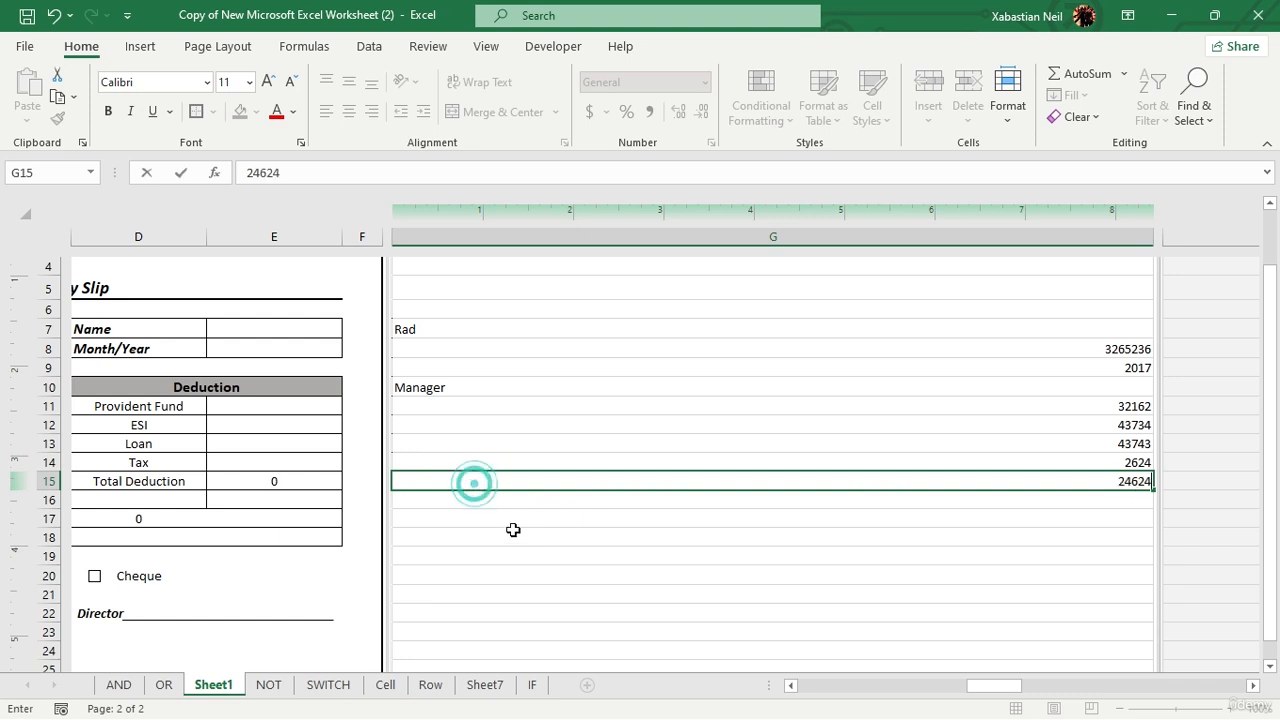
Step: Fill G16 to G18 with the sample amounts 246, 2624 and 2462
click(517, 520)
text(2624)
click(522, 500)
text(246)
click(510, 538)
text(2462)
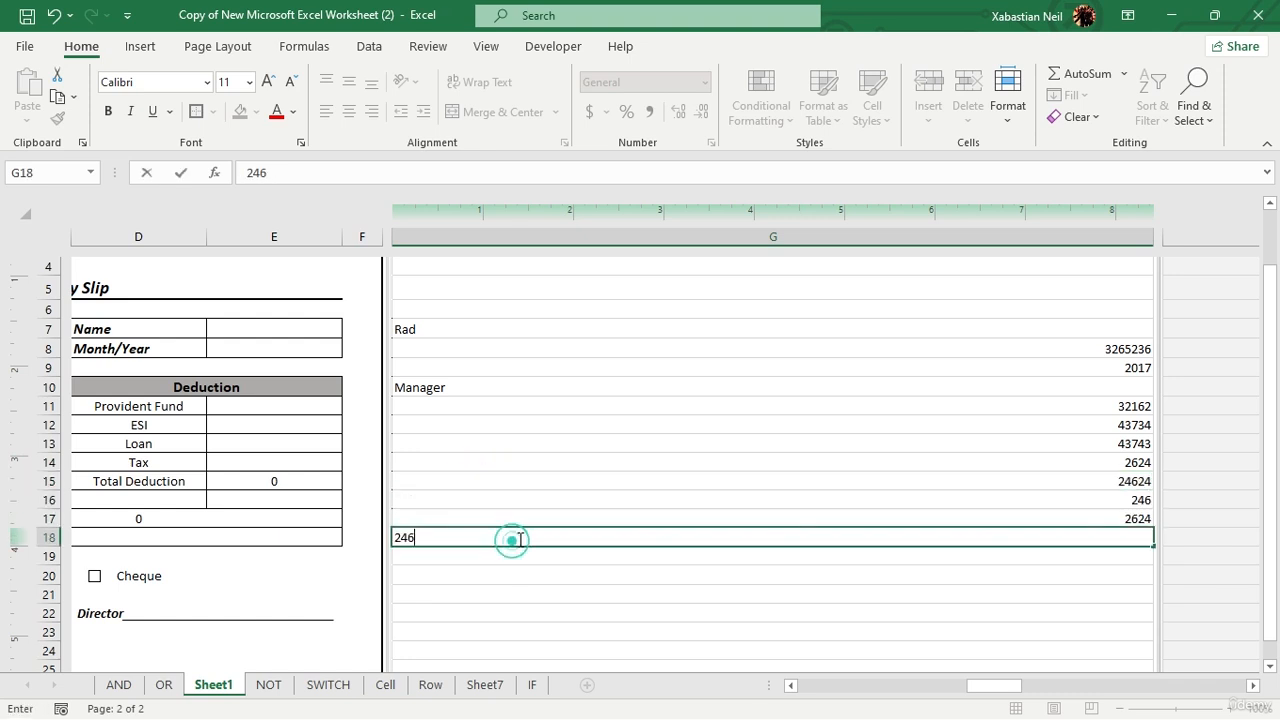
Step: Fill G19 and G20 with 246 each and G21 with 24624 as further sample amounts
click(531, 517)
click(571, 591)
text(24624)
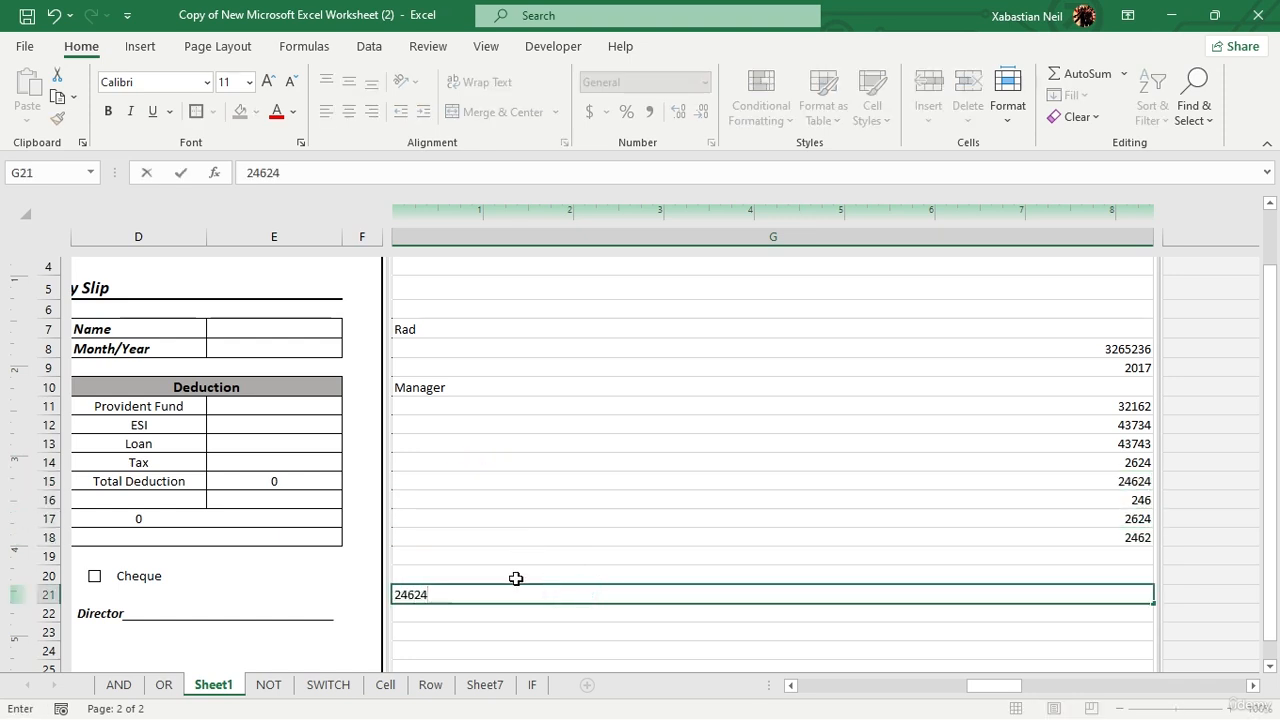
click(534, 572)
text(246)
click(620, 557)
text(246)
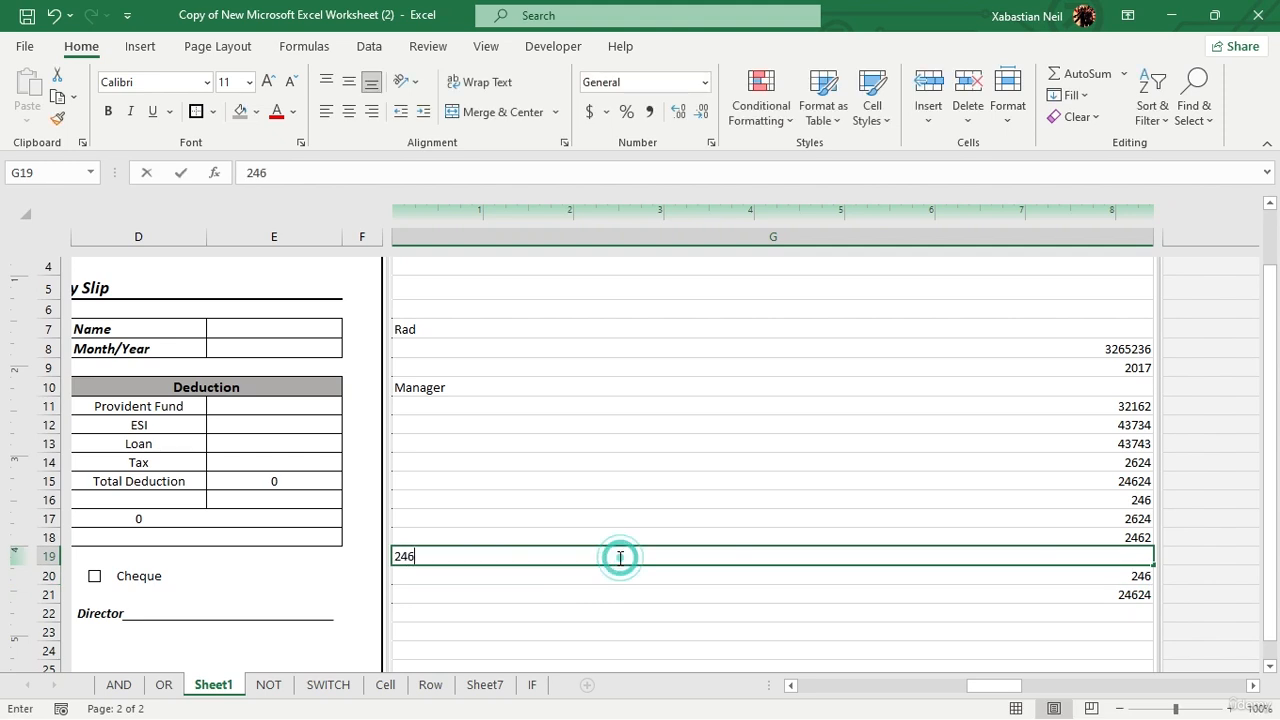
Step: Try entering the reference G7 without an equals sign in the salary slip's ID cell C7
drag(969, 687, 800, 708)
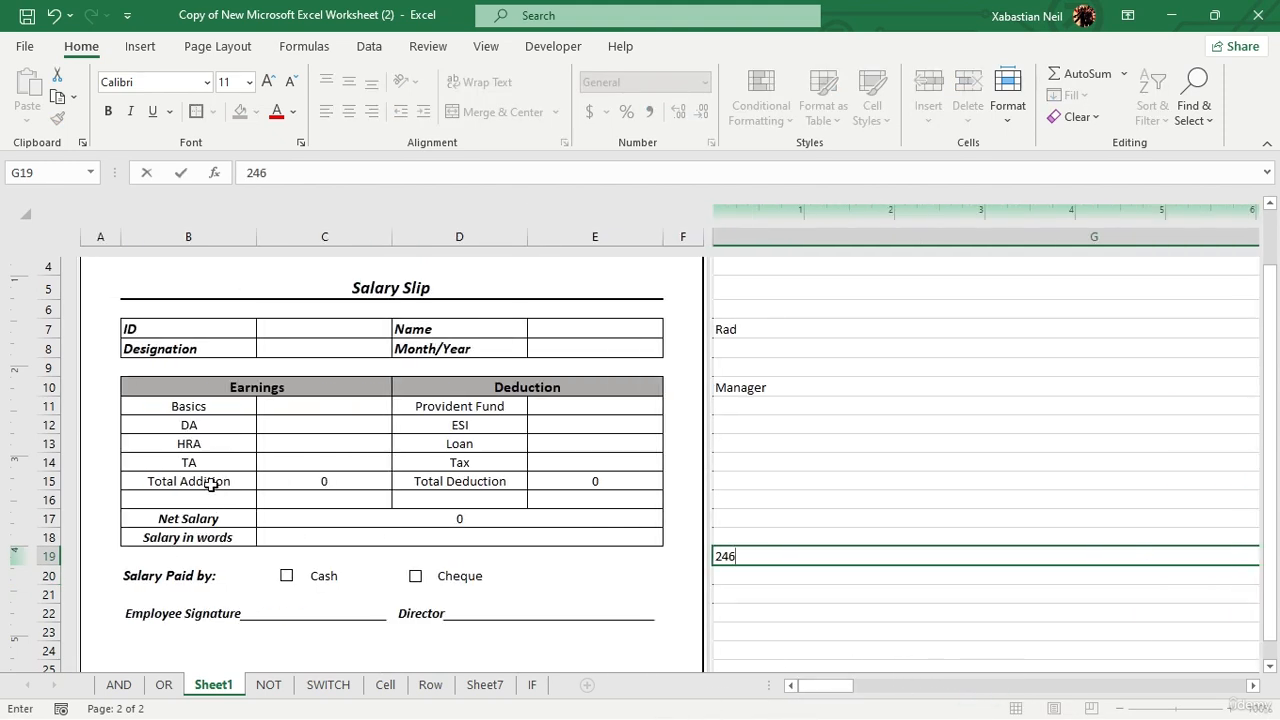
click(290, 330)
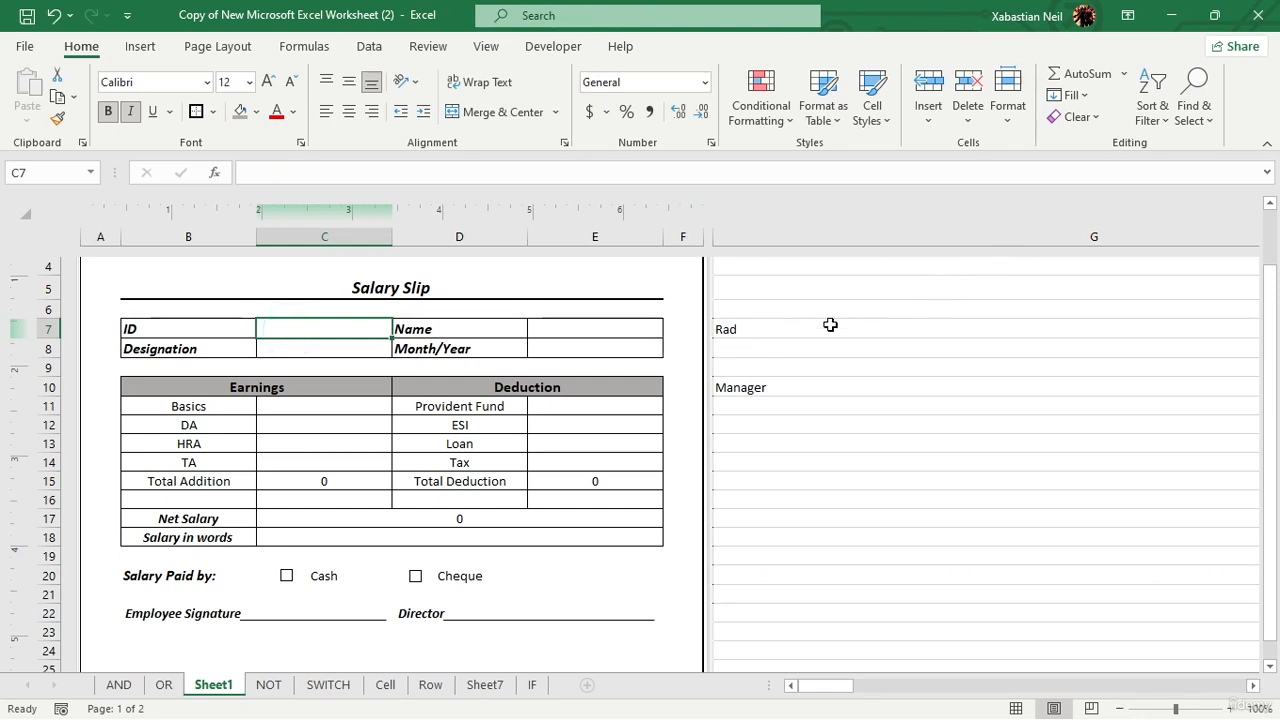
click(798, 336)
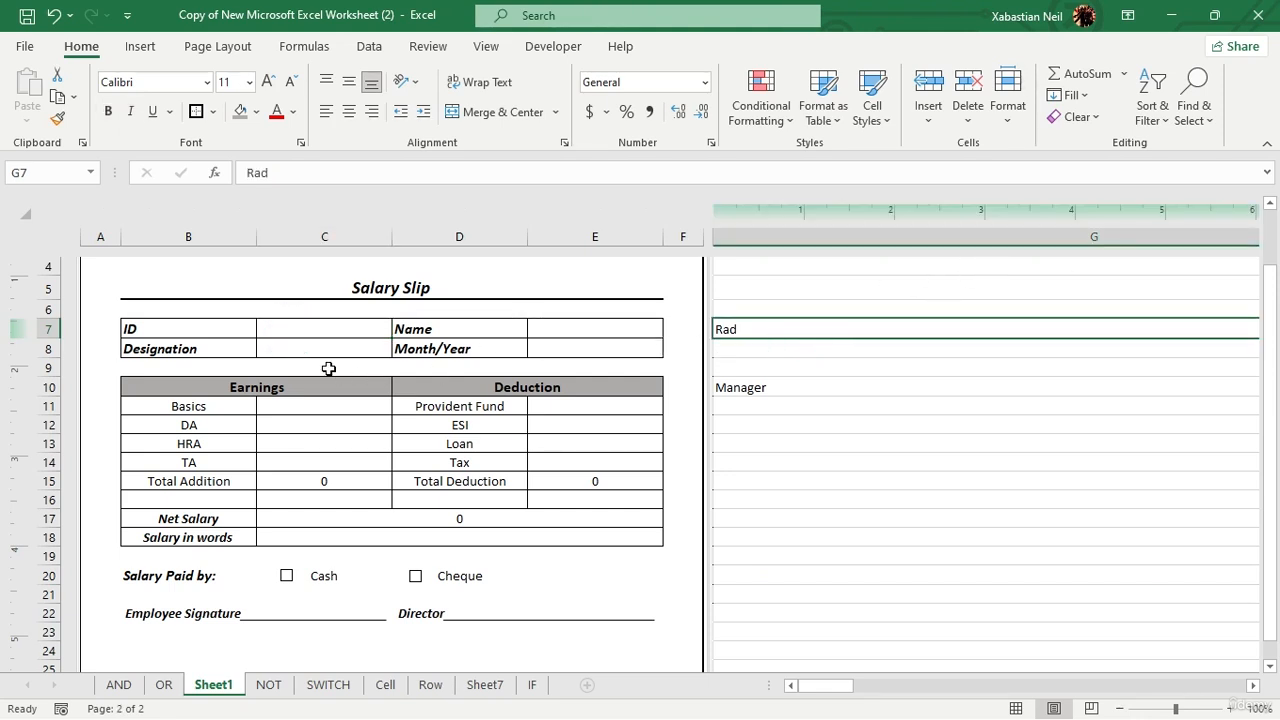
click(317, 326)
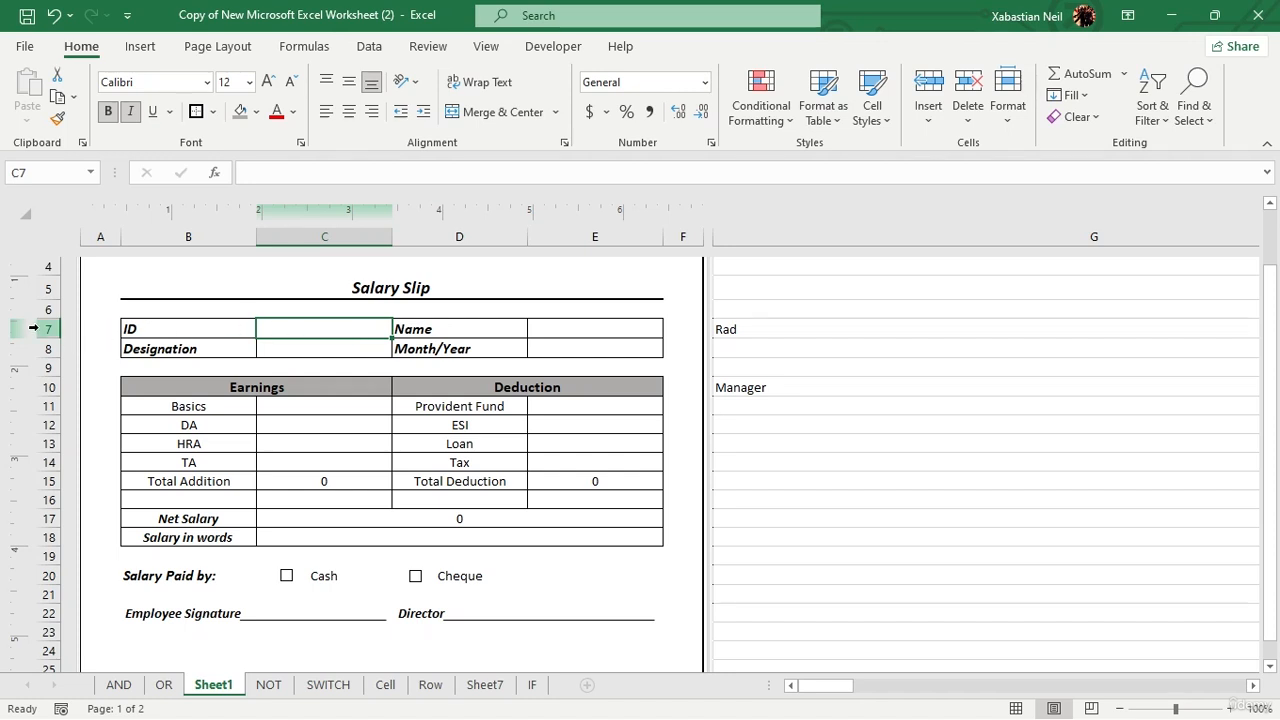
text(G7)
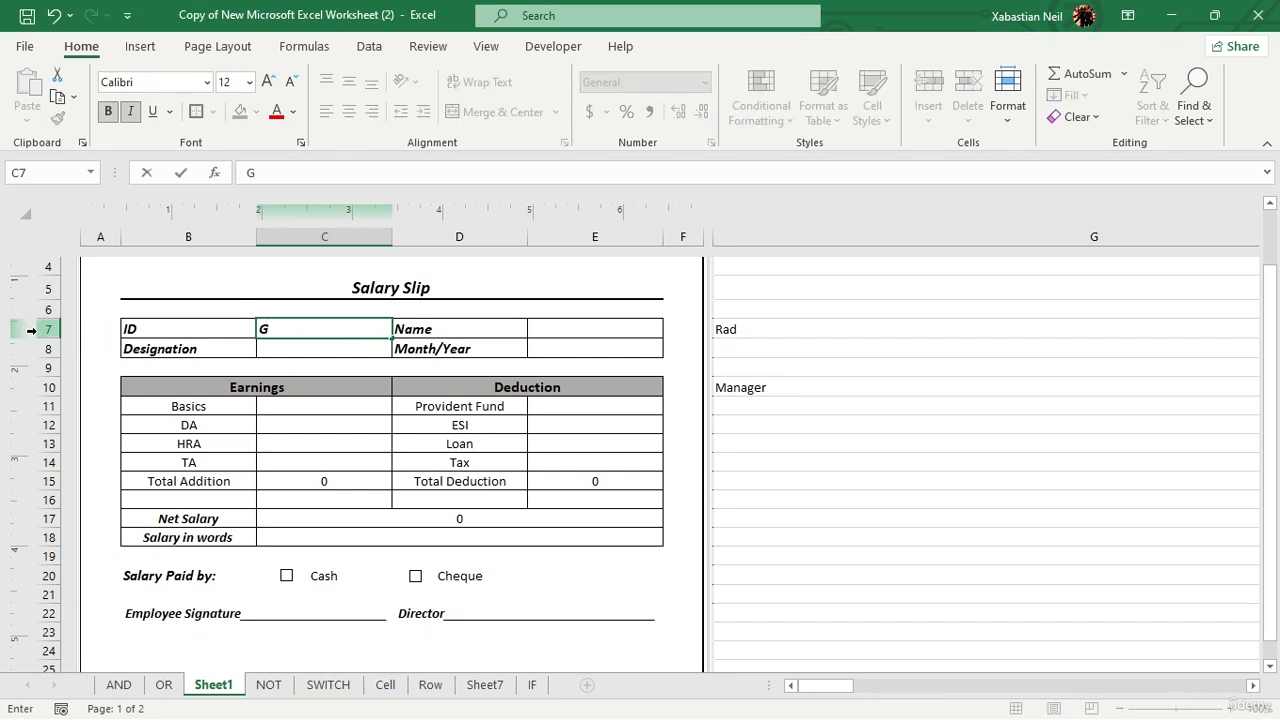
click(593, 329)
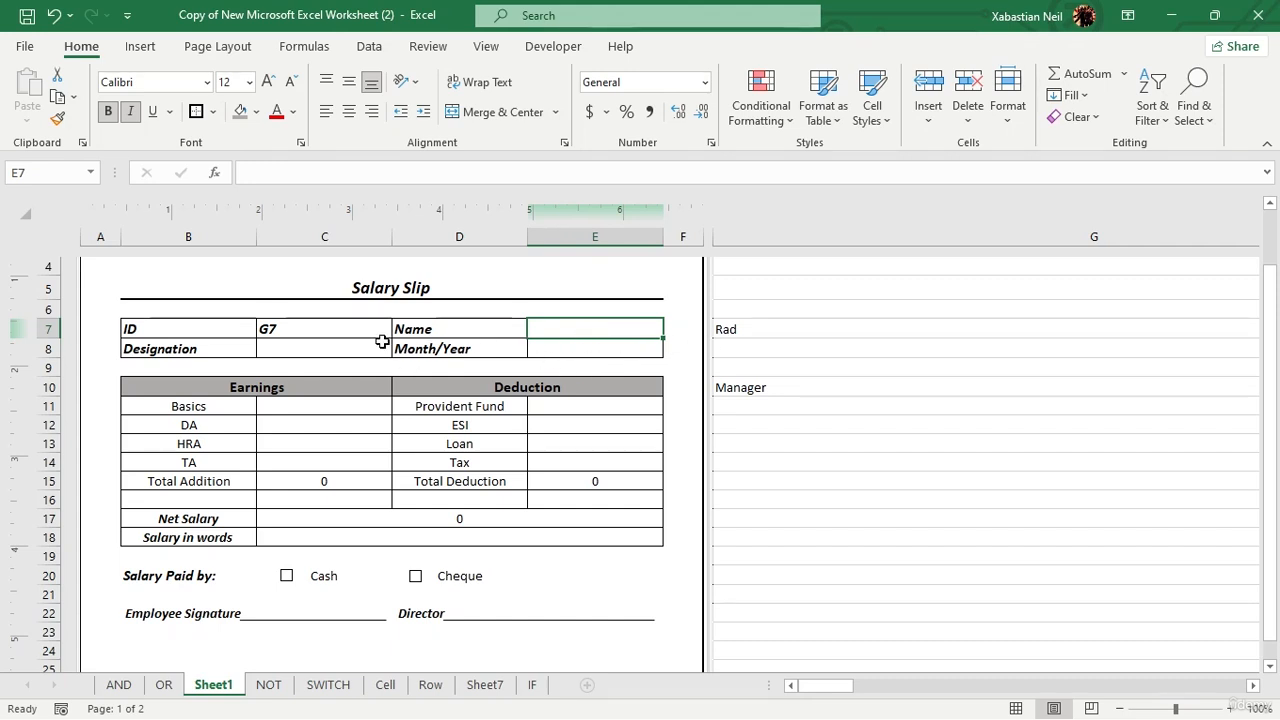
Step: Replace the plain text in the ID cell C7 with the formula =G7
double_click(326, 332)
key(BackSpace)
key(BackSpace)
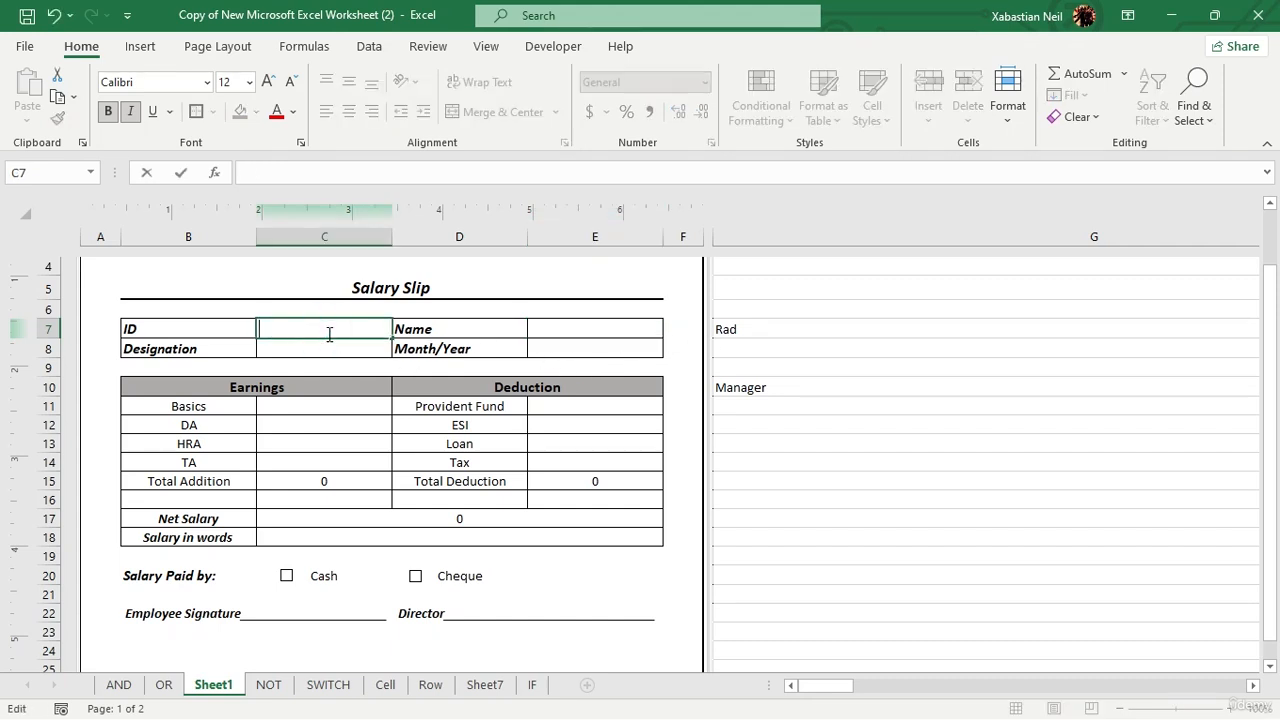
text(=G7)
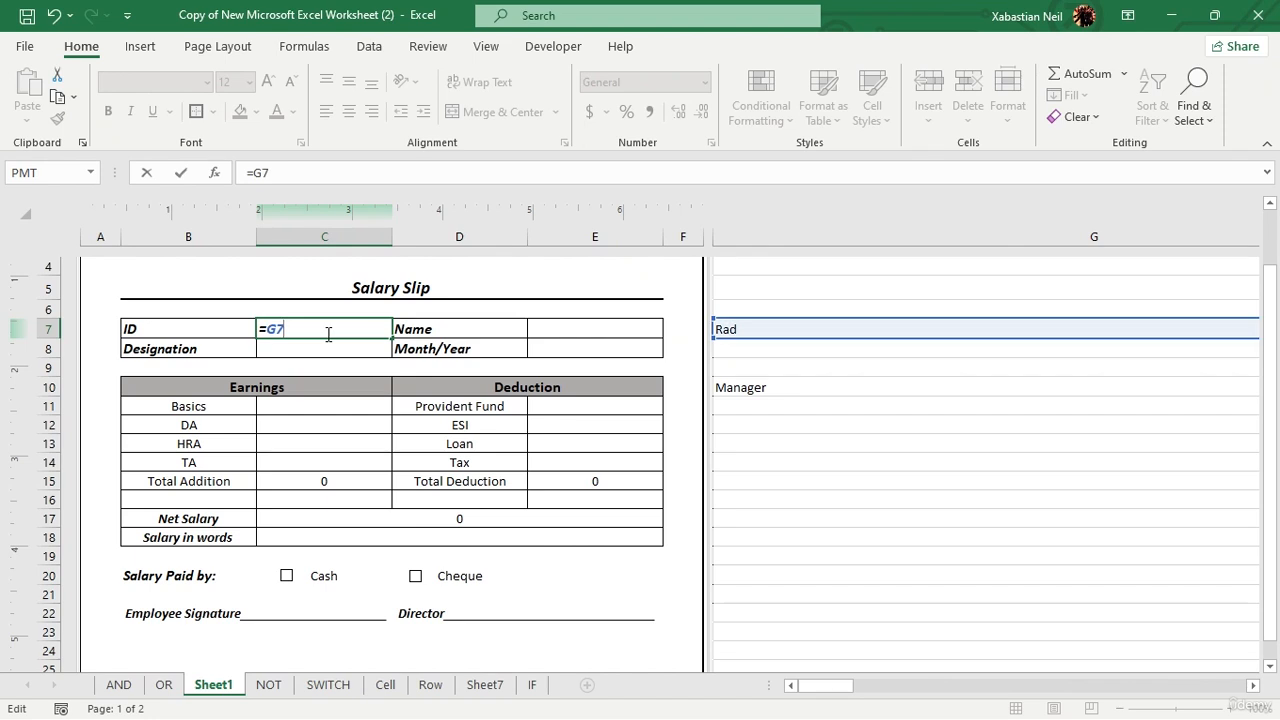
click(630, 334)
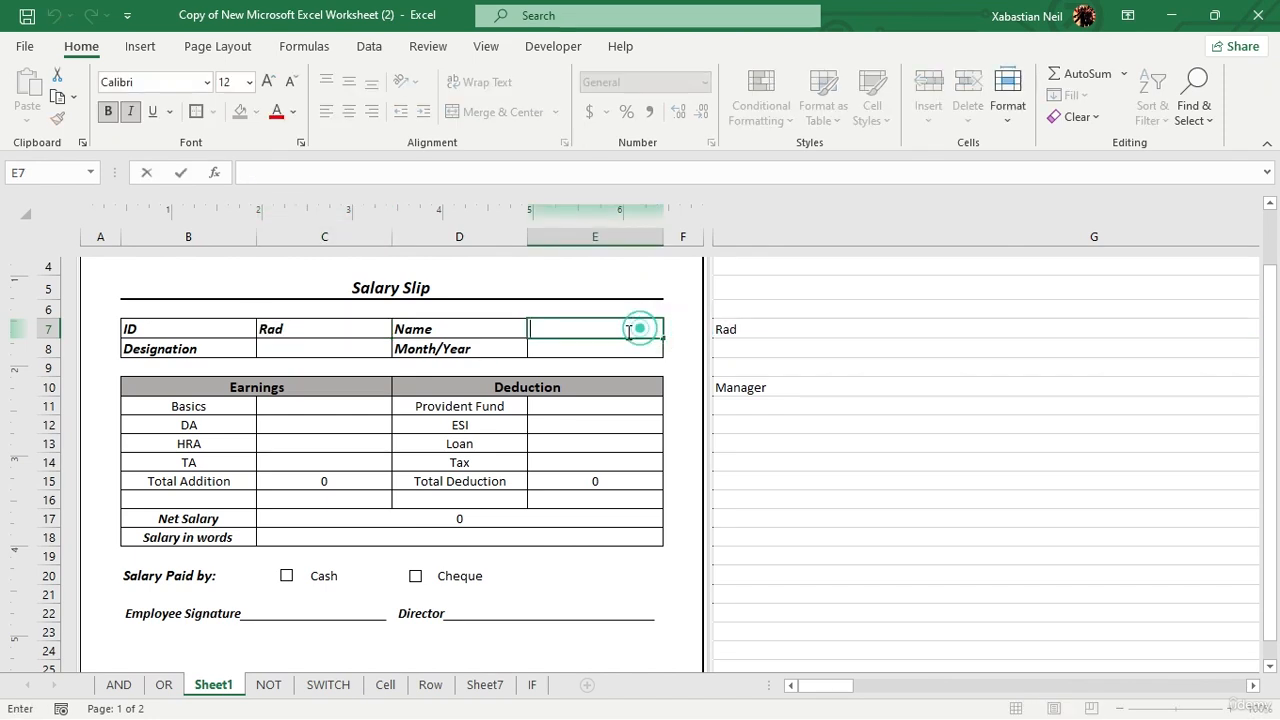
click(309, 334)
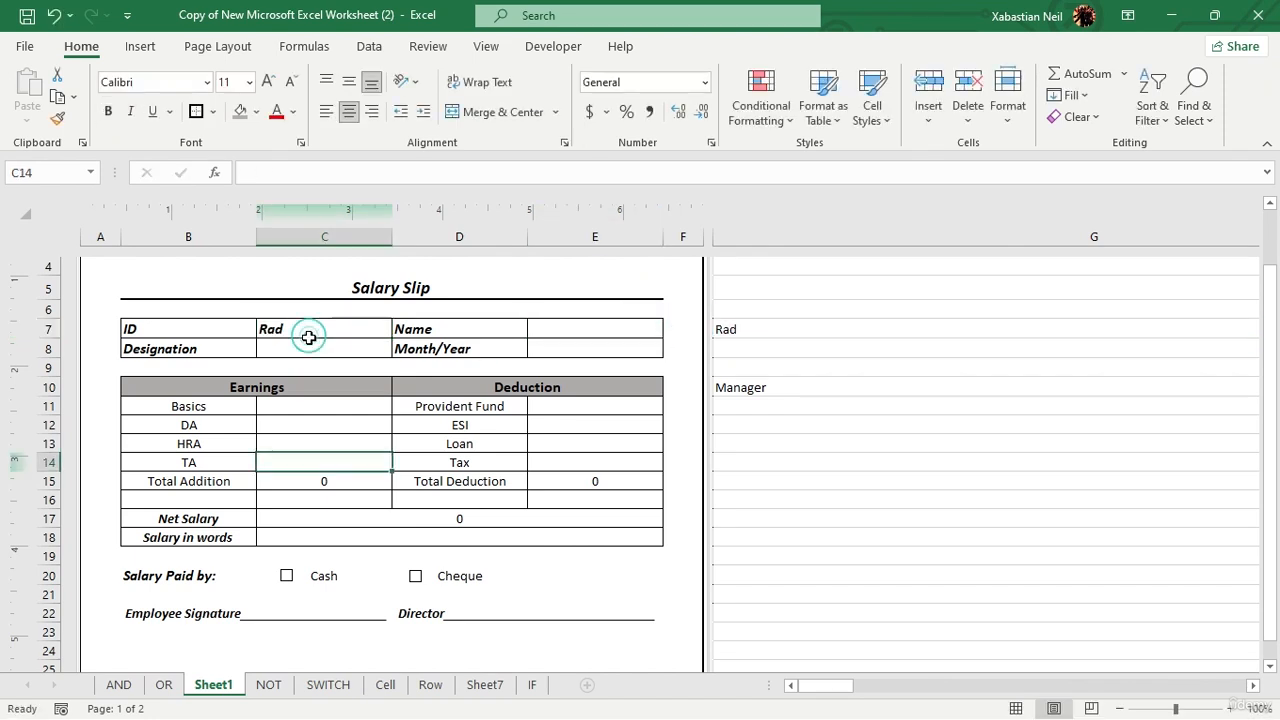
click(345, 332)
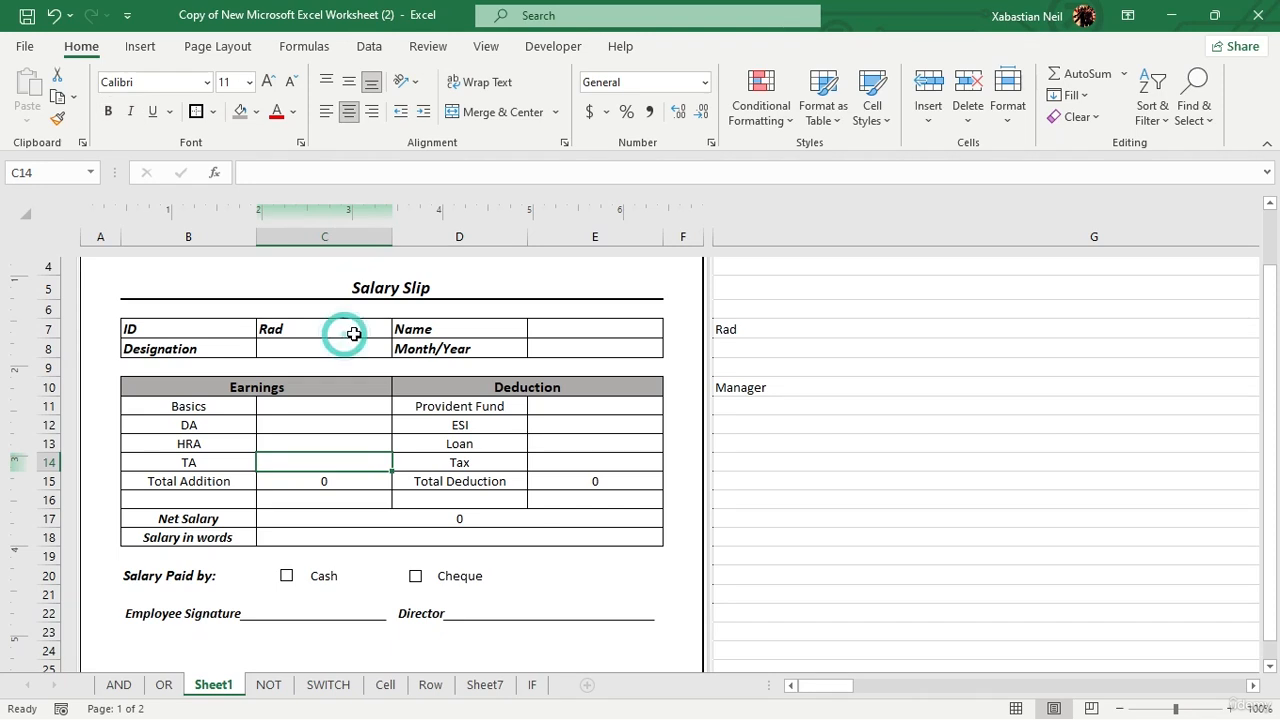
Step: Link the ID cell C7 to the sample ID with the formula =G8
double_click(353, 334)
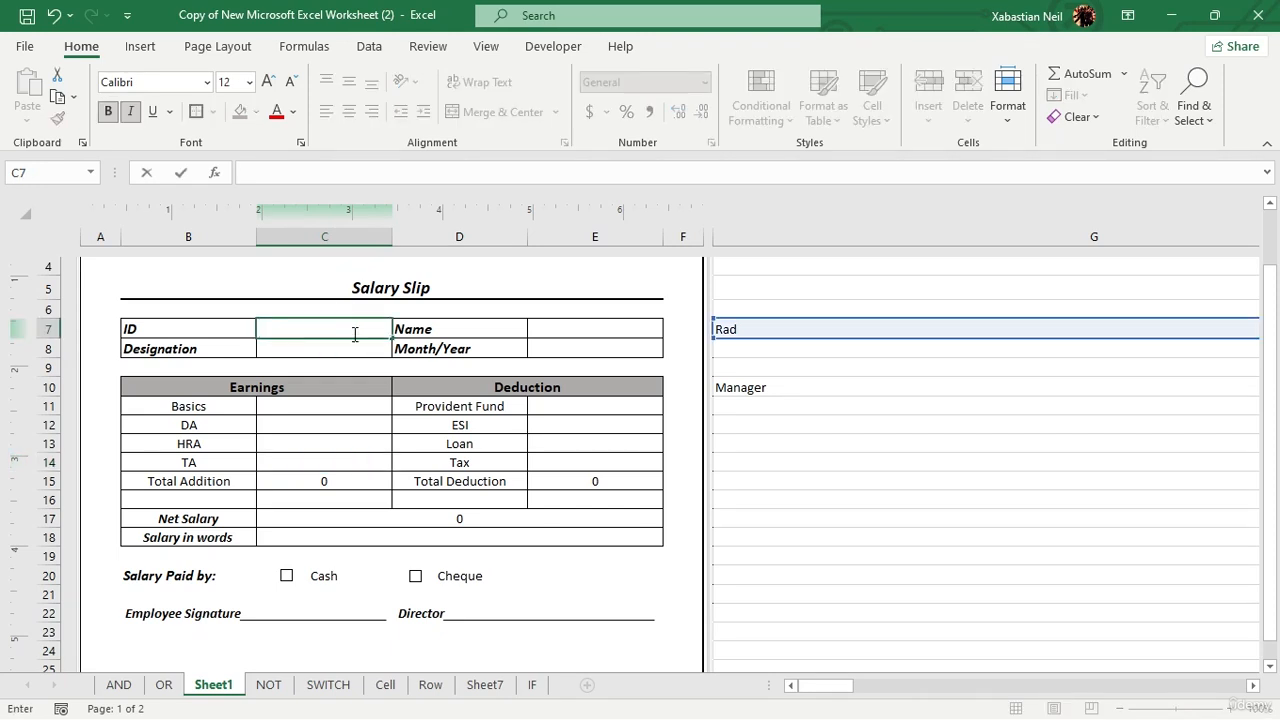
text(=)
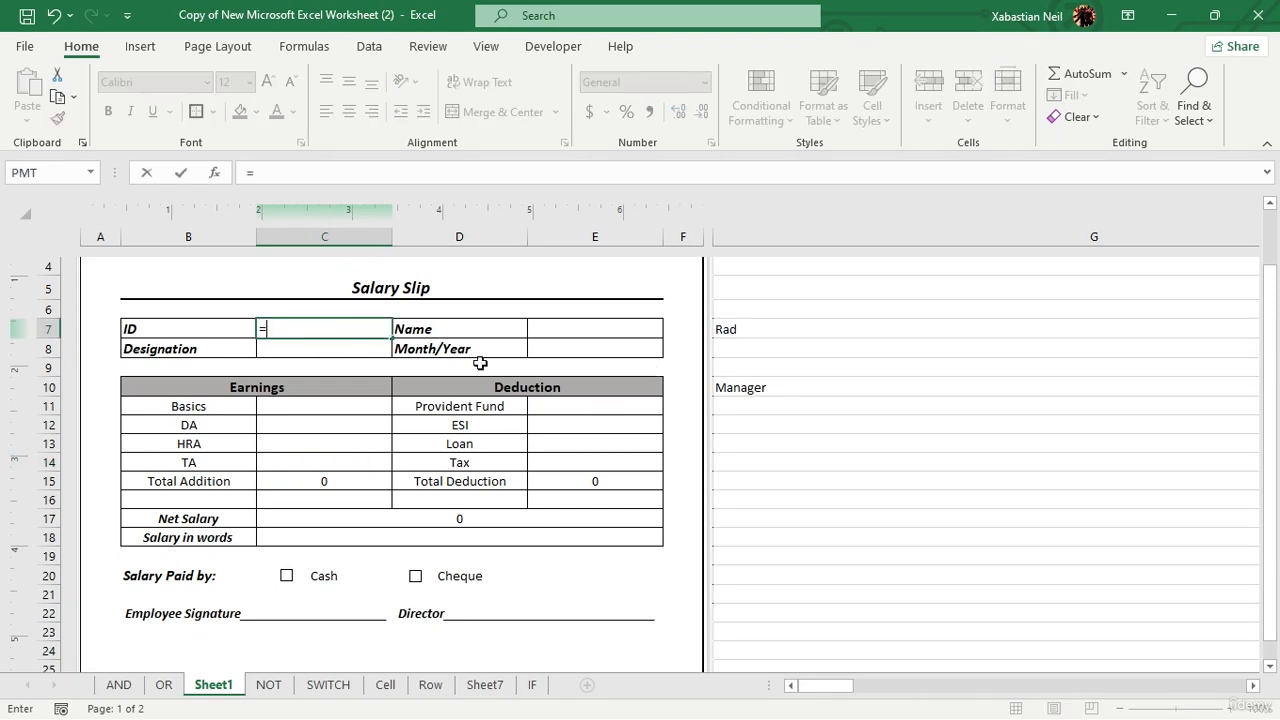
text(G8)
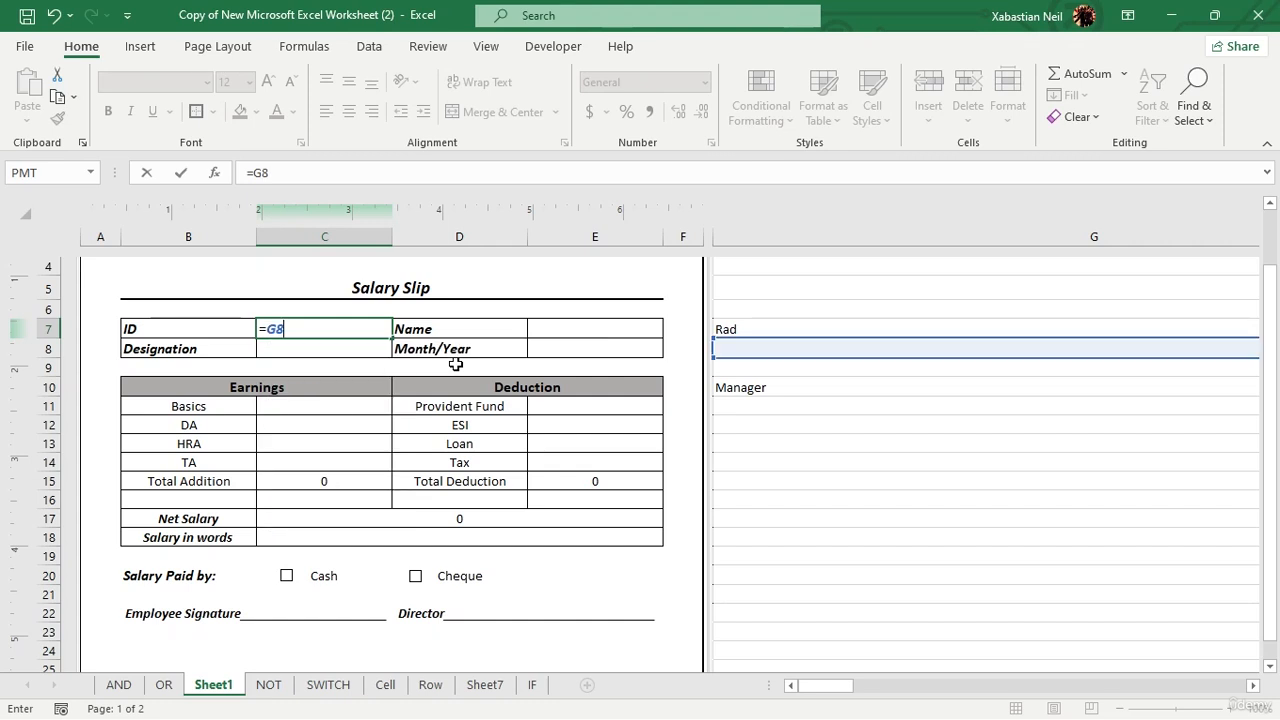
key(Return)
Step: Link the Name cell E7 to the sample name with the formula =G7
click(600, 330)
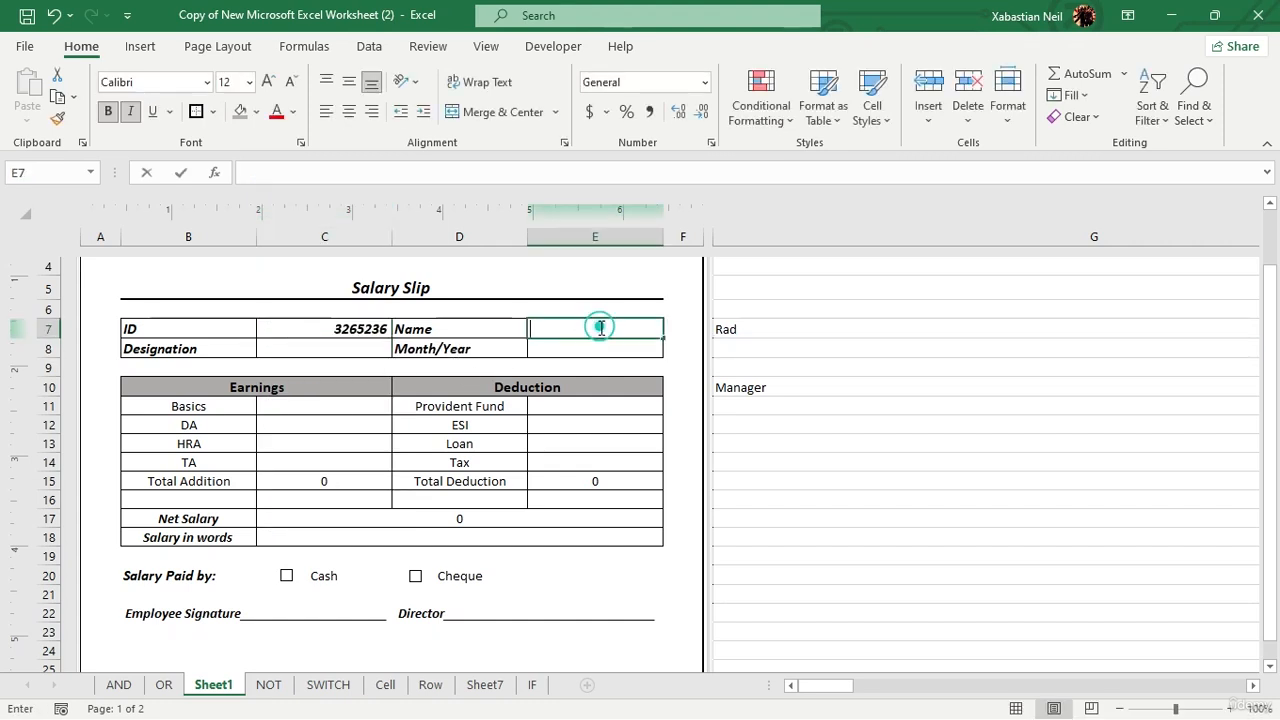
text(=G)
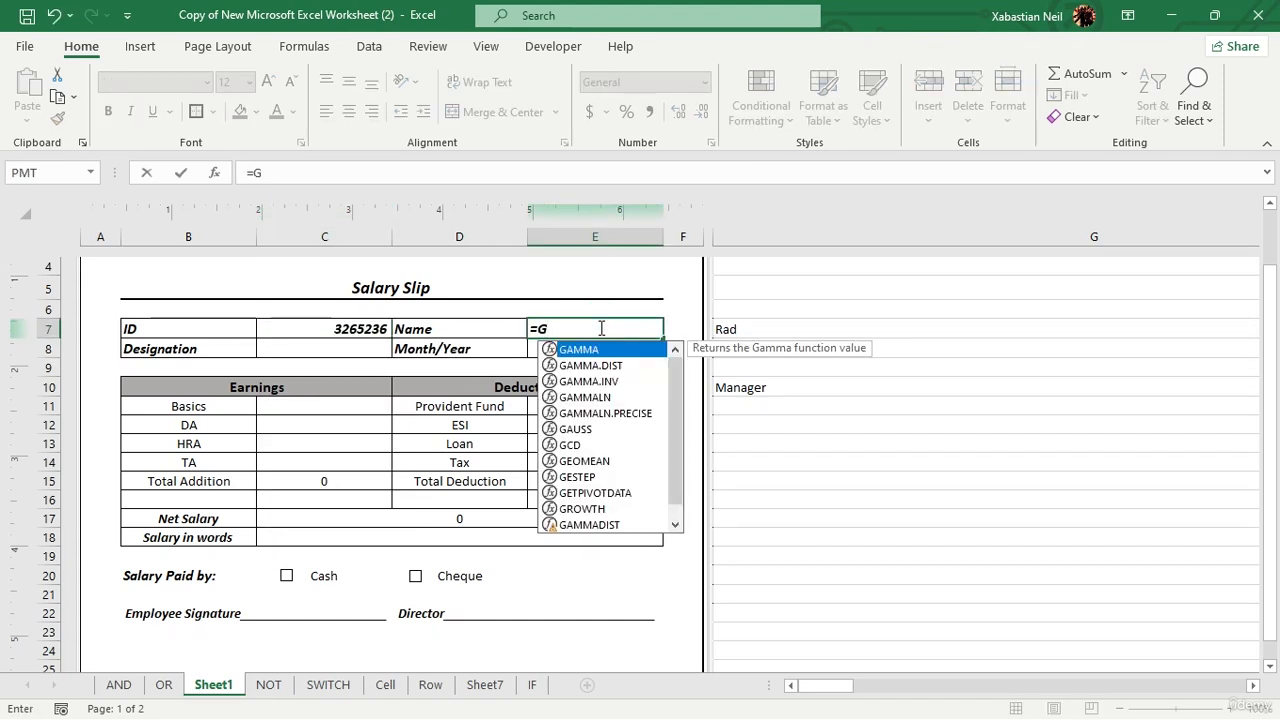
text(7)
key(Return)
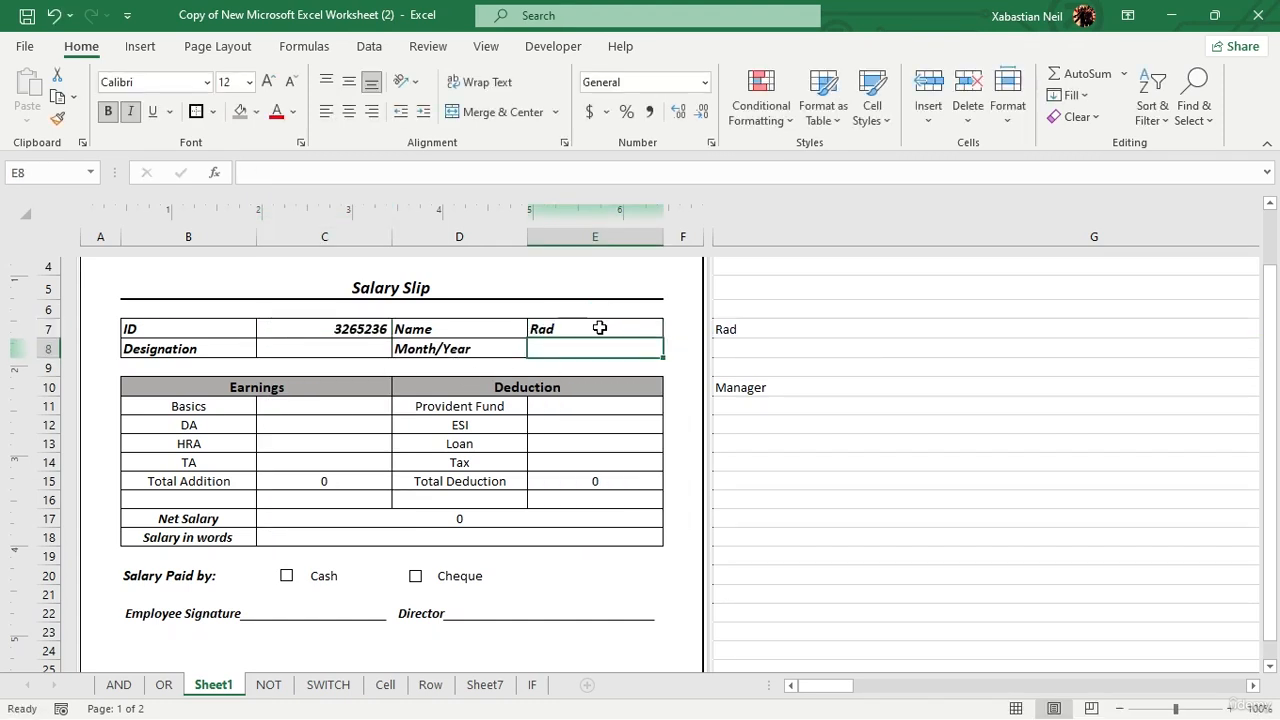
Step: Try linking the Designation cell C8 with the formula =G9
click(333, 345)
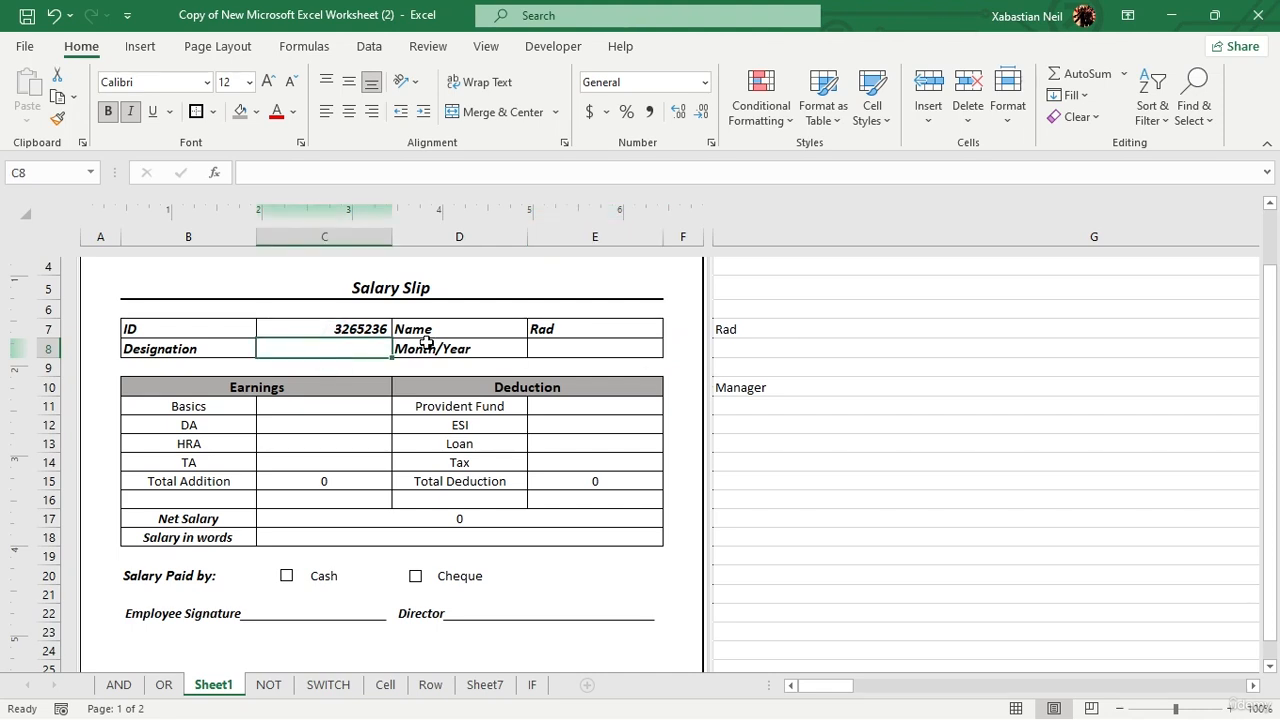
text(=G9)
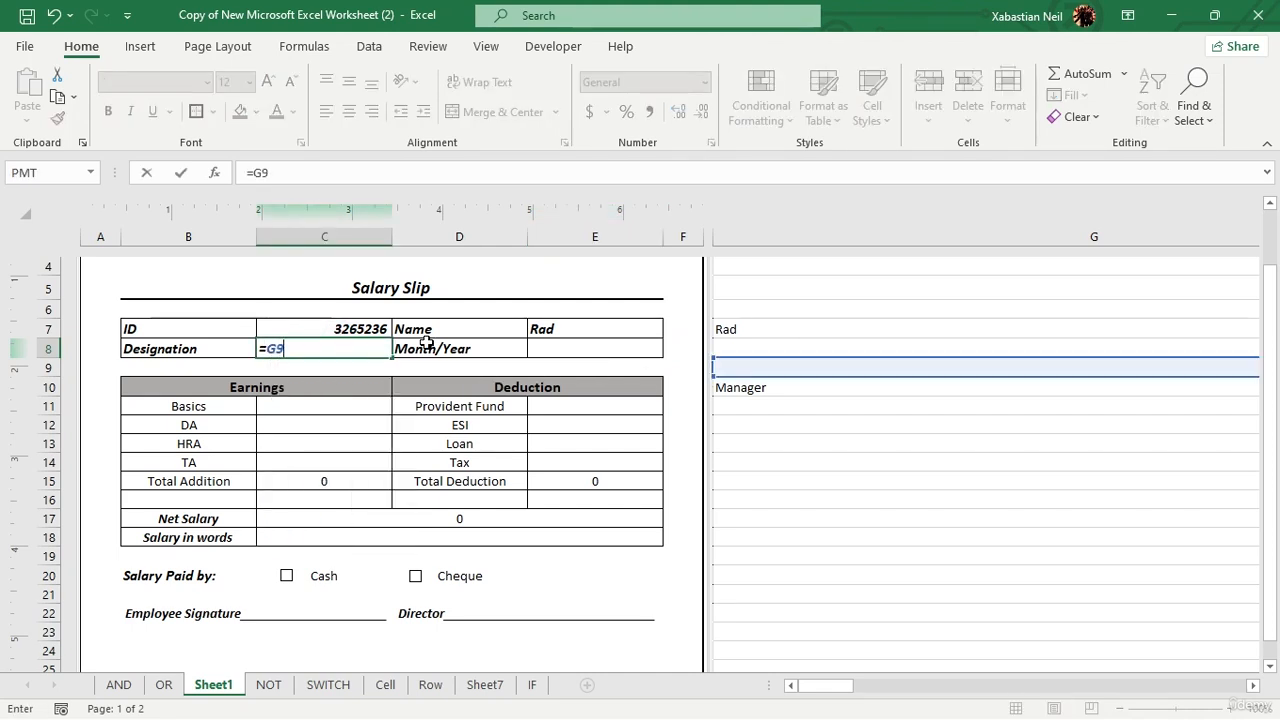
key(Return)
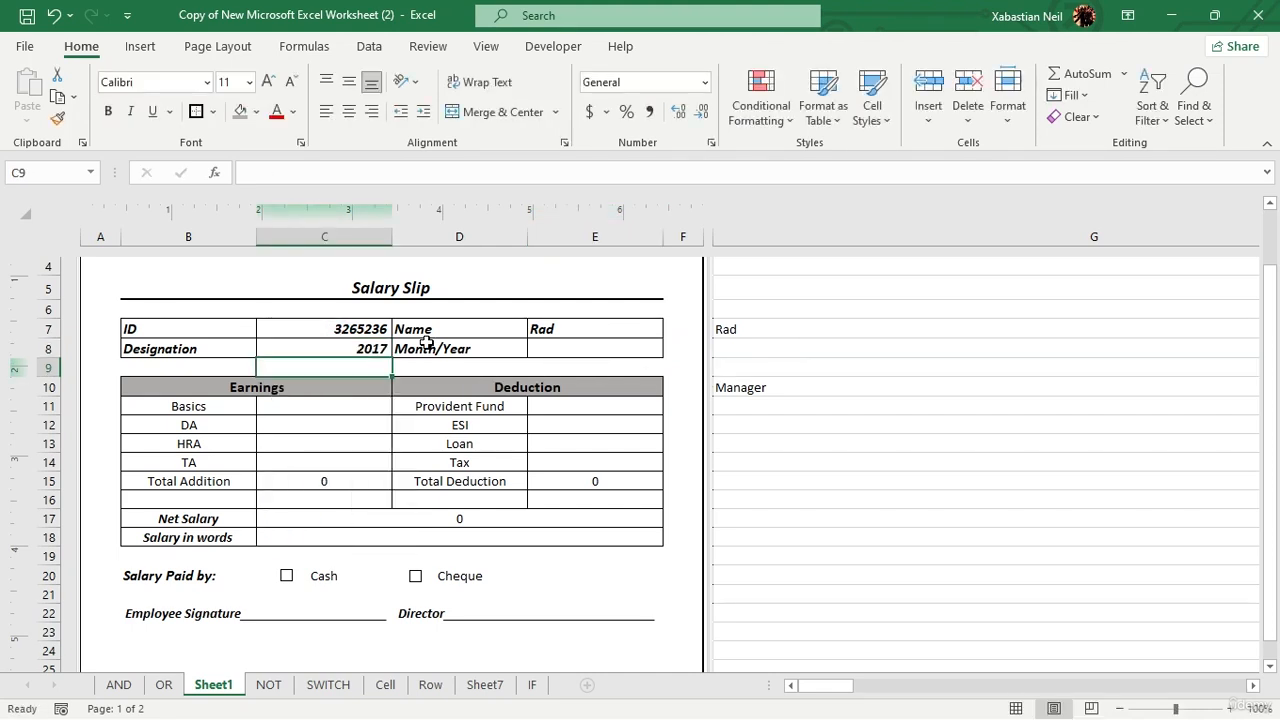
Step: Correct the Designation cell C8's formula to =G10 so it refers to the sample designation
click(372, 350)
double_click(374, 351)
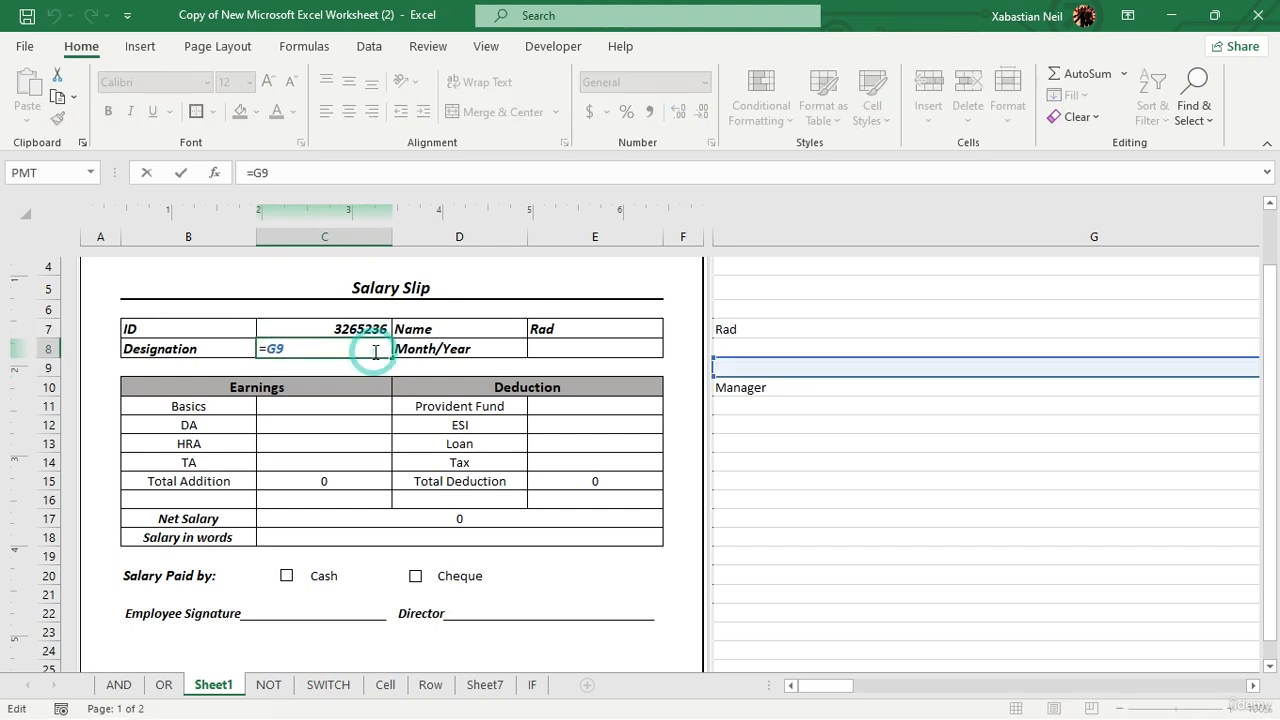
key(BackSpace)
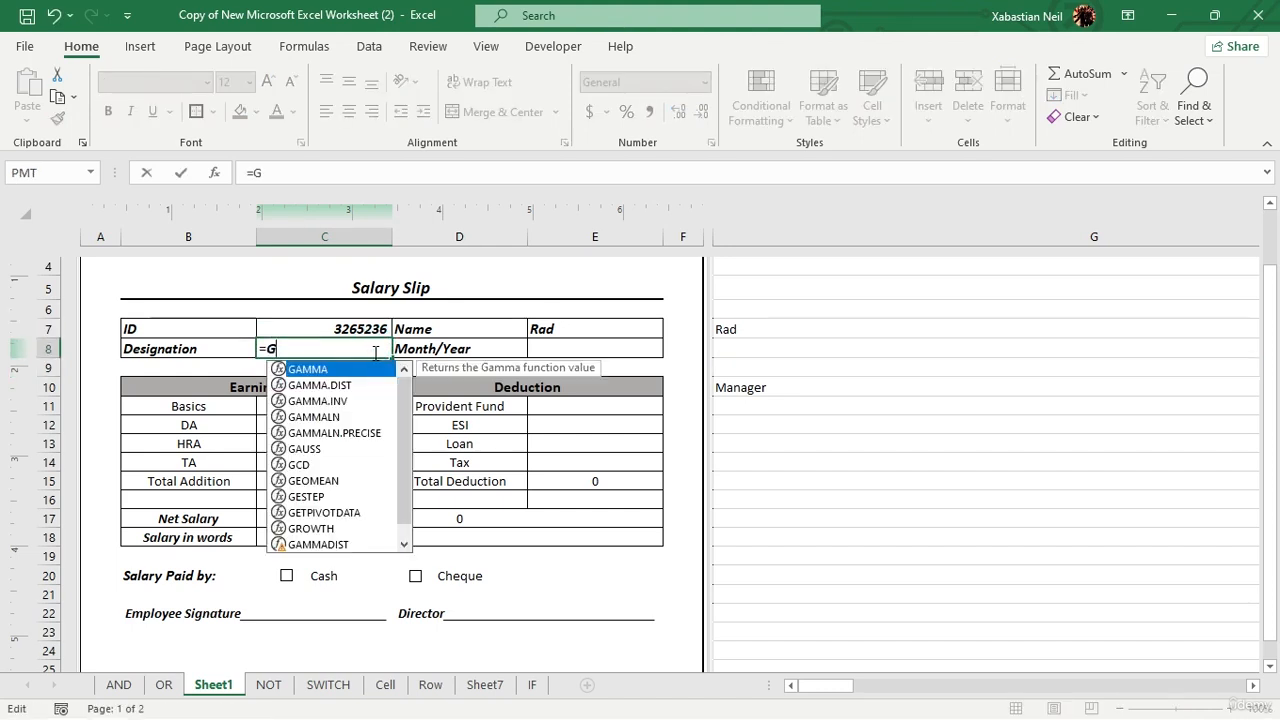
text(10)
key(Return)
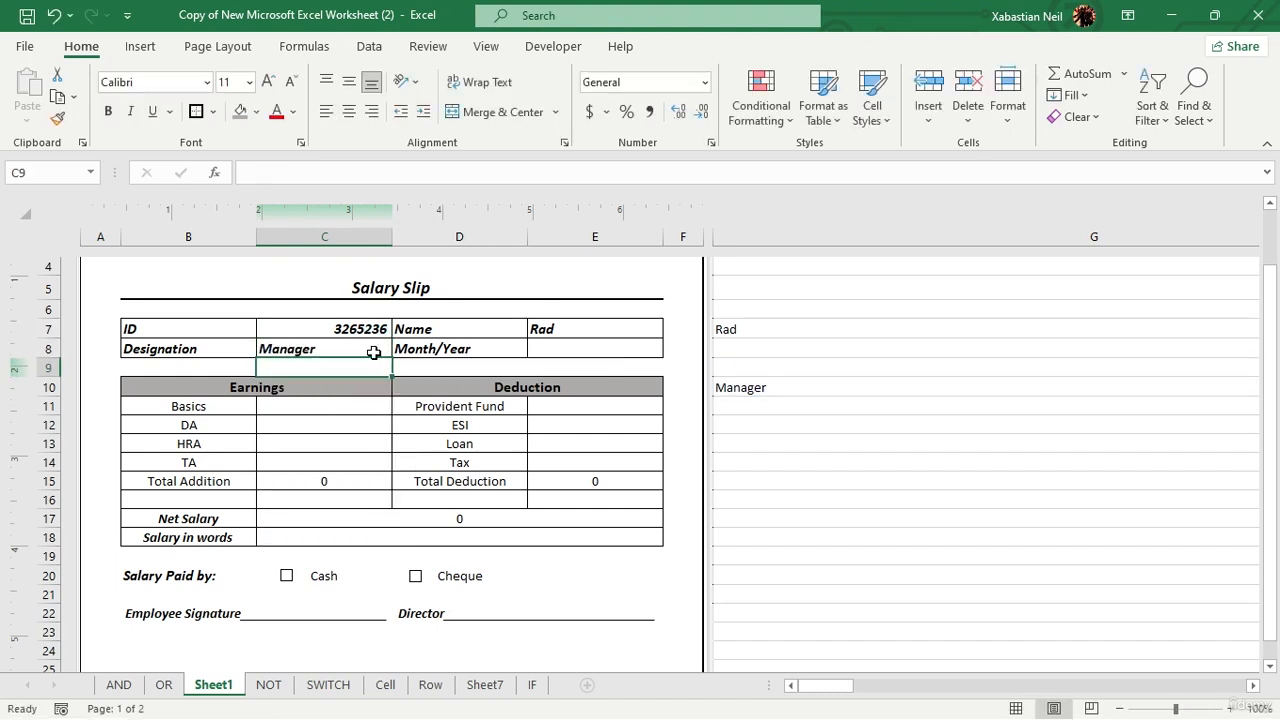
Step: Enter the text G9 in the Month/Year cell E8
click(604, 349)
text(G9)
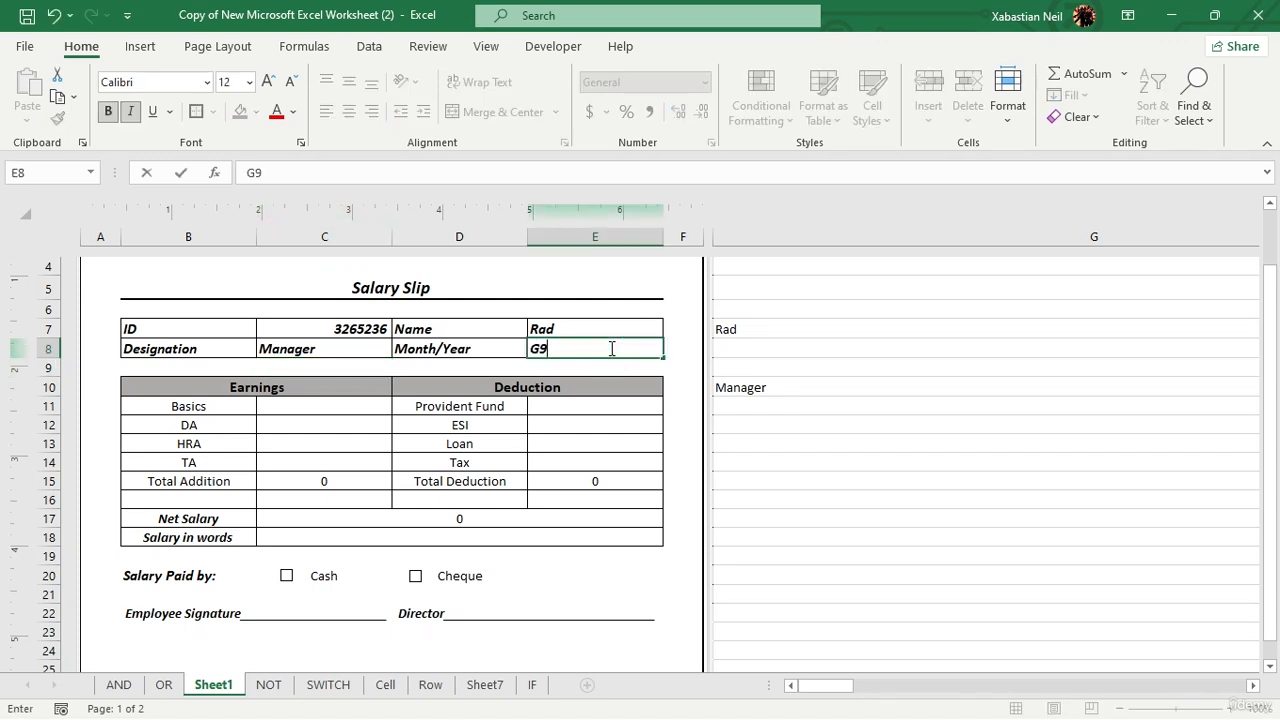
key(Return)
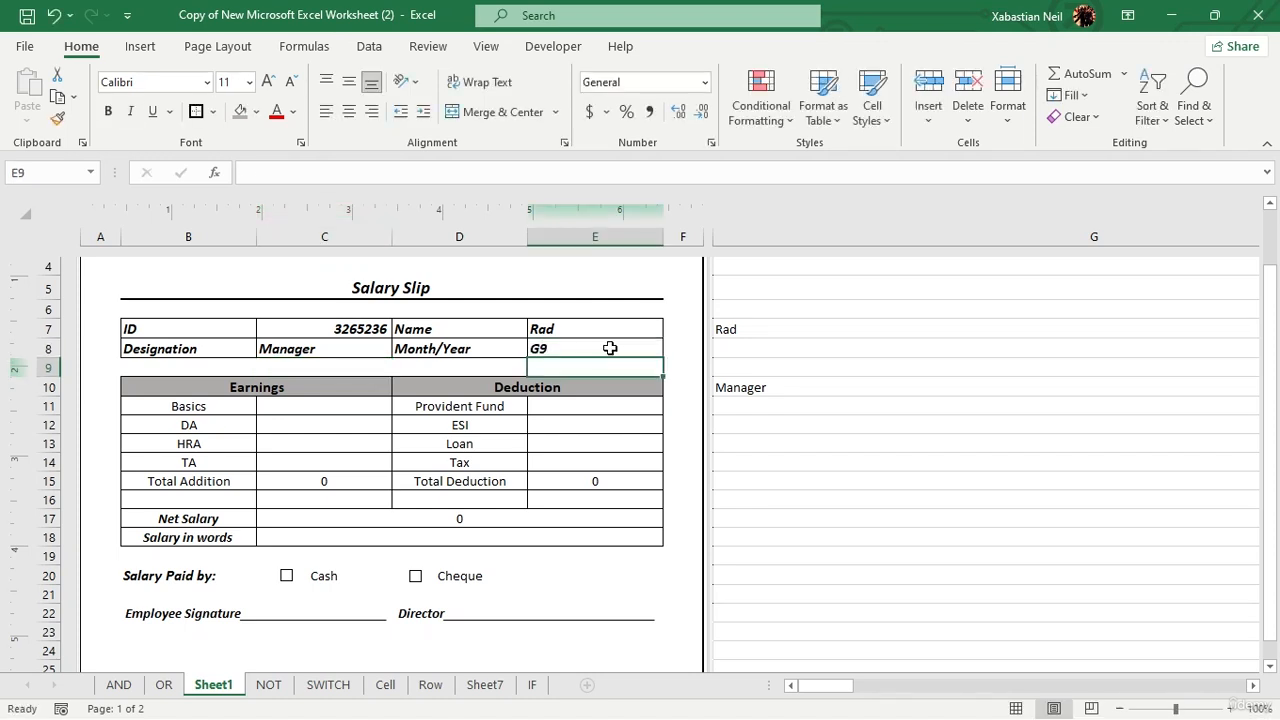
Step: Fill in the Earnings amounts in C11:C14: Basics 326, DA 3473, HRA 73 and TA 37
click(330, 409)
text(326)
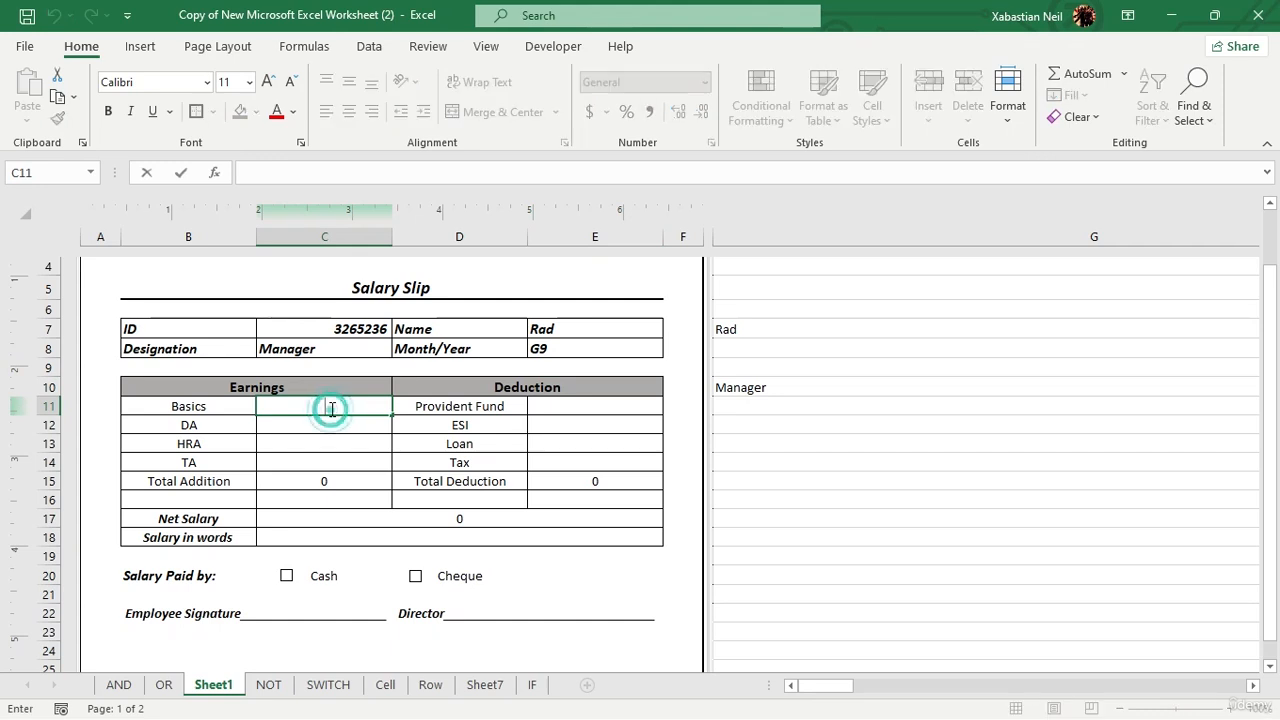
click(365, 426)
text(3473)
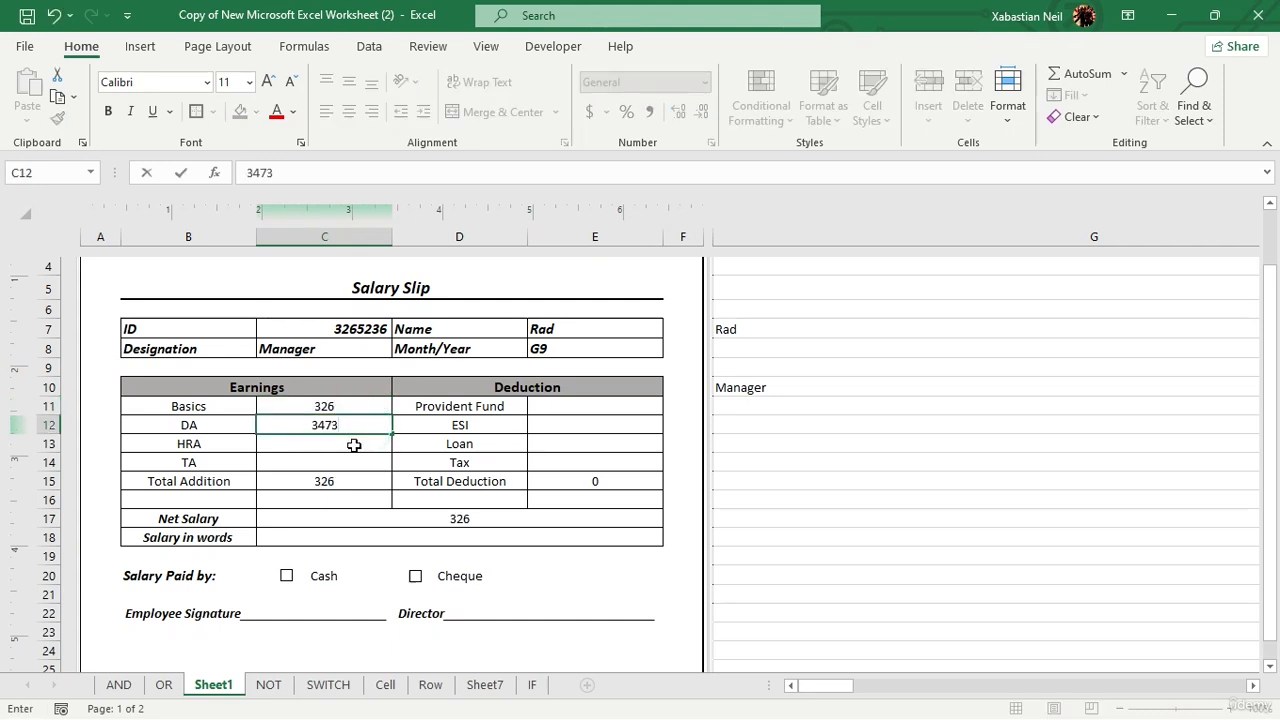
click(351, 444)
text(73)
click(353, 463)
text(37)
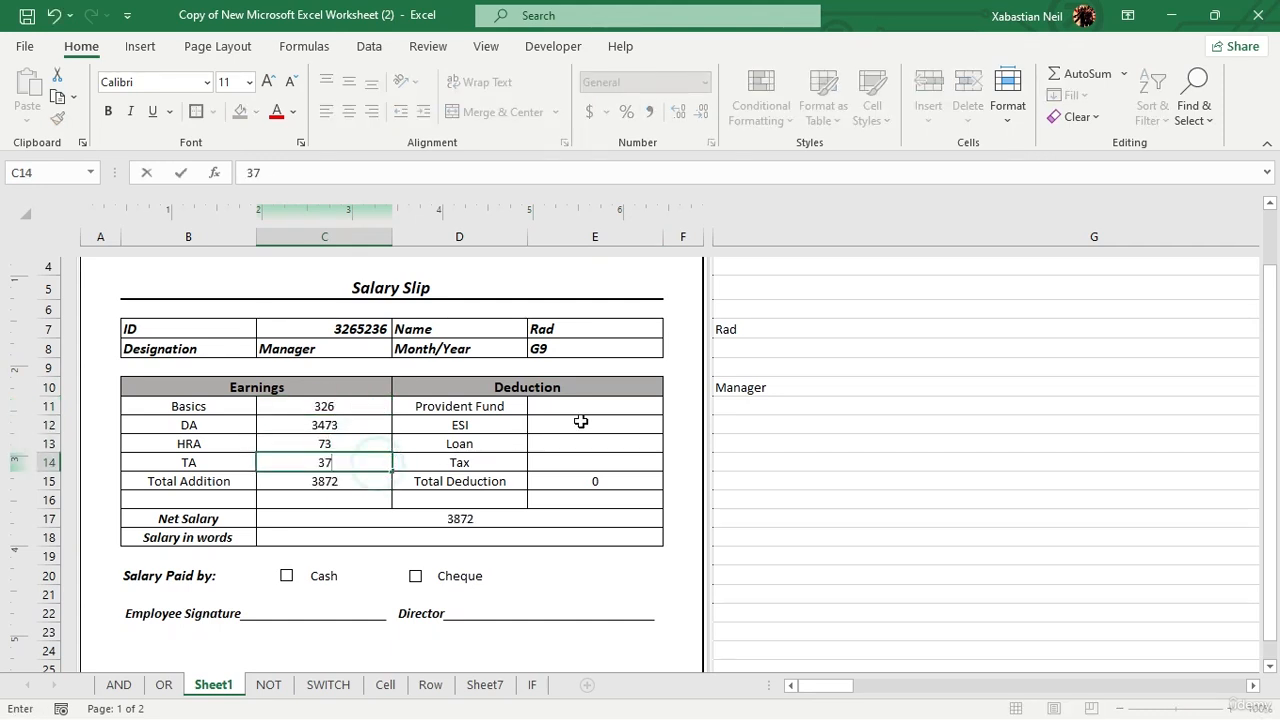
Step: Fill in the Deduction amounts in E11:E14: Provident Fund 3573, ESI 373, Loan 235 and Tax 43734
click(603, 408)
text(3573)
click(609, 424)
text(373)
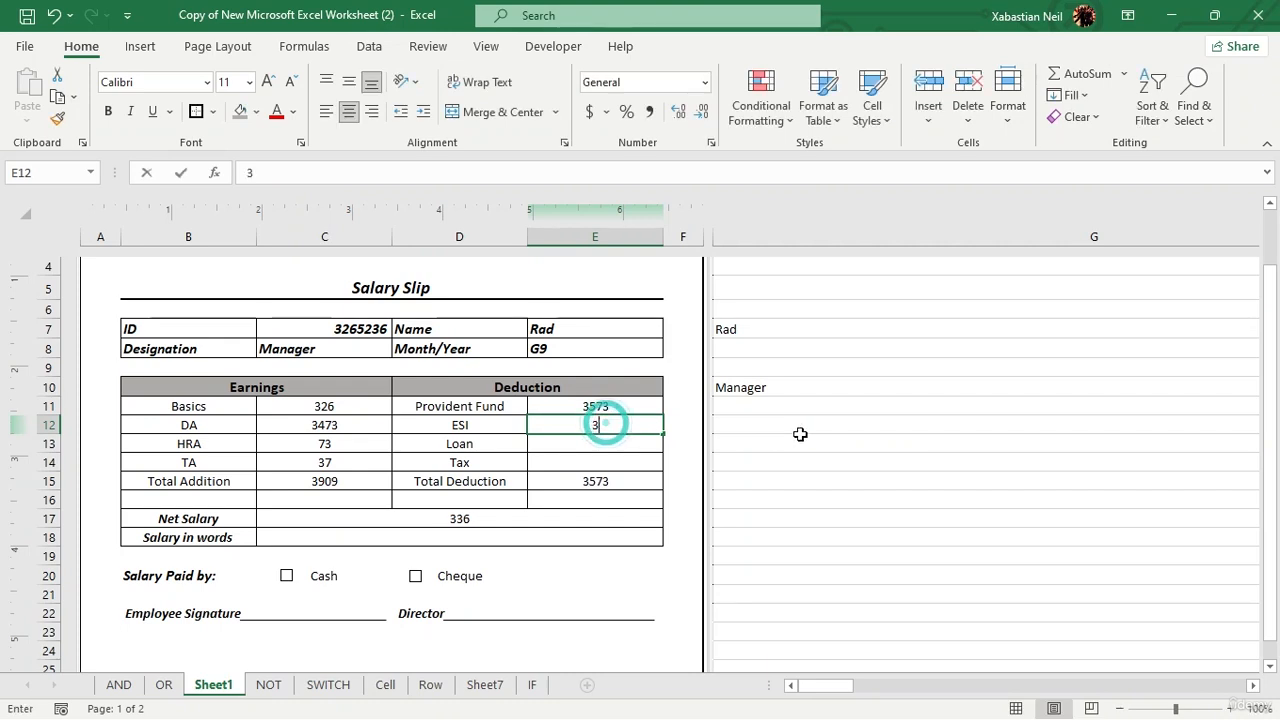
click(652, 446)
text(235)
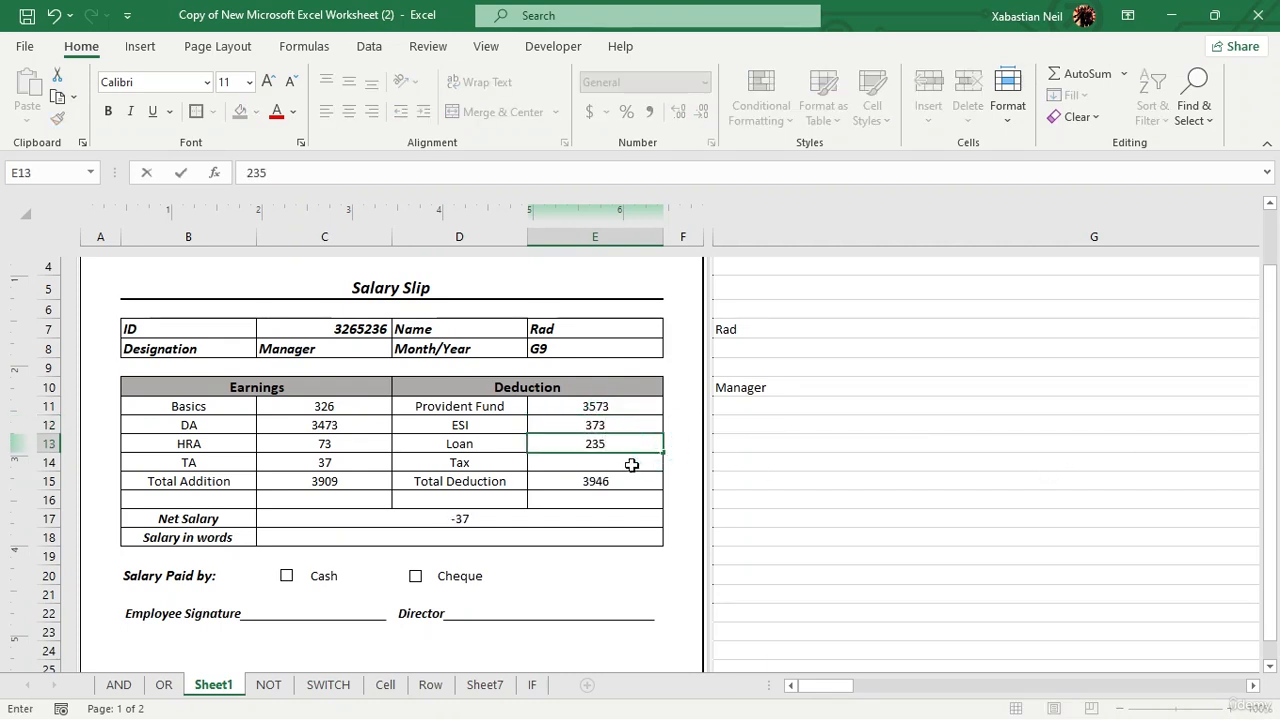
click(636, 461)
text(43734)
click(641, 508)
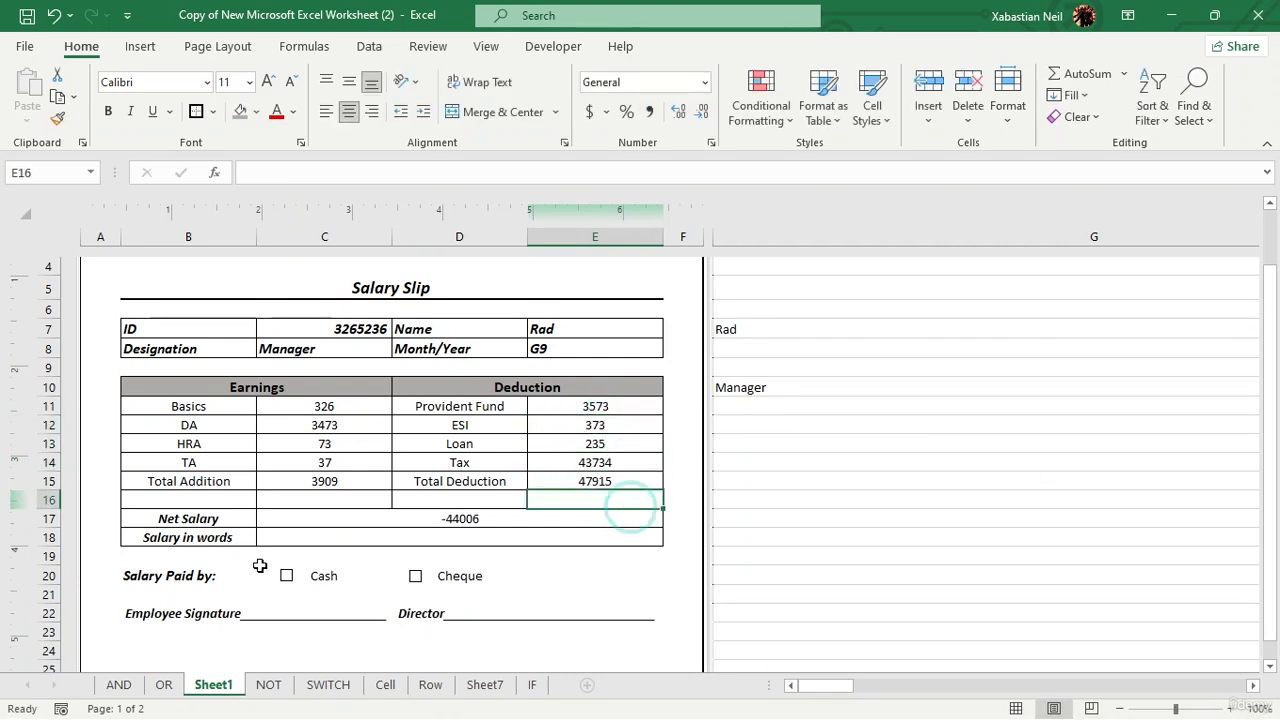
Step: Tick the Cash checkbox in the Salary Paid by row
click(486, 542)
click(494, 540)
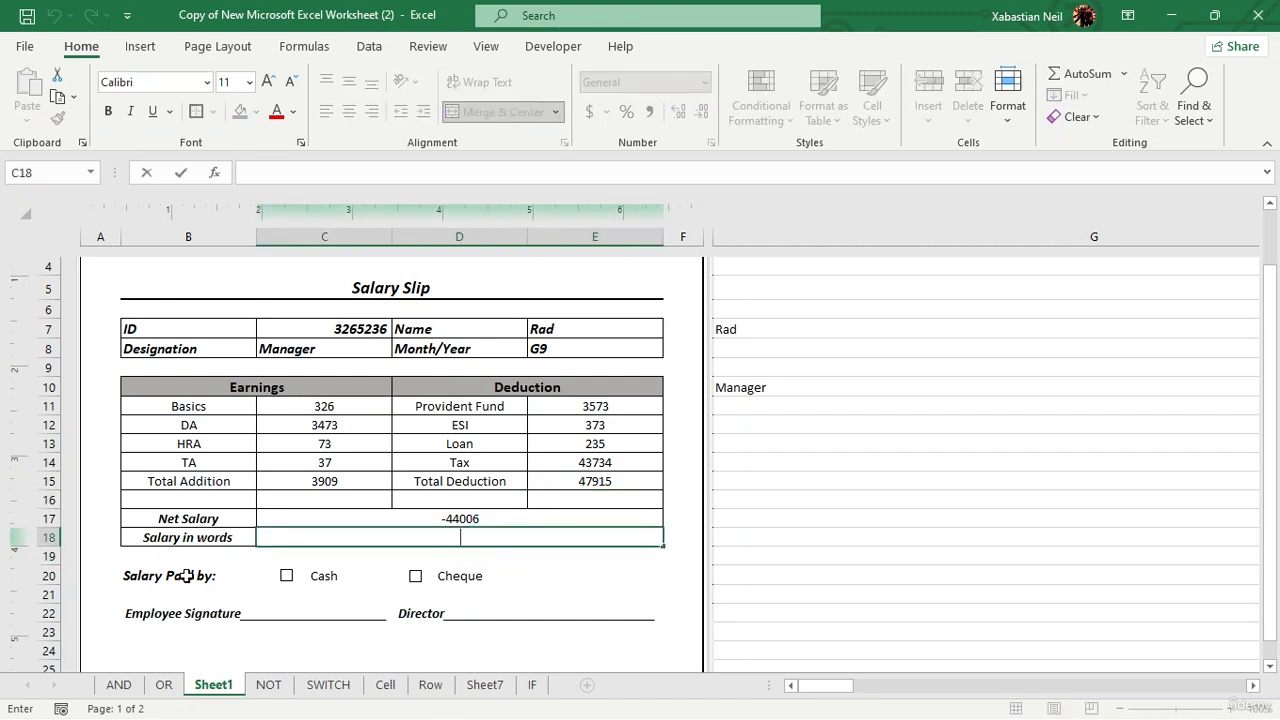
scroll(190, 563, down, 1)
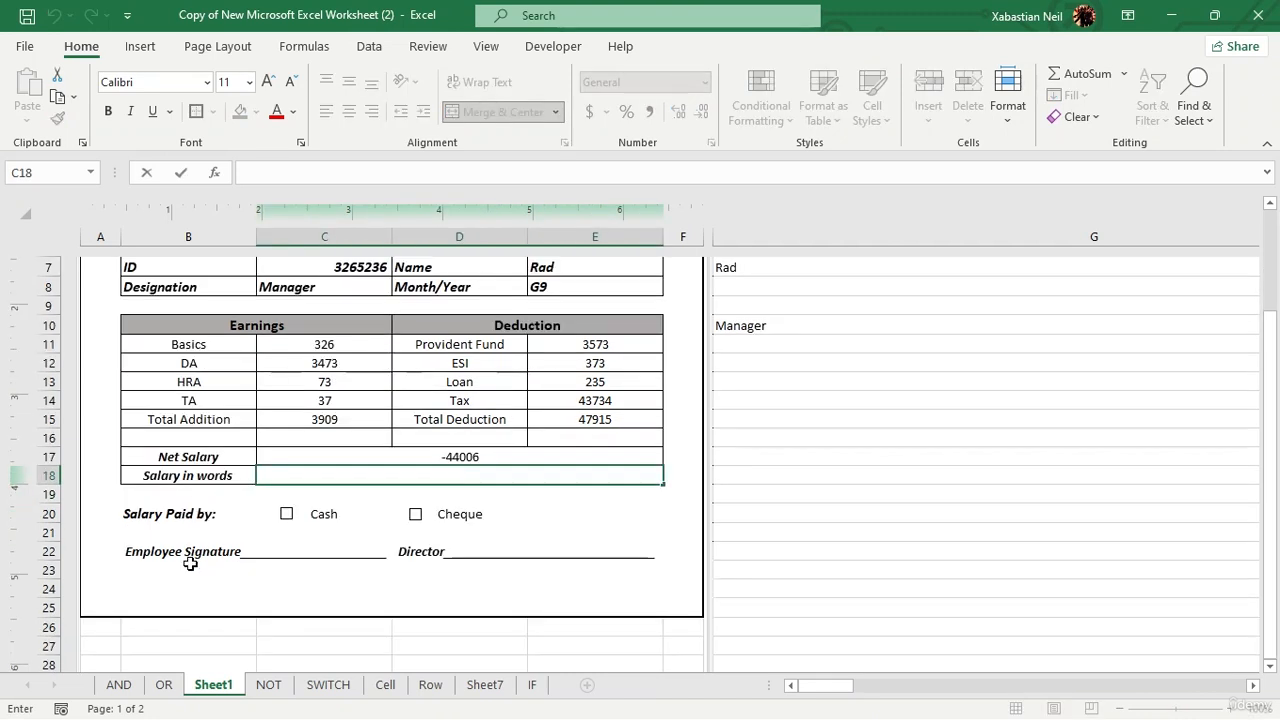
scroll(378, 520, down, 3)
scroll(378, 520, up, 1)
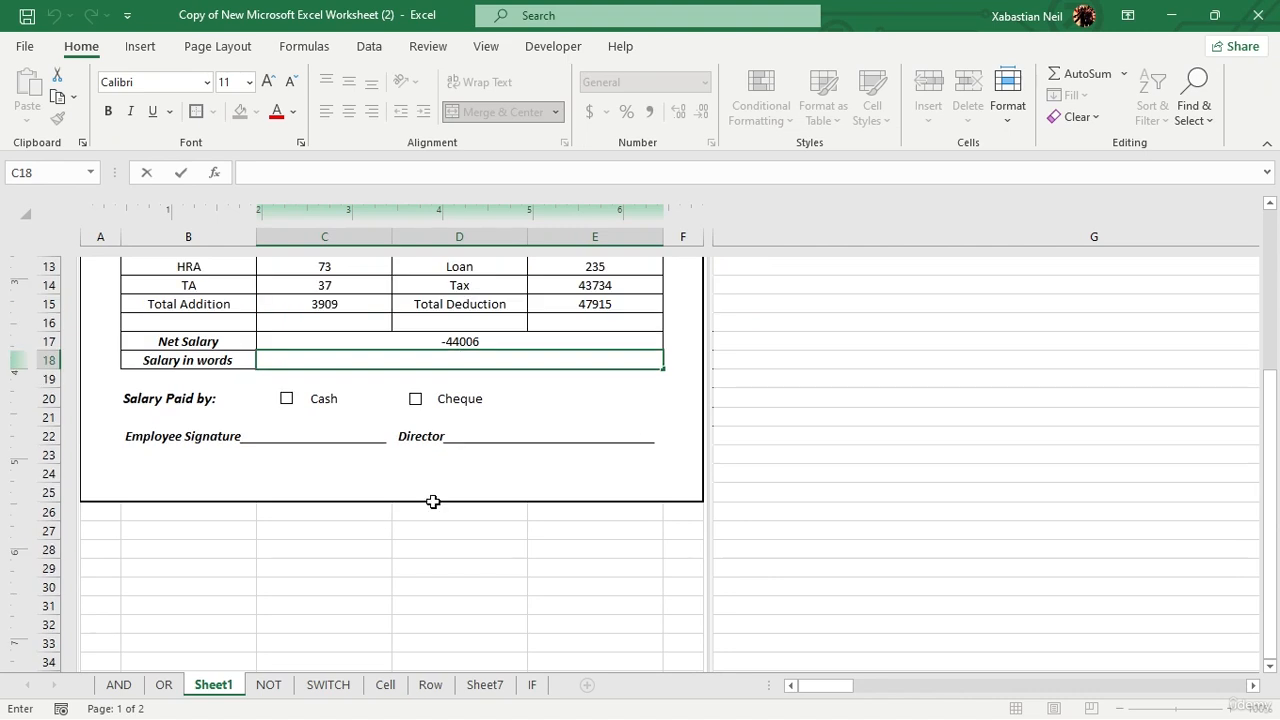
scroll(297, 383, up, 1)
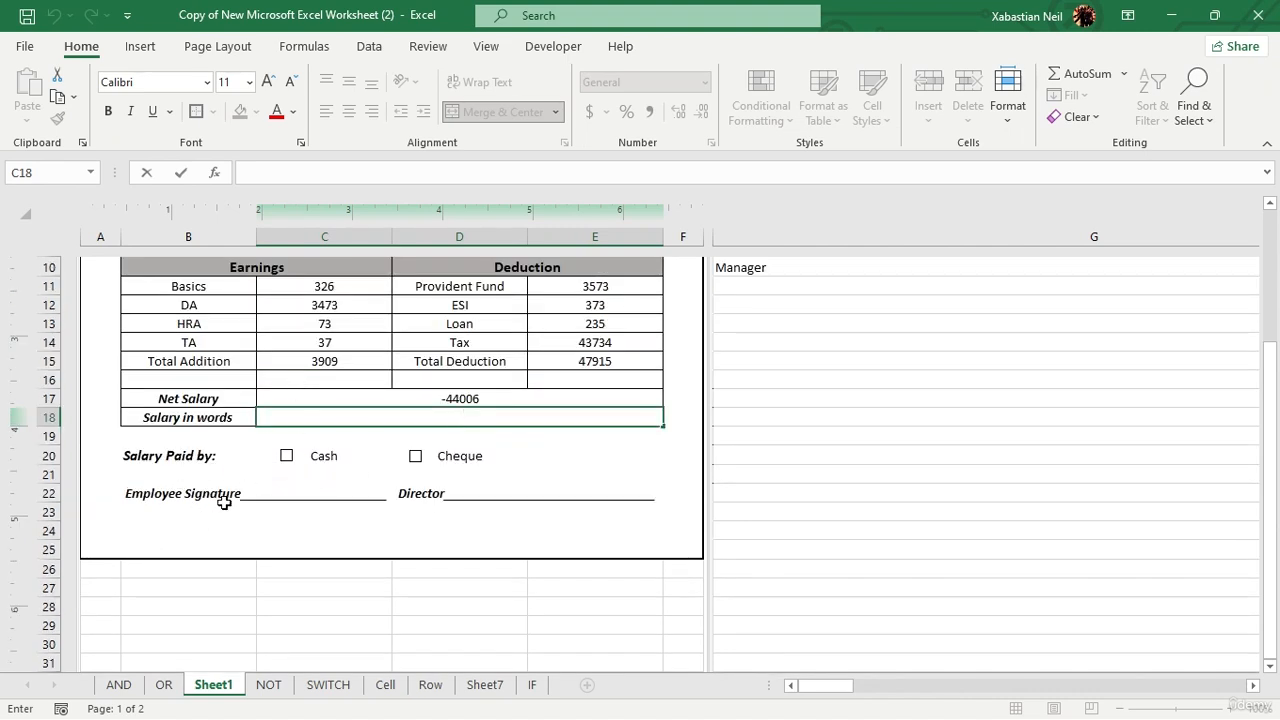
click(286, 465)
scroll(310, 480, up, 3)
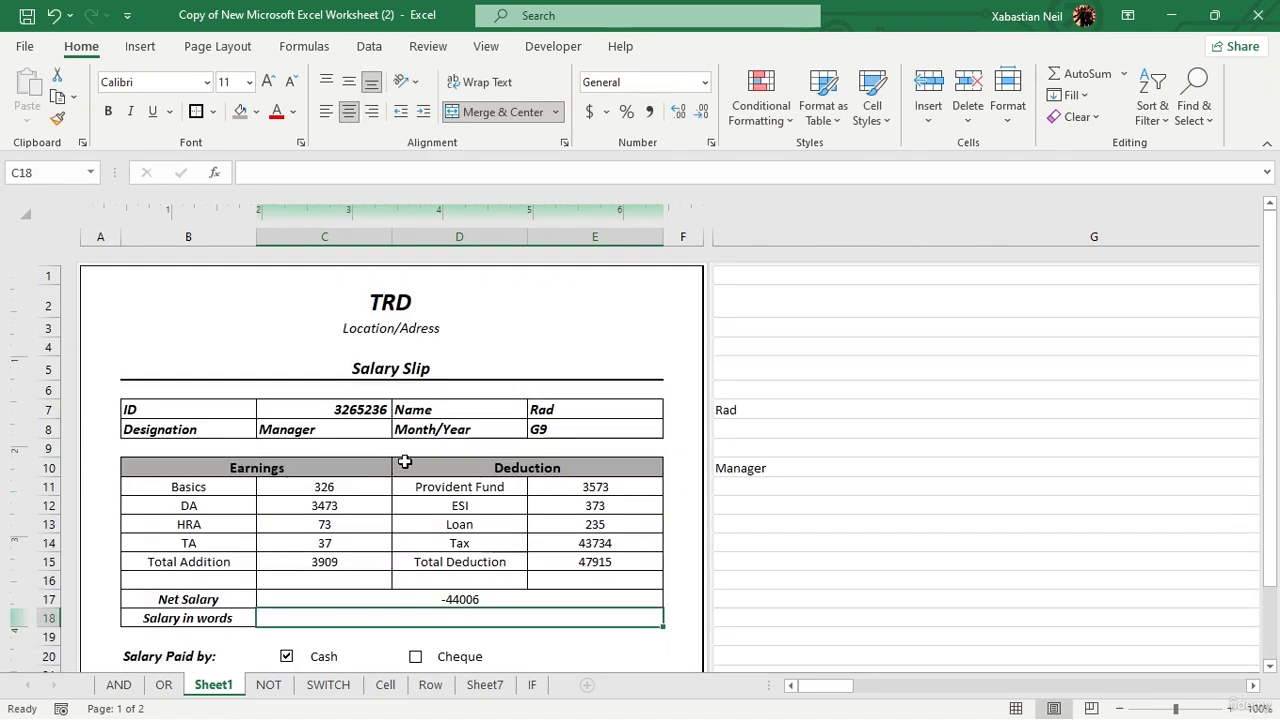
Step: Change the salary payment method to Cheque by clearing the Cash checkbox and ticking Cheque
scroll(404, 457, down, 3)
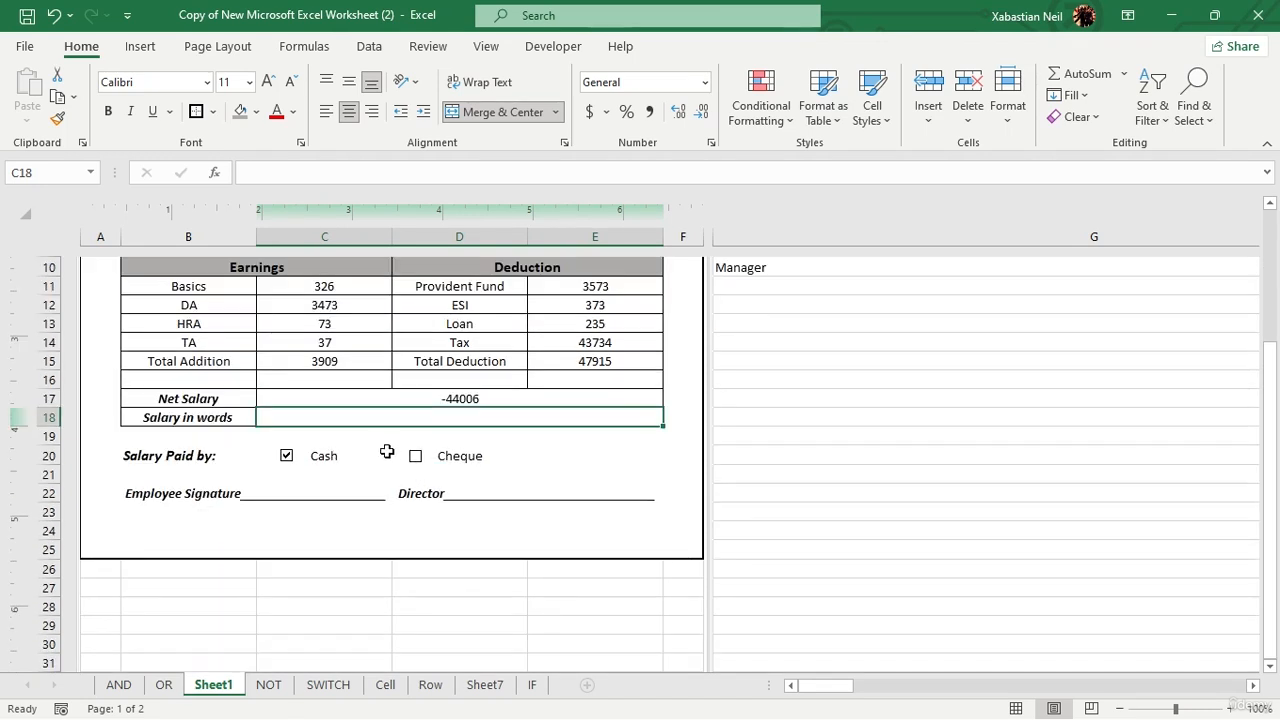
click(288, 457)
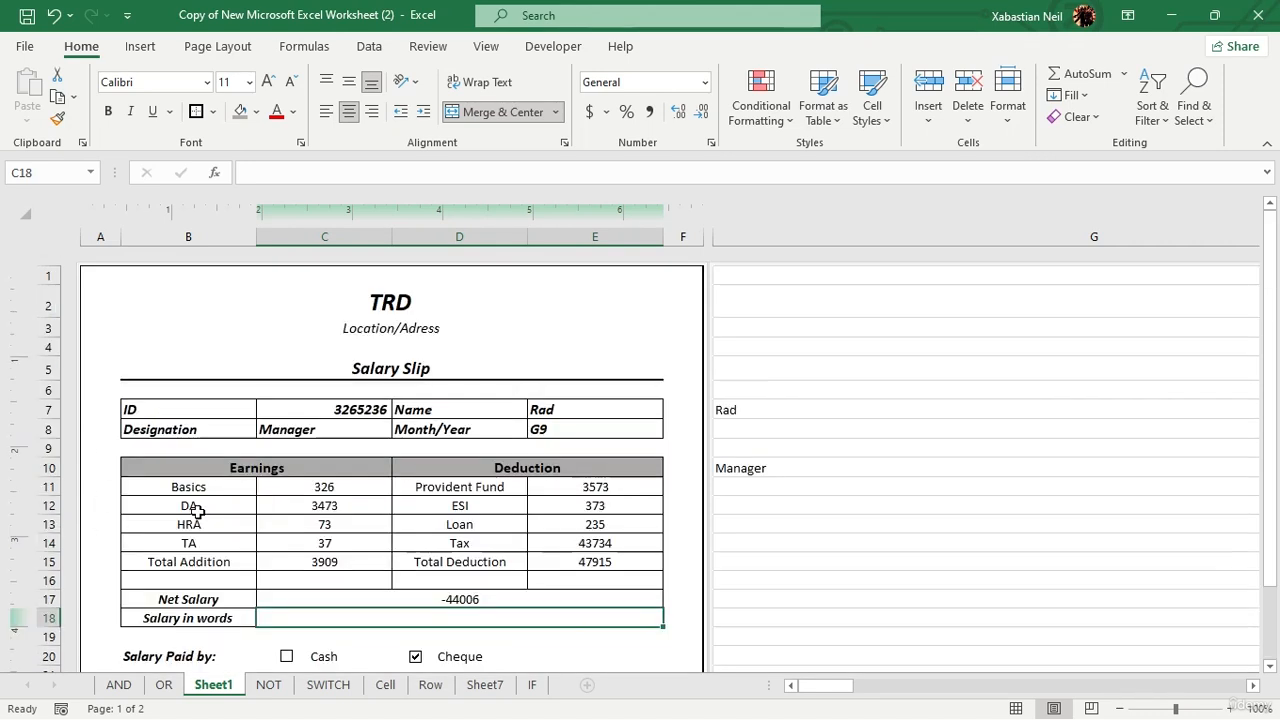
scroll(200, 510, up, 3)
scroll(410, 555, down, 2)
scroll(405, 549, up, 2)
scroll(297, 529, down, 1)
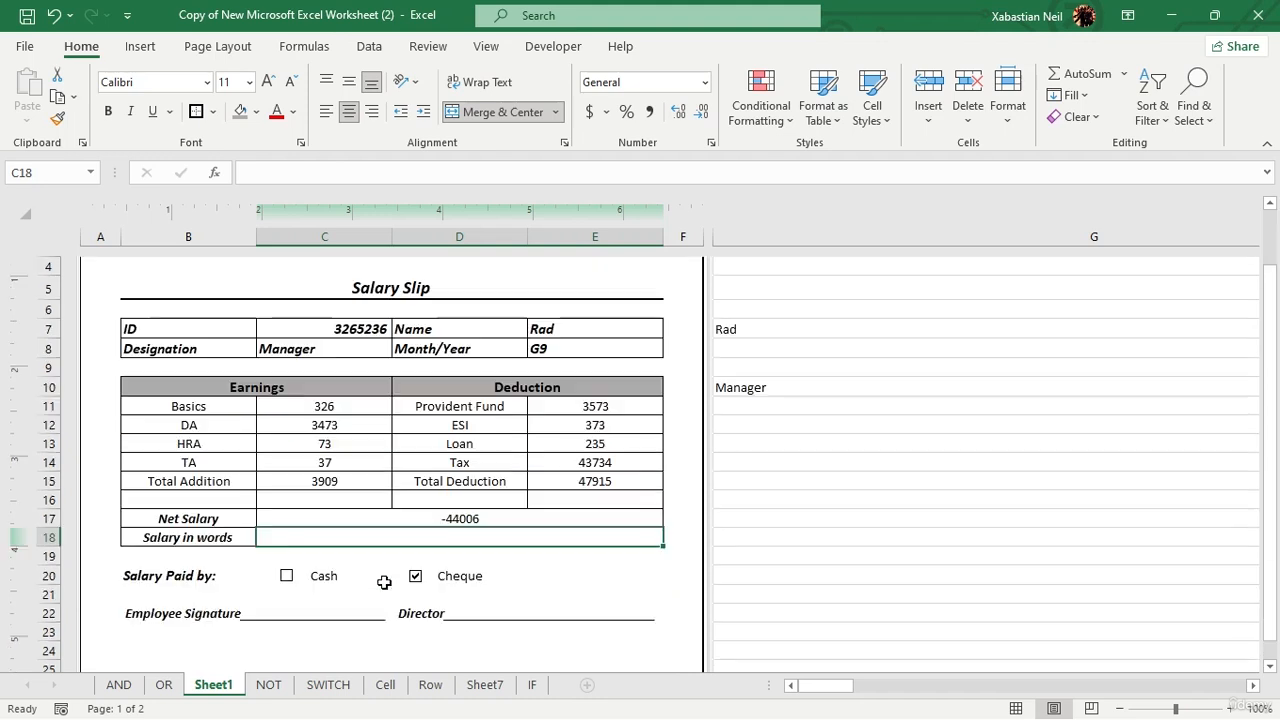